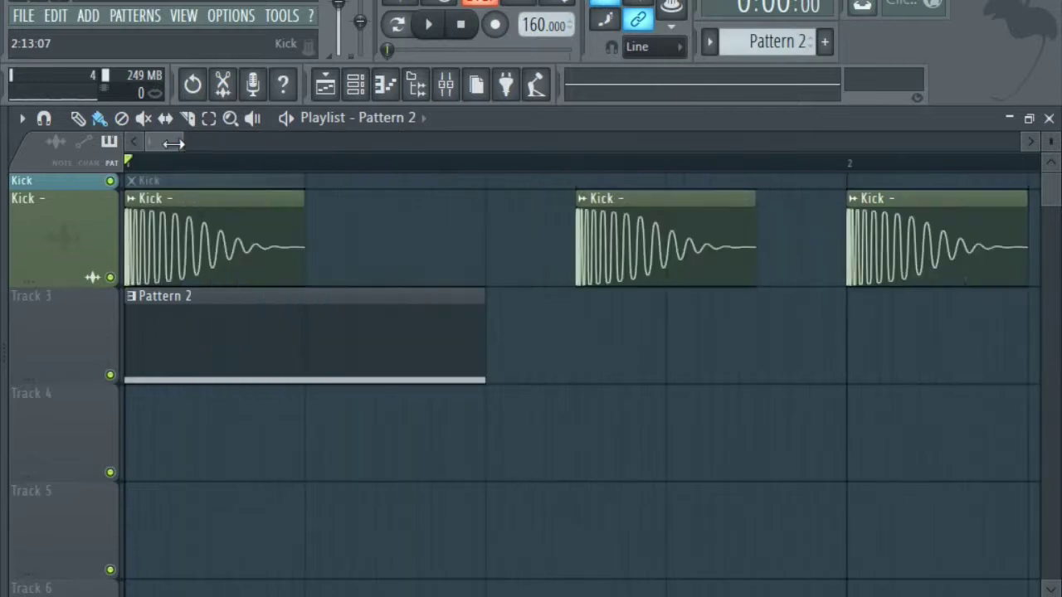
# - Play back the kick arrangement briefly and unmute playlist Track 3
pyautogui.click(431, 25)
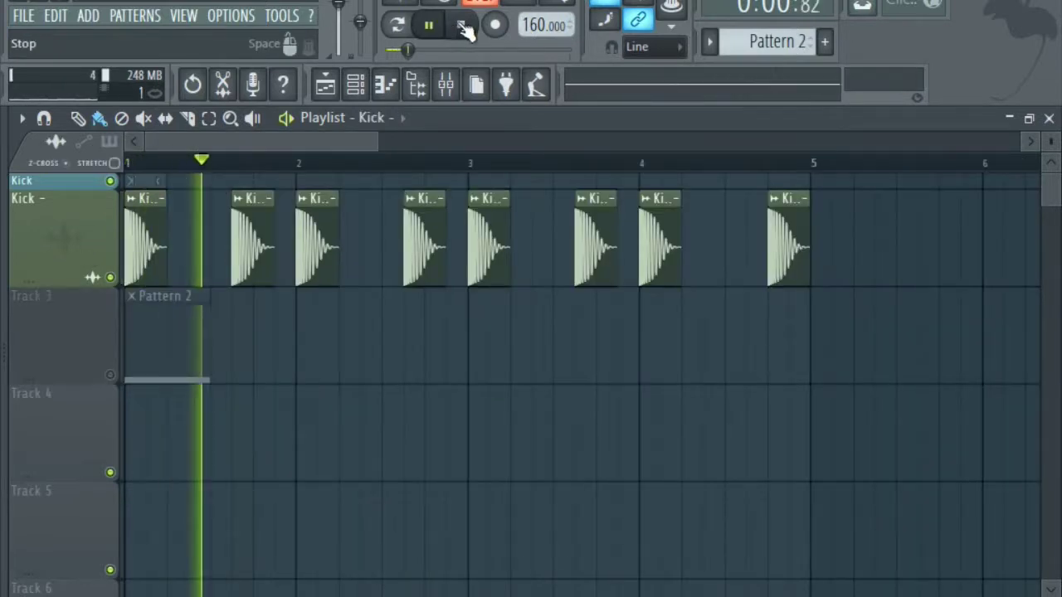
pyautogui.click(461, 25)
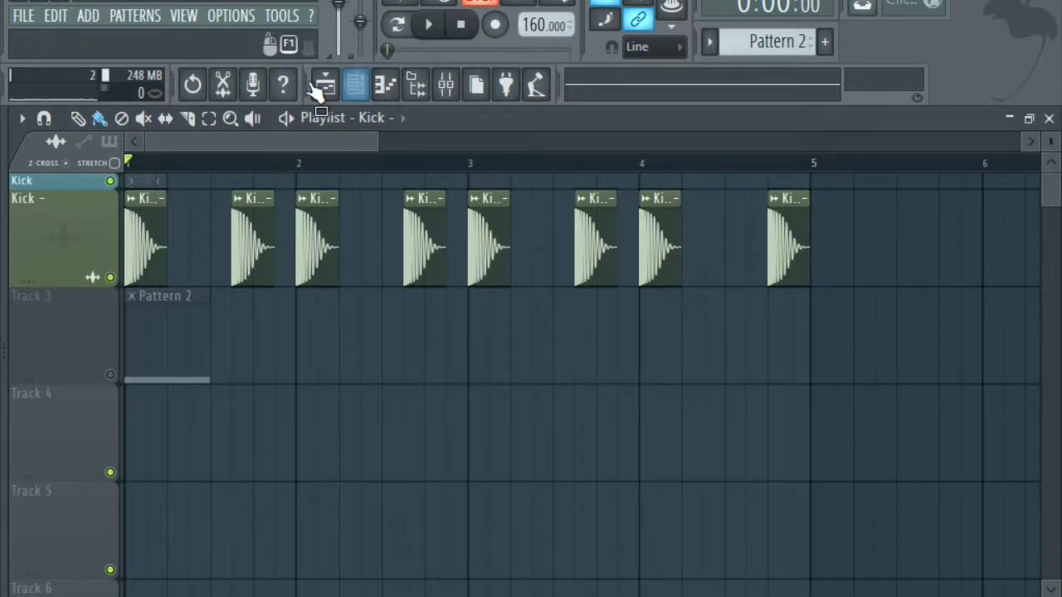
pyautogui.click(113, 374)
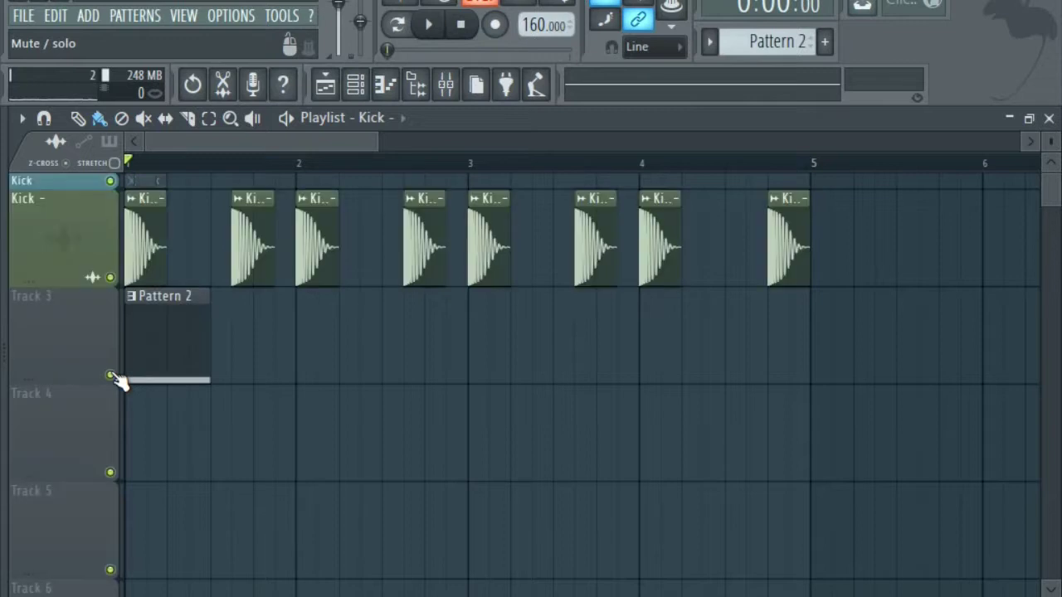
# - Open the snare channel's SimSynth Live instrument and preview its sound
pyautogui.click(448, 95)
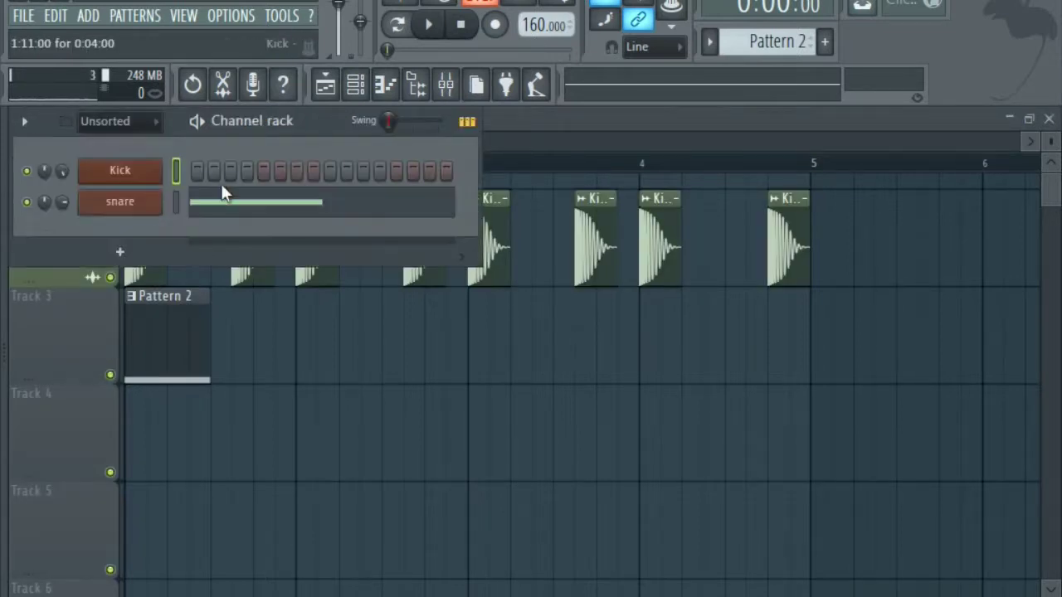
pyautogui.click(153, 212)
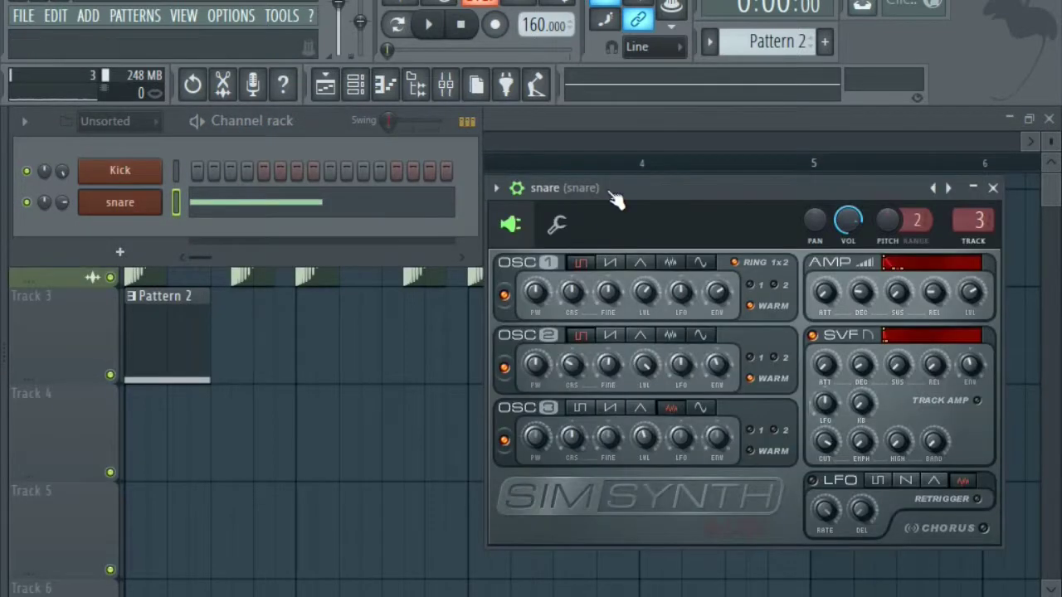
pyautogui.moveTo(612, 194); pyautogui.dragTo(581, 189)
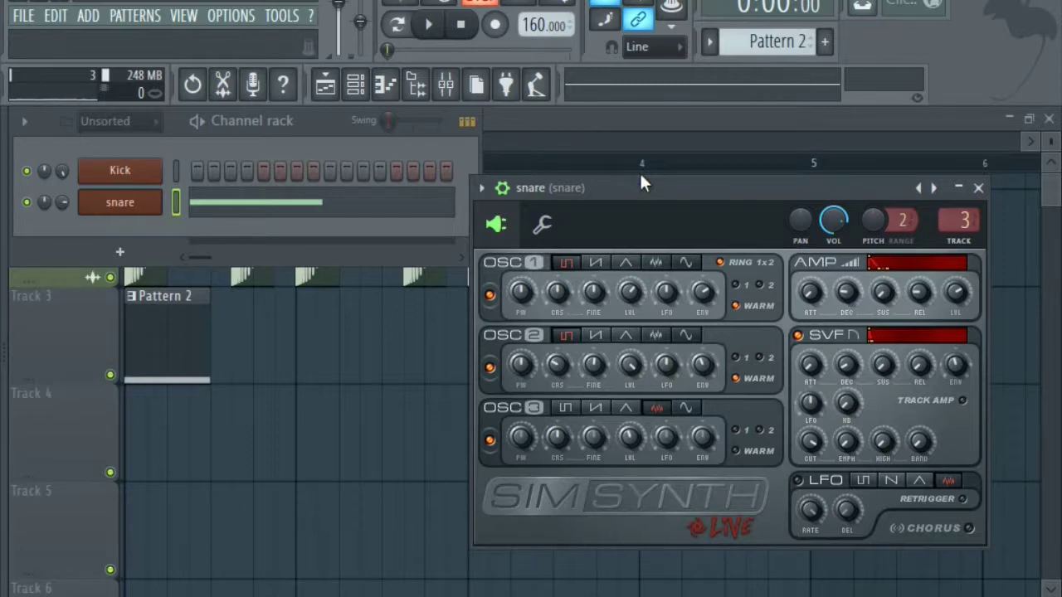
pyautogui.press('z')
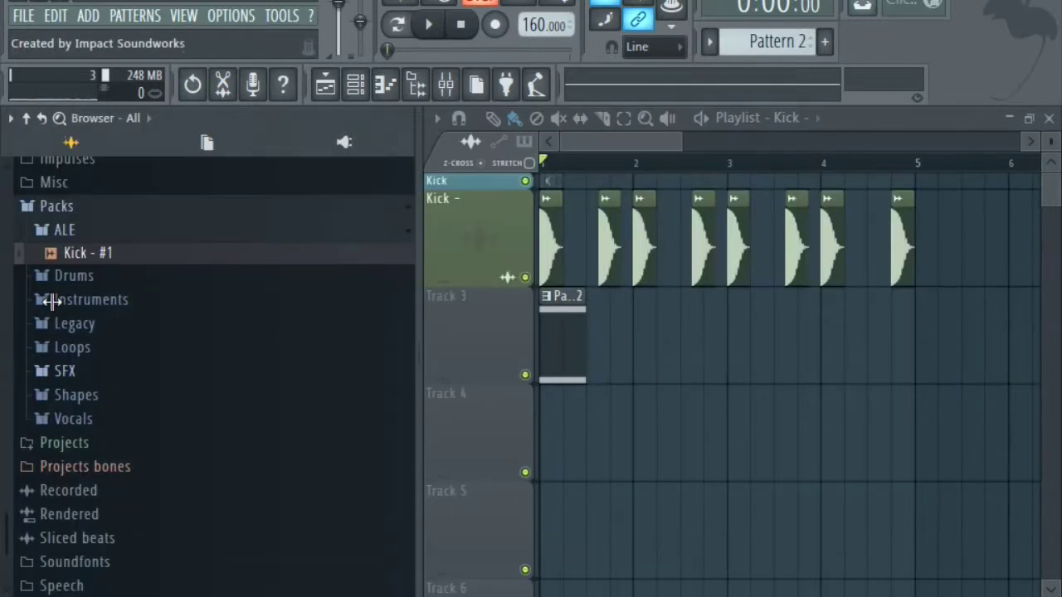
# - Find Cymatics Weird Snare 15 in the sample browser, audition it, and place it on playlist Track 4
pyautogui.click(25, 118)
pyautogui.scroll(-3, 132, 564)
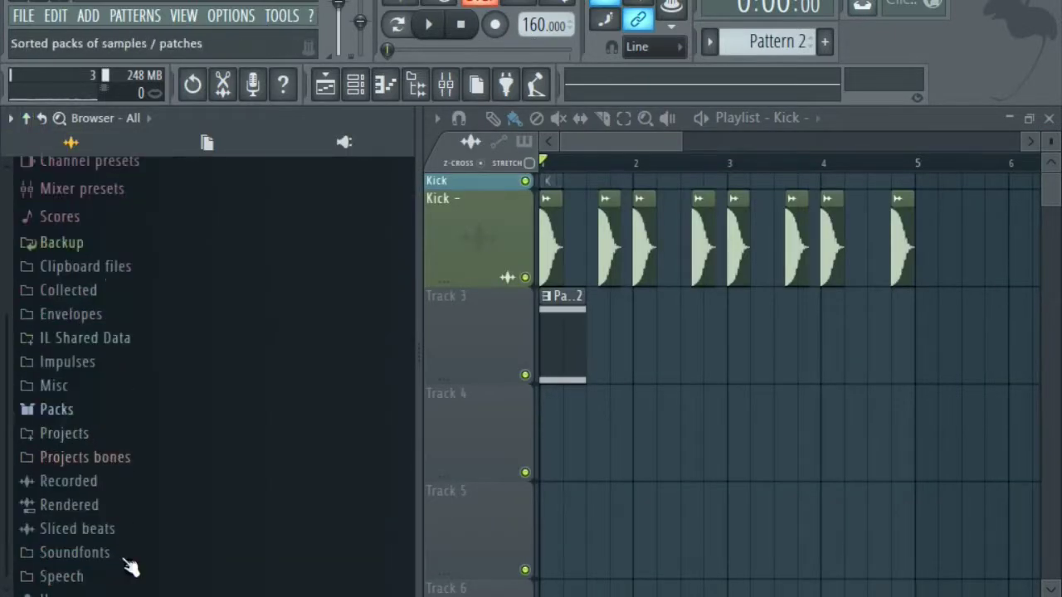
pyautogui.click(51, 583)
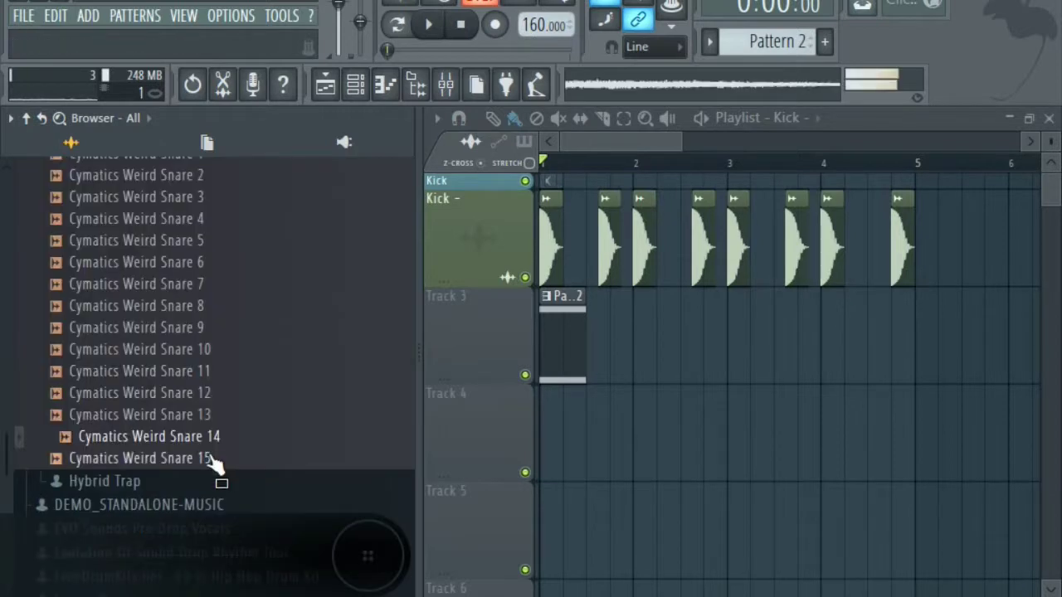
pyautogui.click(212, 457)
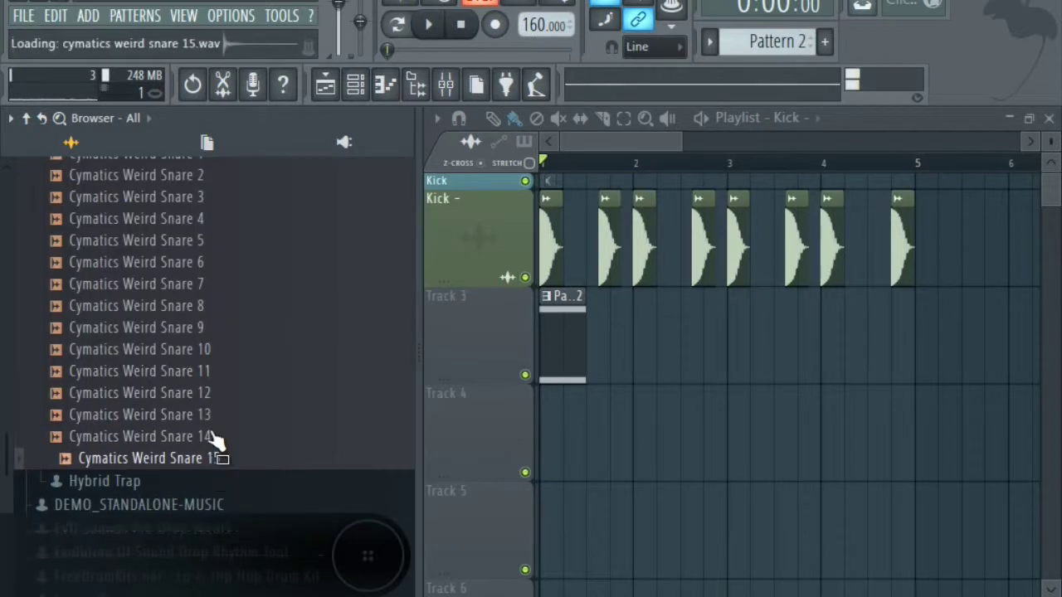
pyautogui.click(226, 372)
pyautogui.moveTo(214, 458)
pyautogui.mouseDown()
pyautogui.moveTo(636, 477)
pyautogui.moveTo(235, 467)
pyautogui.moveTo(246, 462)
pyautogui.moveTo(209, 438)
pyautogui.moveTo(222, 440)
pyautogui.moveTo(209, 442)
pyautogui.mouseUp()
pyautogui.scroll(1, 615, 292)
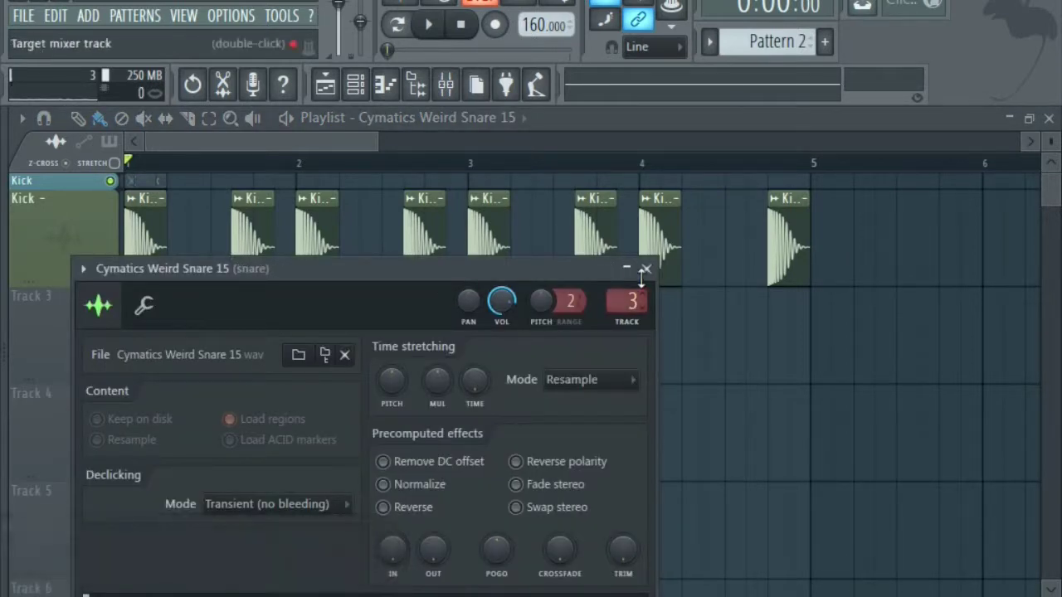
# - Finish with the snare sample routed to mixer track 3 and mute the Pattern 2 clip
pyautogui.click(646, 268)
pyautogui.click(416, 84)
pyautogui.click(1048, 119)
pyautogui.rightClick(193, 340)
pyautogui.hotkey('ctrl', 'z')
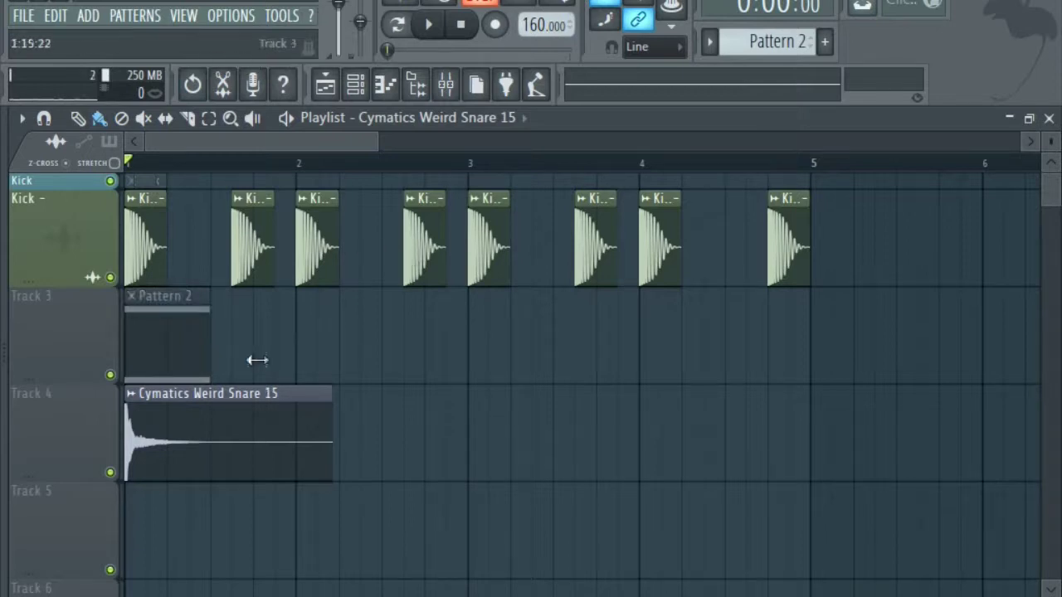
# - Solo Track 4 and audition its snare over the first half of bar 1 with the mixer shown
pyautogui.rightClick(109, 472)
pyautogui.moveTo(207, 168); pyautogui.dragTo(165, 244)
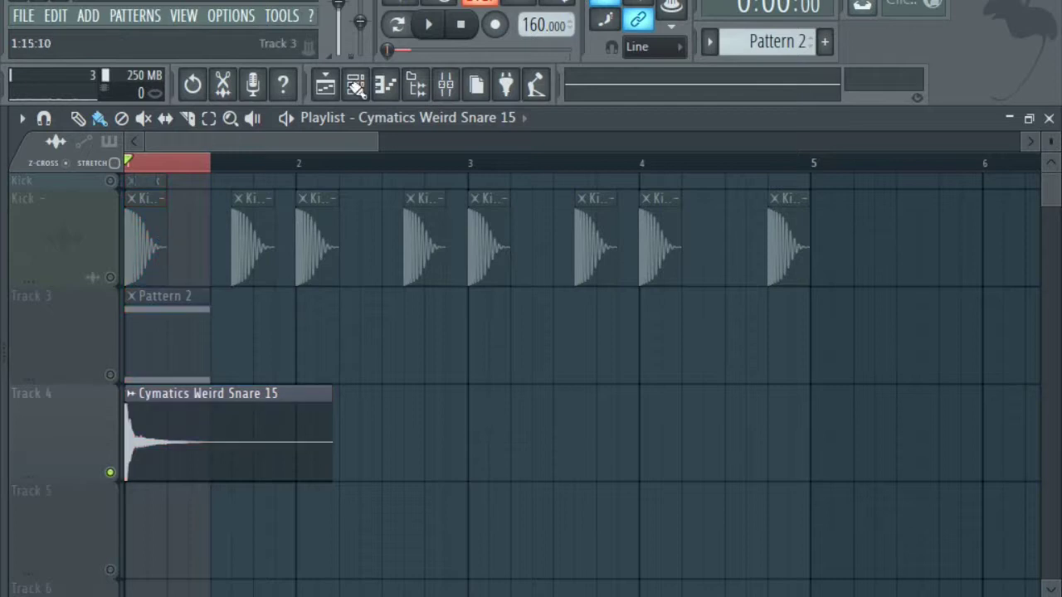
pyautogui.click(426, 26)
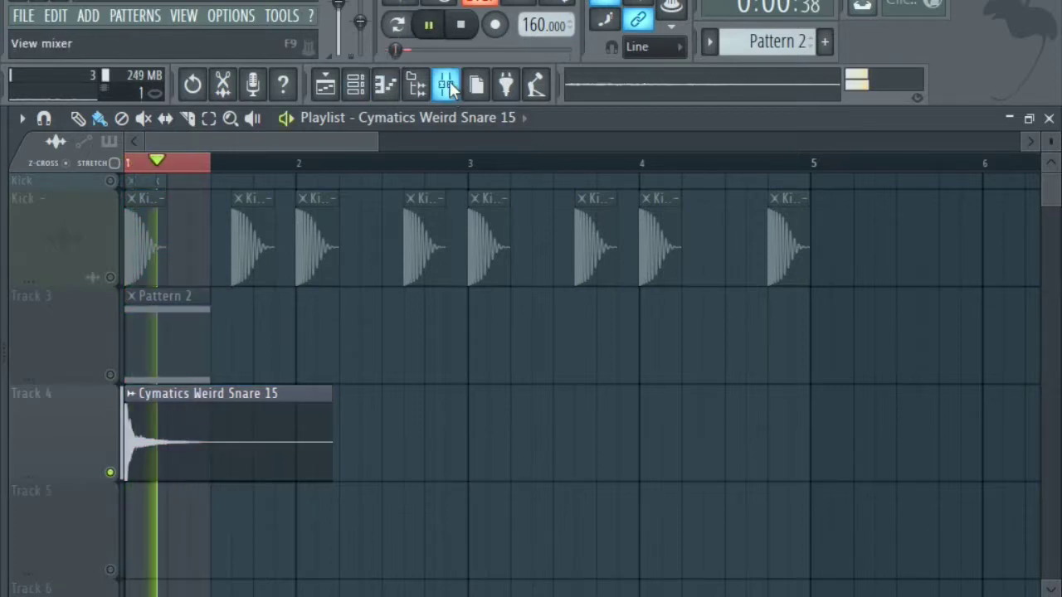
pyautogui.click(446, 84)
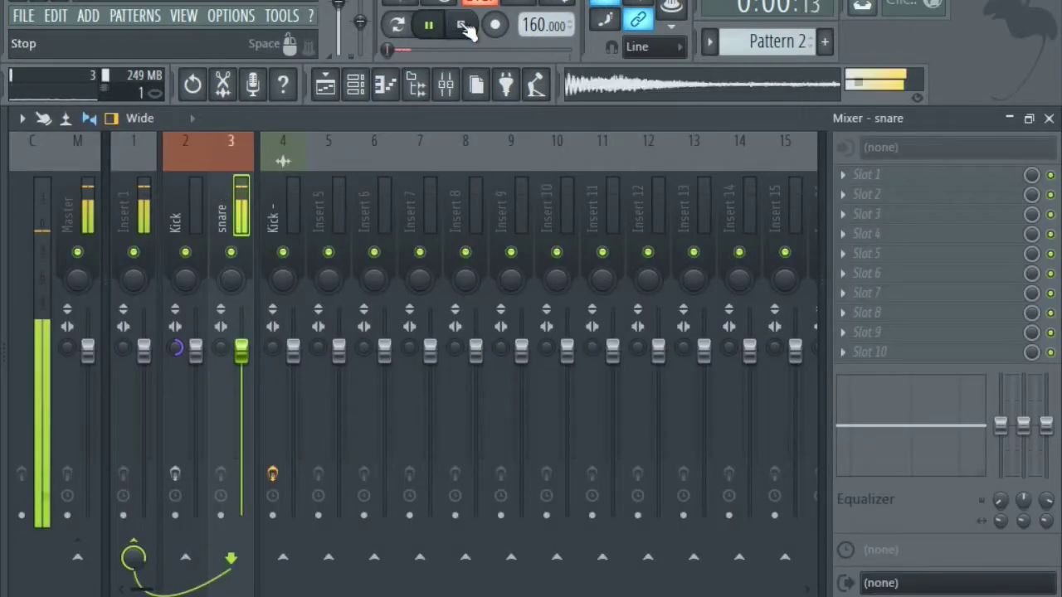
pyautogui.press('space')
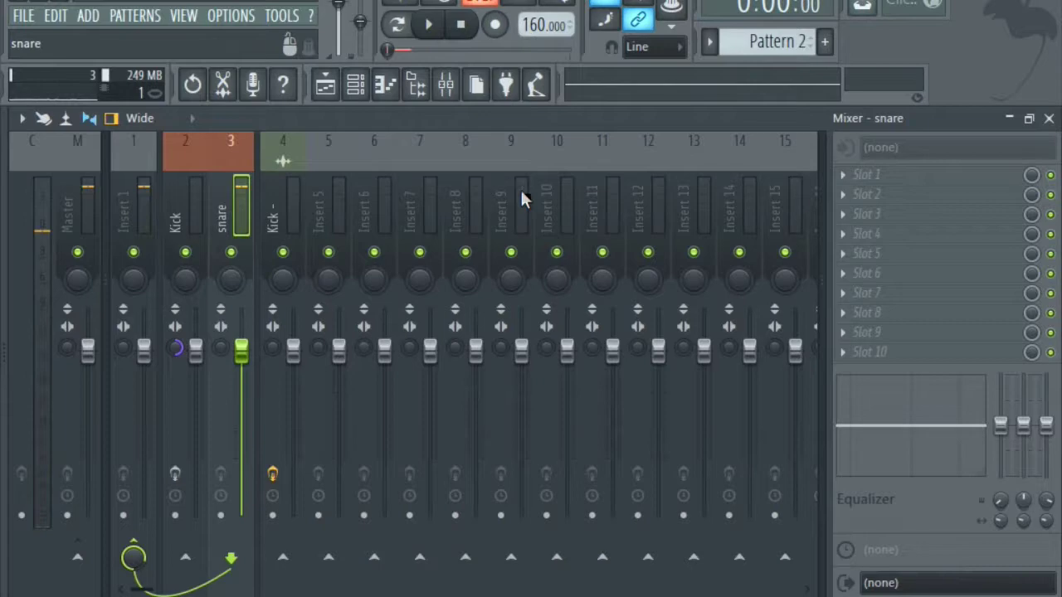
# - Load Fruity Parametric EQ 2 into slot 1 of the snare mixer track and play the sample through it
pyautogui.click(843, 174)
pyautogui.click(796, 169)
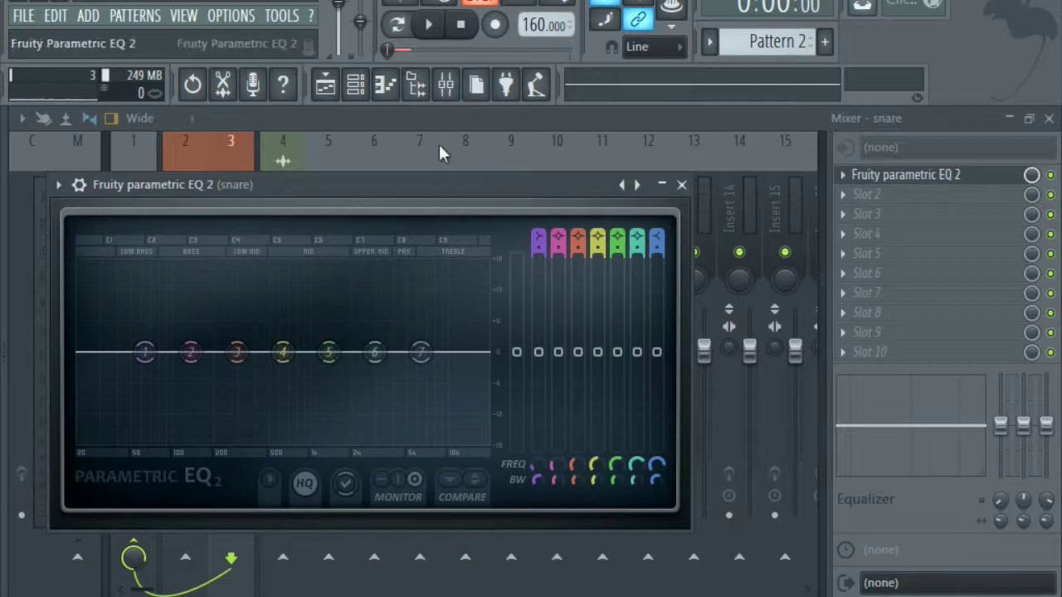
pyautogui.press('space')
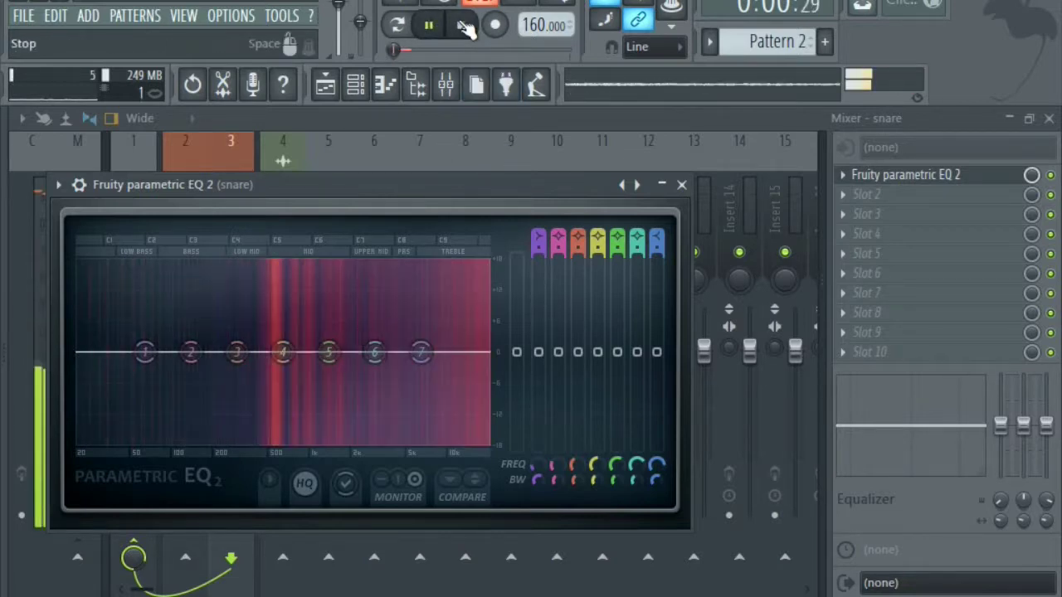
pyautogui.click(461, 25)
# - Boost EQ band 4 by 18 dB as a narrow peak at about 553 Hz while auditioning the snare
pyautogui.moveTo(273, 285); pyautogui.dragTo(277, 157)
pyautogui.click(428, 25)
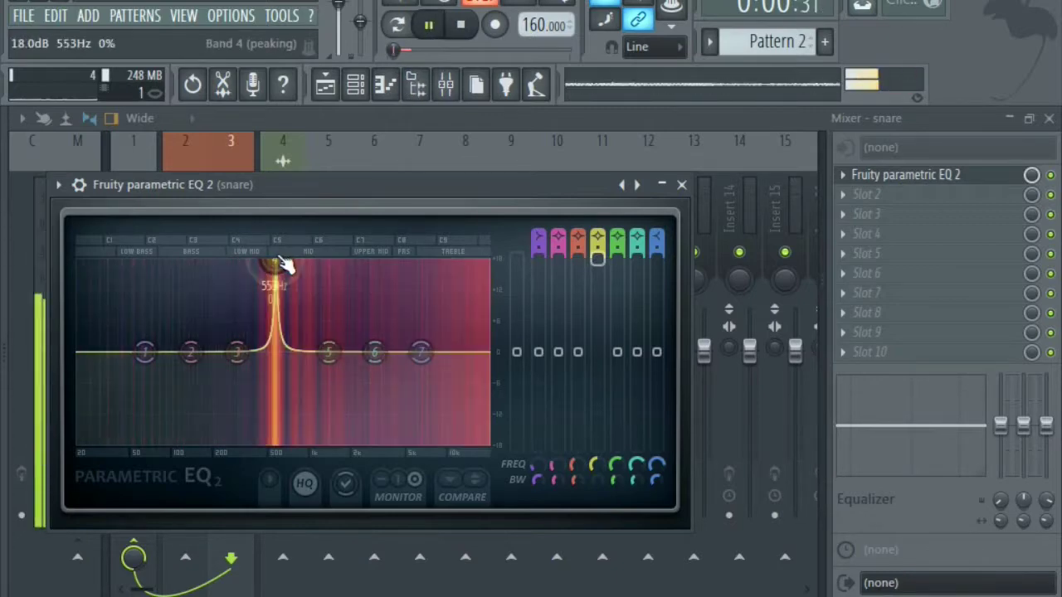
pyautogui.press('space')
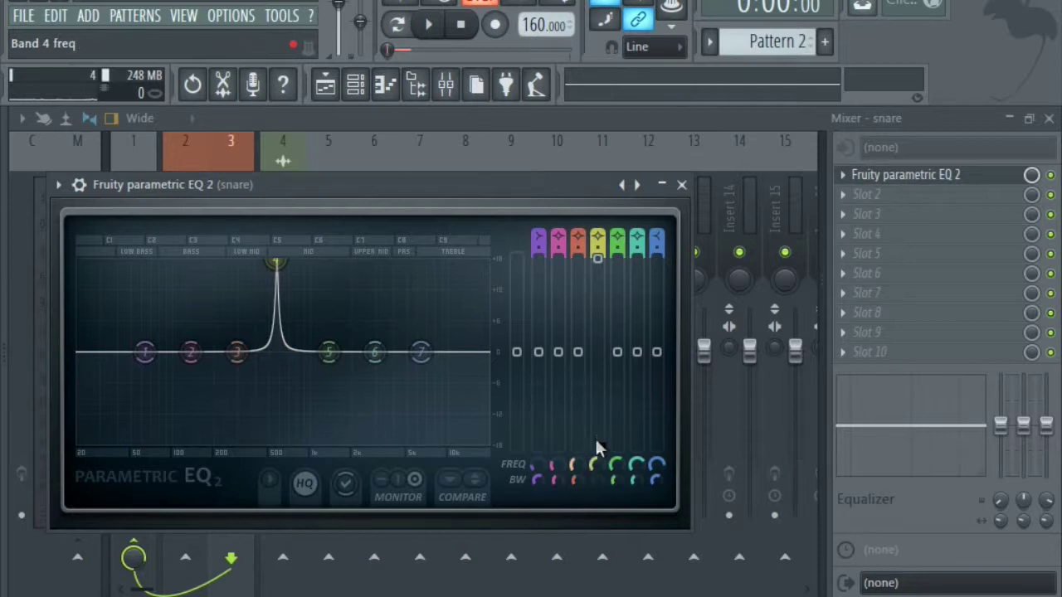
# - Set EQ band 1 to a steep high-pass filter at band 4's frequency
pyautogui.scroll(-3, 544, 249)
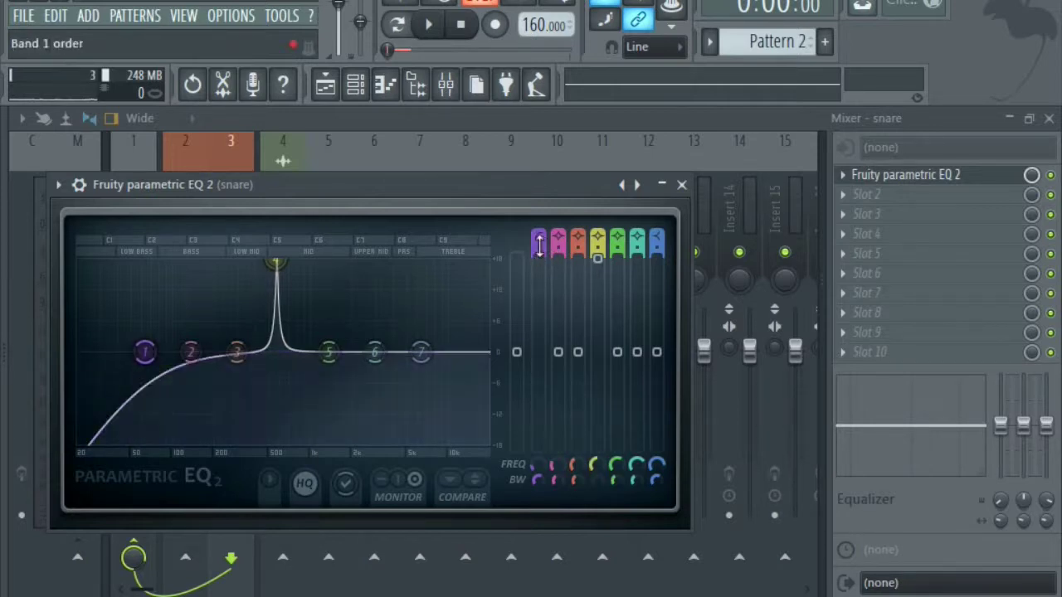
pyautogui.rightClick(564, 474)
pyautogui.click(593, 529)
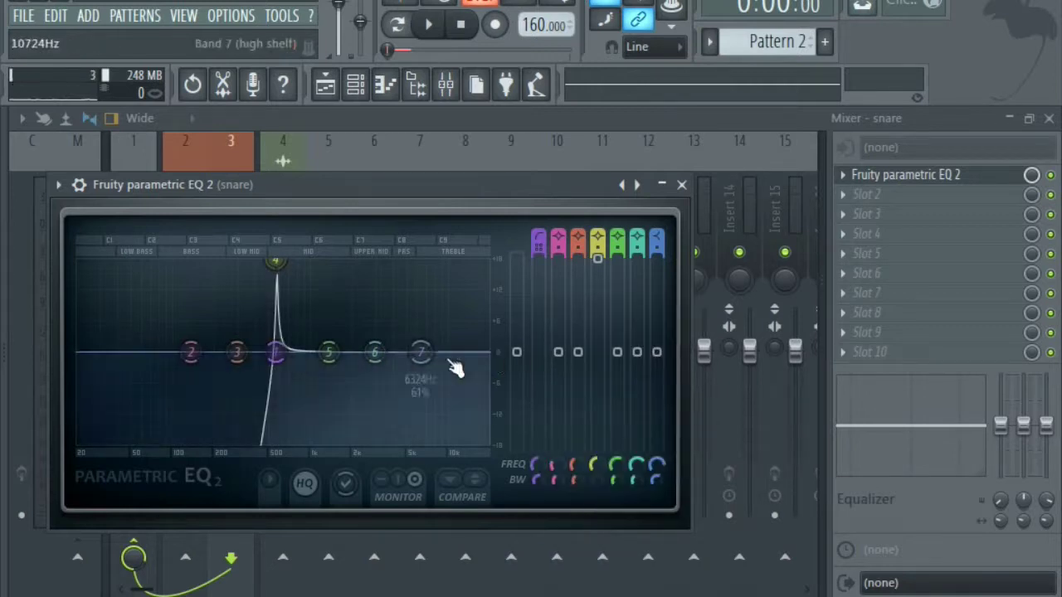
# - Set EQ band 7 to a Steep 8 low-pass filter at band 4's frequency
pyautogui.scroll(-6, 659, 242)
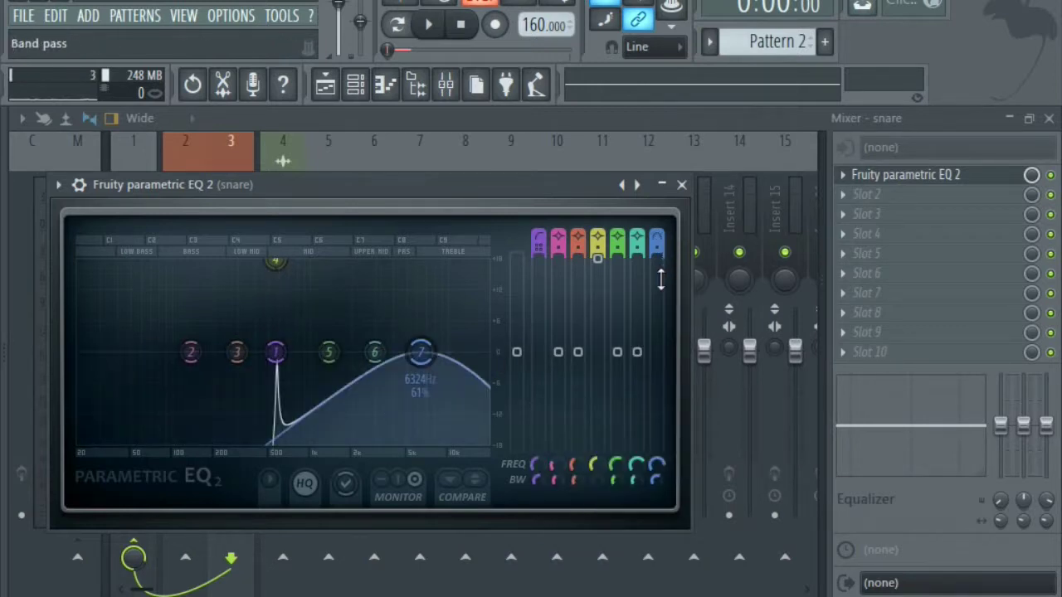
pyautogui.scroll(4, 659, 249)
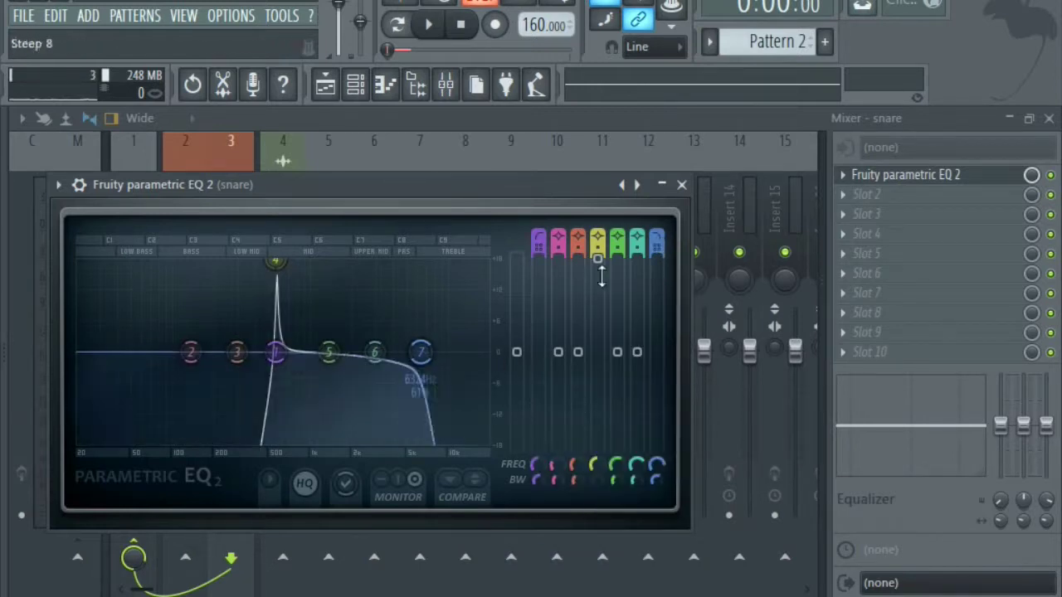
pyautogui.rightClick(667, 466)
pyautogui.click(713, 527)
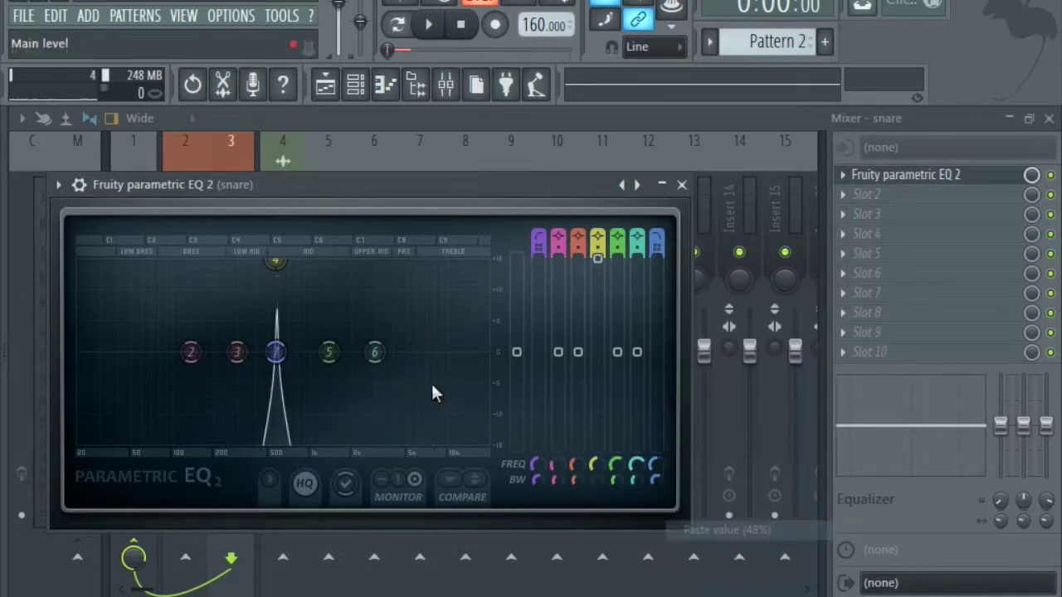
# - Match EQ band 5 to band 4's frequency and full boost, and audition the isolated snare tone
pyautogui.rightClick(277, 263)
pyautogui.click(310, 286)
pyautogui.press('space')
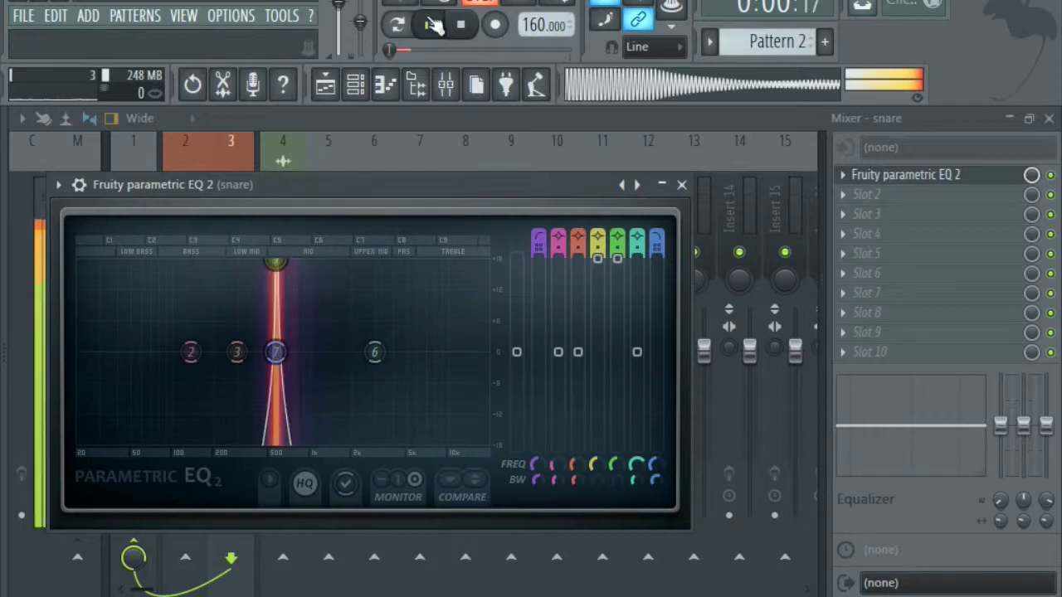
pyautogui.click(460, 24)
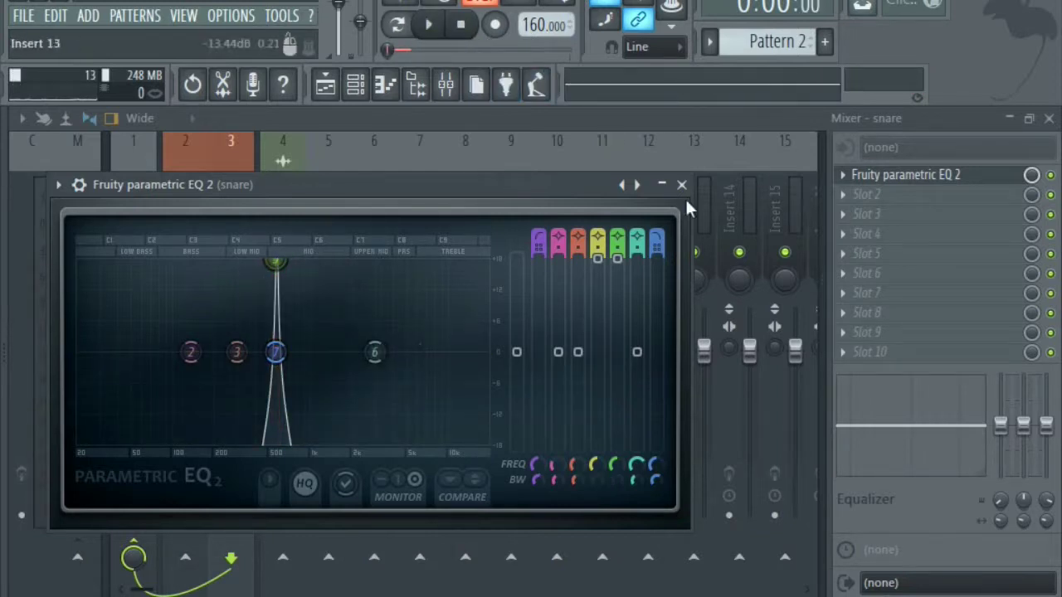
pyautogui.click(429, 26)
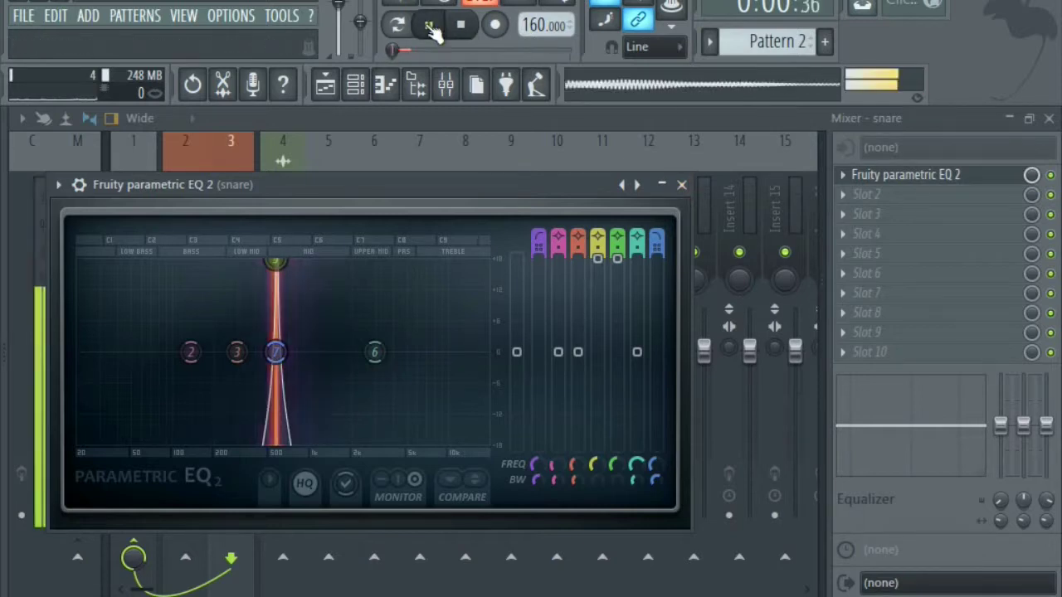
pyautogui.click(460, 24)
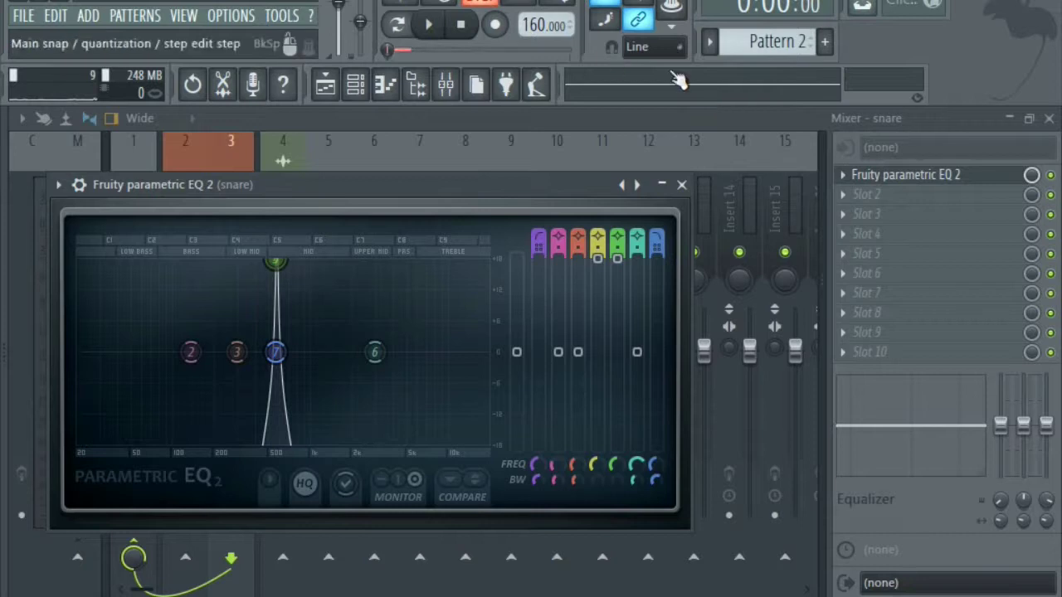
# - Return to the playlist, show the Unsorted channels, and reopen the snare channel's SimSynth Live instrument
pyautogui.press('F5')
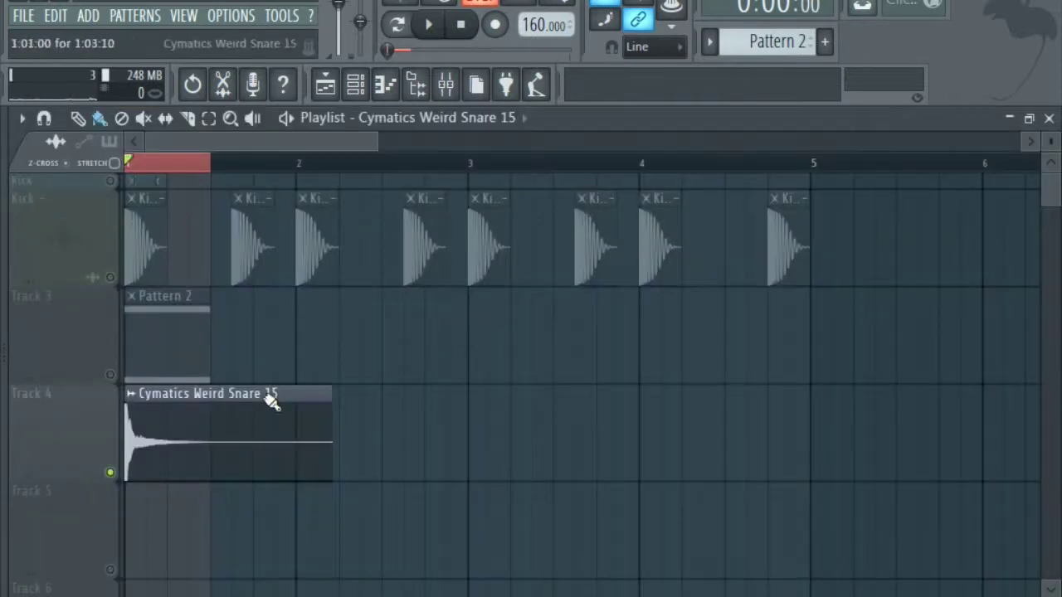
pyautogui.click(355, 83)
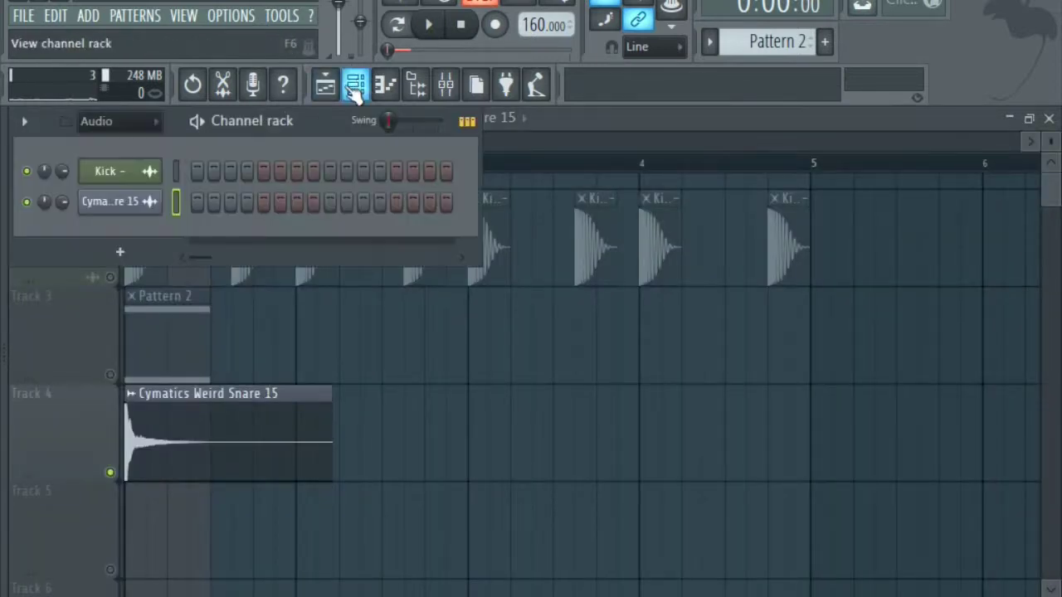
pyautogui.click(120, 122)
pyautogui.click(125, 209)
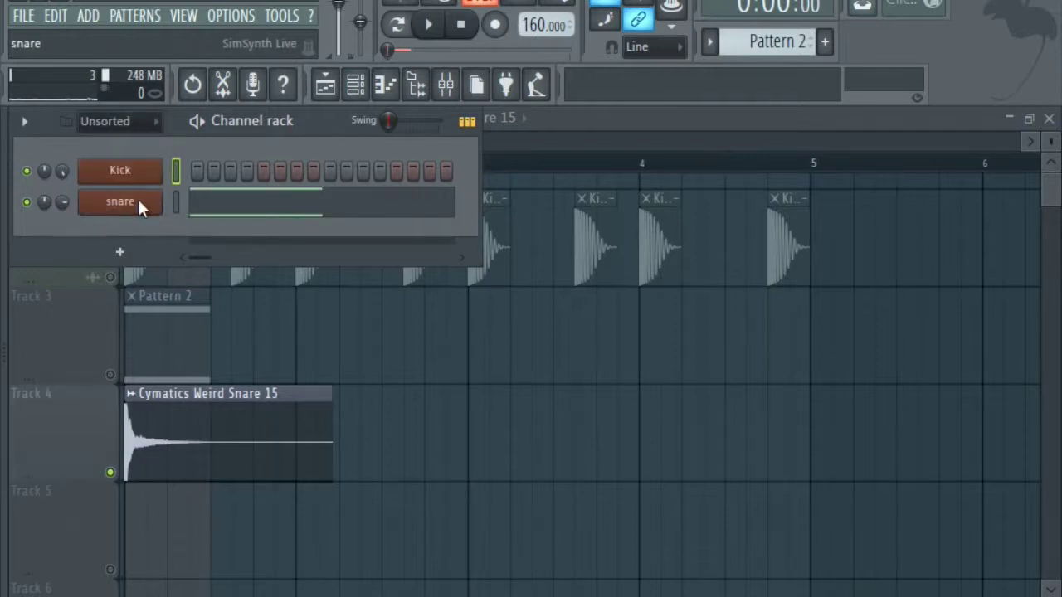
pyautogui.click(139, 200)
pyautogui.moveTo(621, 192); pyautogui.dragTo(493, 203)
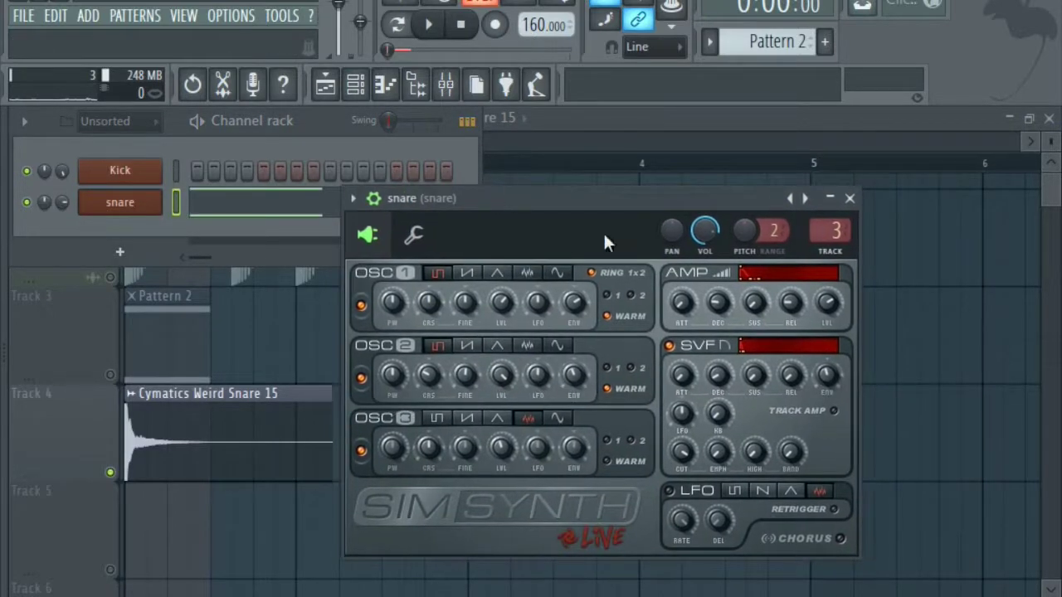
# - Set the waveforms of oscillators 1 and 2 in the snare synth to sine
pyautogui.click(558, 272)
pyautogui.click(558, 345)
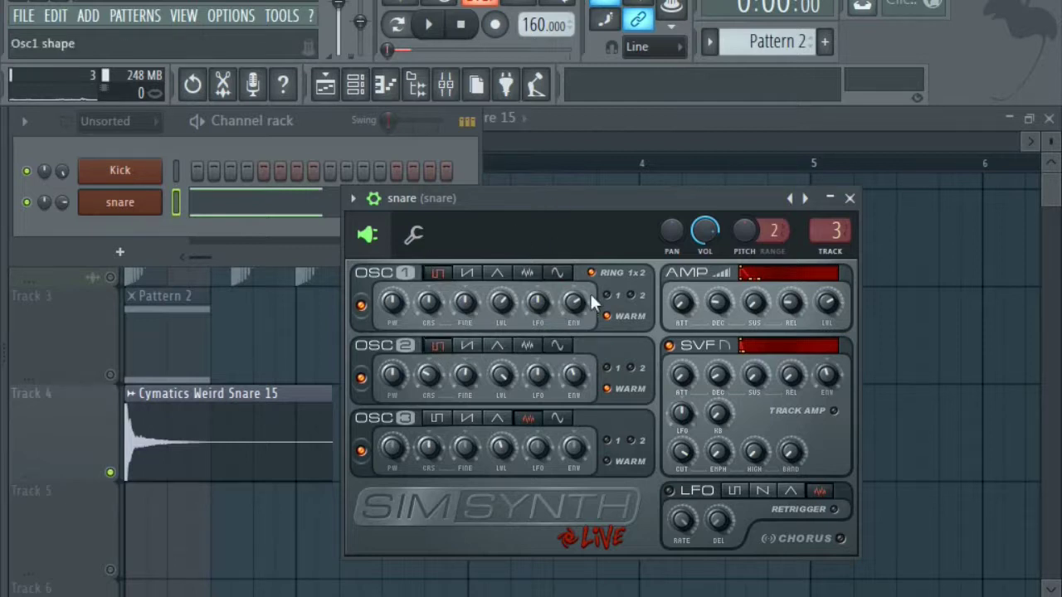
pyautogui.click(571, 346)
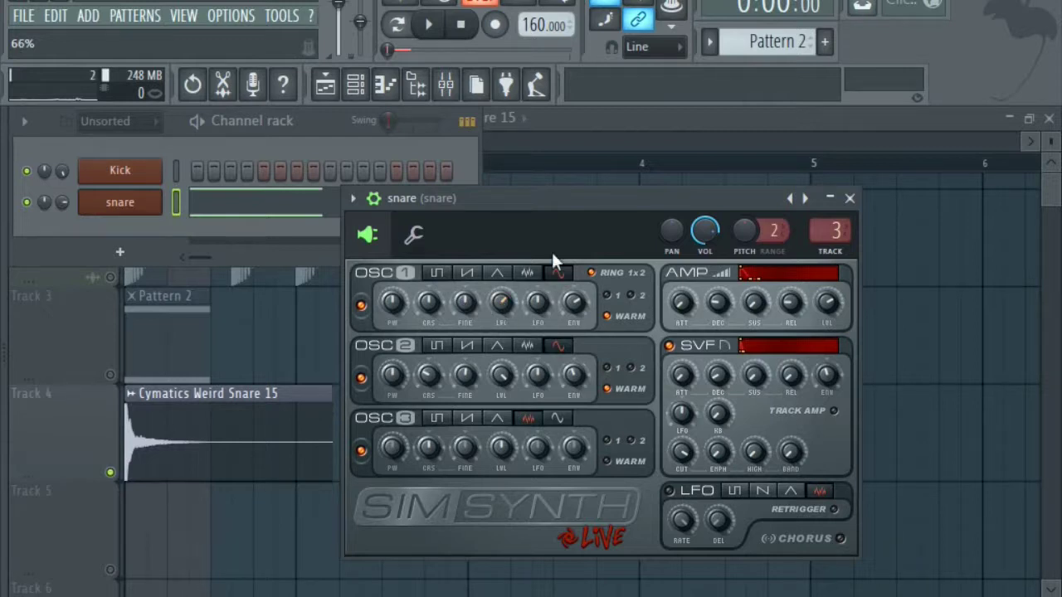
# - Close the snare synth, open the snare channel's piano roll, and audition the C4 and C5 keys
pyautogui.click(850, 199)
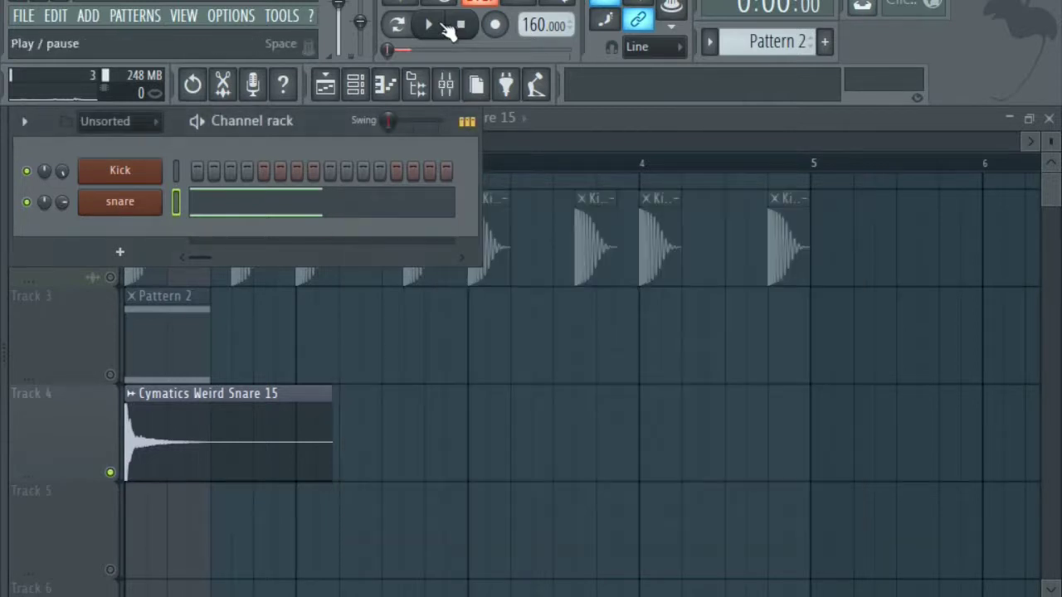
pyautogui.click(256, 196)
pyautogui.click(54, 509)
pyautogui.click(66, 276)
pyautogui.click(64, 269)
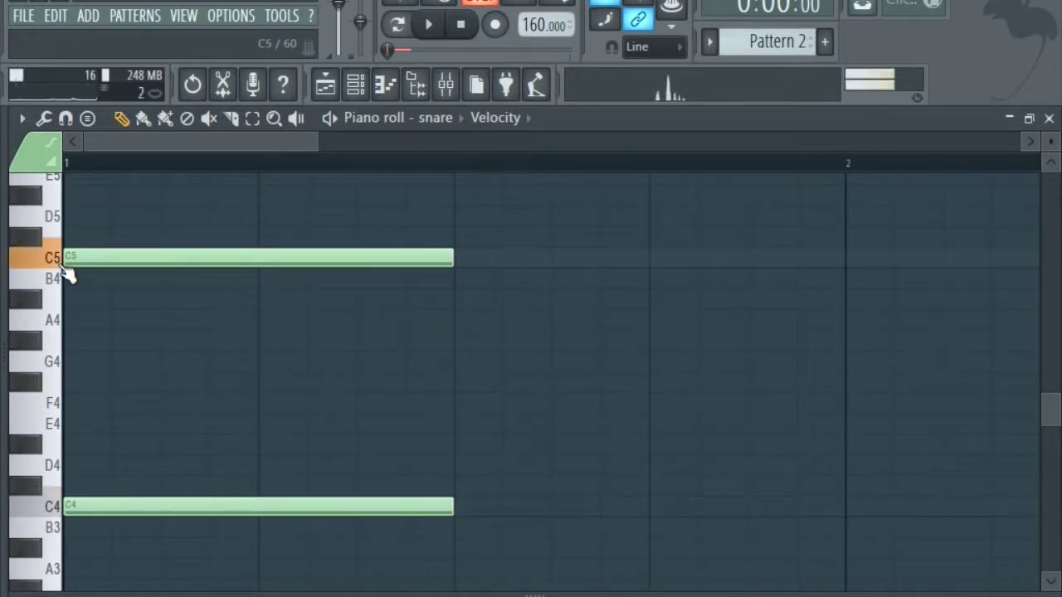
# - Restore the snare's piano roll to a smaller window and delete its C4 note
pyautogui.click(1047, 119)
pyautogui.click(133, 208)
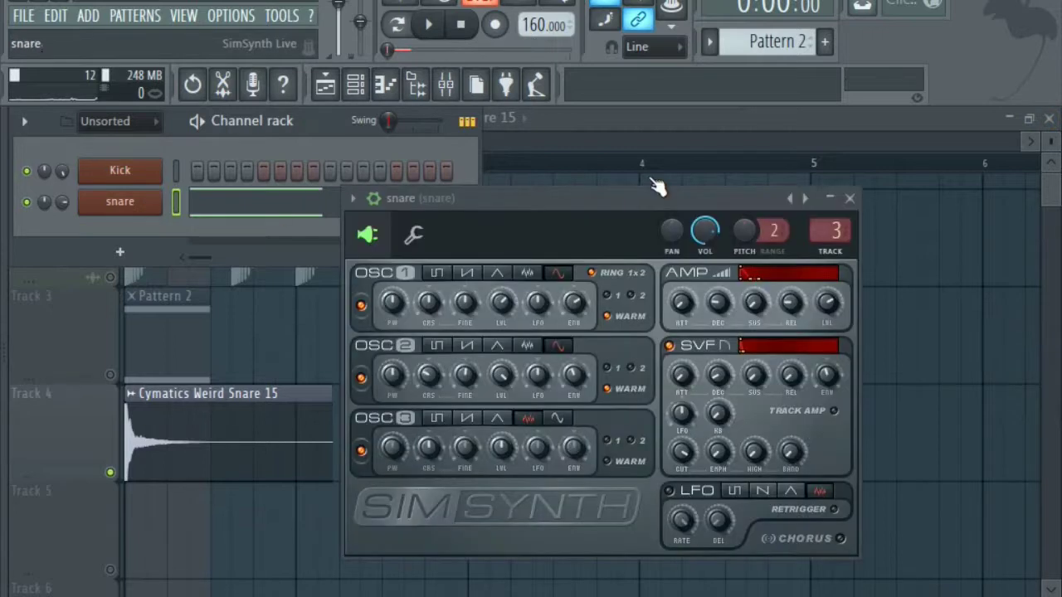
pyautogui.click(850, 200)
pyautogui.click(258, 207)
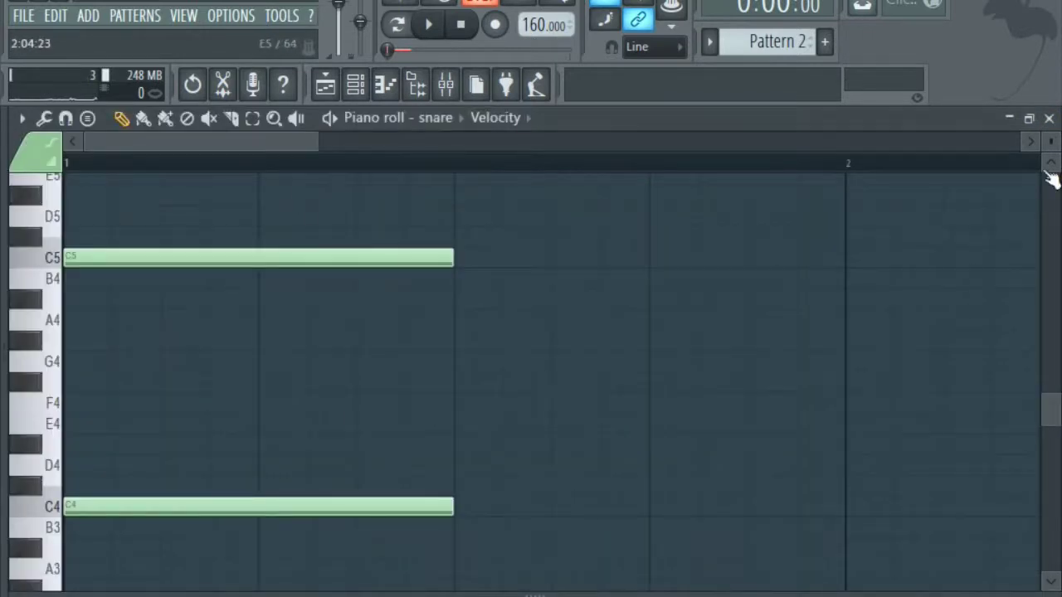
pyautogui.click(1028, 119)
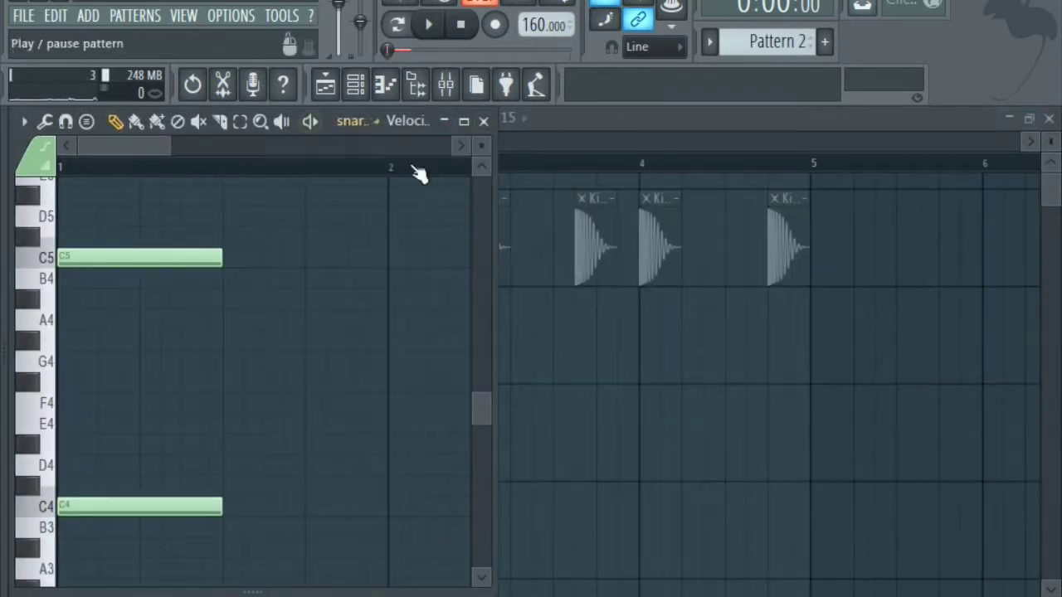
pyautogui.rightClick(169, 503)
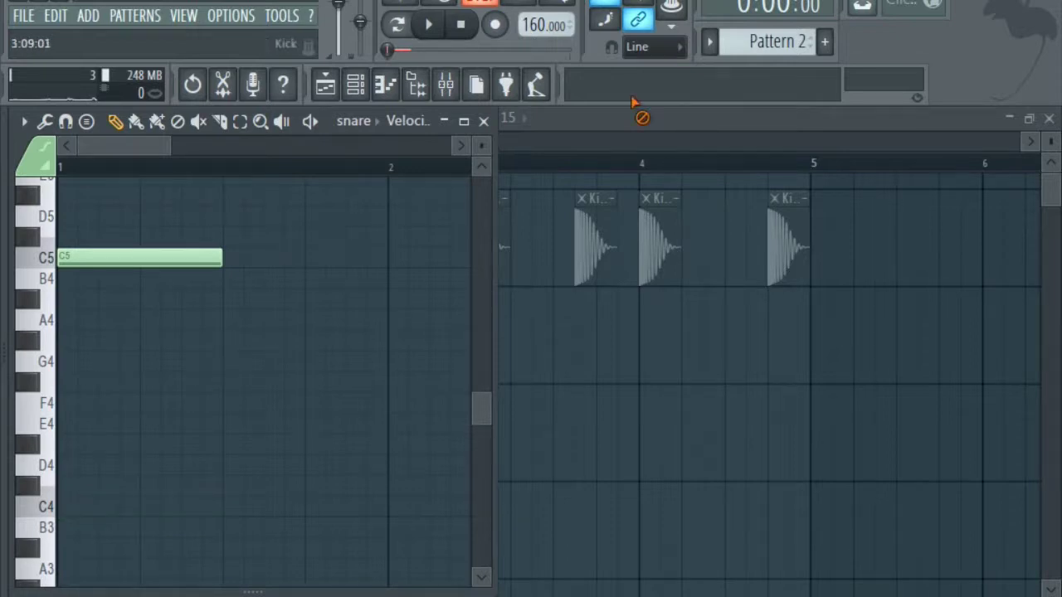
# - Close the playlist and the piano roll so that only the channel rack remains open
pyautogui.click(1049, 120)
pyautogui.click(803, 120)
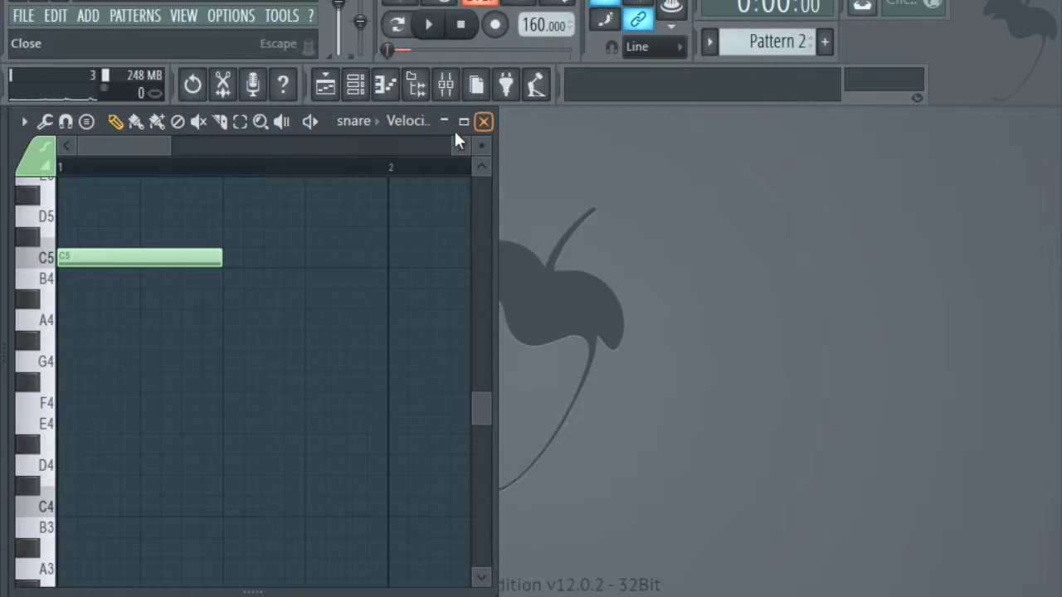
pyautogui.press('Escape')
pyautogui.moveTo(313, 124)
pyautogui.mouseDown()
pyautogui.moveTo(428, 199)
pyautogui.moveTo(318, 120)
pyautogui.mouseUp()
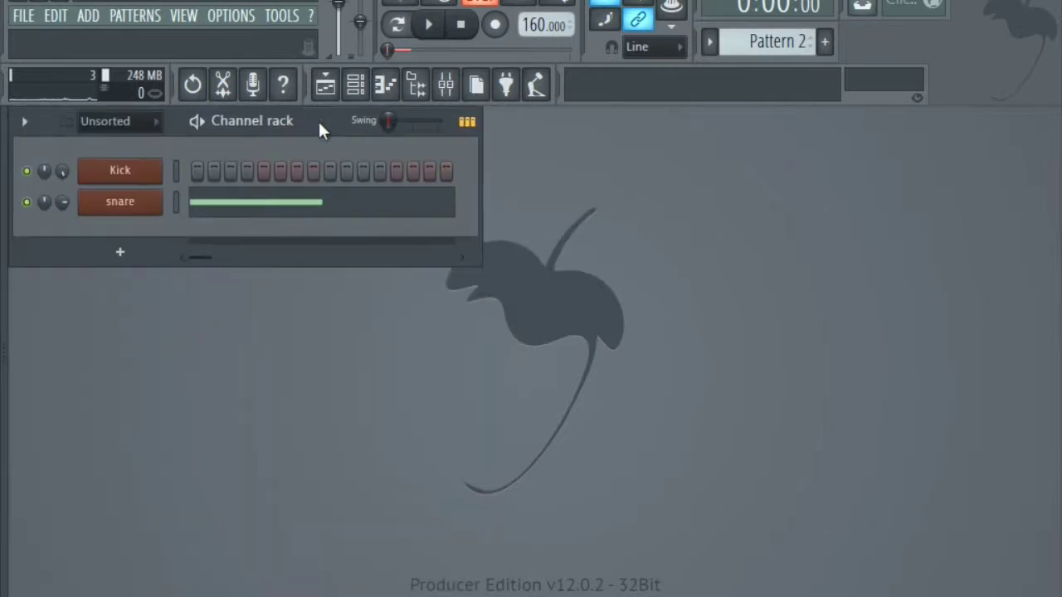
# - Open the snare mixer track's Fruity parametric EQ 2 and place it beside the channel rack
pyautogui.click(446, 84)
pyautogui.click(249, 198)
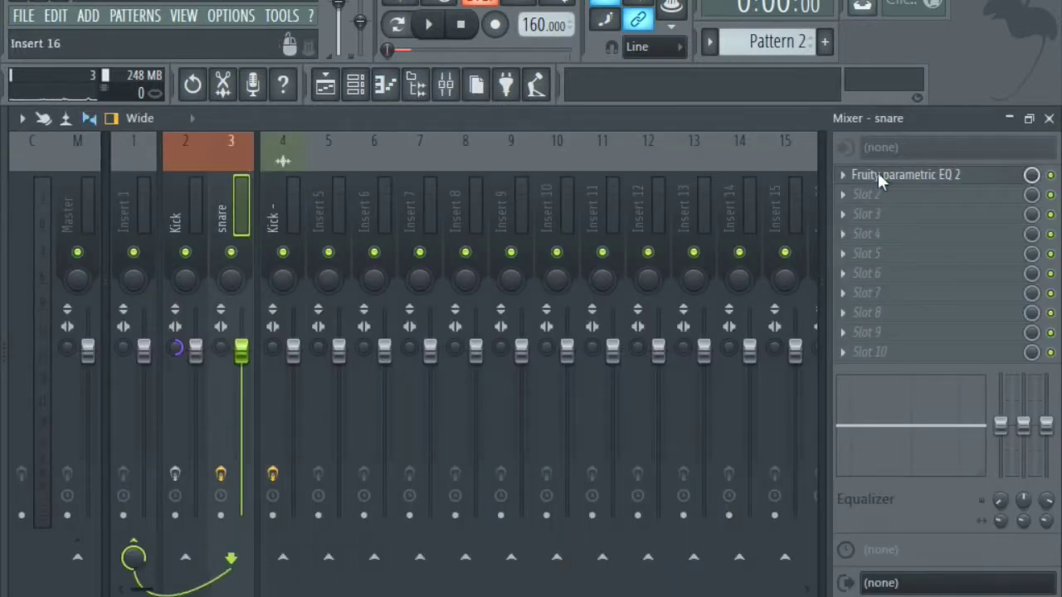
pyautogui.click(877, 176)
pyautogui.click(1050, 121)
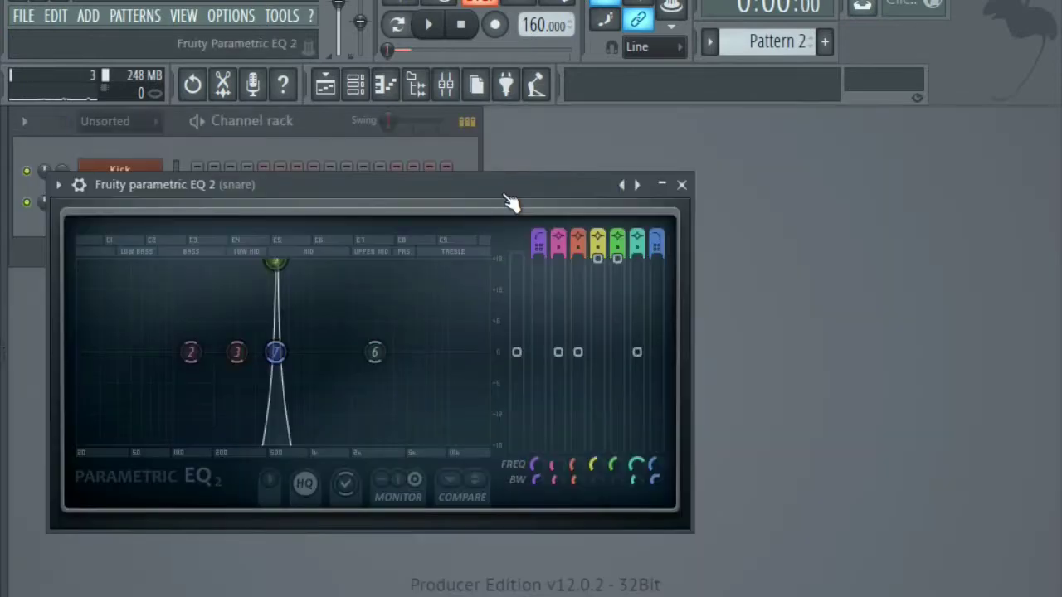
pyautogui.moveTo(490, 184); pyautogui.dragTo(1041, 95)
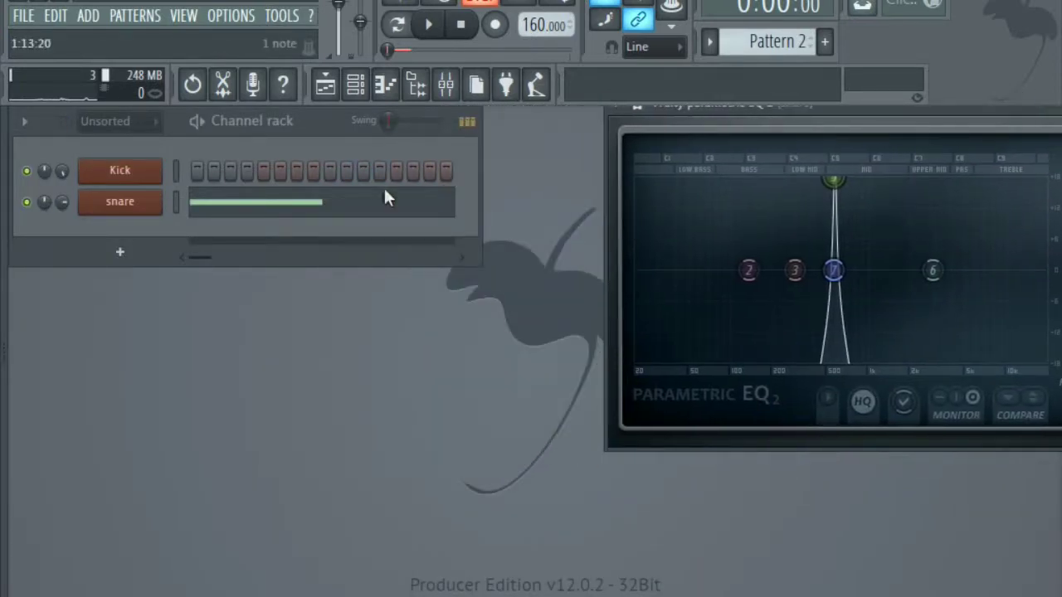
# - Move the snare's C5 note up to D#5 in the piano roll and audition the D#5 key
pyautogui.click(384, 195)
pyautogui.moveTo(166, 384); pyautogui.dragTo(190, 529)
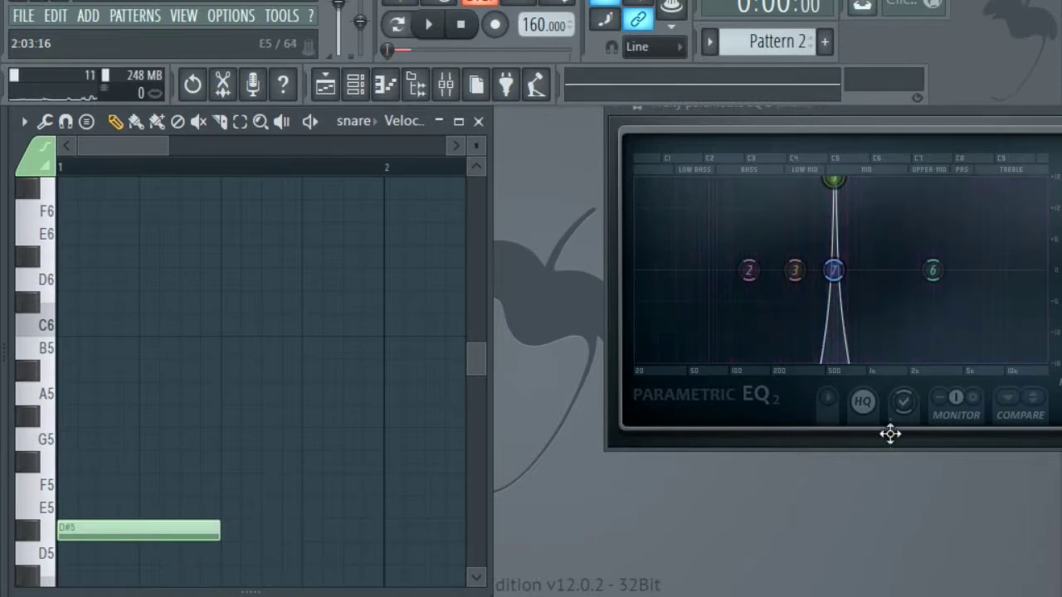
pyautogui.click(34, 533)
pyautogui.click(35, 533)
pyautogui.click(50, 534)
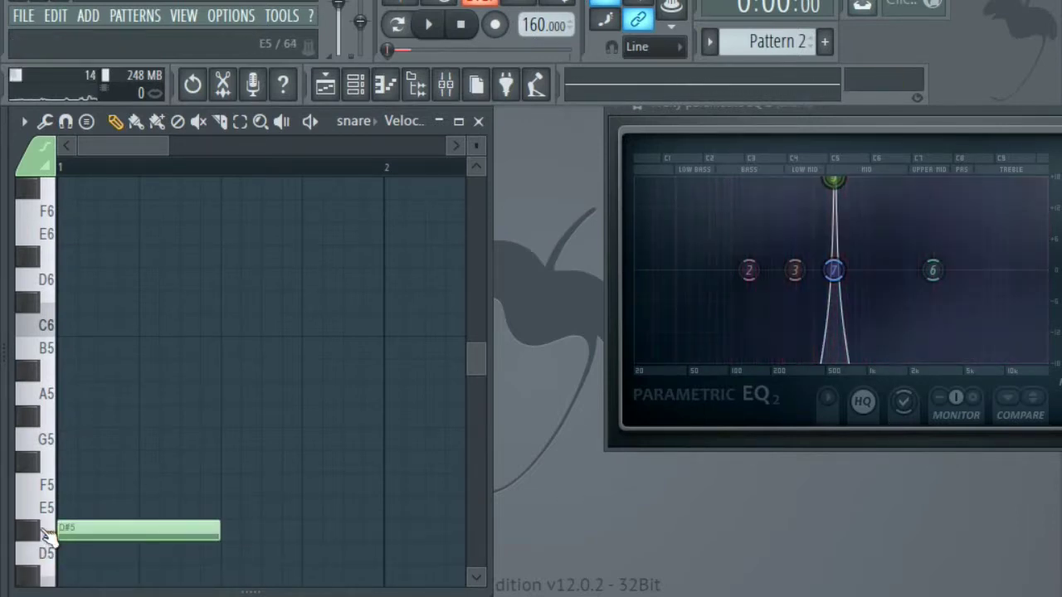
pyautogui.click(38, 532)
pyautogui.click(43, 533)
# - Audition keys above and below D#5 in the snare's piano roll and compare their spectrum with the EQ peak
pyautogui.click(52, 507)
pyautogui.click(55, 477)
pyautogui.click(55, 455)
pyautogui.click(55, 478)
pyautogui.click(56, 437)
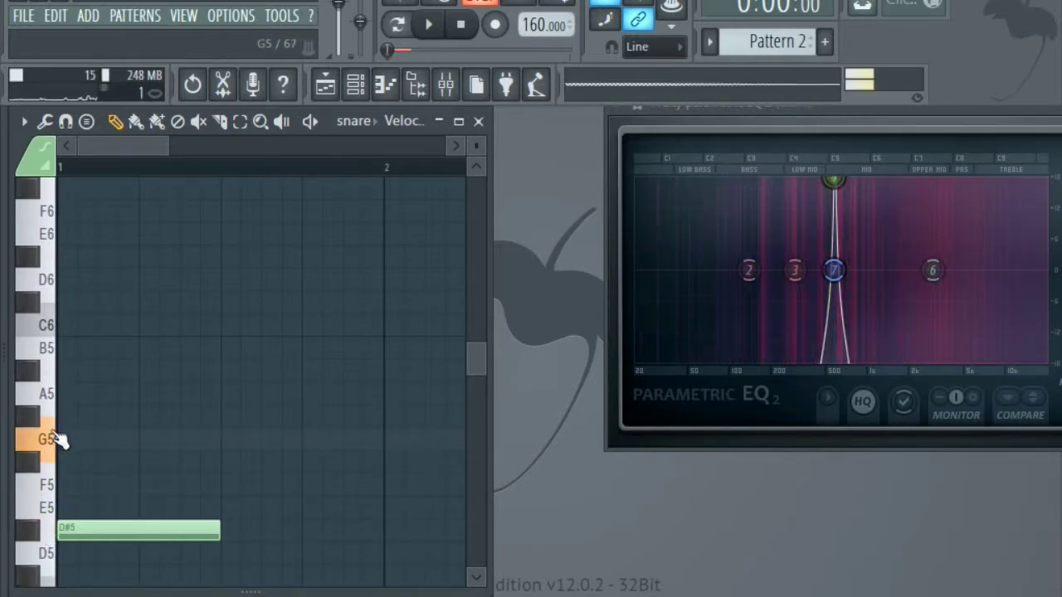
pyautogui.click(56, 342)
pyautogui.moveTo(55, 278)
pyautogui.mouseDown()
pyautogui.moveTo(55, 260)
pyautogui.moveTo(41, 518)
pyautogui.mouseUp()
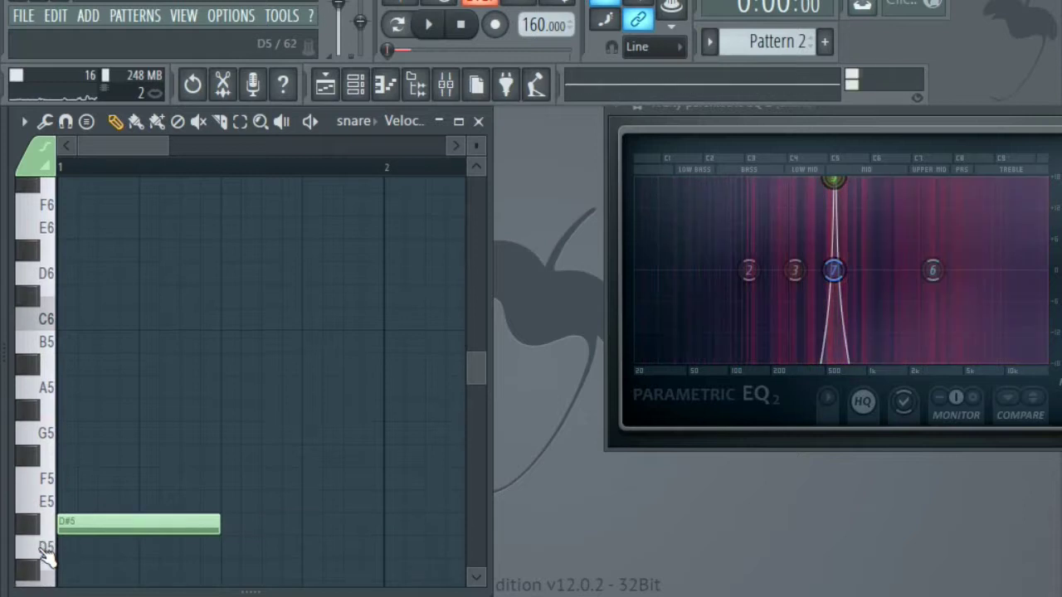
pyautogui.scroll(-3, 50, 498)
pyautogui.click(55, 430)
pyautogui.moveTo(56, 450); pyautogui.dragTo(48, 588)
pyautogui.scroll(-3, 94, 436)
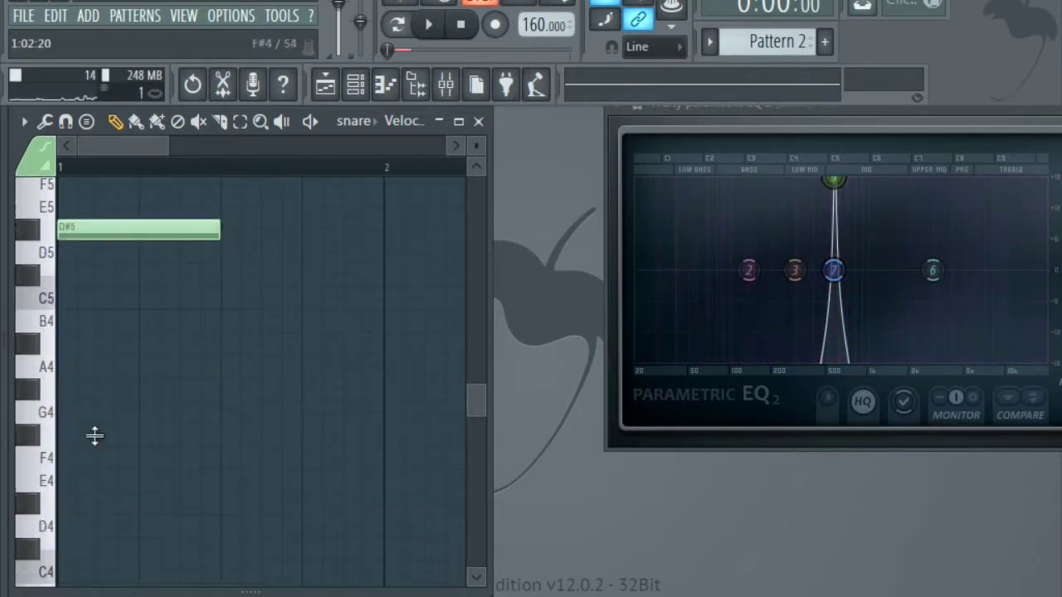
pyautogui.scroll(3, 100, 433)
pyautogui.click(102, 372)
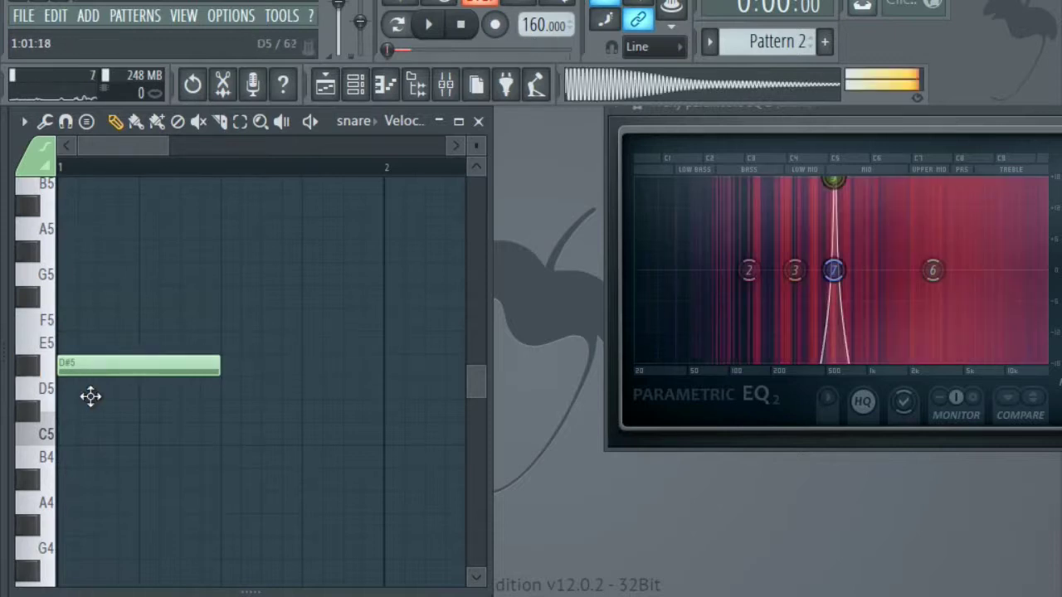
pyautogui.scroll(4, 166, 388)
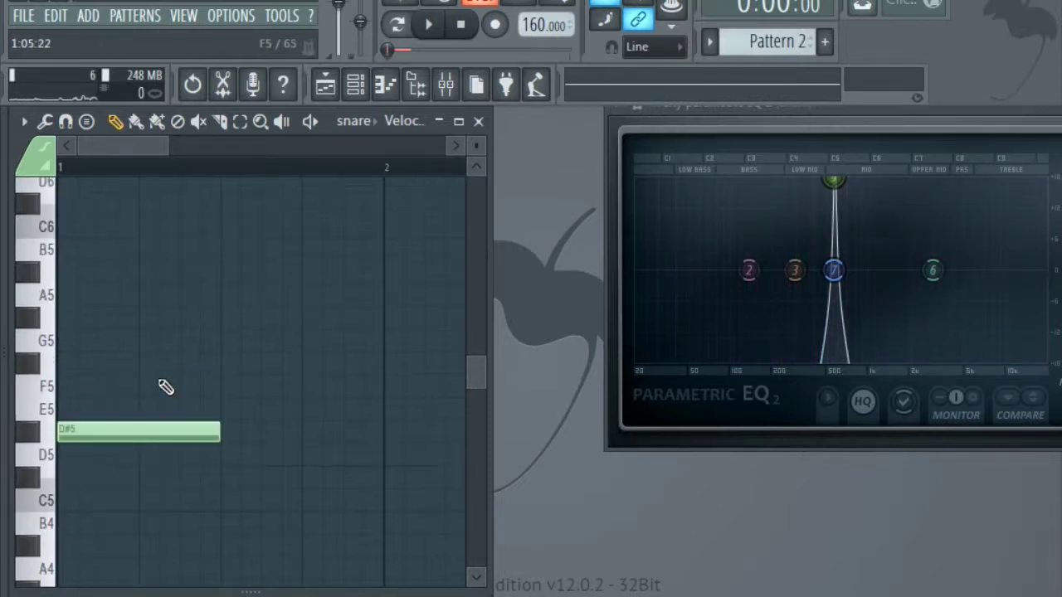
pyautogui.scroll(-10, 123, 308)
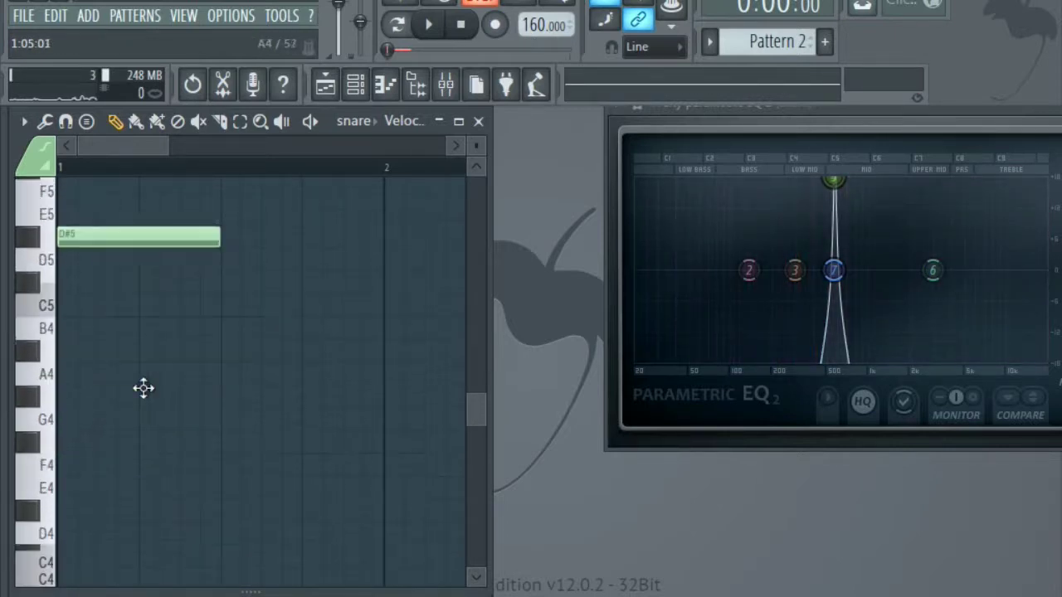
# - Add D#4 and D#6 notes of the same length, starting together with the D#5 note
pyautogui.click(58, 435)
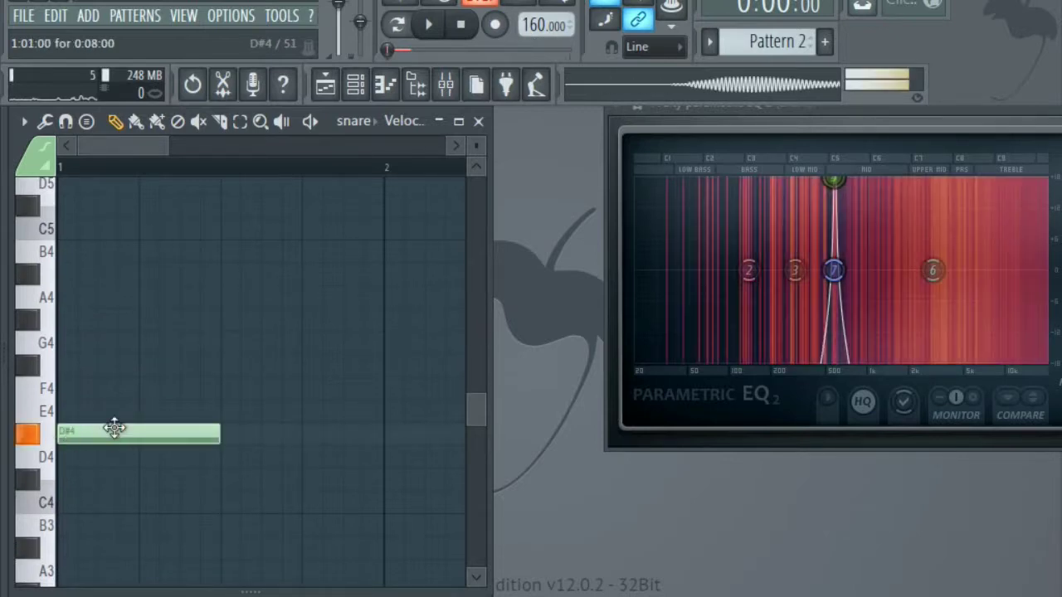
pyautogui.moveTo(125, 439); pyautogui.dragTo(114, 266)
pyautogui.moveTo(92, 306); pyautogui.dragTo(92, 308)
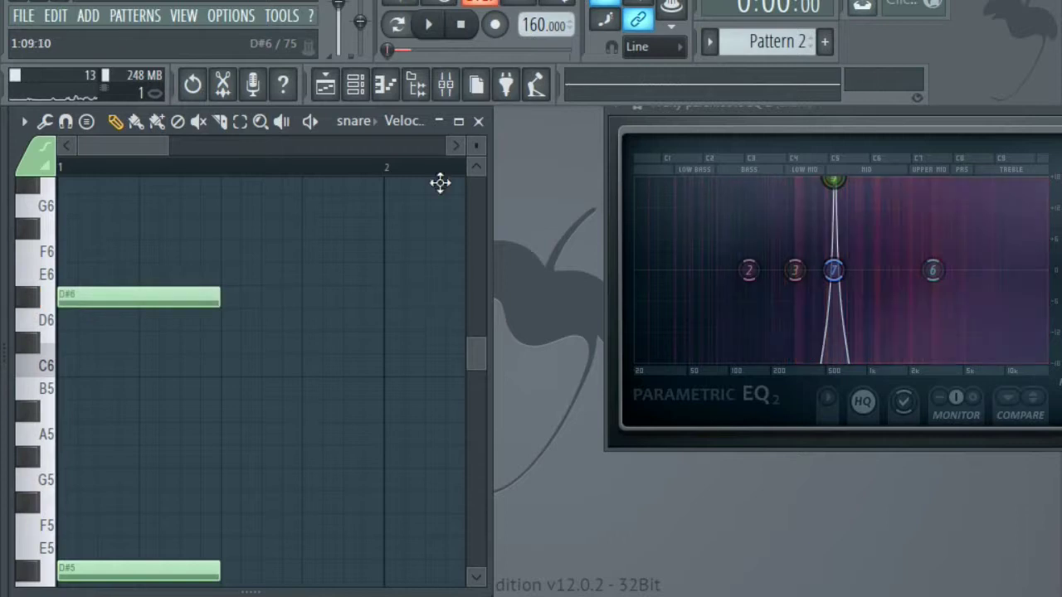
# - Bring the whole parametric EQ into view and copy the frequency value of band 1
pyautogui.moveTo(1029, 126); pyautogui.dragTo(538, 179)
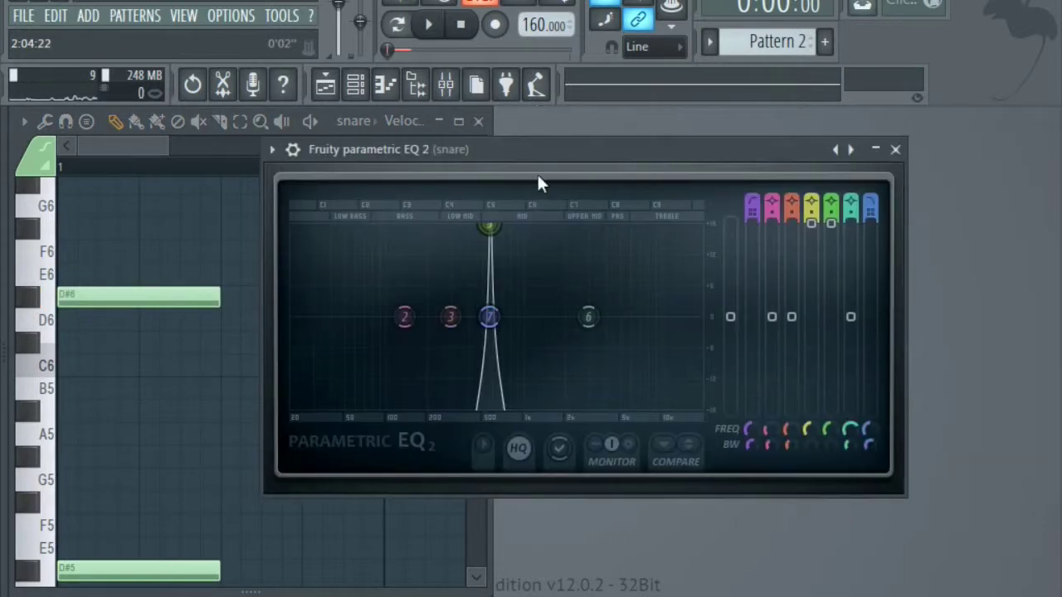
pyautogui.click(271, 150)
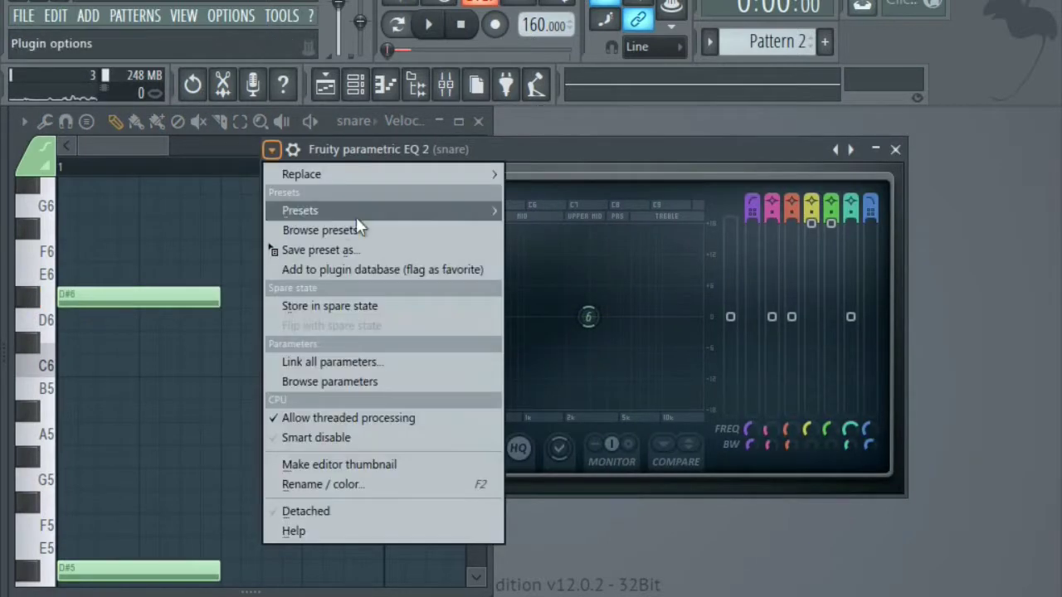
pyautogui.click(638, 143)
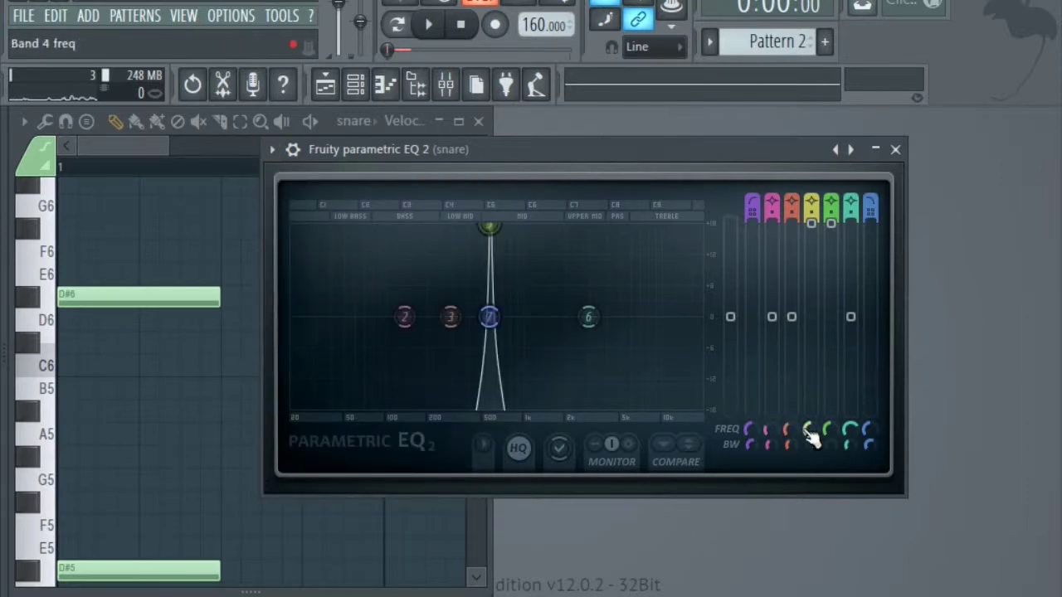
pyautogui.rightClick(750, 428)
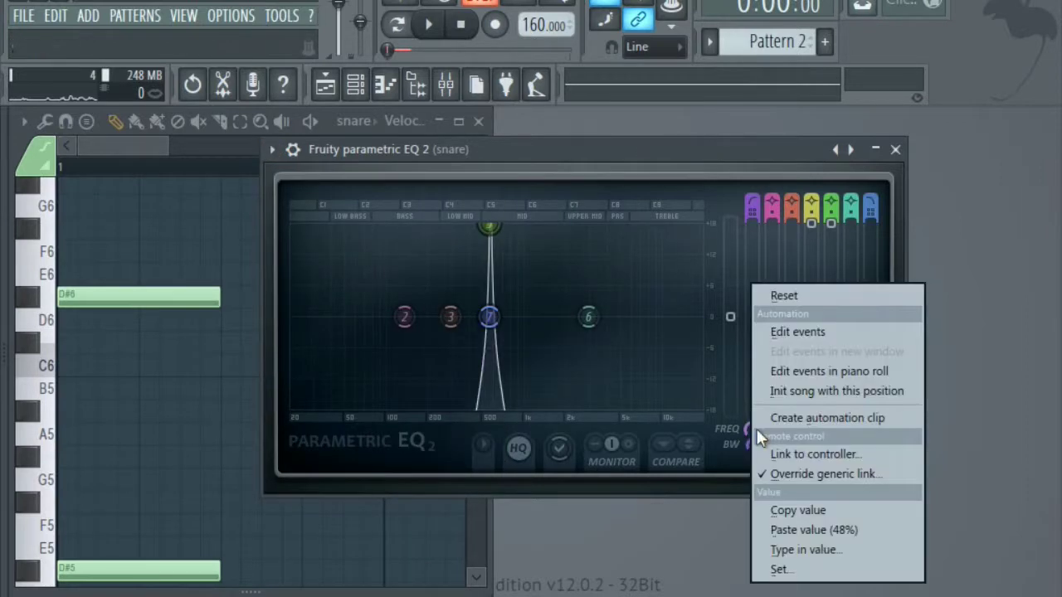
pyautogui.click(826, 505)
# - Load a flat preset in the parametric EQ to reset all seven bands
pyautogui.click(280, 157)
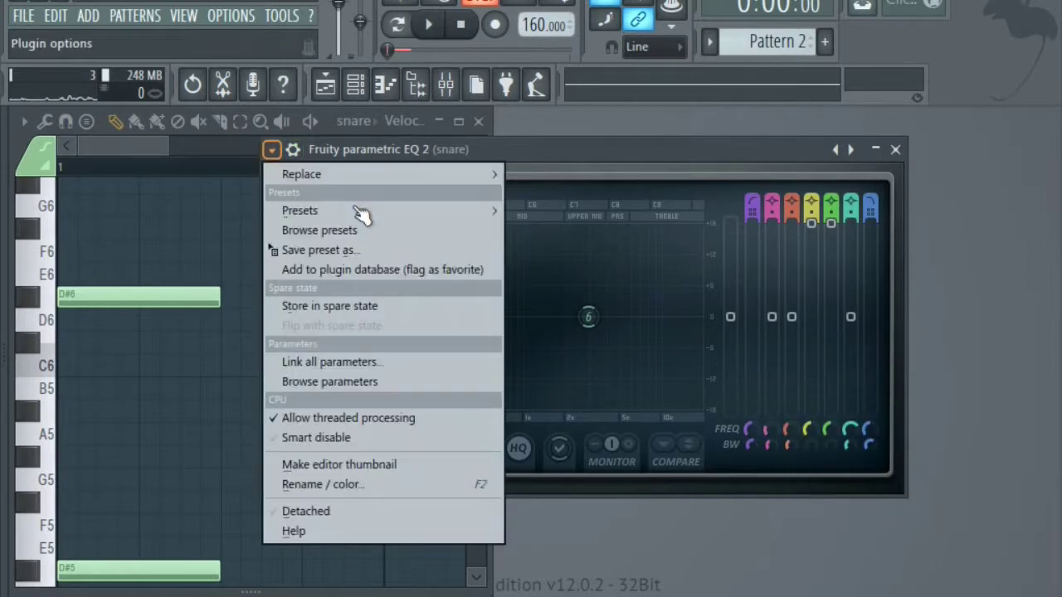
pyautogui.moveTo(444, 209)
pyautogui.click(559, 205)
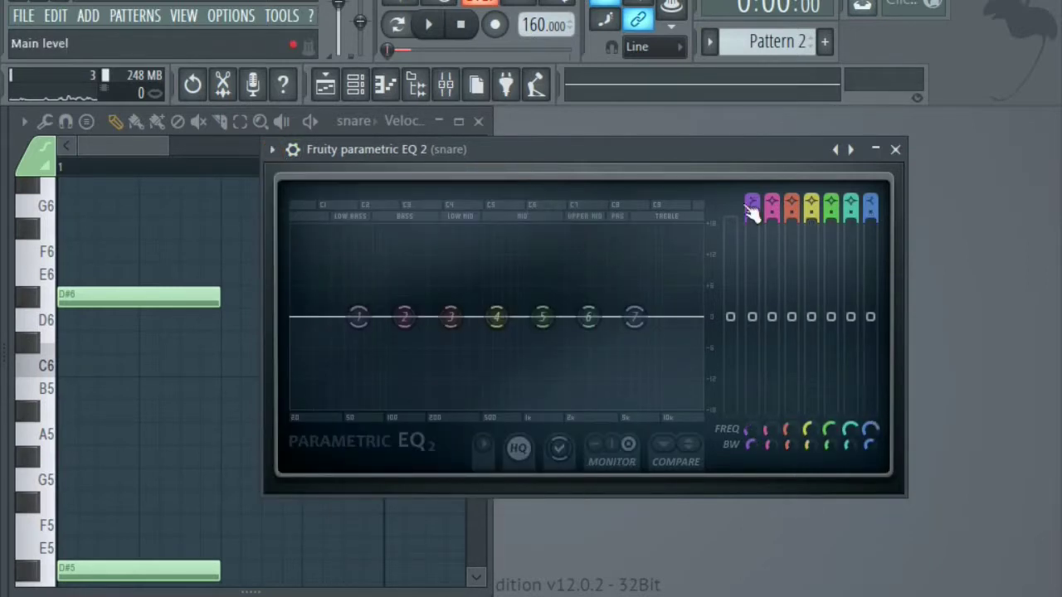
# - Turn EQ band 1 into a steep high-pass filter near 100 Hz and raise band 2 to full boost
pyautogui.moveTo(754, 218); pyautogui.dragTo(752, 205)
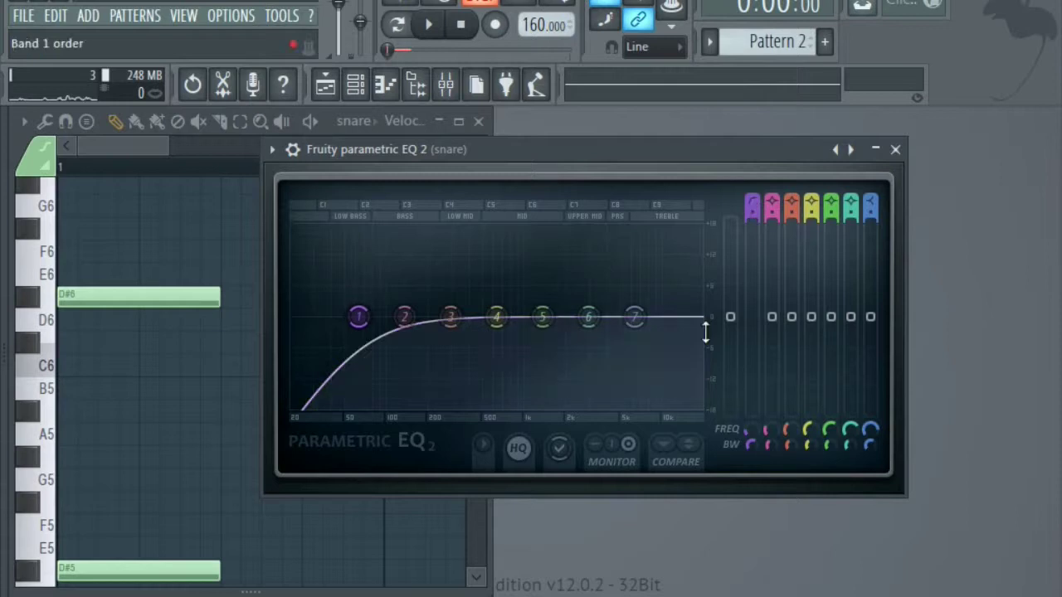
pyautogui.rightClick(360, 318)
pyautogui.click(404, 347)
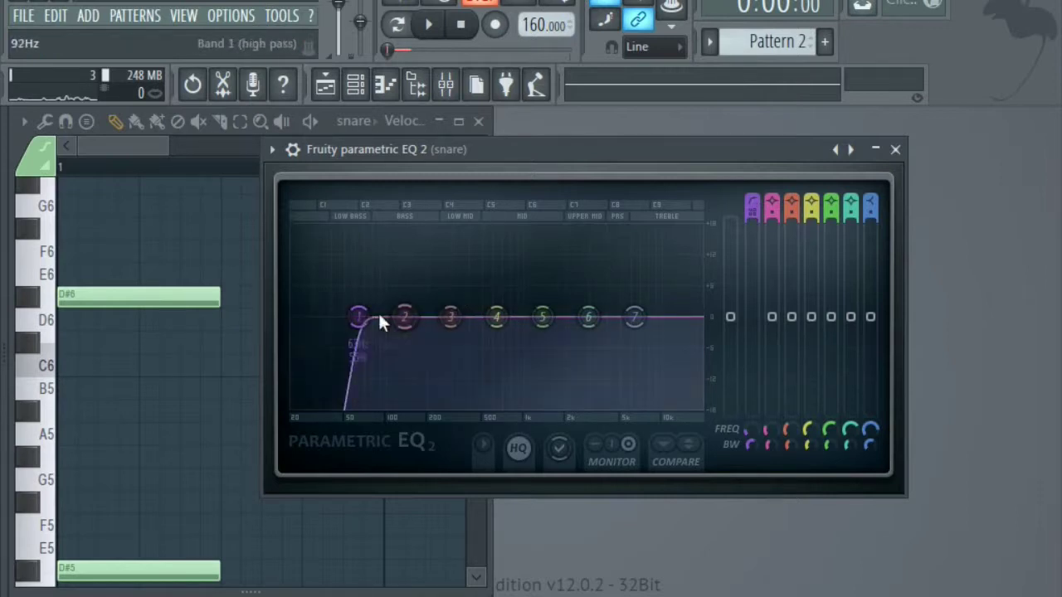
pyautogui.moveTo(358, 318); pyautogui.dragTo(438, 230)
# - Paste the copied 48% frequency onto EQ band 2, narrow its bandwidth to a sharp peak, and audition the pattern
pyautogui.rightClick(771, 432)
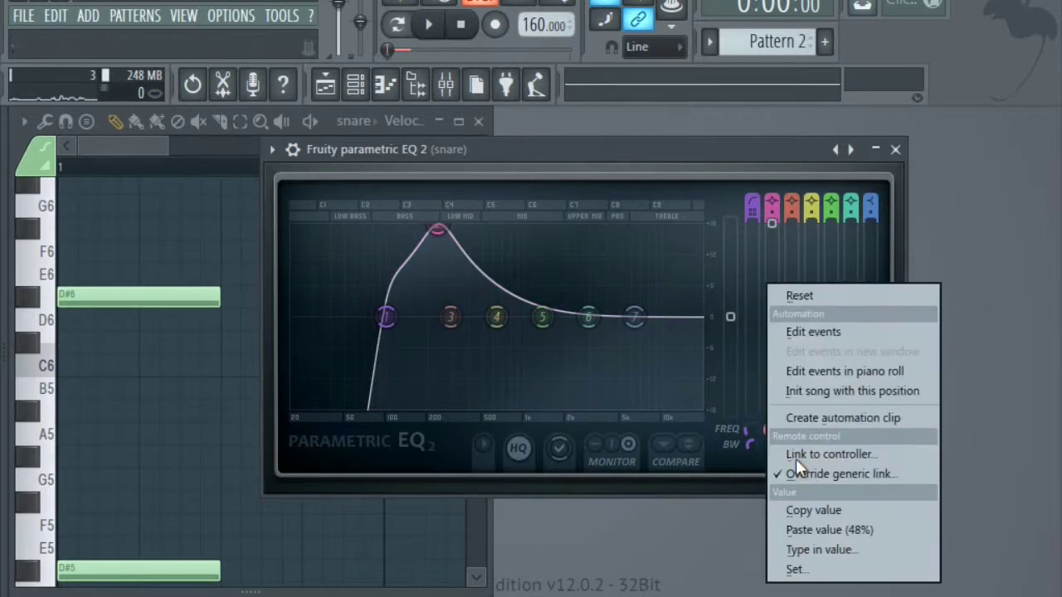
pyautogui.click(825, 530)
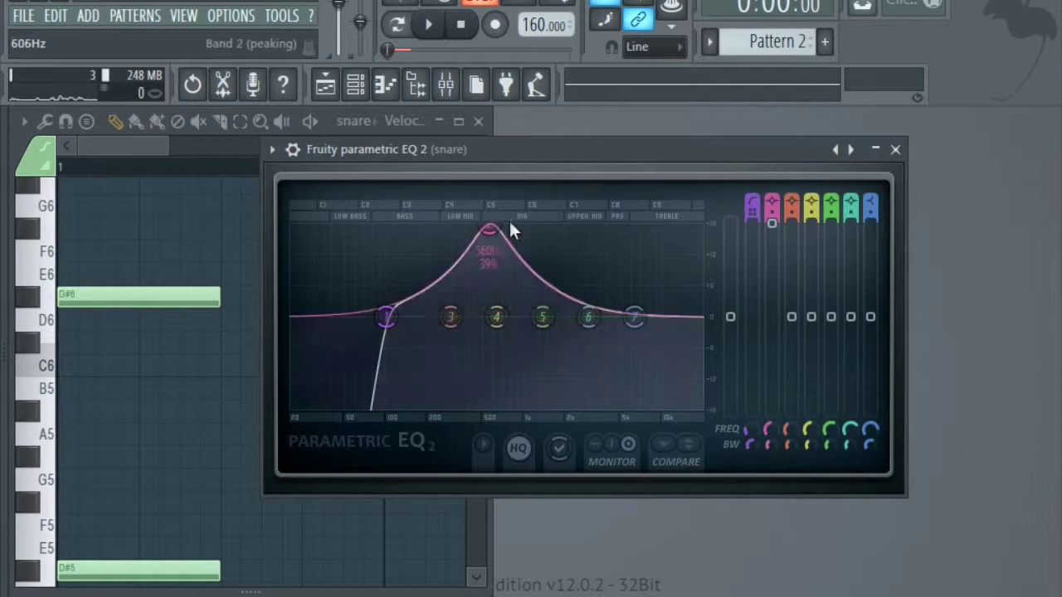
pyautogui.moveTo(773, 443); pyautogui.dragTo(761, 121)
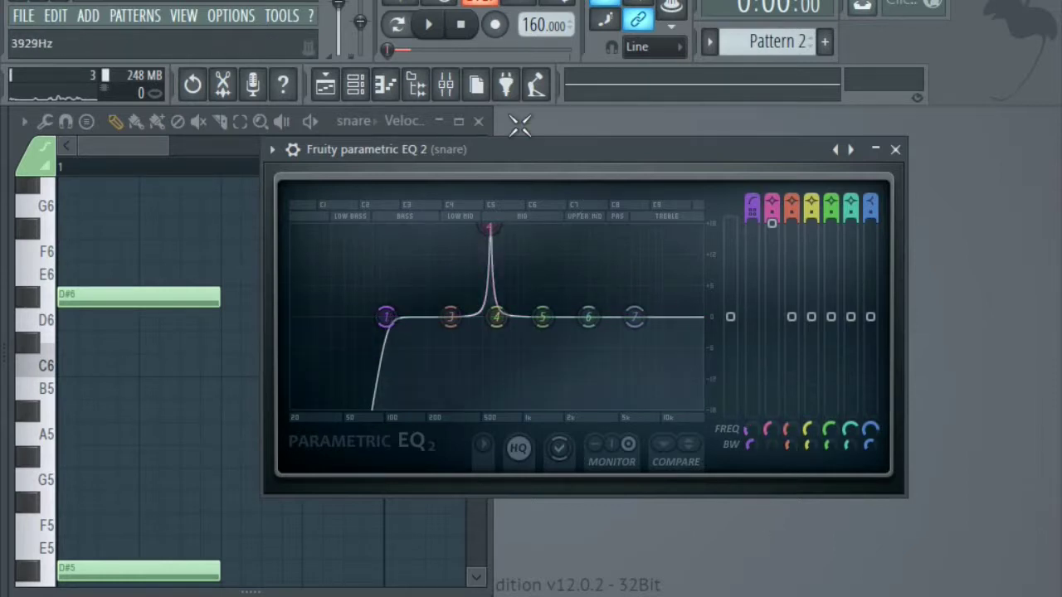
pyautogui.click(428, 25)
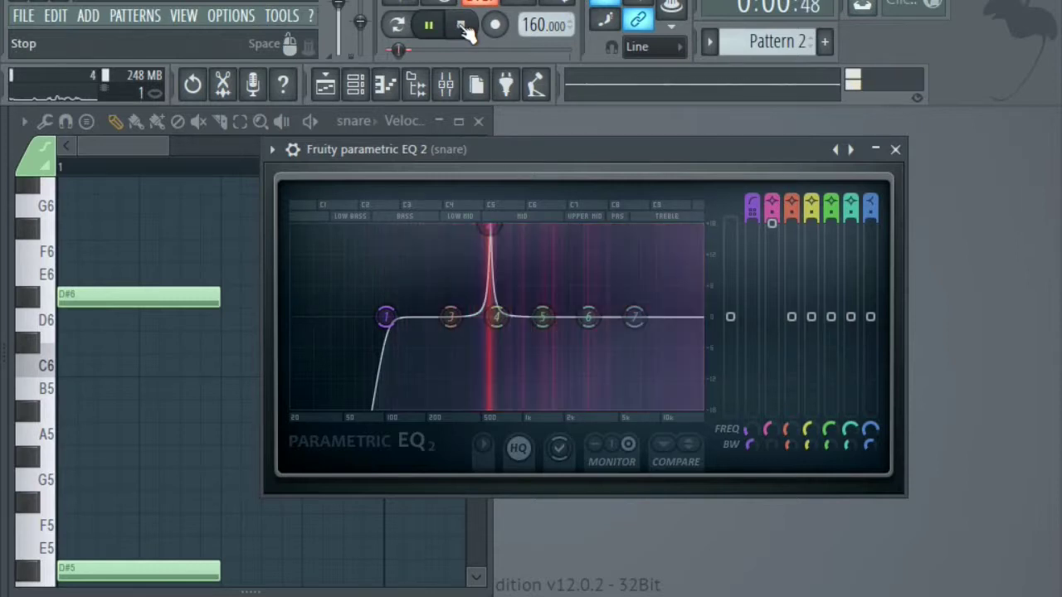
pyautogui.click(461, 25)
# - Solo Track 3 with the snare pattern in the playlist and play it with the mixer shown
pyautogui.click(325, 84)
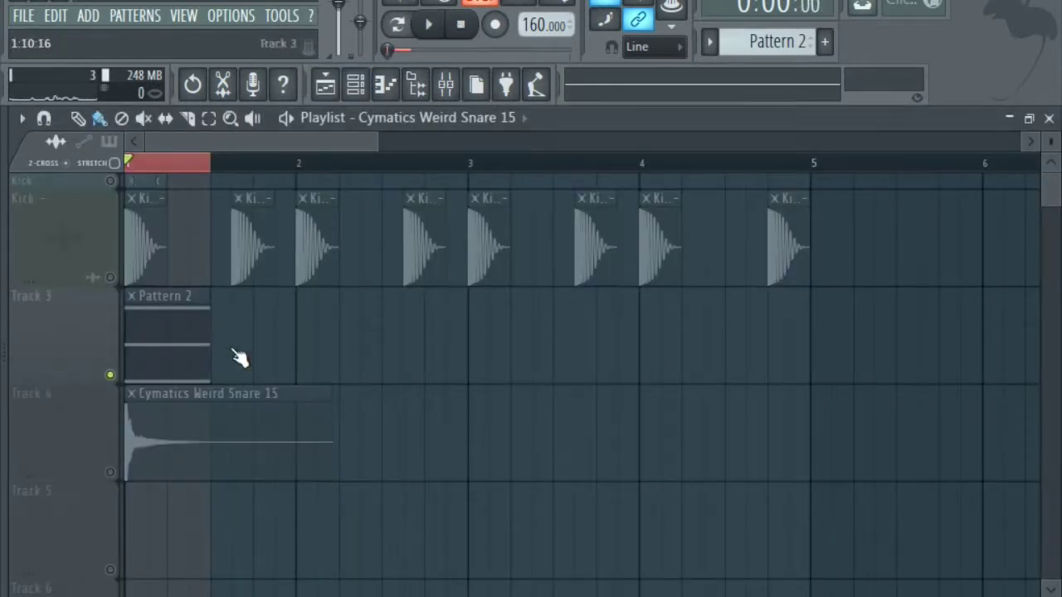
pyautogui.click(429, 25)
pyautogui.click(449, 95)
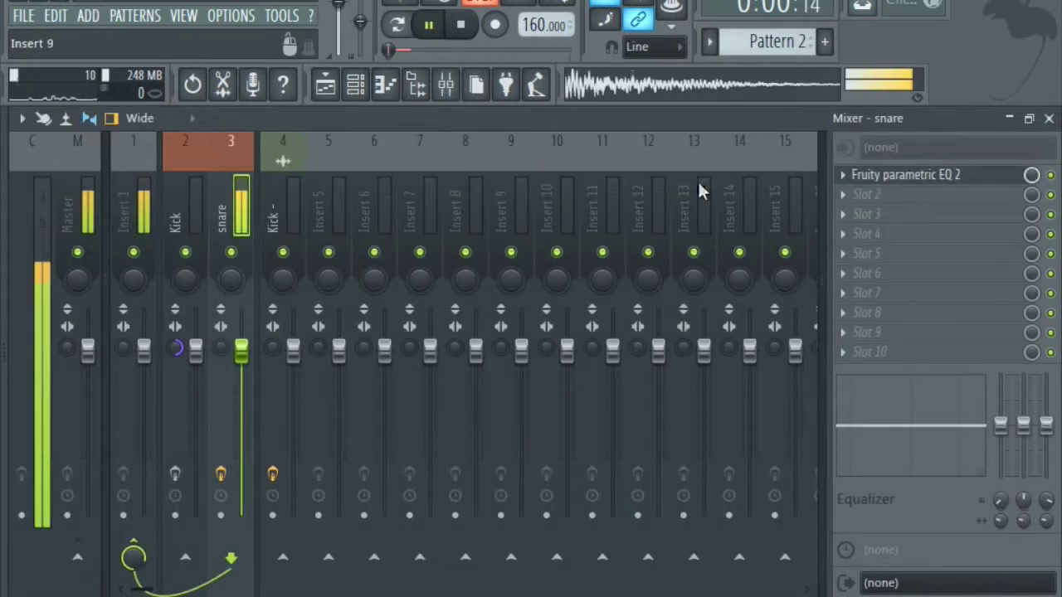
# - Stop playback, bring up the snare insert's parametric EQ, and audition the snare pattern through it
pyautogui.press('space')
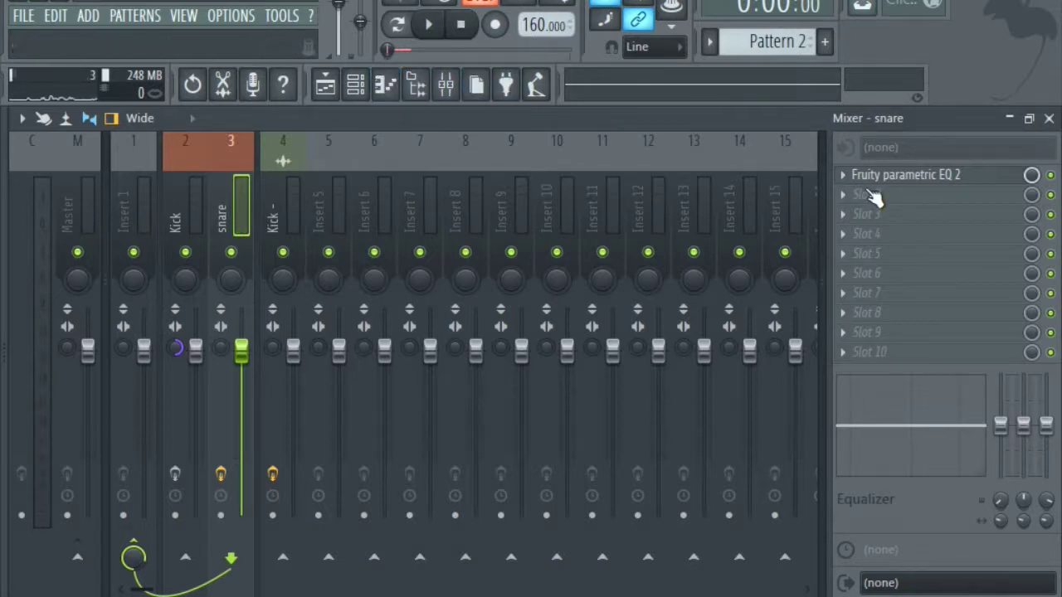
pyautogui.click(905, 176)
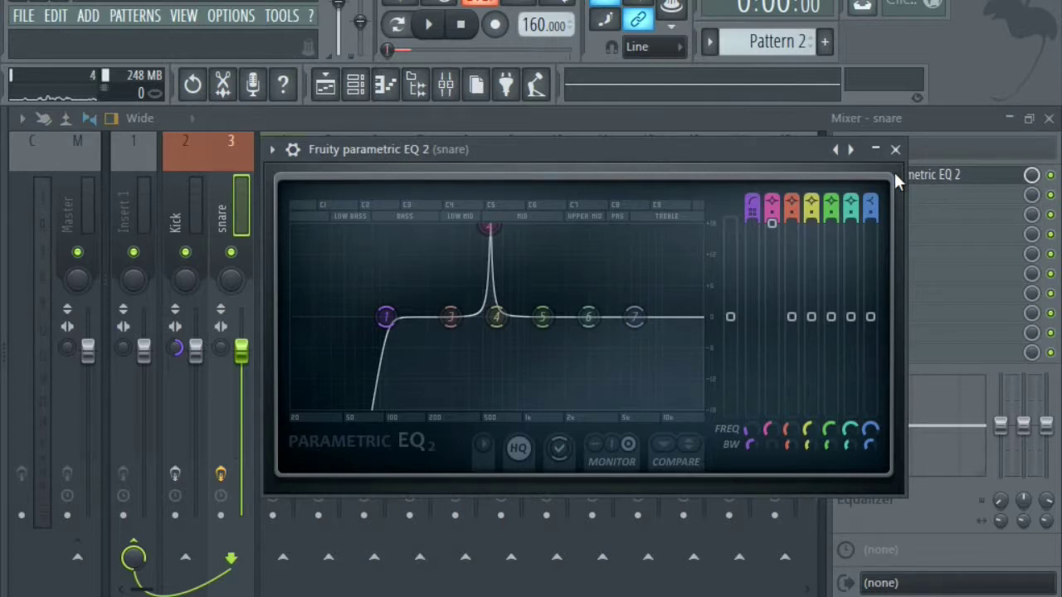
pyautogui.click(428, 24)
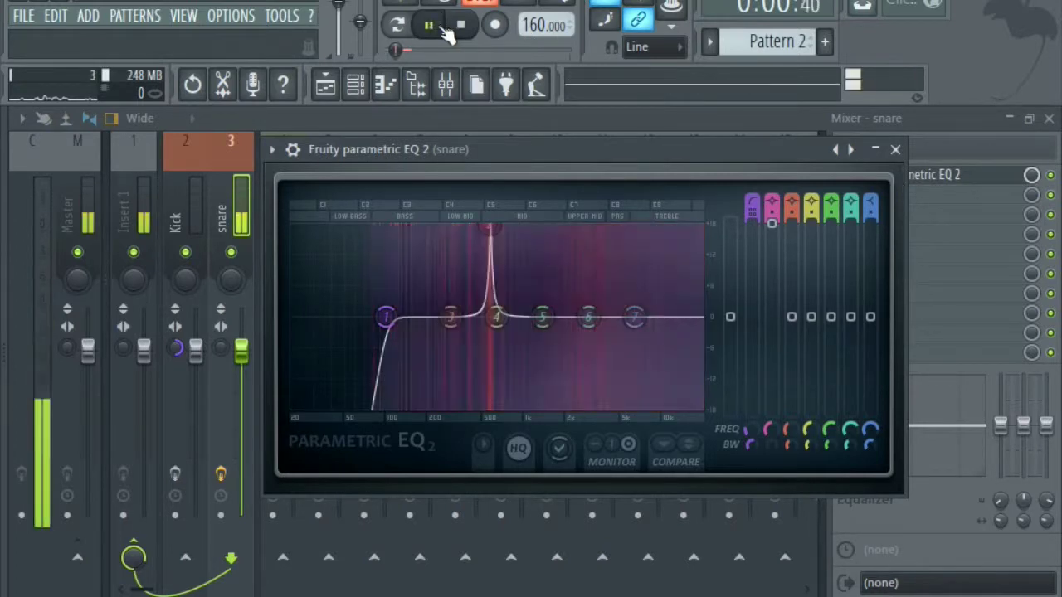
pyautogui.click(459, 27)
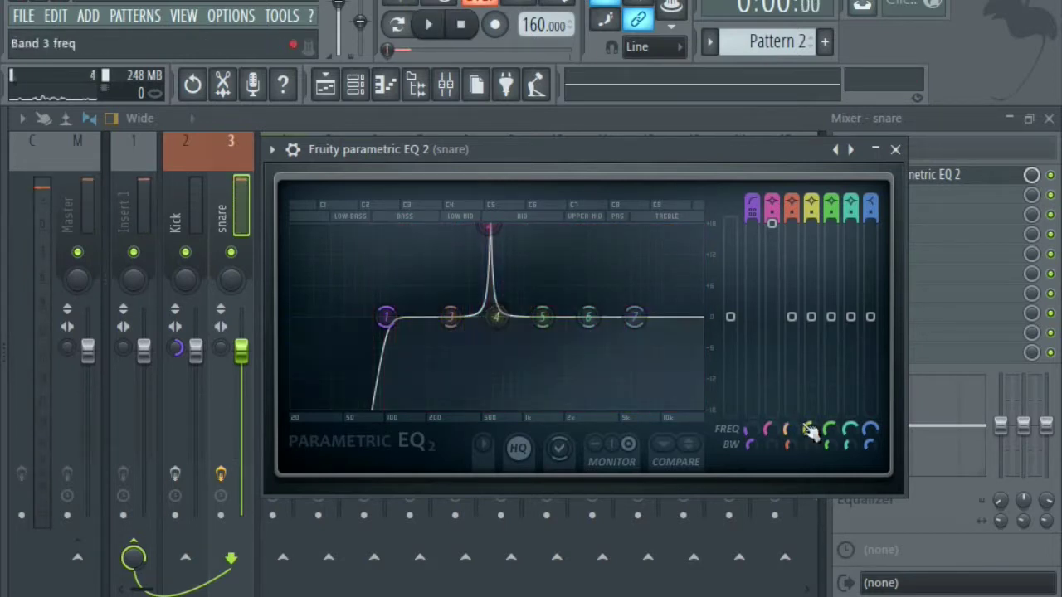
# - Paste the copied 48% frequency onto EQ band 4, raise it to the full 18 dB boost, and audition the snare
pyautogui.moveTo(499, 307); pyautogui.dragTo(485, 286)
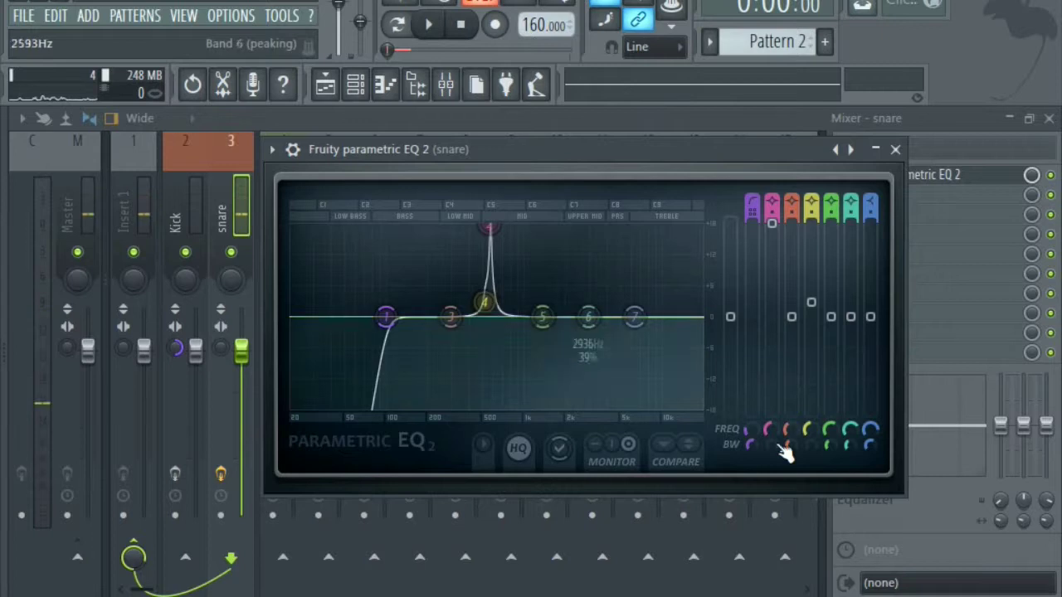
pyautogui.rightClick(809, 438)
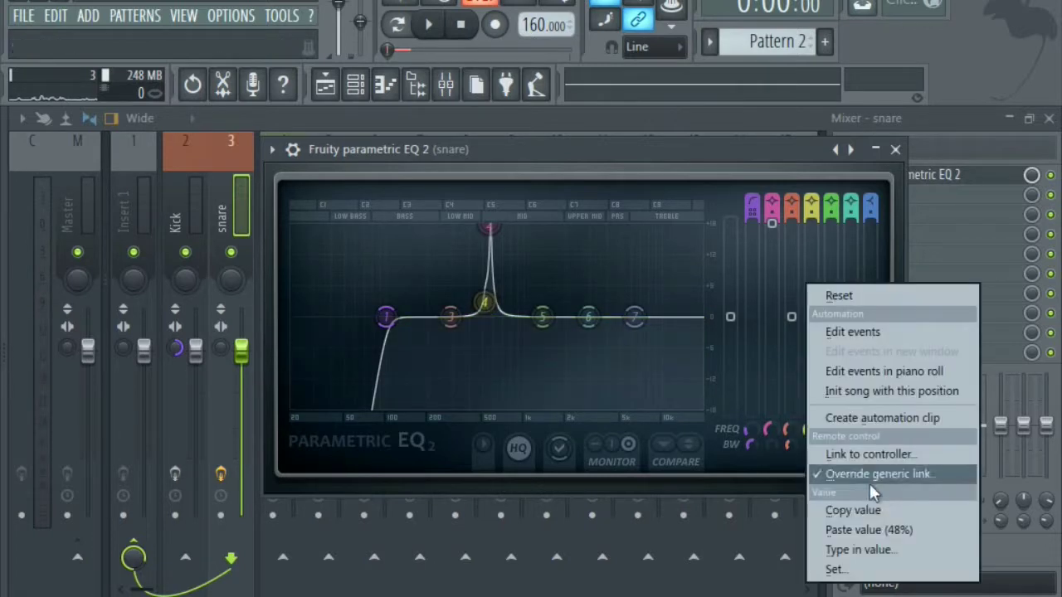
pyautogui.click(879, 526)
pyautogui.moveTo(810, 302); pyautogui.dragTo(806, 217)
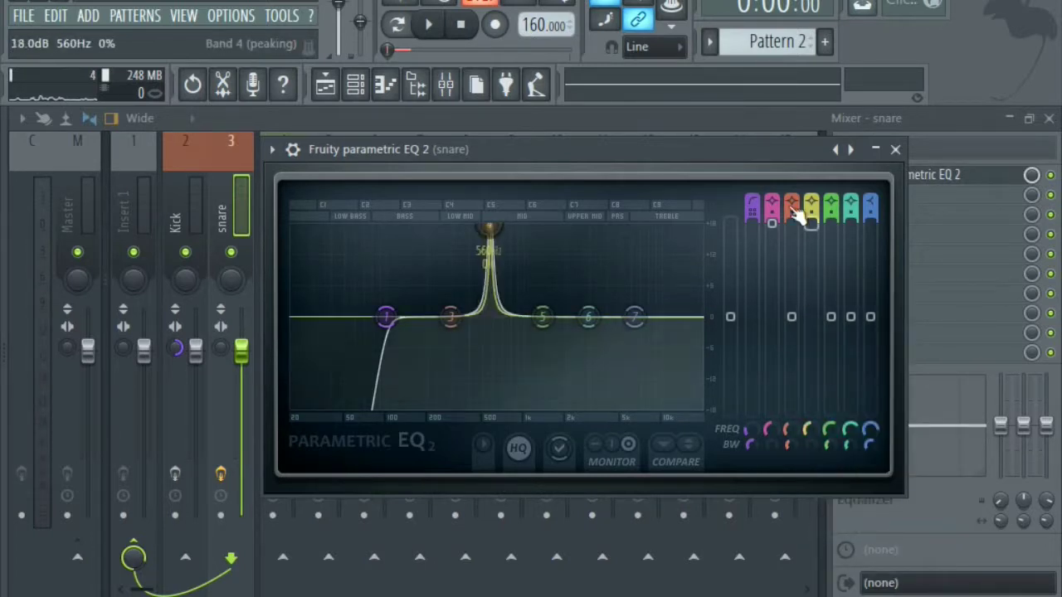
pyautogui.click(432, 26)
pyautogui.click(461, 25)
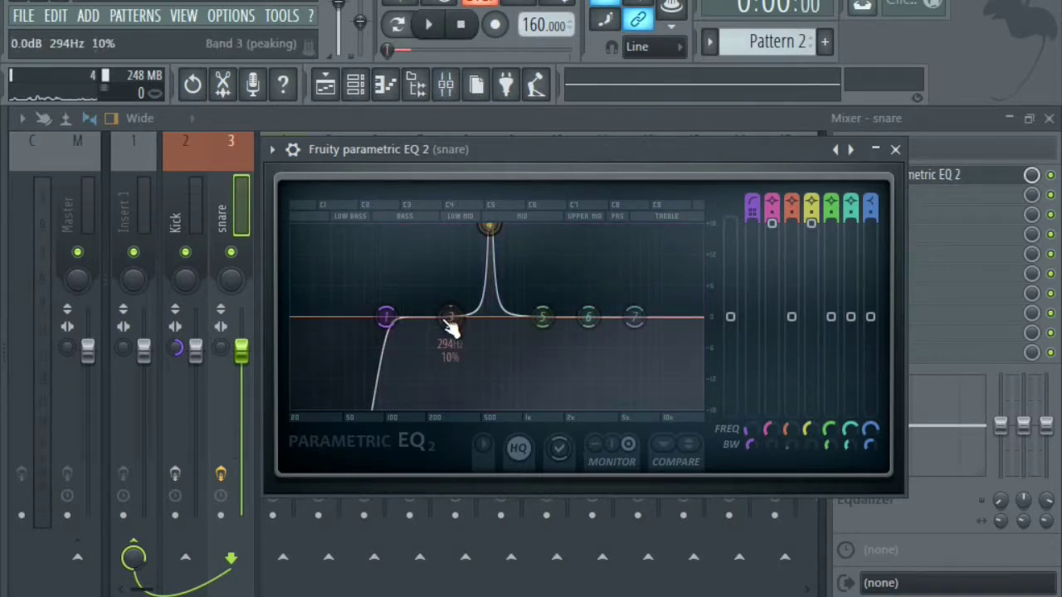
# - Cut EQ band 3 by about 3 dB around 250 Hz
pyautogui.moveTo(448, 334)
pyautogui.mouseDown()
pyautogui.moveTo(436, 332)
pyautogui.moveTo(438, 352)
pyautogui.mouseUp()
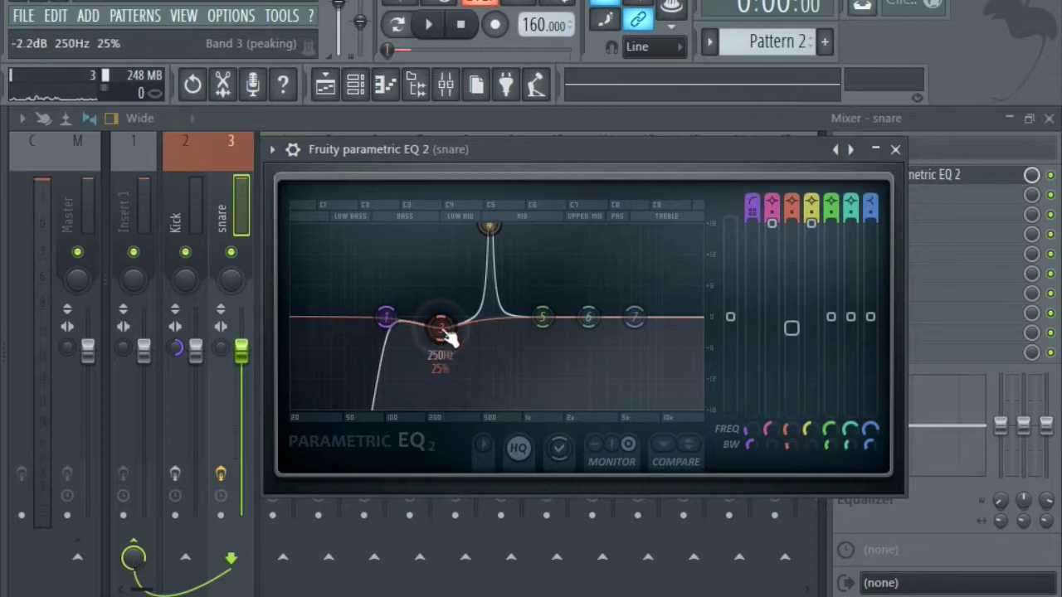
pyautogui.moveTo(789, 332); pyautogui.dragTo(794, 345)
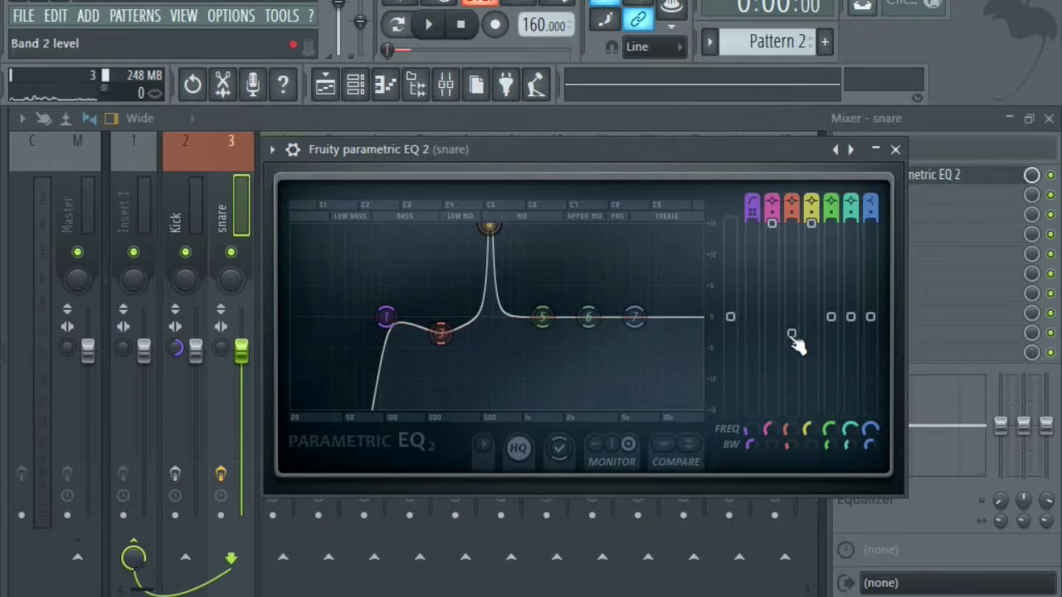
pyautogui.moveTo(792, 341); pyautogui.dragTo(793, 338)
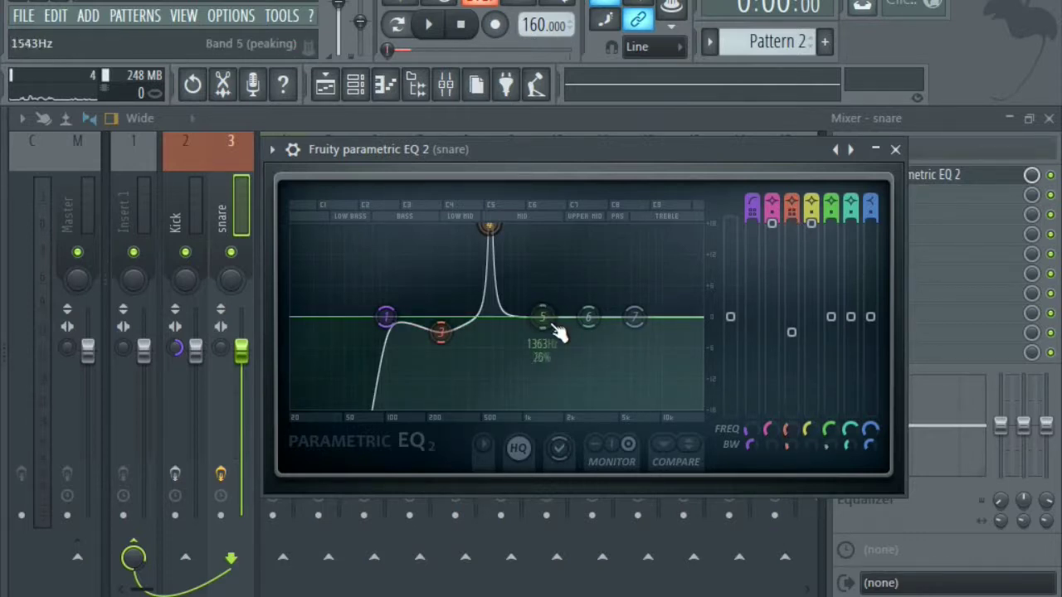
# - Cut EQ band 5 by about 3 dB and shift its frequency to about 1.4 kHz
pyautogui.scroll(1, 562, 333)
pyautogui.moveTo(834, 342); pyautogui.dragTo(833, 358)
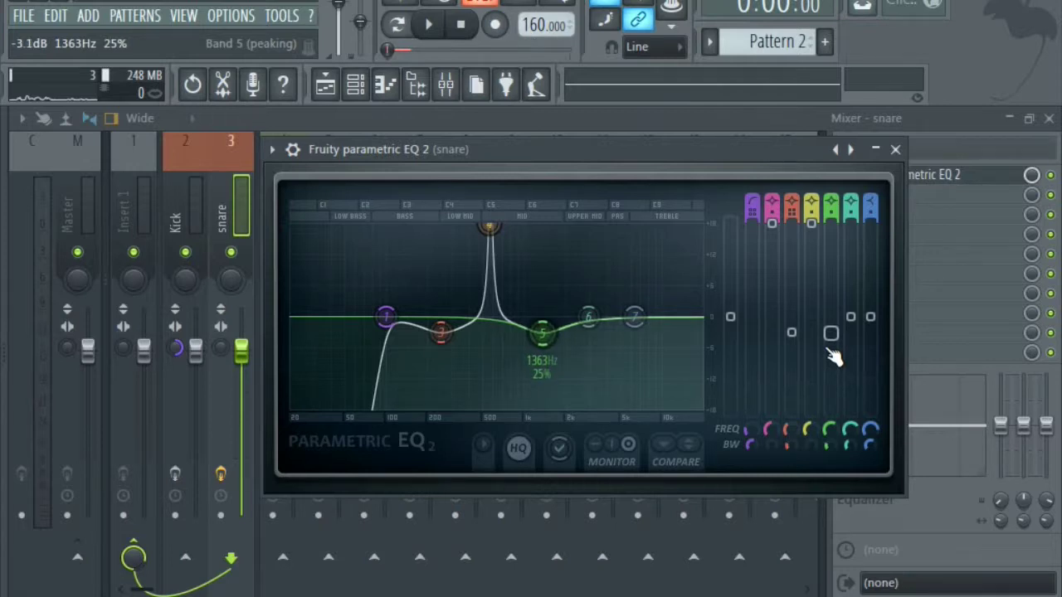
pyautogui.scroll(1, 829, 429)
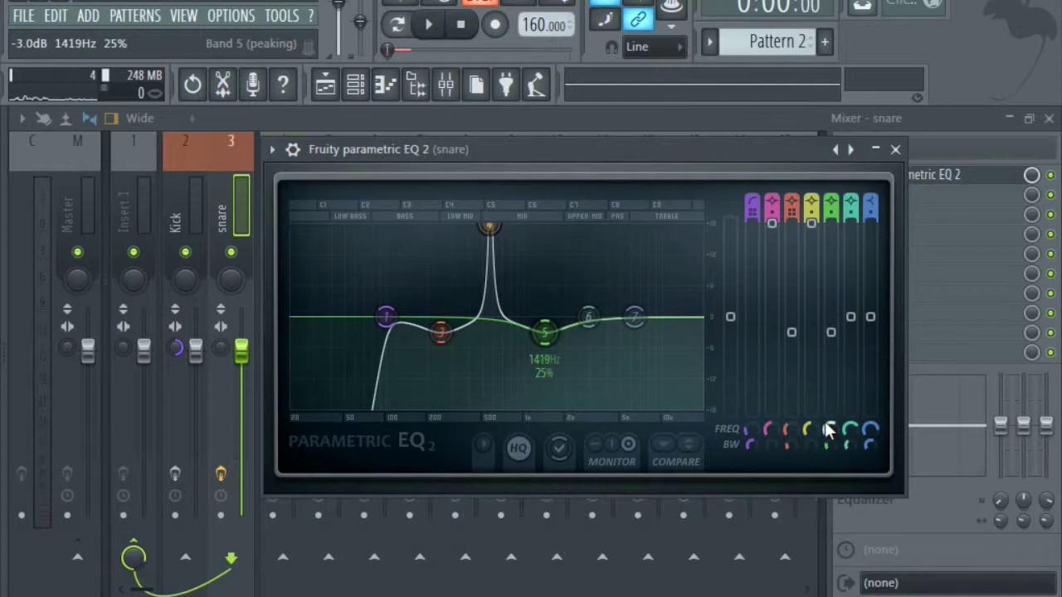
pyautogui.scroll(-2, 826, 427)
pyautogui.scroll(1, 826, 426)
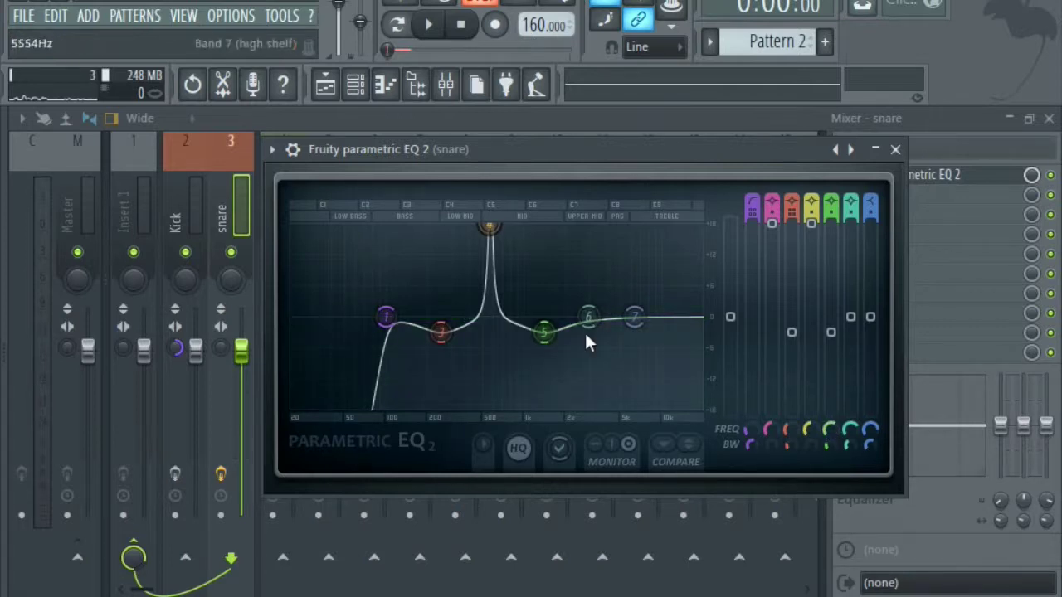
# - Boost the band 7 high shelf by about 6 dB with a wider bandwidth, audition the snare, and close the EQ
pyautogui.moveTo(870, 278); pyautogui.dragTo(870, 243)
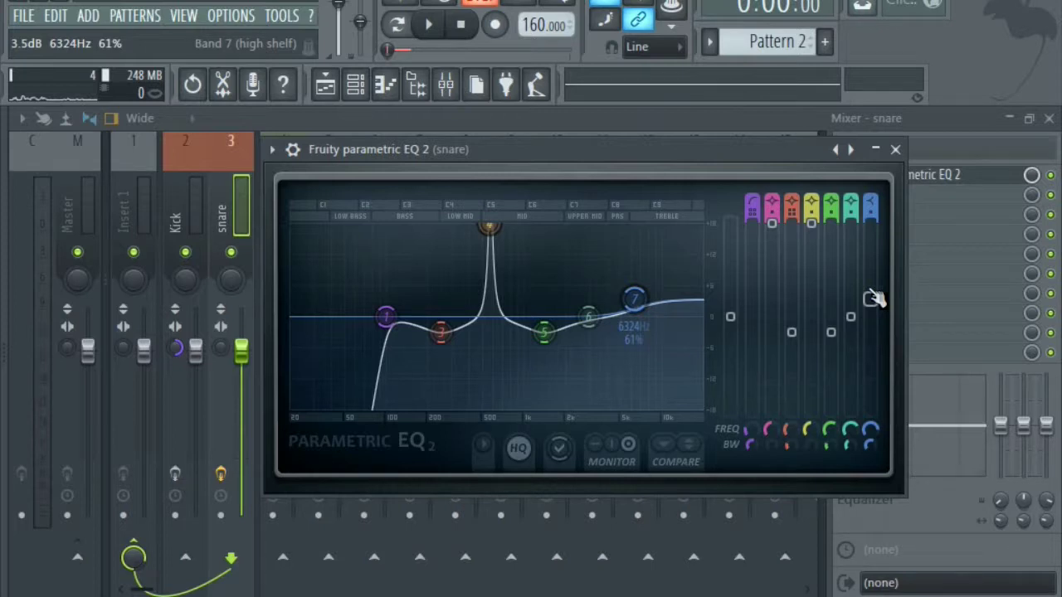
pyautogui.scroll(3, 875, 298)
pyautogui.moveTo(870, 320); pyautogui.dragTo(871, 318)
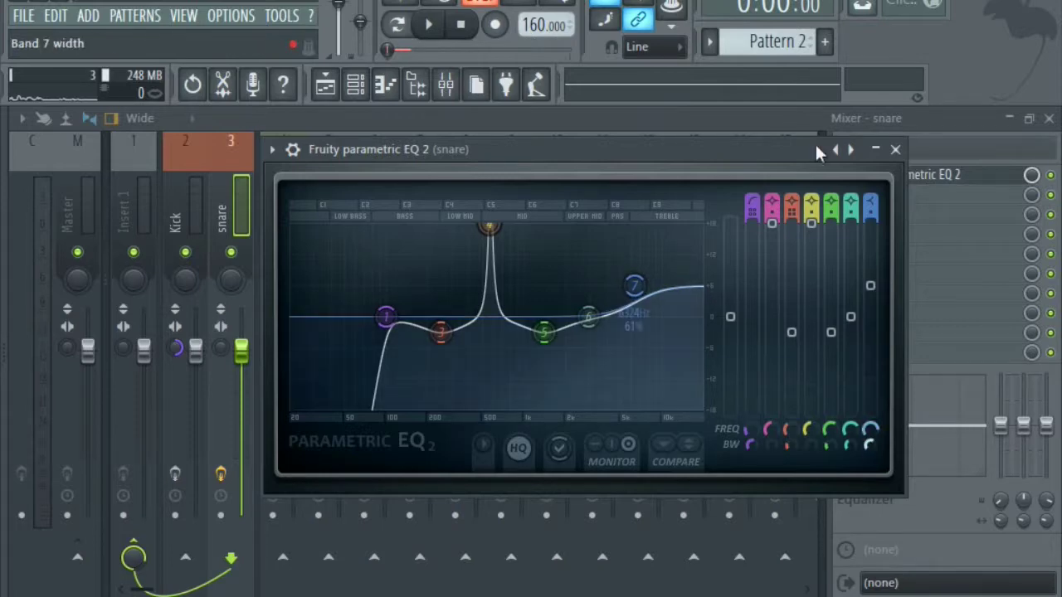
pyautogui.click(433, 27)
pyautogui.click(461, 24)
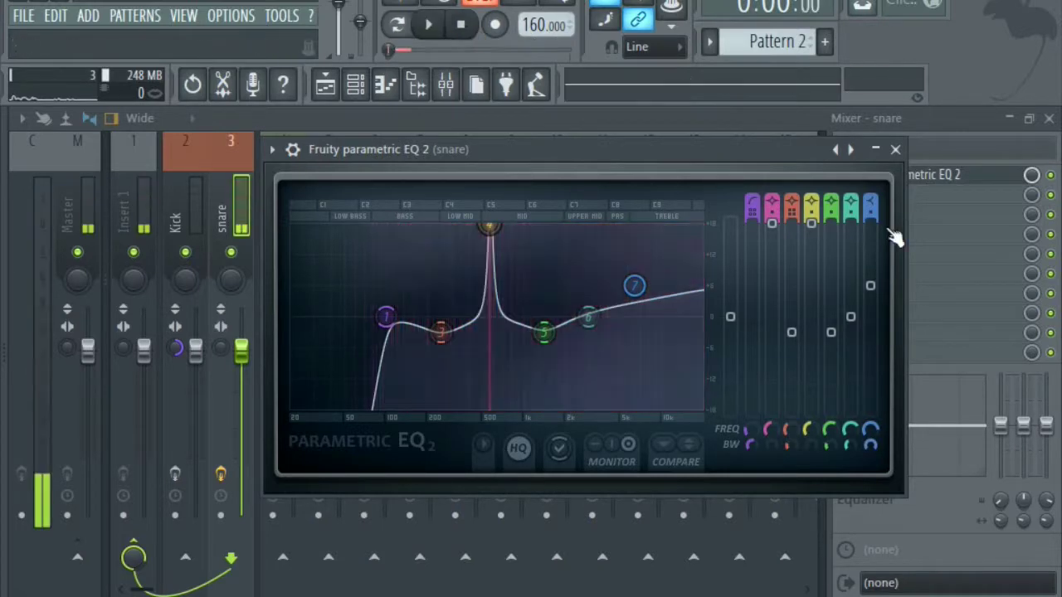
pyautogui.click(894, 150)
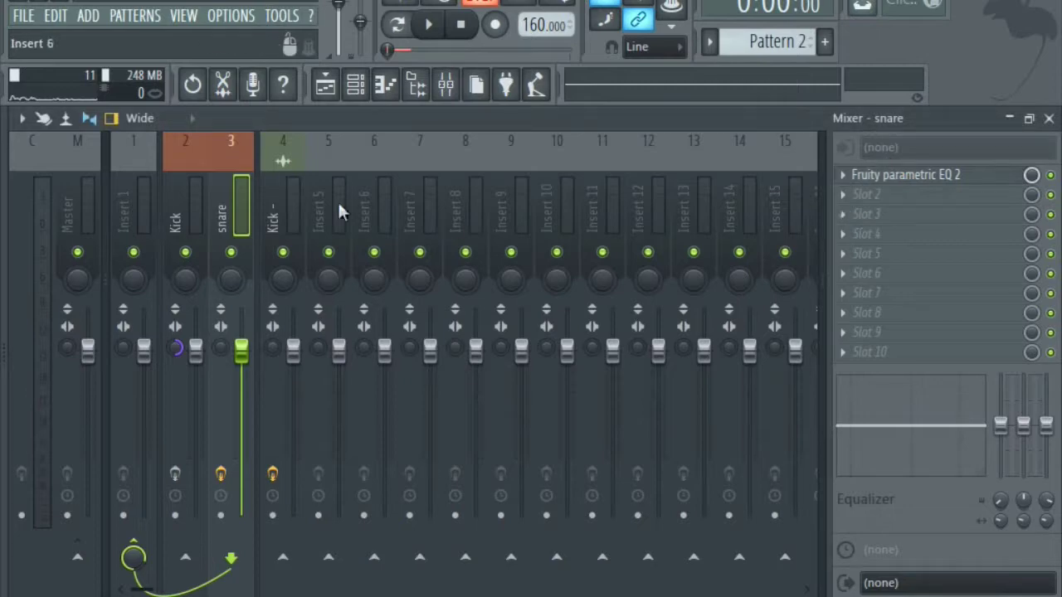
# - Add Fruity Soft Clipper to the snare insert's second effect slot and audition the pattern
pyautogui.click(857, 202)
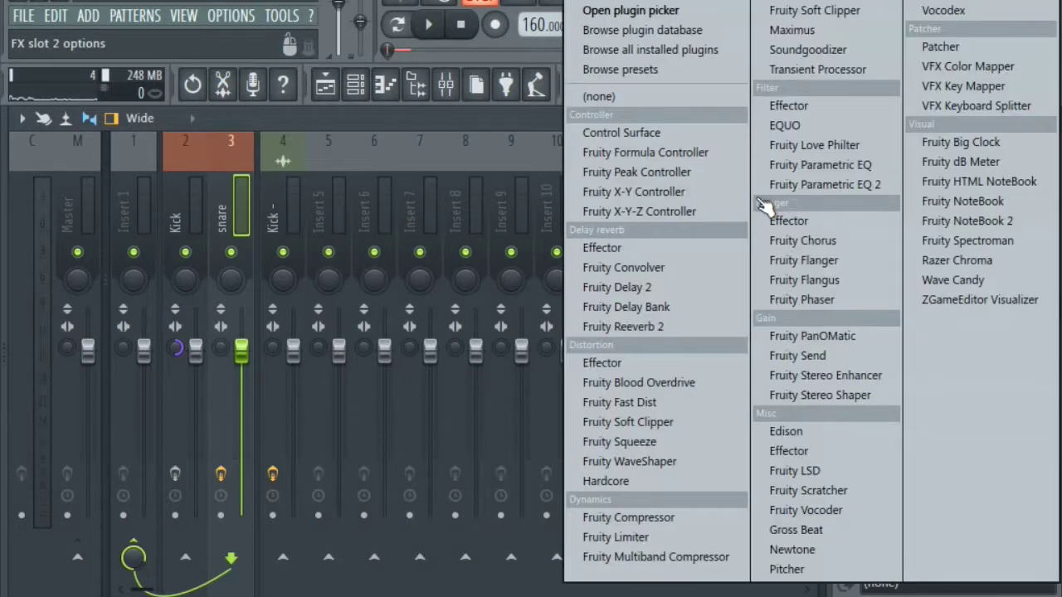
pyautogui.click(680, 417)
pyautogui.click(428, 25)
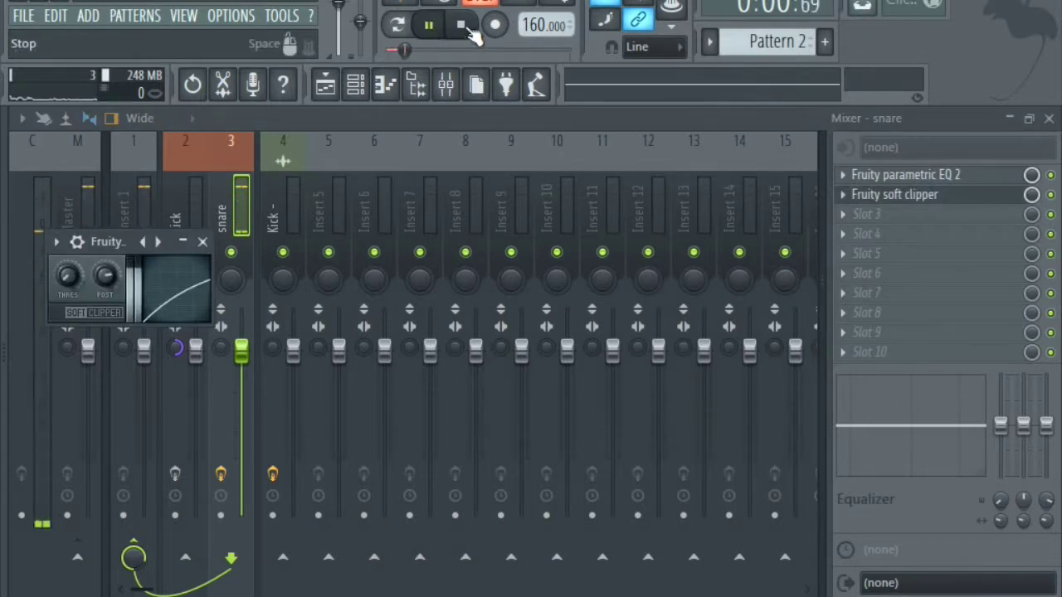
pyautogui.click(463, 27)
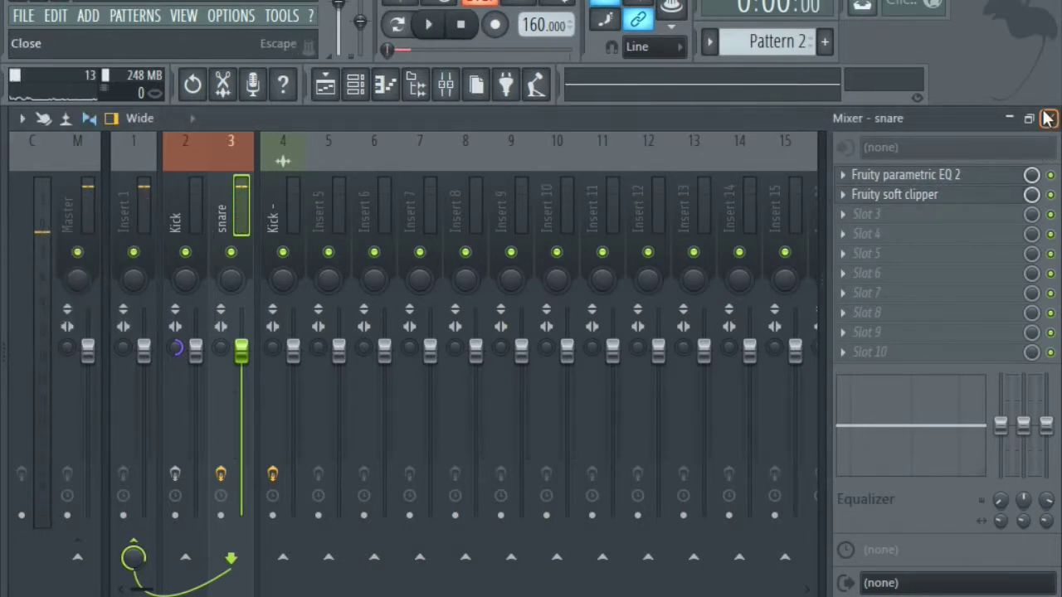
# - Close the mixer, review the snare's SimSynth Live settings from the channel rack, and audition the soloed pattern
pyautogui.click(1049, 118)
pyautogui.click(359, 80)
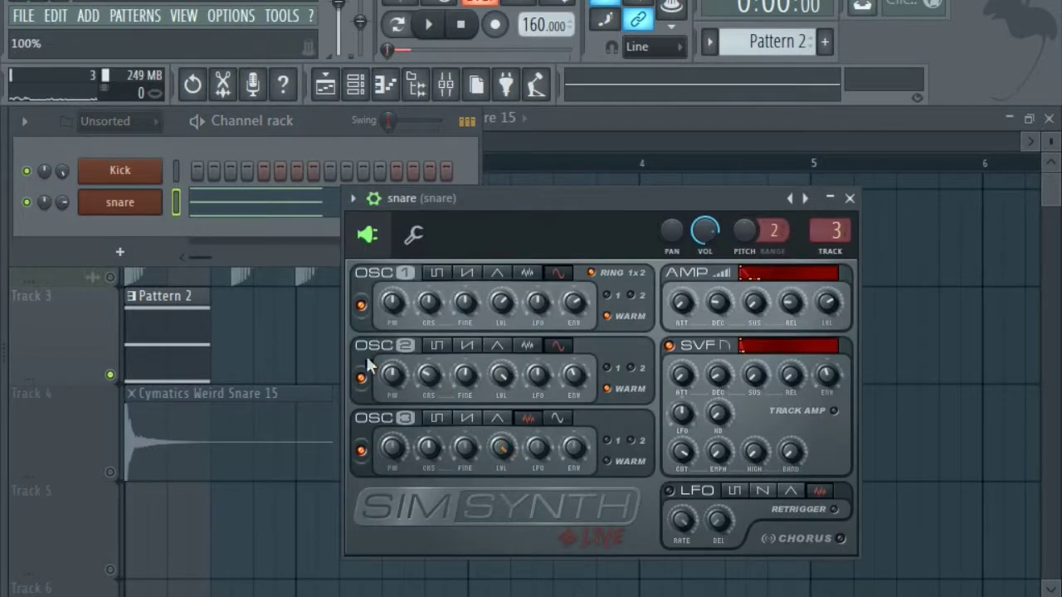
pyautogui.click(429, 24)
pyautogui.click(461, 24)
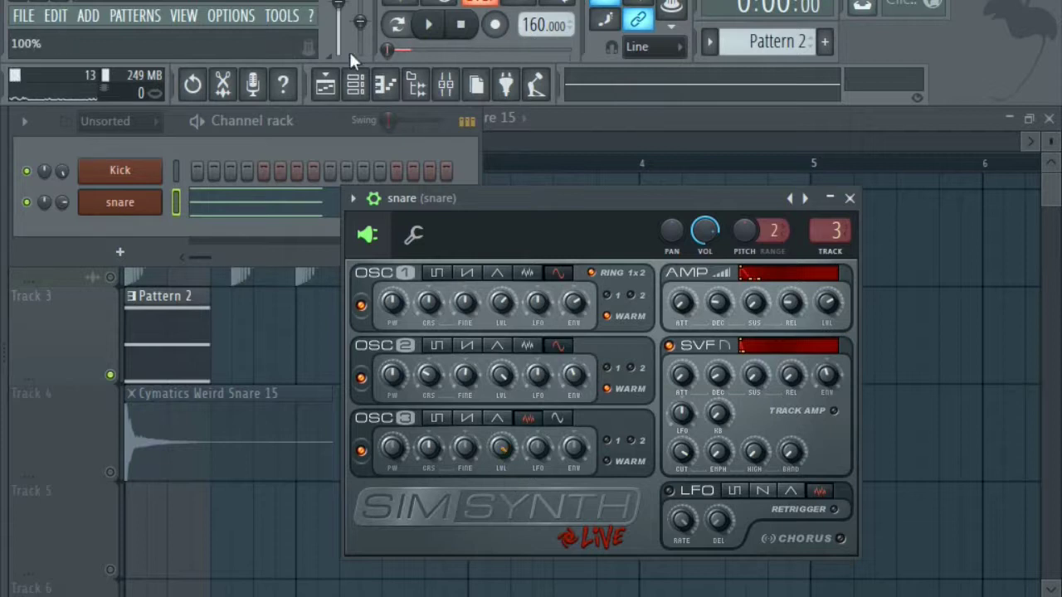
pyautogui.moveTo(705, 204)
pyautogui.mouseDown()
pyautogui.moveTo(719, 177)
pyautogui.moveTo(701, 183)
pyautogui.mouseUp()
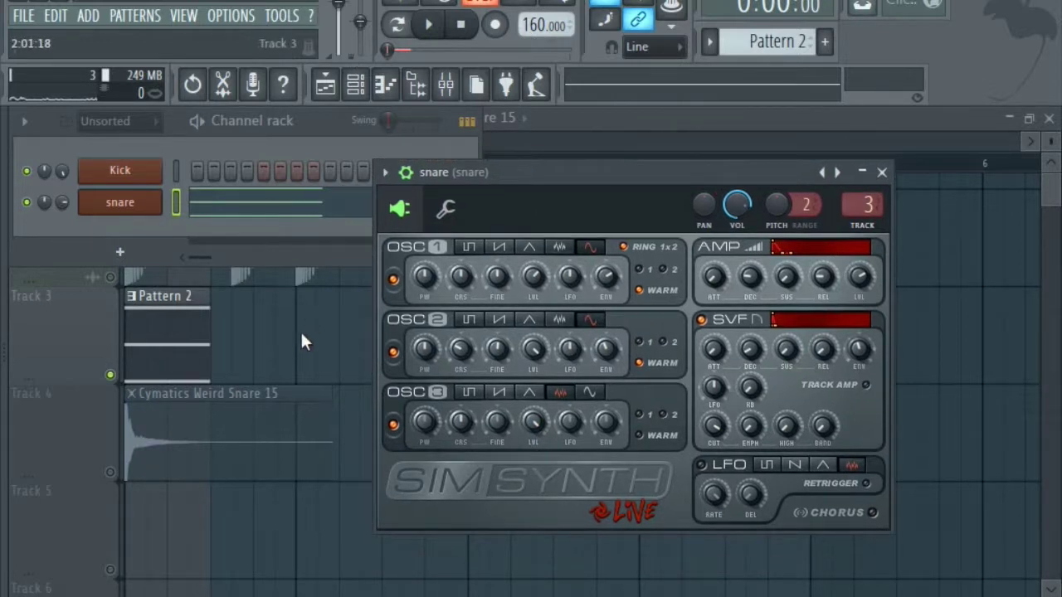
pyautogui.click(267, 333)
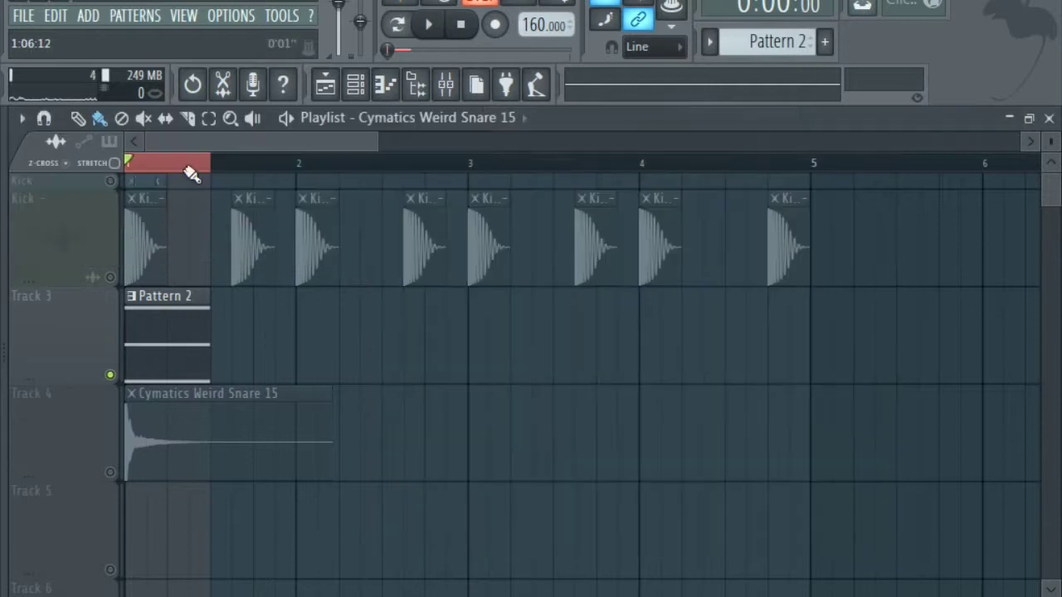
pyautogui.click(421, 32)
pyautogui.click(463, 26)
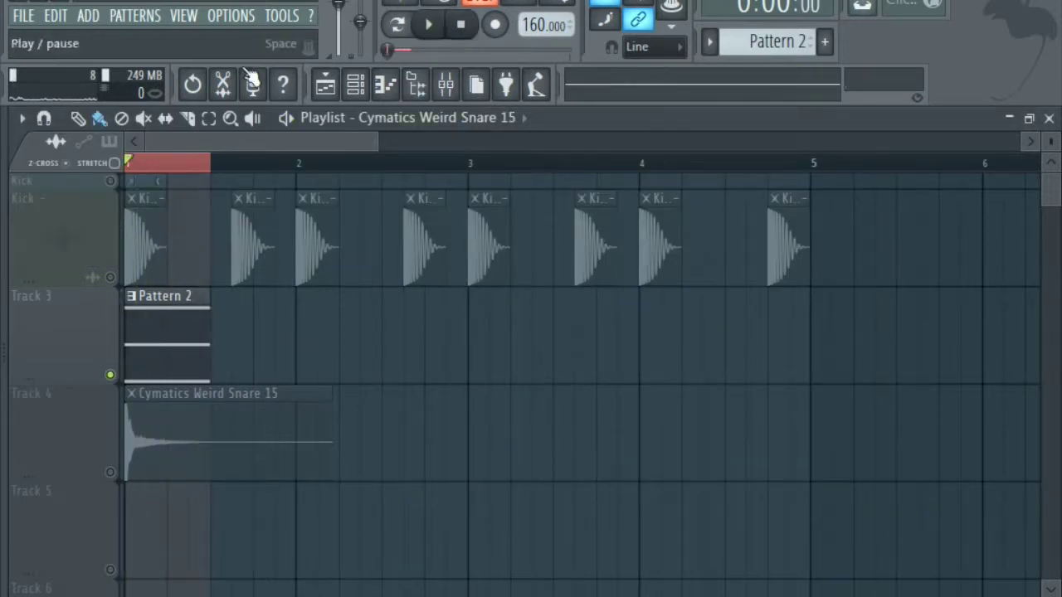
# - Export the playlist selection as a 16-bit WAV file named Snare - #1 in the ALE folder
pyautogui.click(24, 16)
pyautogui.moveTo(113, 190)
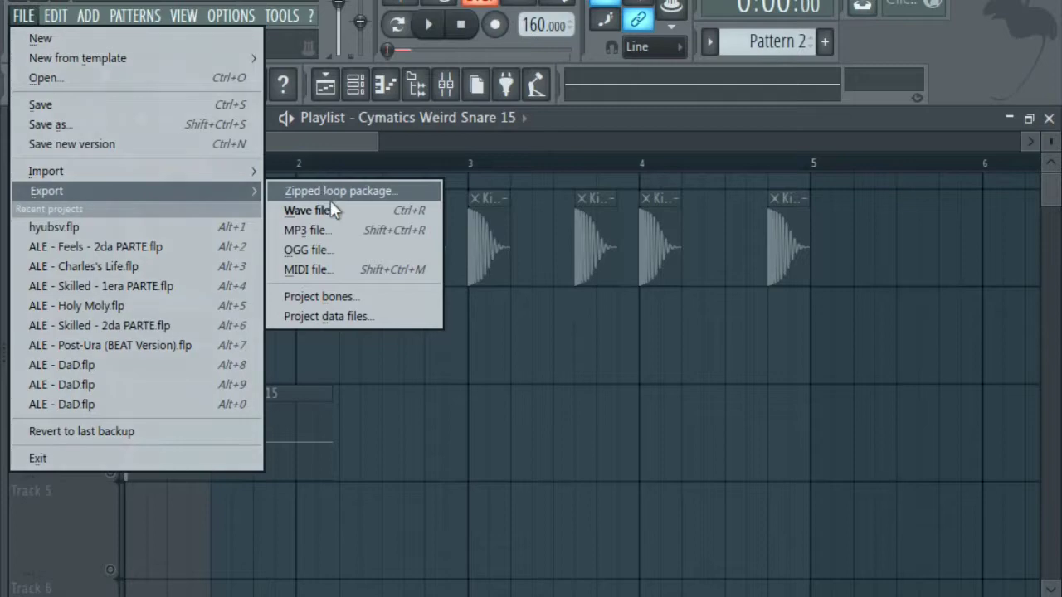
pyautogui.click(327, 211)
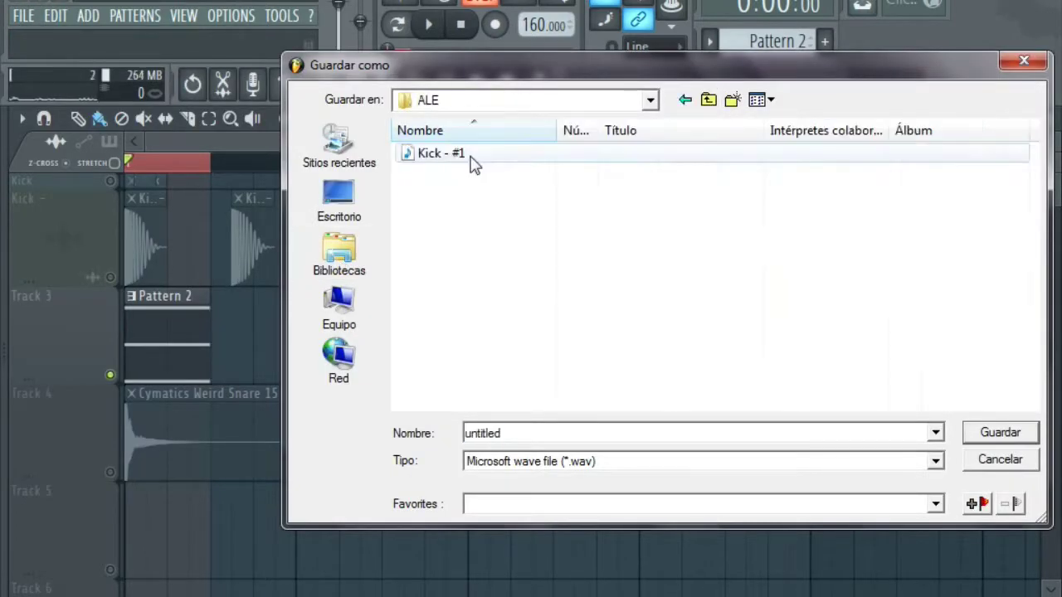
pyautogui.click(470, 156)
pyautogui.click(484, 437)
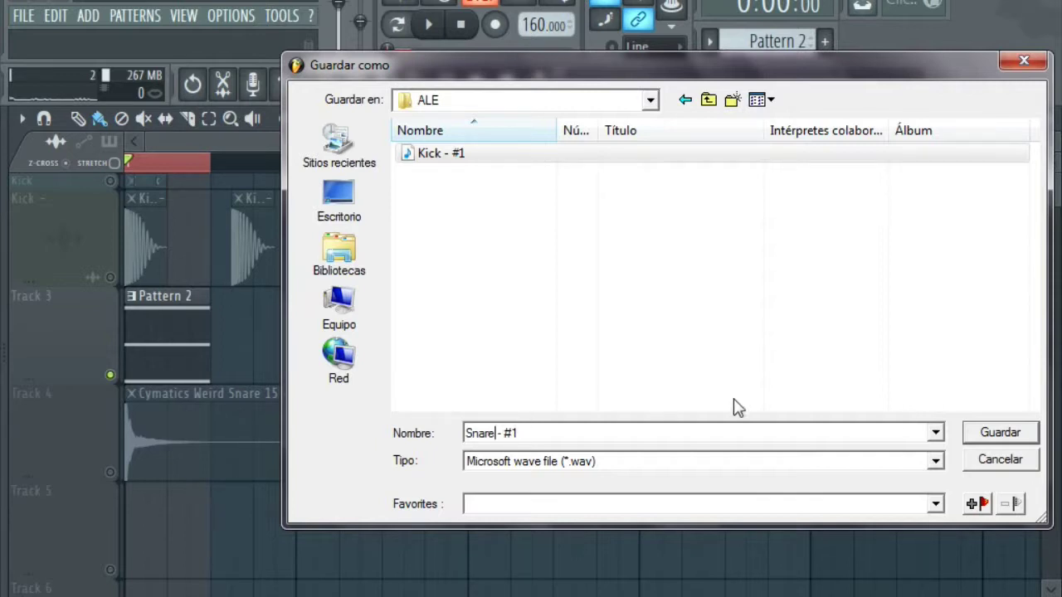
pyautogui.click(992, 438)
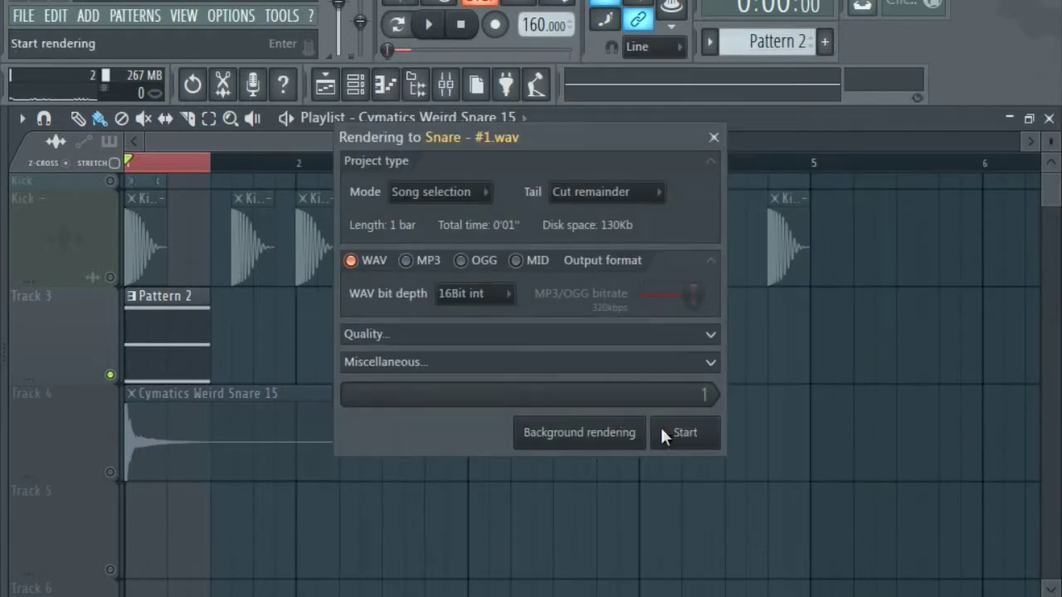
pyautogui.click(698, 432)
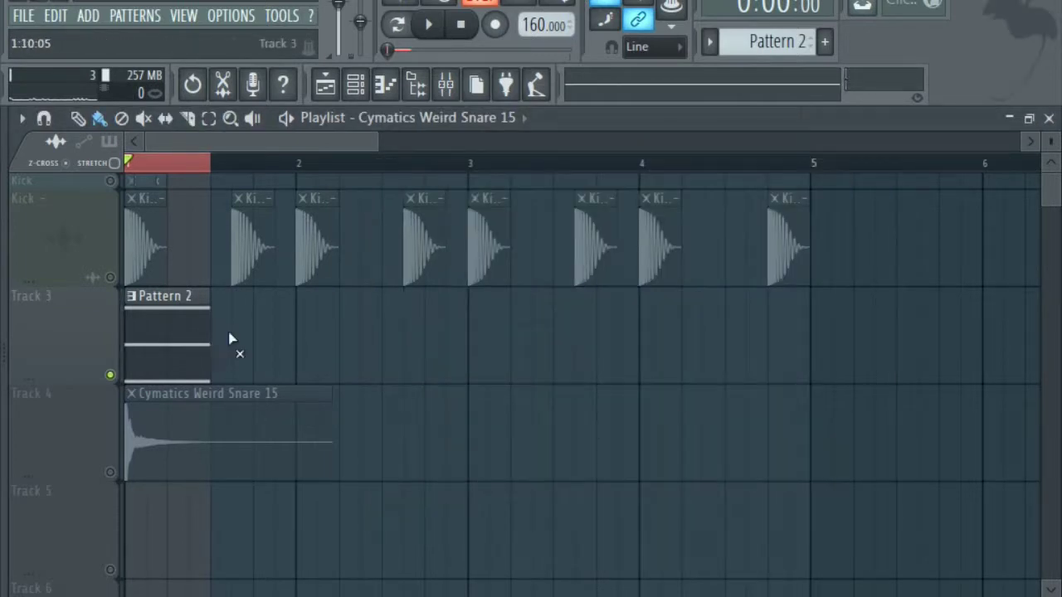
# - Unsolo Track 3, mute its Pattern 2 clip, and collapse the track to minimum height
pyautogui.rightClick(112, 374)
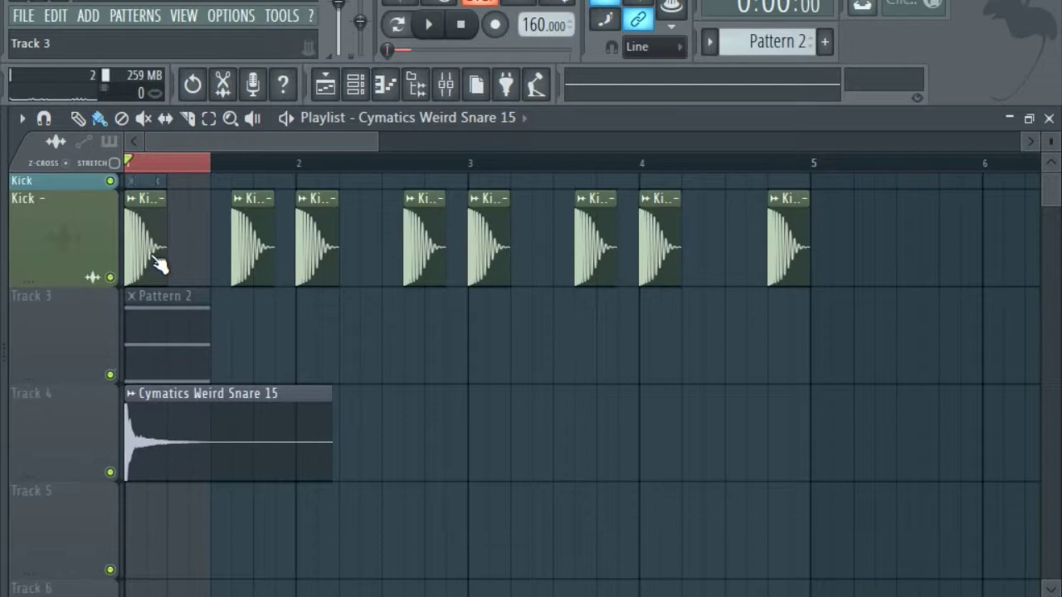
pyautogui.moveTo(56, 373); pyautogui.dragTo(82, 225)
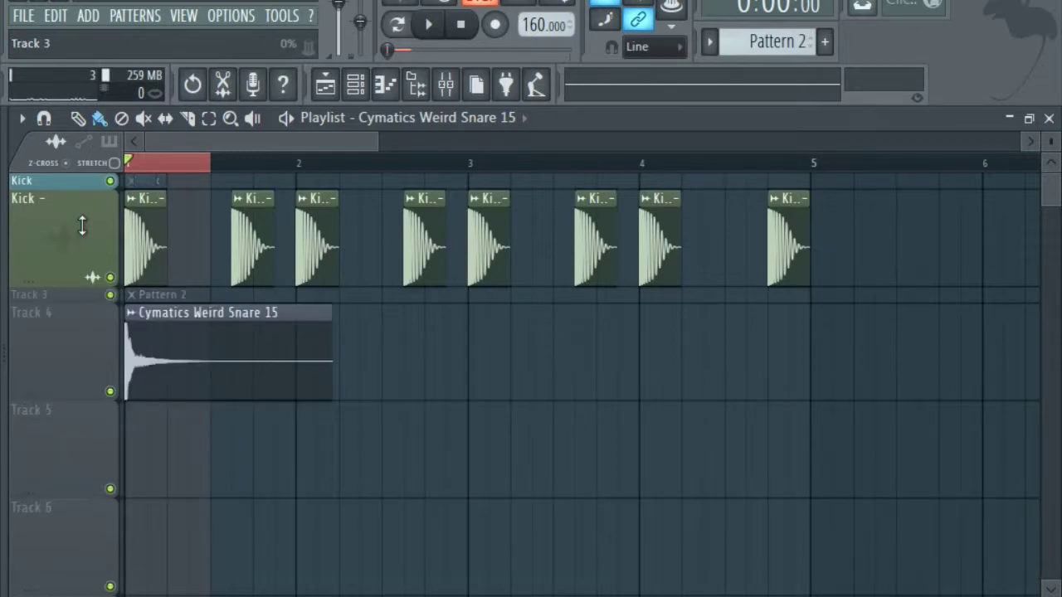
# - Load the exported Snare sample over the Cymatics Weird Snare 15 clip on Track 4 and inspect its waveform up close
pyautogui.moveTo(7, 387)
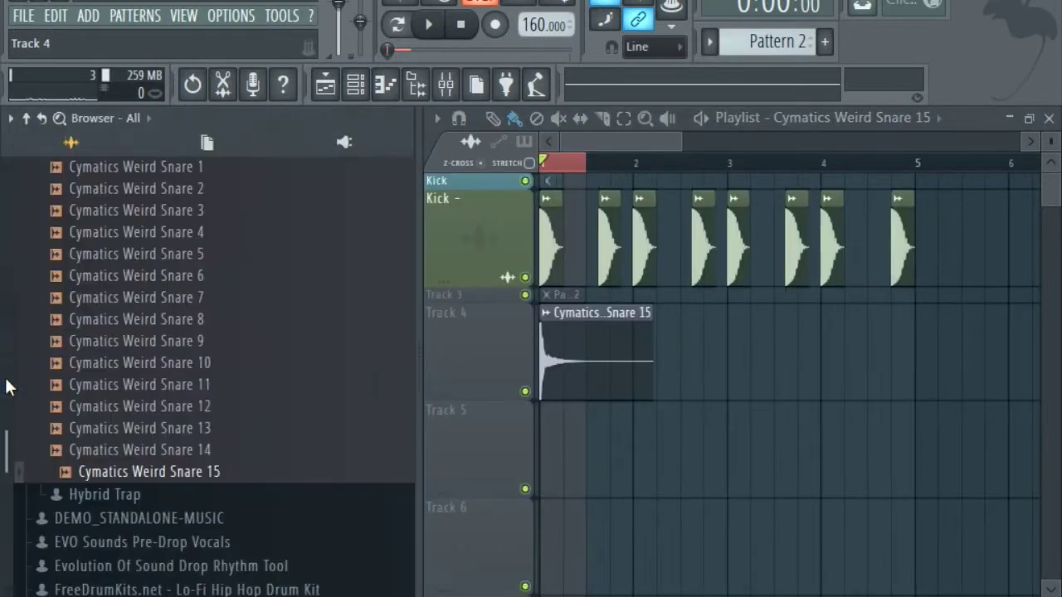
pyautogui.scroll(10, 7, 387)
pyautogui.scroll(4, 7, 387)
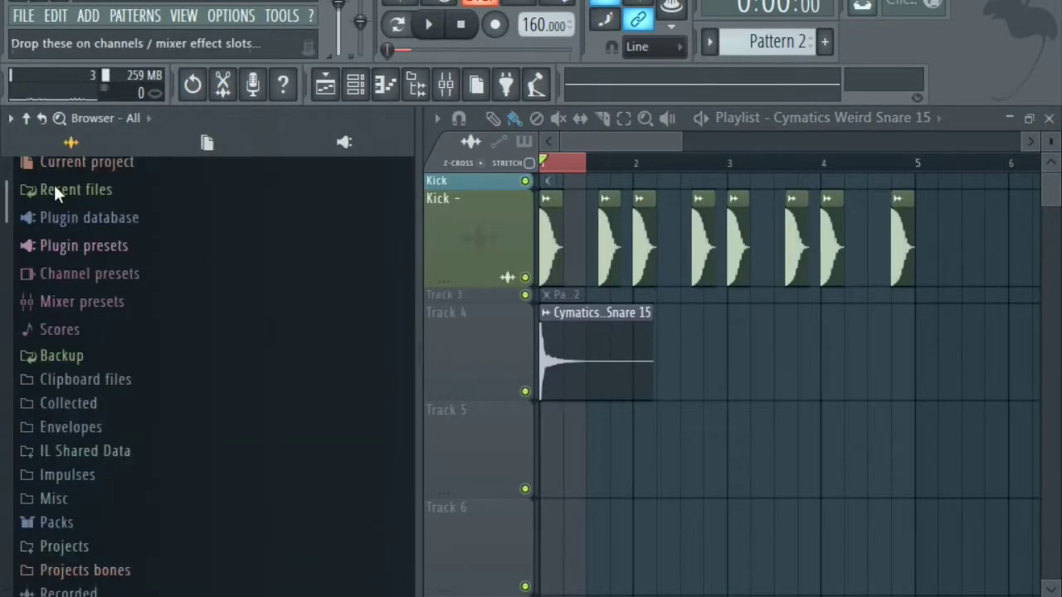
pyautogui.click(48, 532)
pyautogui.click(86, 421)
pyautogui.click(106, 471)
pyautogui.moveTo(105, 471); pyautogui.dragTo(215, 393)
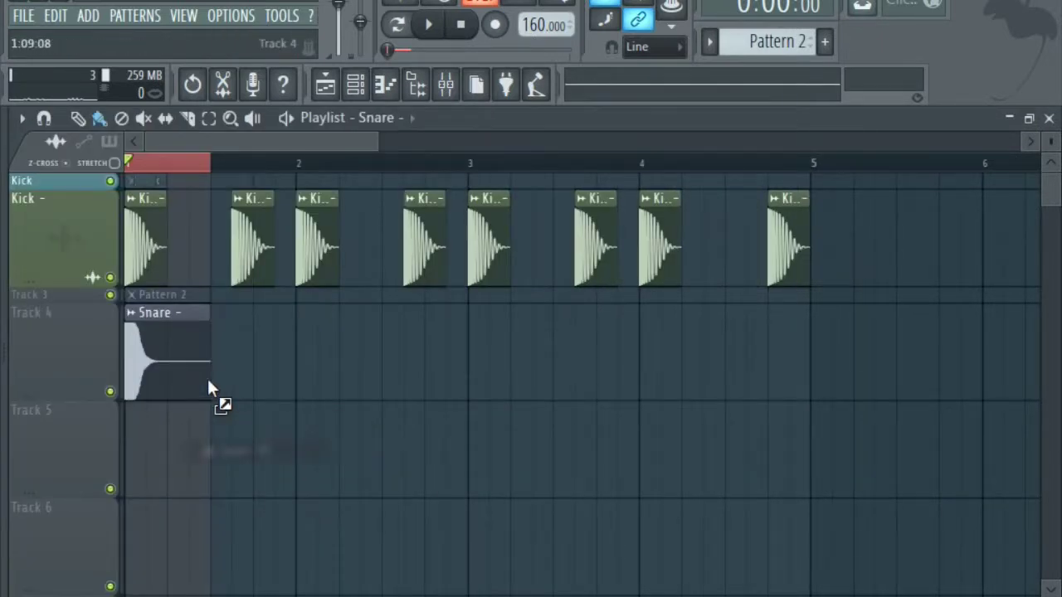
pyautogui.moveTo(375, 148); pyautogui.dragTo(93, 159)
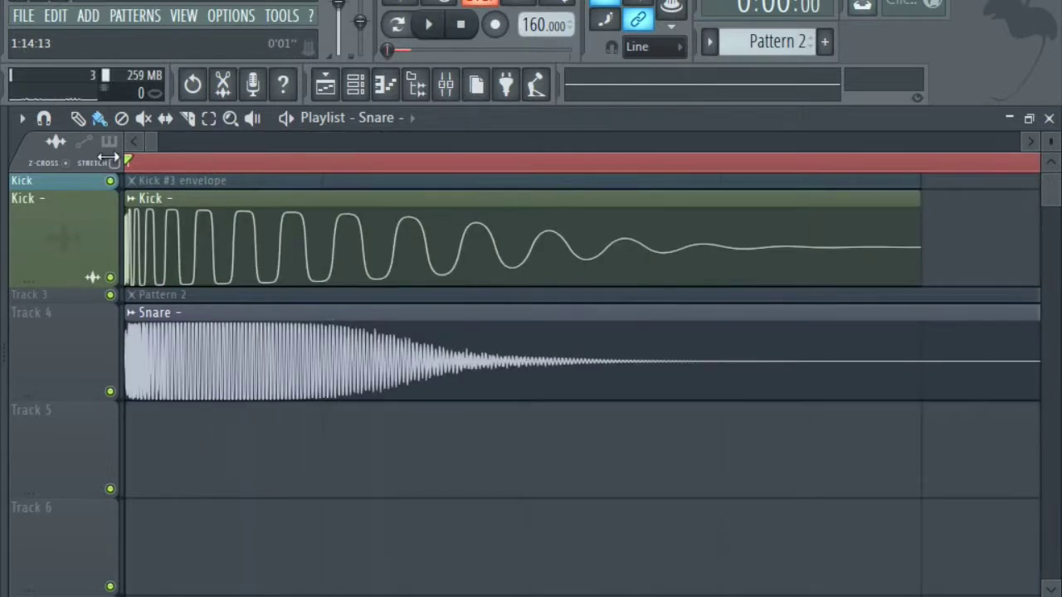
pyautogui.moveTo(159, 141); pyautogui.dragTo(185, 152)
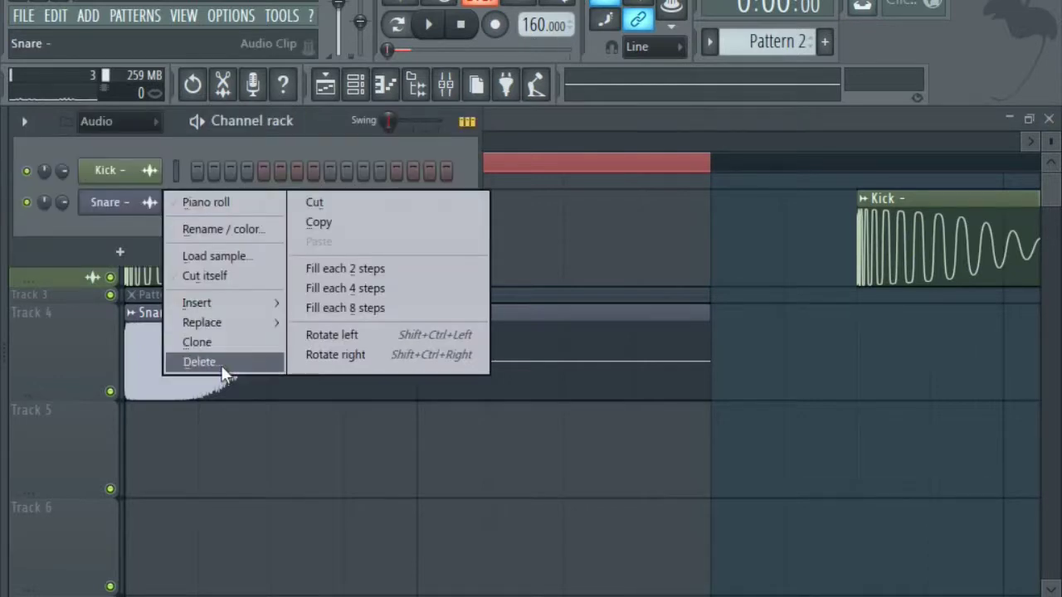
# - Delete the Snare audio clip channel from the channel rack, including its playlist clip
pyautogui.click(221, 367)
pyautogui.rightClick(143, 204)
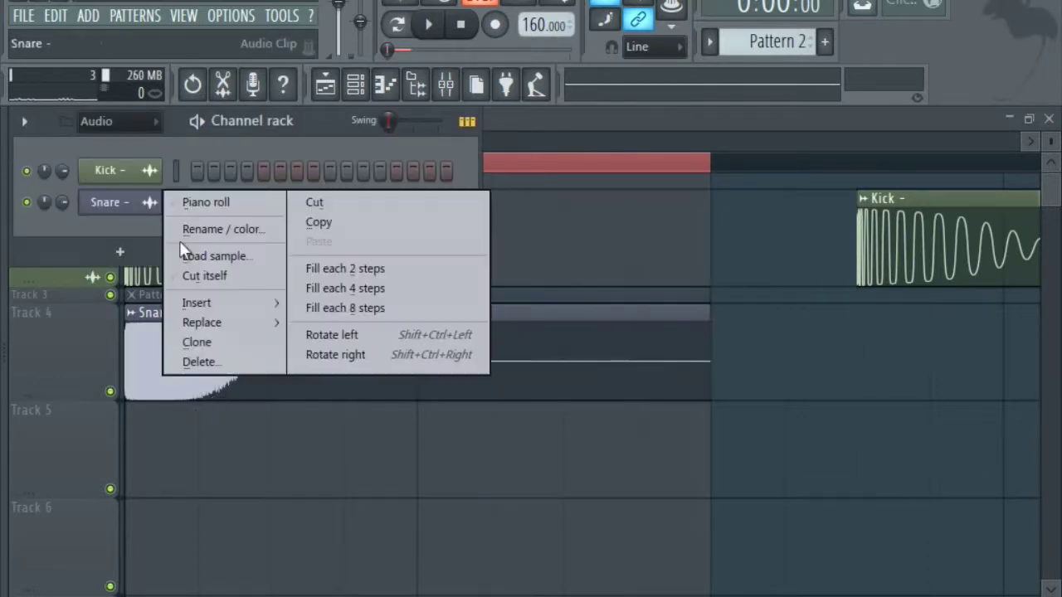
pyautogui.click(237, 365)
pyautogui.click(633, 355)
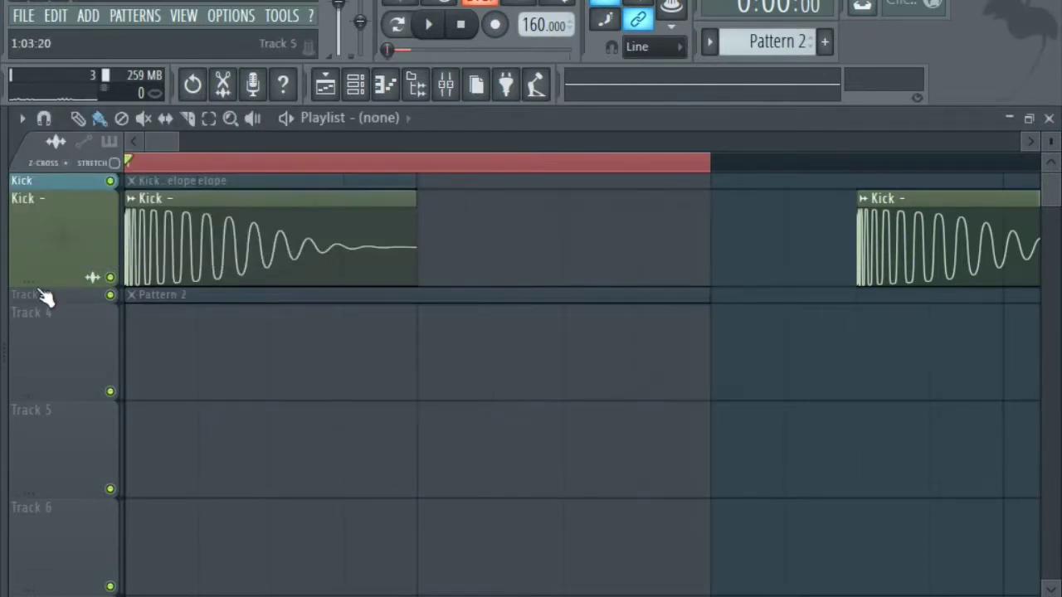
# - Restore Track 3 to its default height and solo it with Pattern 2 unmuted and Track 4 enabled
pyautogui.moveTo(48, 303); pyautogui.dragTo(47, 406)
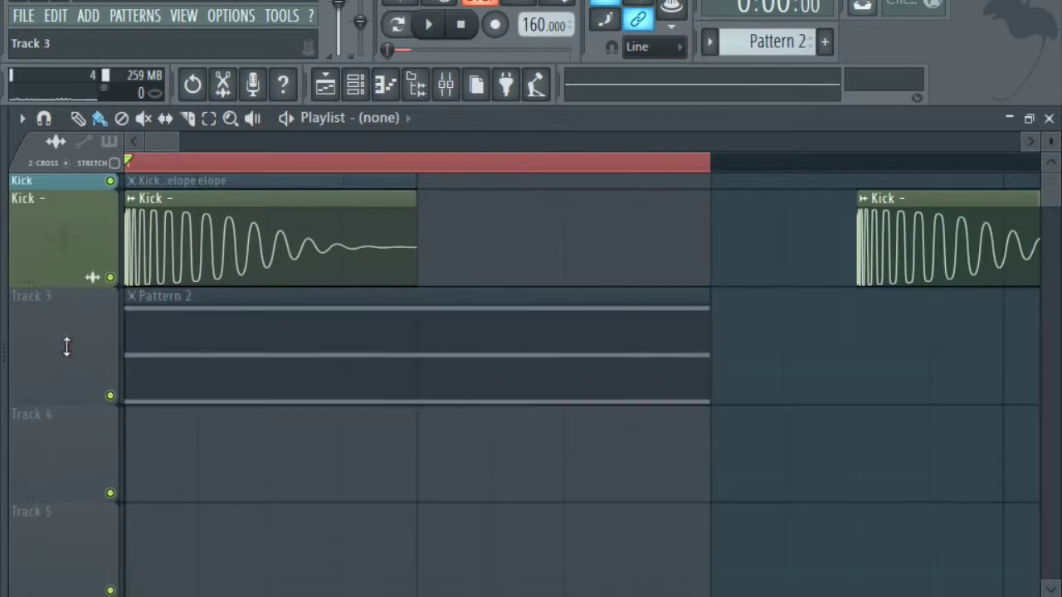
pyautogui.rightClick(67, 349)
pyautogui.moveTo(216, 326)
pyautogui.click(280, 363)
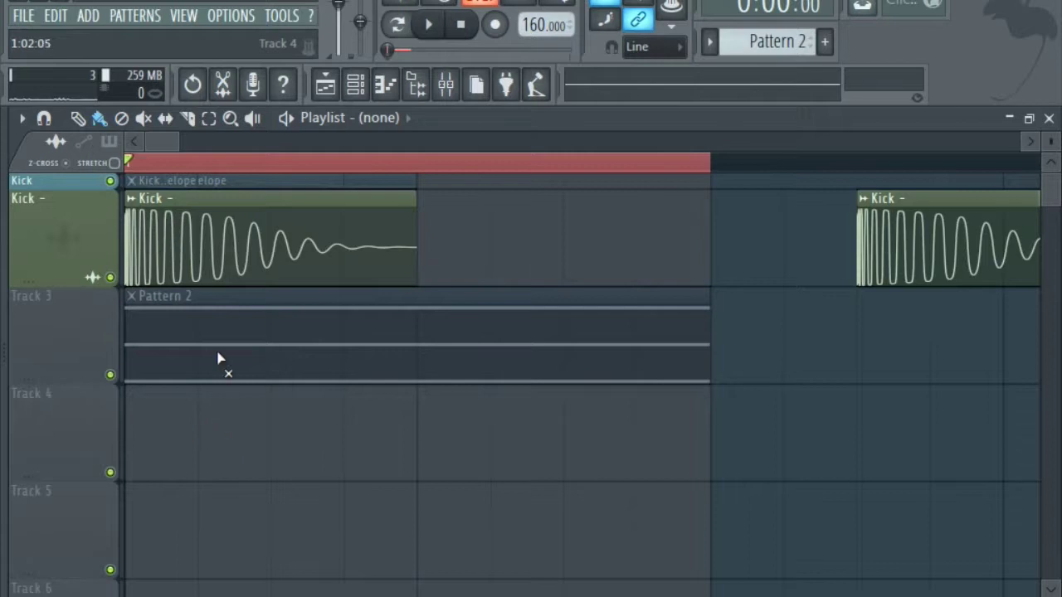
pyautogui.rightClick(111, 375)
pyautogui.click(110, 473)
# - In the snare insert's Fruity Parametric EQ 2, match band 6's frequency to band 4, boost it to 18 dB, and narrow its bandwidth
pyautogui.click(452, 76)
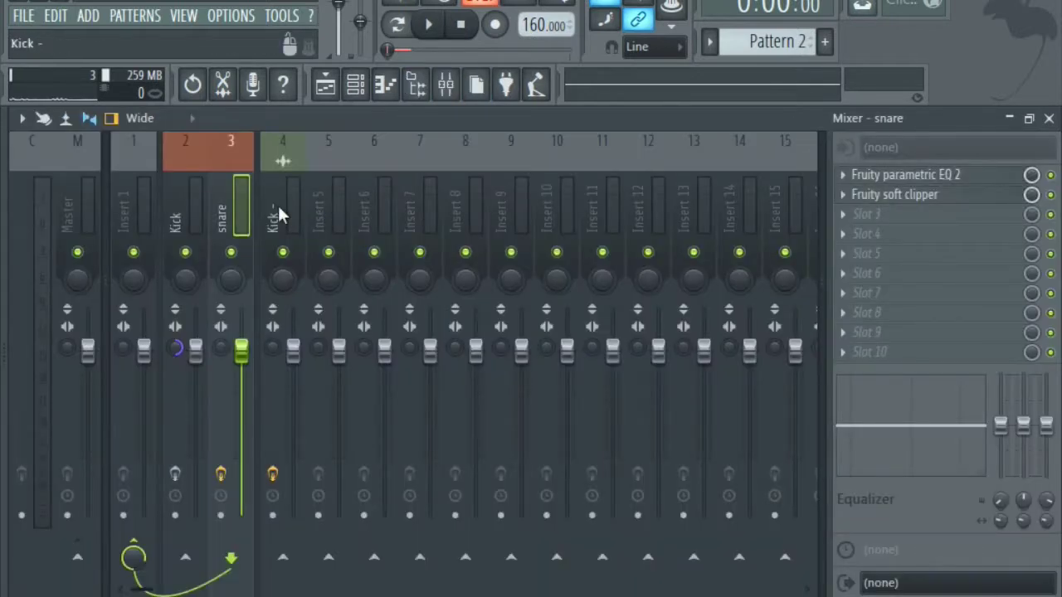
pyautogui.click(952, 180)
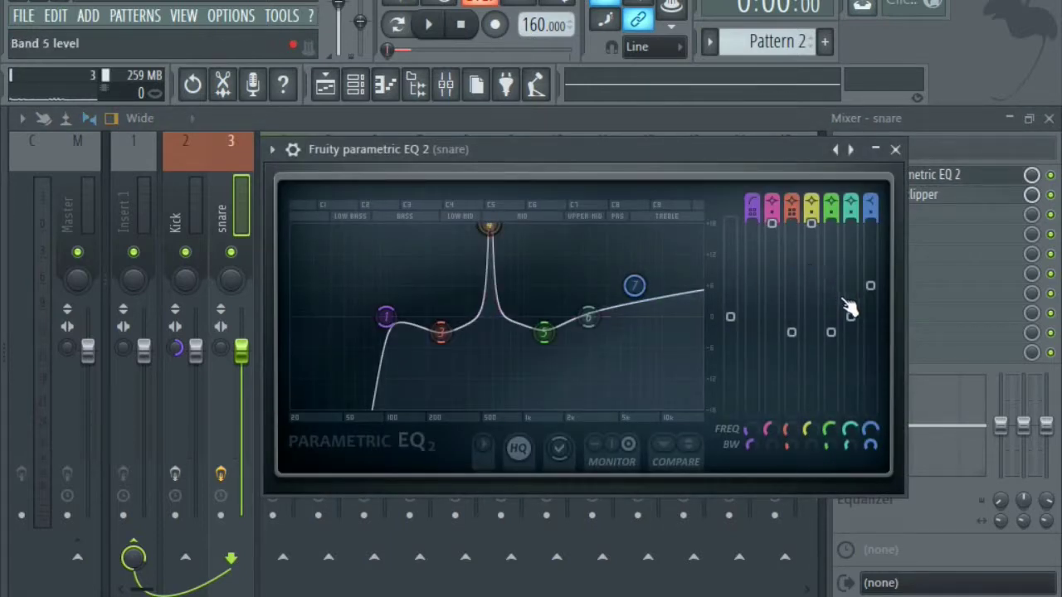
pyautogui.moveTo(852, 315); pyautogui.dragTo(851, 310)
pyautogui.moveTo(588, 312); pyautogui.dragTo(485, 306)
pyautogui.rightClick(810, 429)
pyautogui.click(871, 508)
pyautogui.rightClick(851, 432)
pyautogui.click(906, 531)
pyautogui.moveTo(863, 24); pyautogui.dragTo(863, 17)
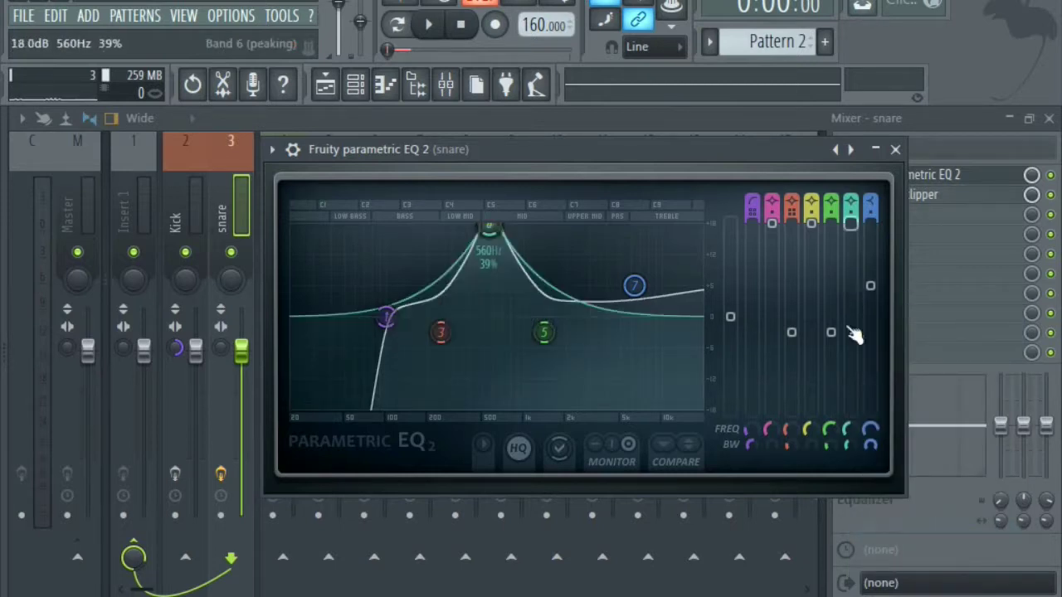
pyautogui.moveTo(846, 446); pyautogui.dragTo(846, 523)
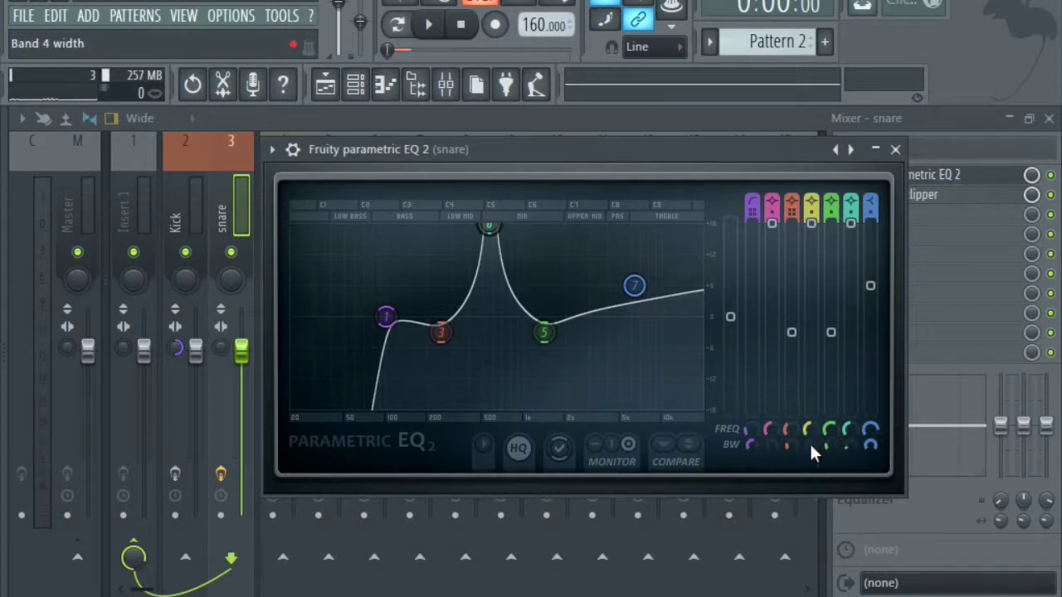
# - Create automation clips for the levels of EQ bands 2, 4 and 6, and enable Tracks 5 and 6 in the playlist
pyautogui.rightClick(771, 239)
pyautogui.click(825, 370)
pyautogui.rightClick(812, 241)
pyautogui.click(866, 373)
pyautogui.rightClick(846, 257)
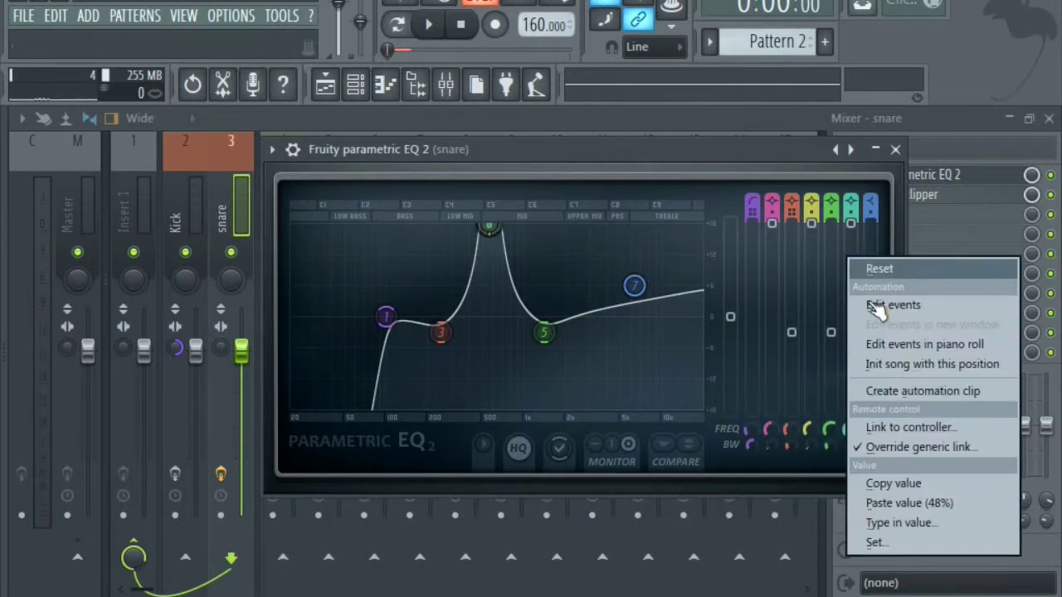
pyautogui.click(896, 394)
pyautogui.click(896, 150)
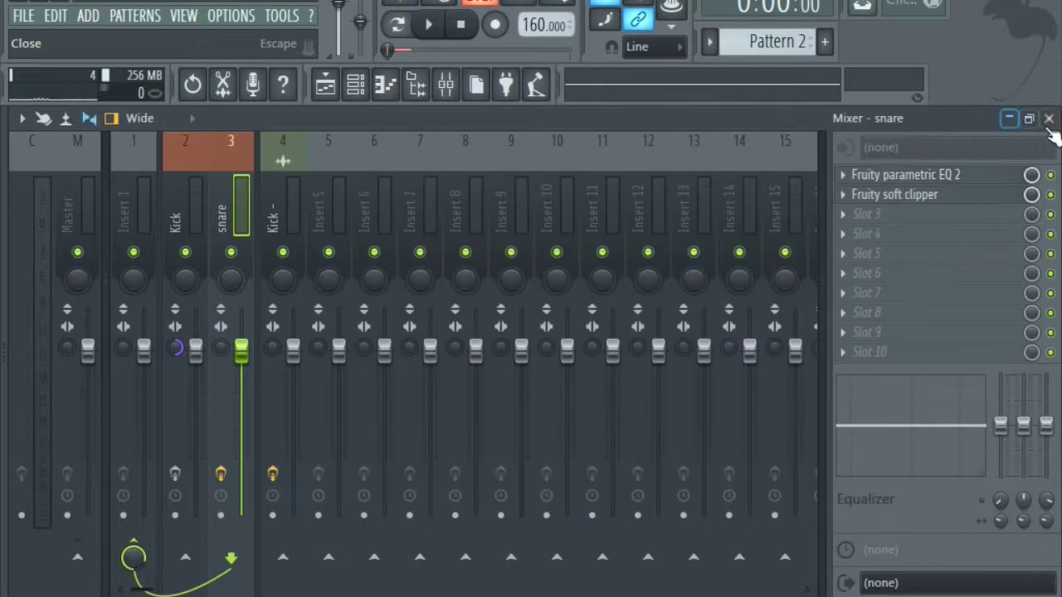
pyautogui.press('F5')
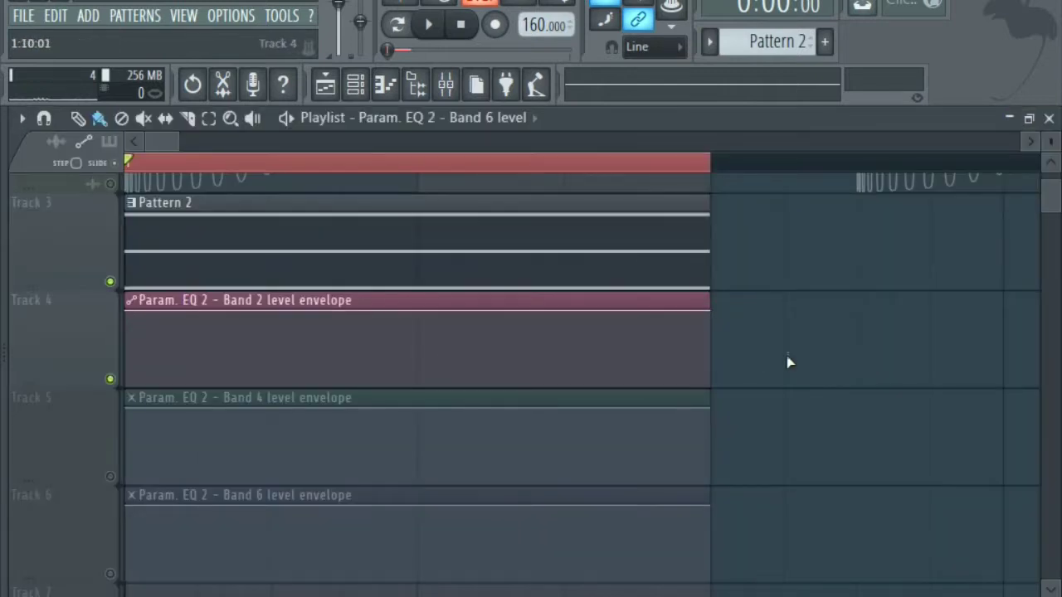
pyautogui.click(111, 476)
pyautogui.click(109, 574)
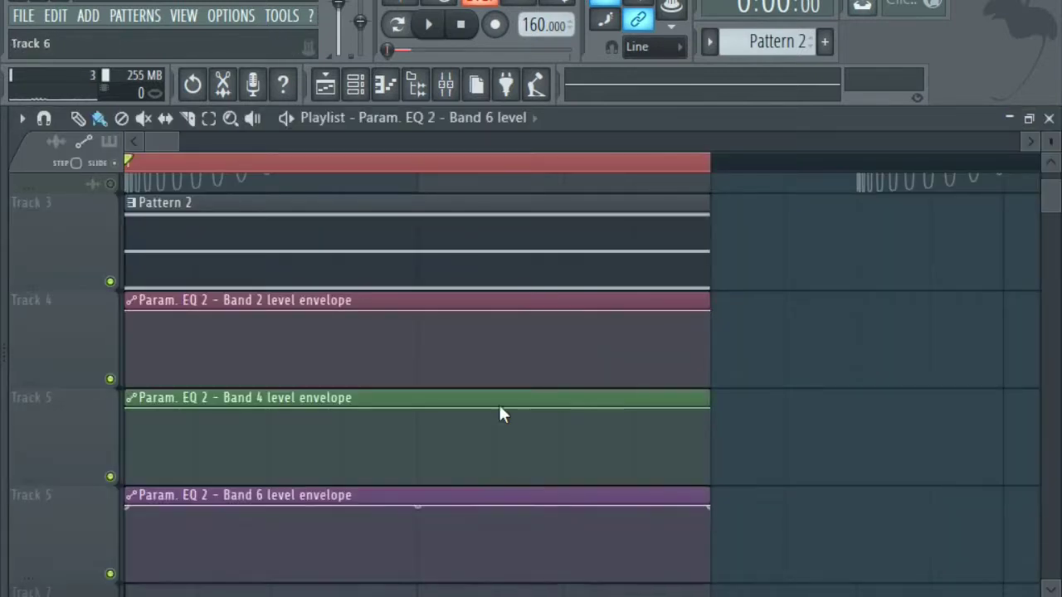
# - Shape the band 2, 4 and 6 level envelopes into steep curved decays reaching 0% at 1:03:00, and audition the snare
pyautogui.moveTo(710, 314); pyautogui.dragTo(267, 439)
pyautogui.moveTo(196, 349); pyautogui.dragTo(264, 500)
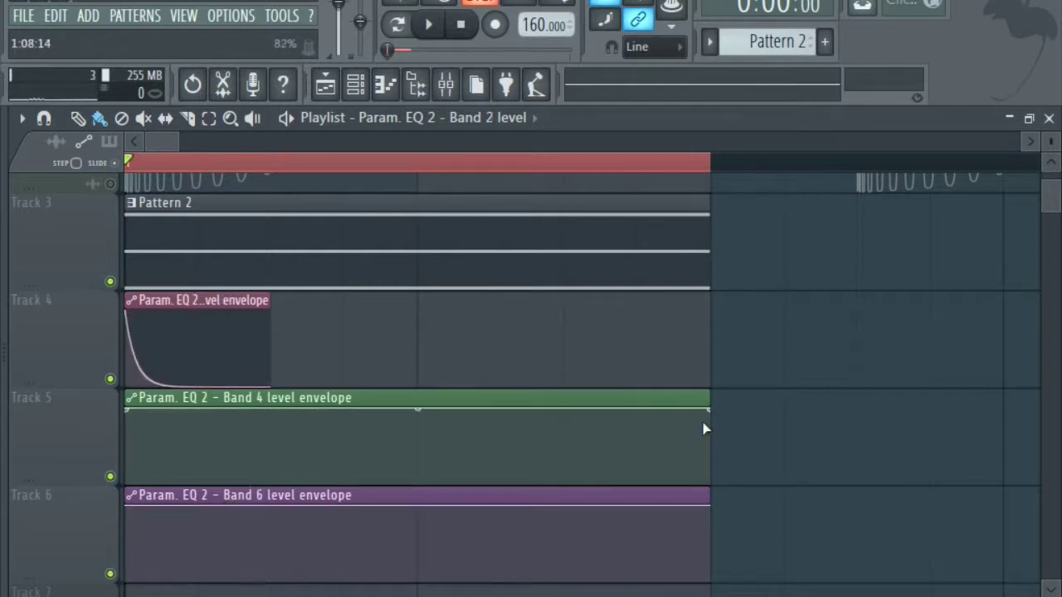
pyautogui.moveTo(485, 472); pyautogui.dragTo(226, 564)
pyautogui.moveTo(199, 482); pyautogui.dragTo(276, 517)
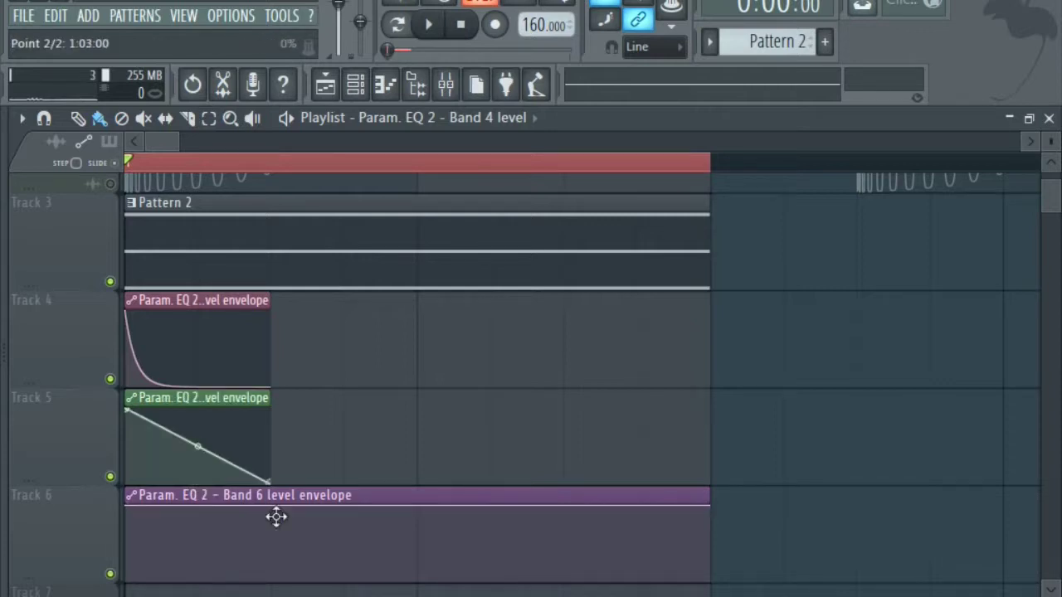
pyautogui.moveTo(198, 446); pyautogui.dragTo(218, 498)
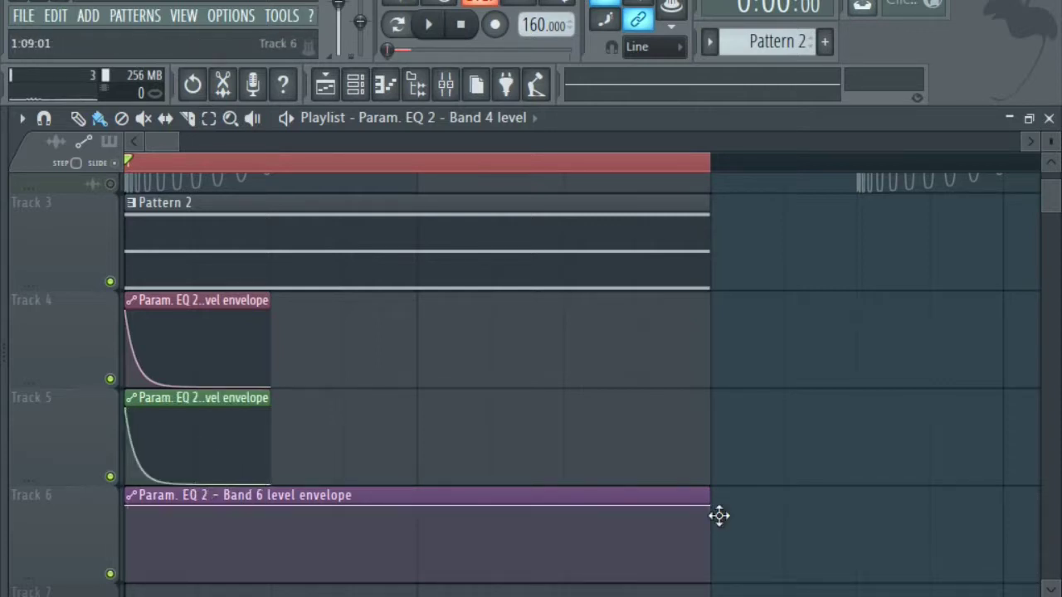
pyautogui.moveTo(503, 522); pyautogui.dragTo(259, 591)
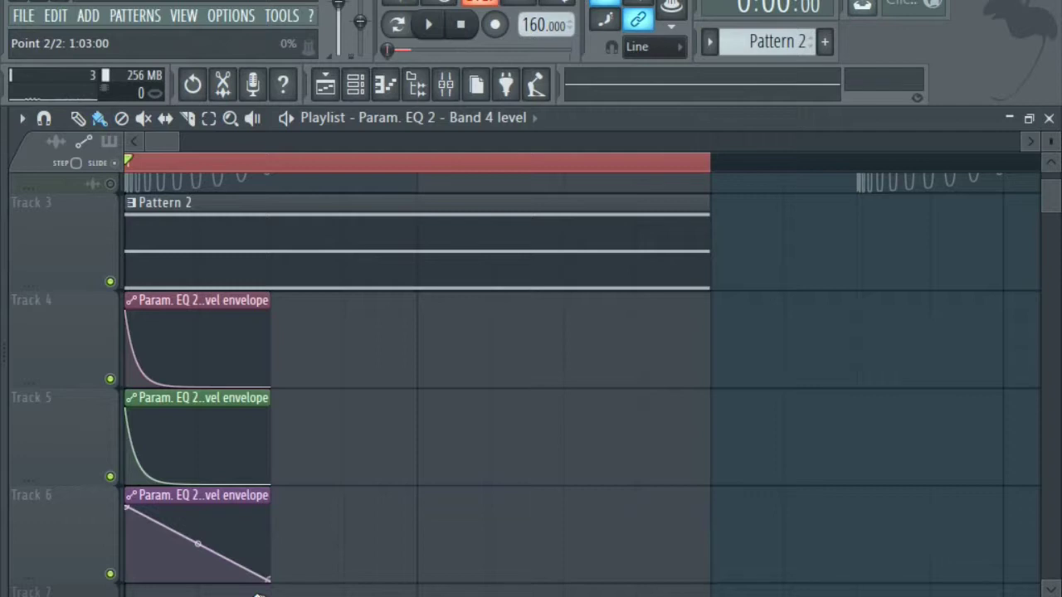
pyautogui.moveTo(203, 543); pyautogui.dragTo(205, 591)
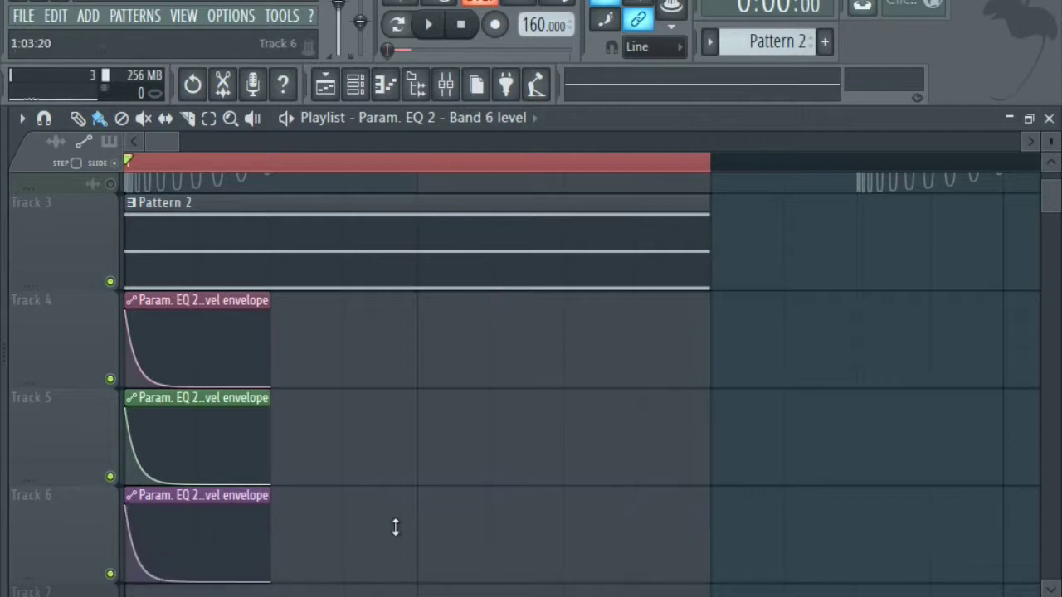
pyautogui.click(440, 34)
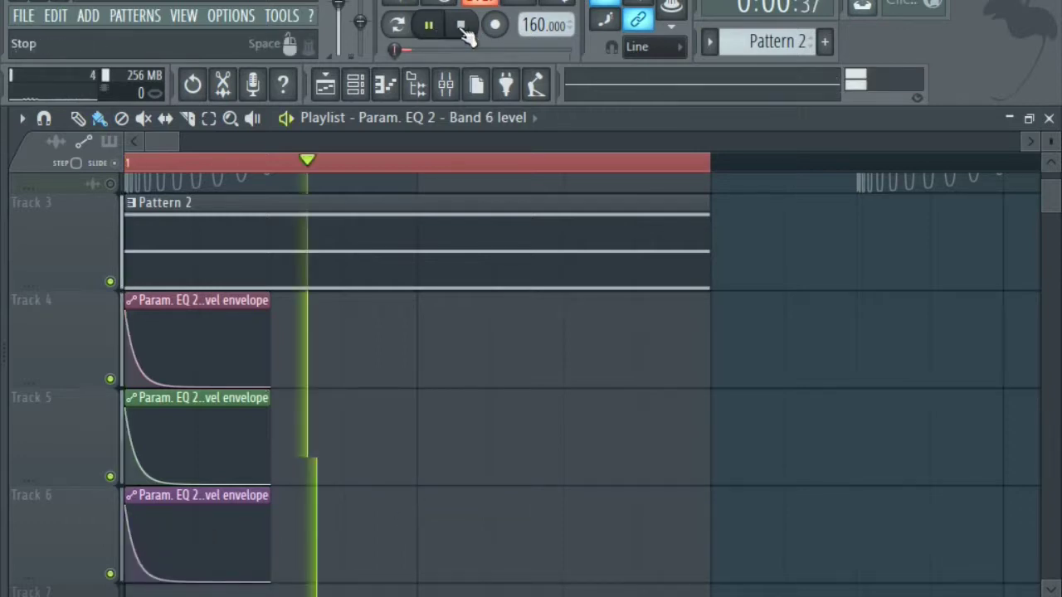
pyautogui.click(463, 26)
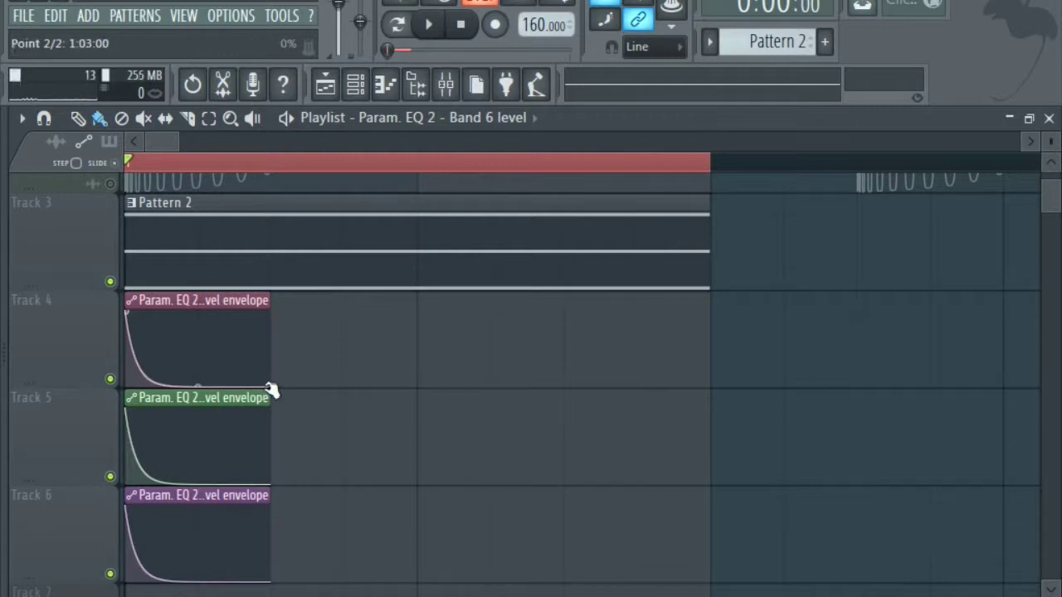
# - Extend the end points of all three band level envelopes to 1:04:00 and audition the result
pyautogui.moveTo(271, 389); pyautogui.dragTo(346, 434)
pyautogui.moveTo(266, 487); pyautogui.dragTo(350, 533)
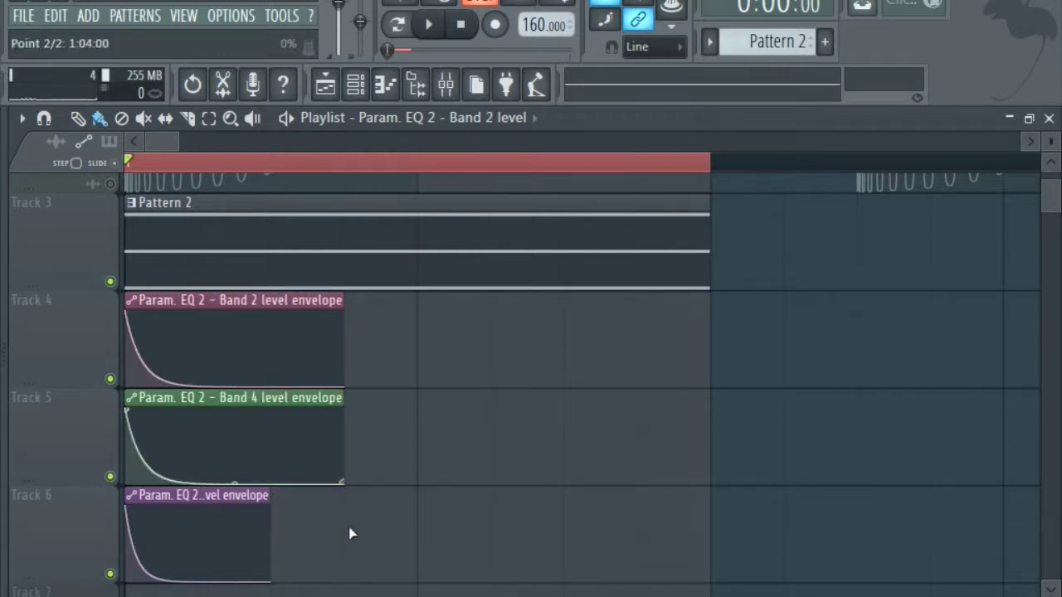
pyautogui.moveTo(275, 583); pyautogui.dragTo(326, 586)
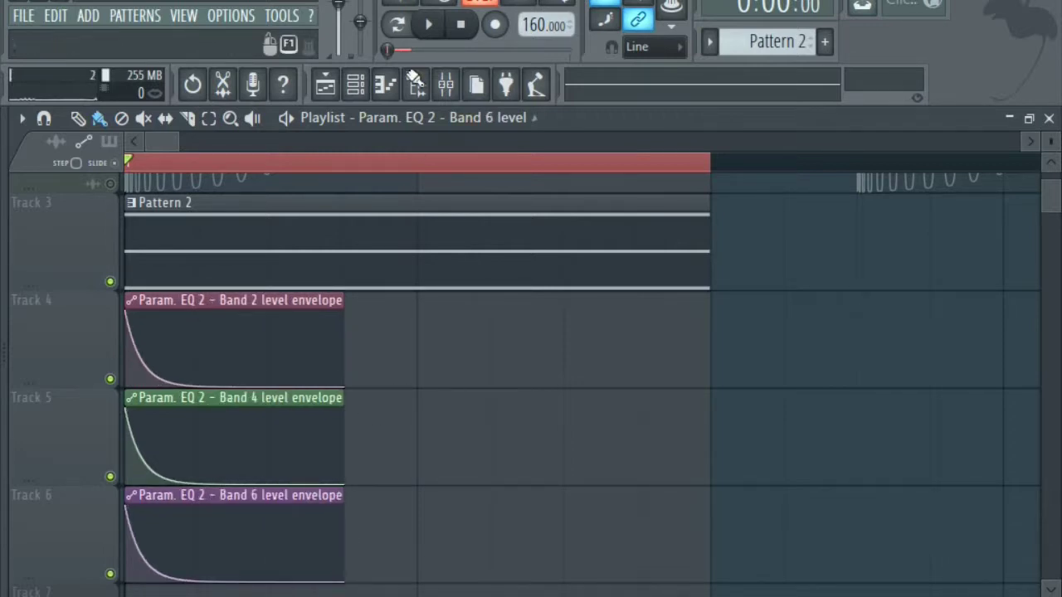
pyautogui.click(433, 24)
pyautogui.click(461, 24)
# - Add a middle point at 1:02:00 with 0% to each of the three band level envelopes, with straight slopes down to it
pyautogui.click(203, 370)
pyautogui.moveTo(204, 370); pyautogui.dragTo(207, 424)
pyautogui.rightClick(161, 388)
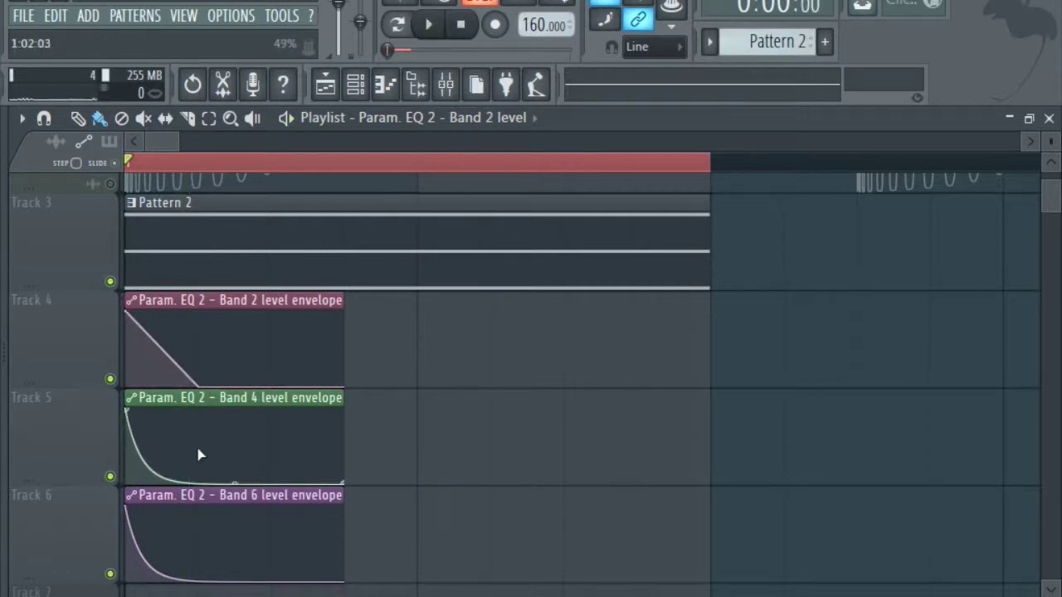
pyautogui.rightClick(198, 448)
pyautogui.click(199, 554)
pyautogui.moveTo(200, 554); pyautogui.dragTo(199, 593)
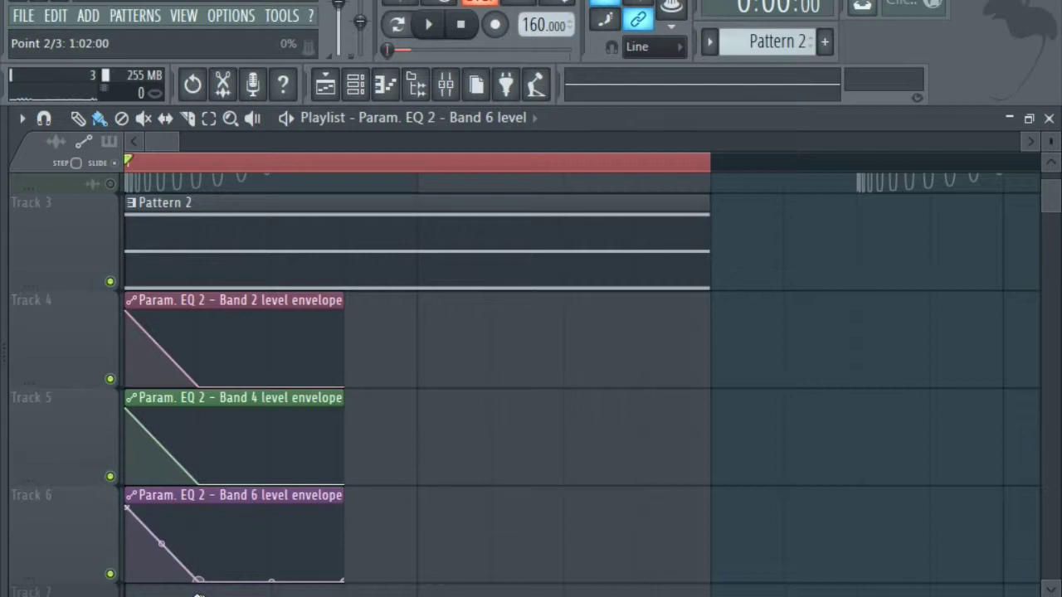
# - Set the middle point of all three band level envelopes to Half sine mode and audition the snare
pyautogui.rightClick(204, 589)
pyautogui.click(245, 442)
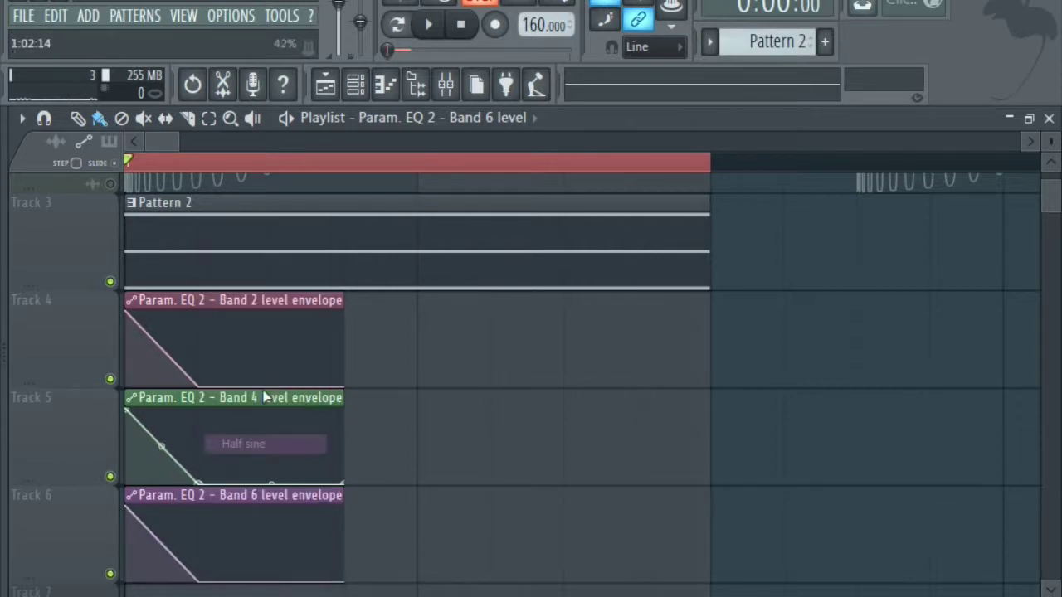
pyautogui.rightClick(199, 485)
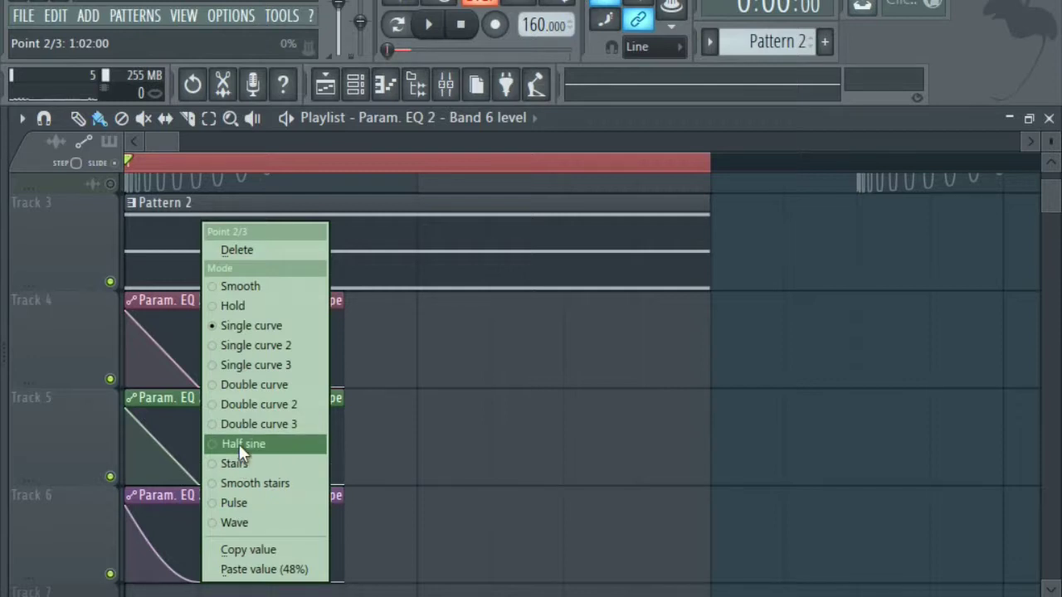
pyautogui.click(239, 444)
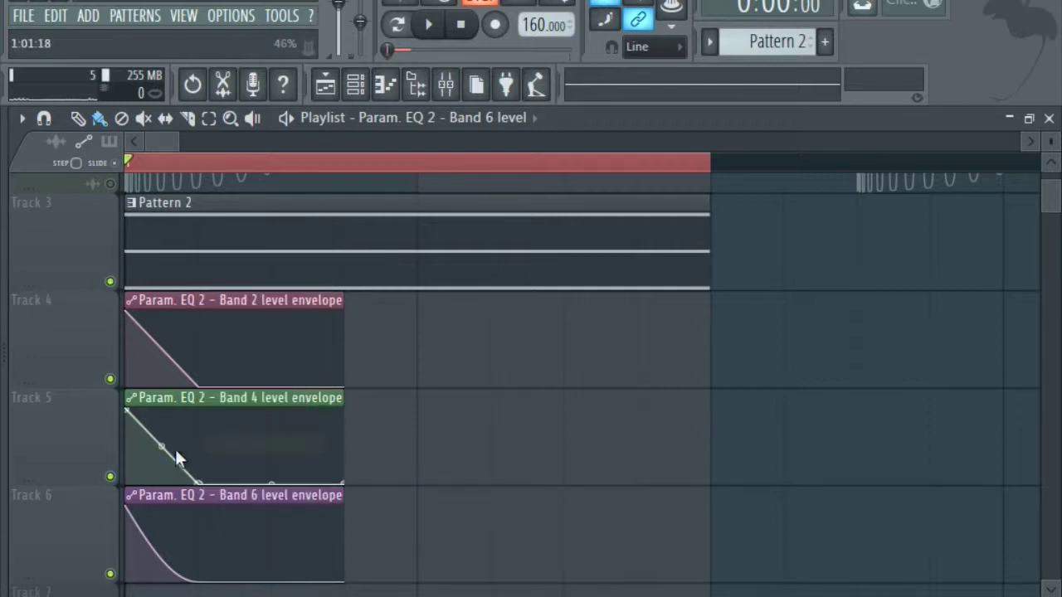
pyautogui.rightClick(199, 390)
pyautogui.click(240, 442)
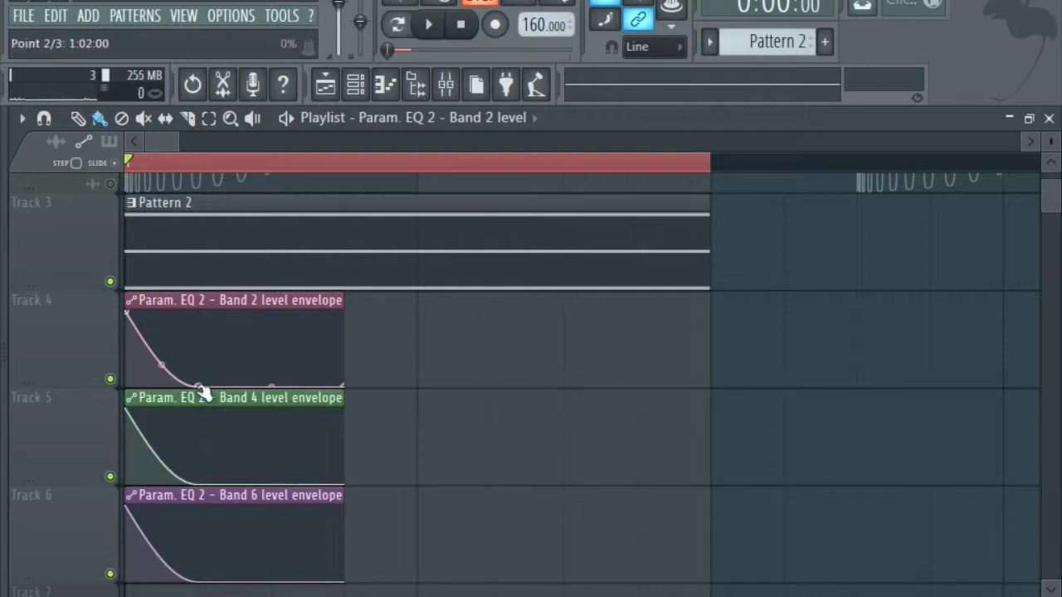
pyautogui.click(438, 25)
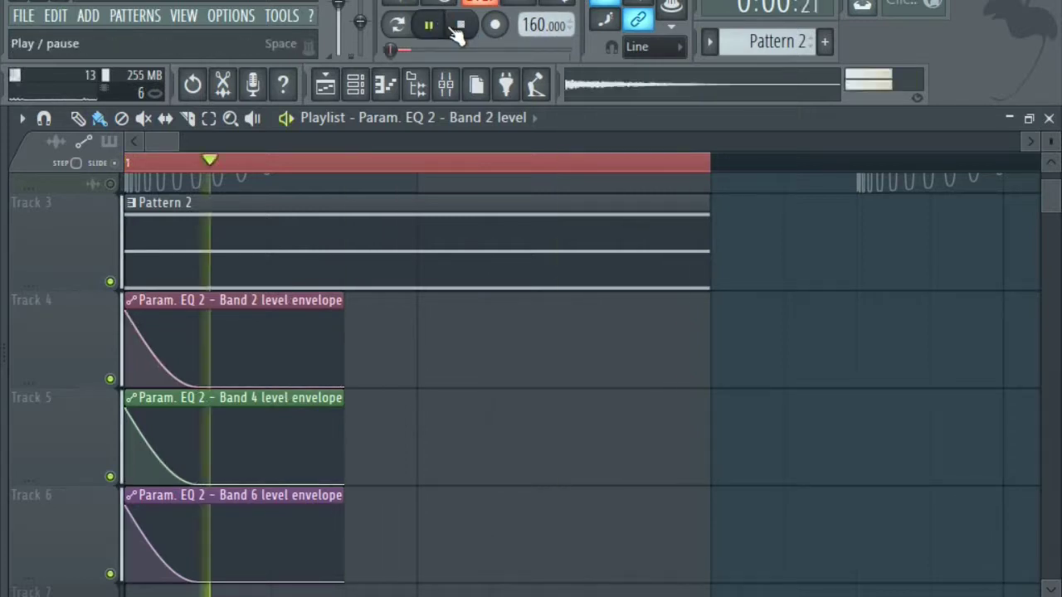
pyautogui.click(461, 26)
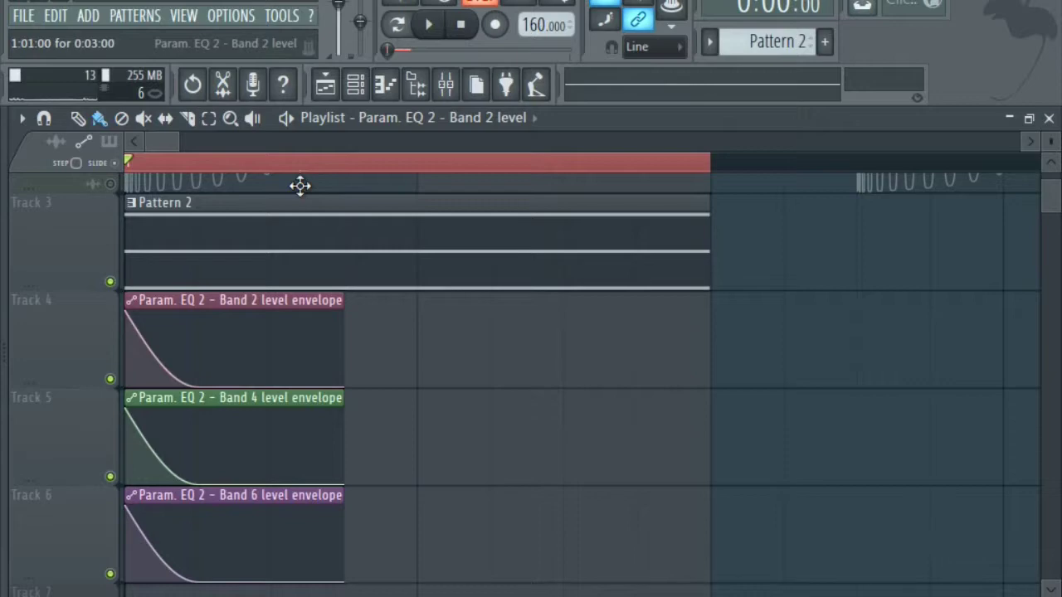
# - Start a WAV export of the song selection and browse to the ALE folder inside Packs as its destination
pyautogui.click(25, 16)
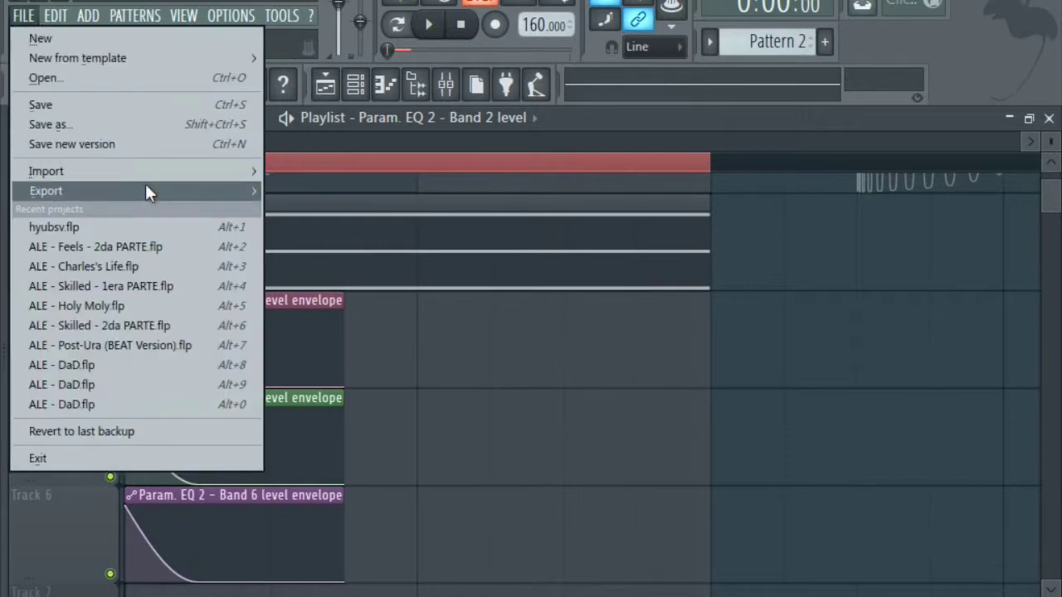
pyautogui.moveTo(147, 190)
pyautogui.click(299, 210)
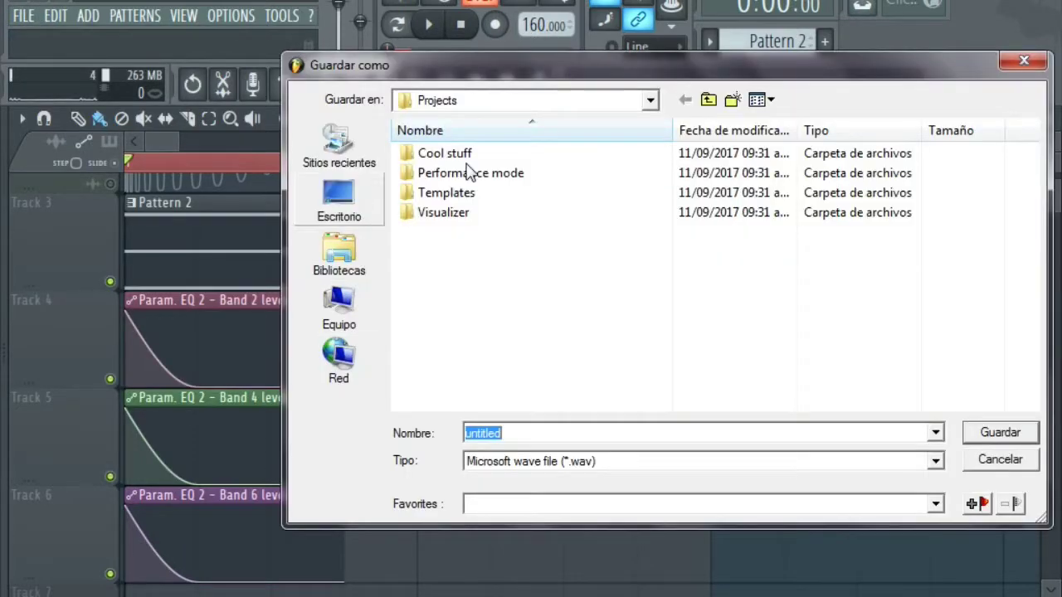
pyautogui.click(707, 100)
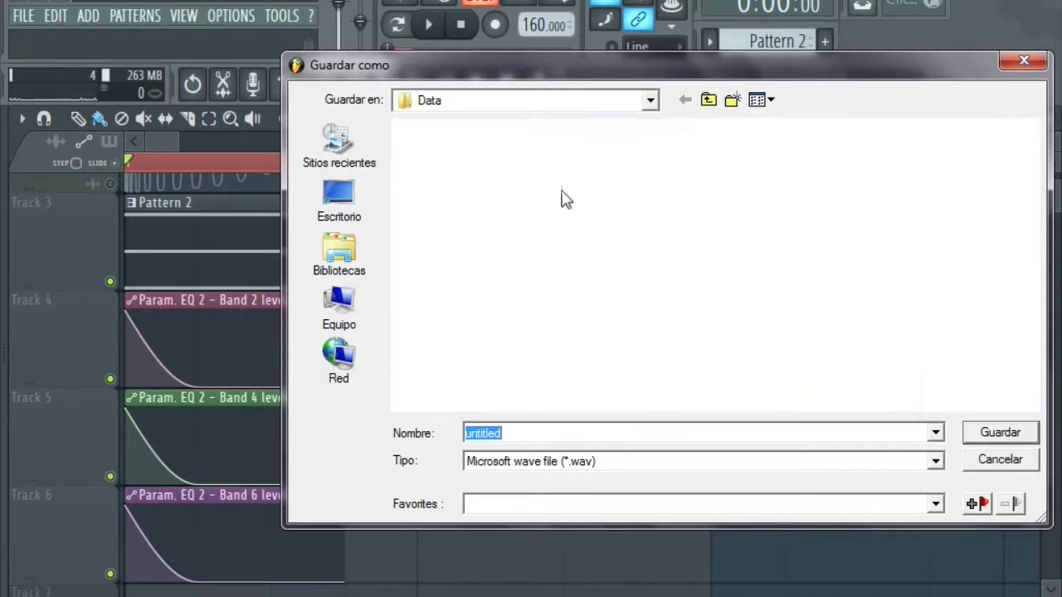
pyautogui.click(496, 156)
pyautogui.click(496, 156)
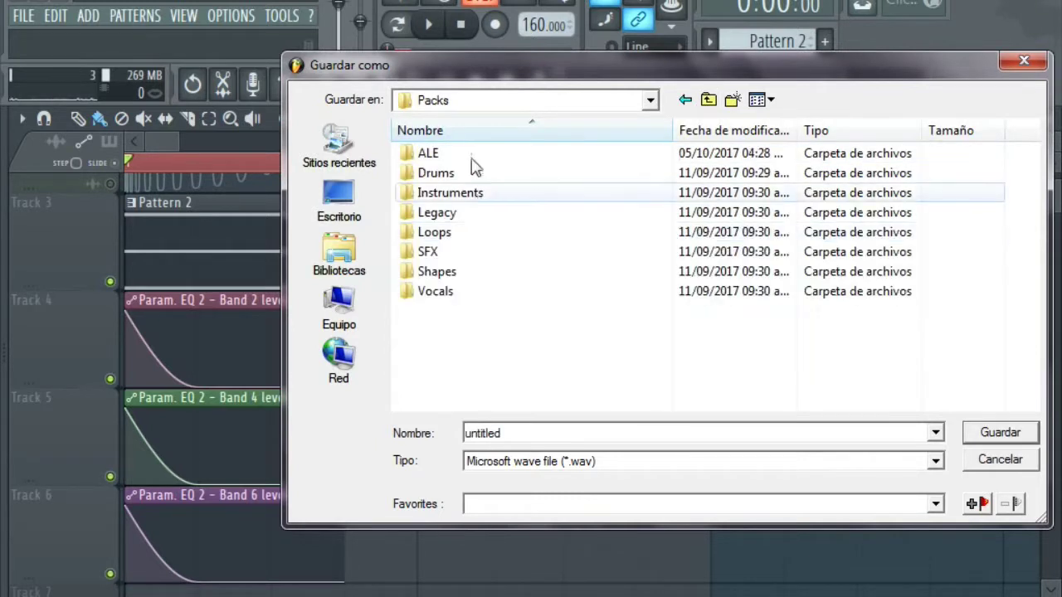
pyautogui.doubleClick(471, 157)
# - Overwrite the existing Snare - #1 file and render it as a 16Bit int WAV
pyautogui.click(496, 179)
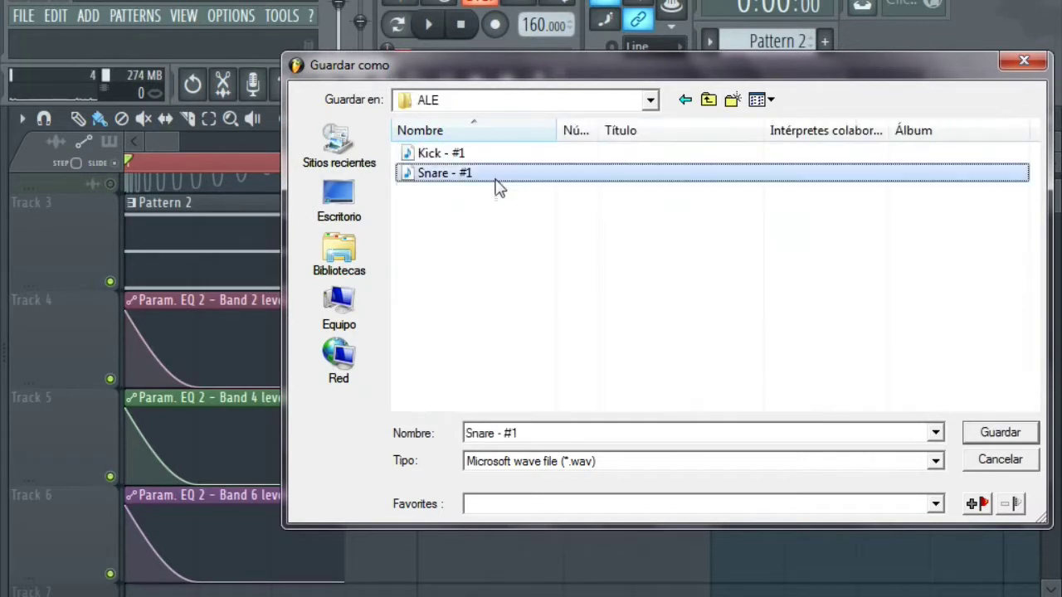
pyautogui.click(992, 438)
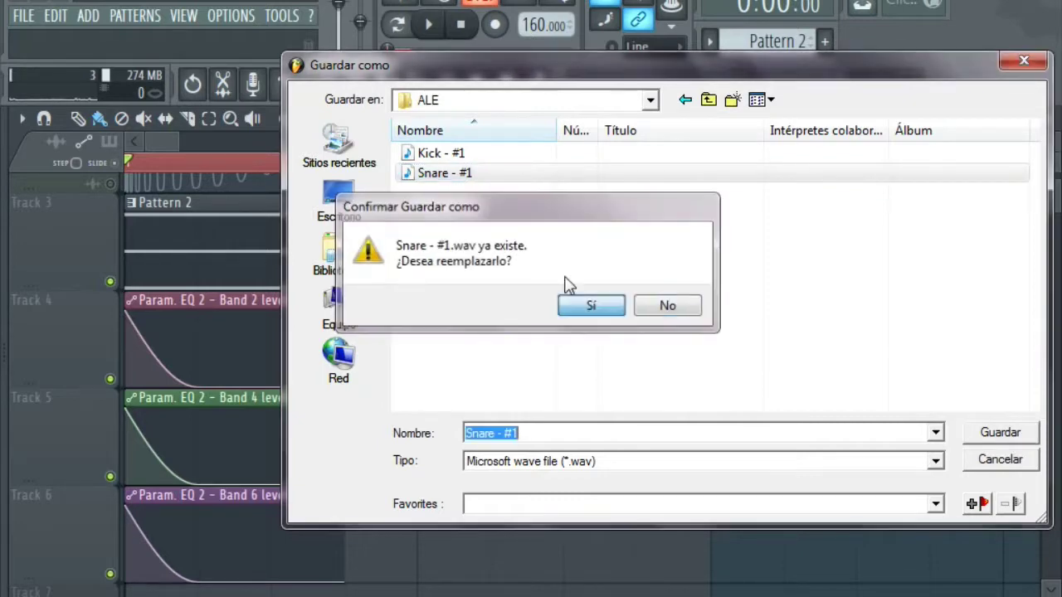
pyautogui.click(590, 304)
pyautogui.click(693, 431)
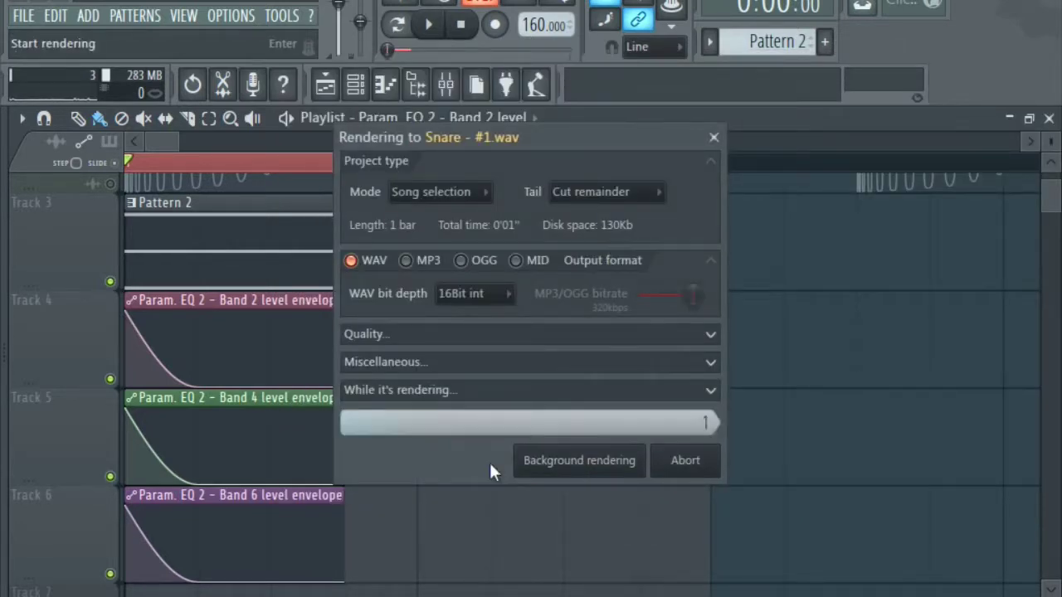
# - Stack the band 6 and band 4 level envelope clips on Track 4 and move the band 2 clip onto Pattern 2 in Track 3
pyautogui.rightClick(299, 497)
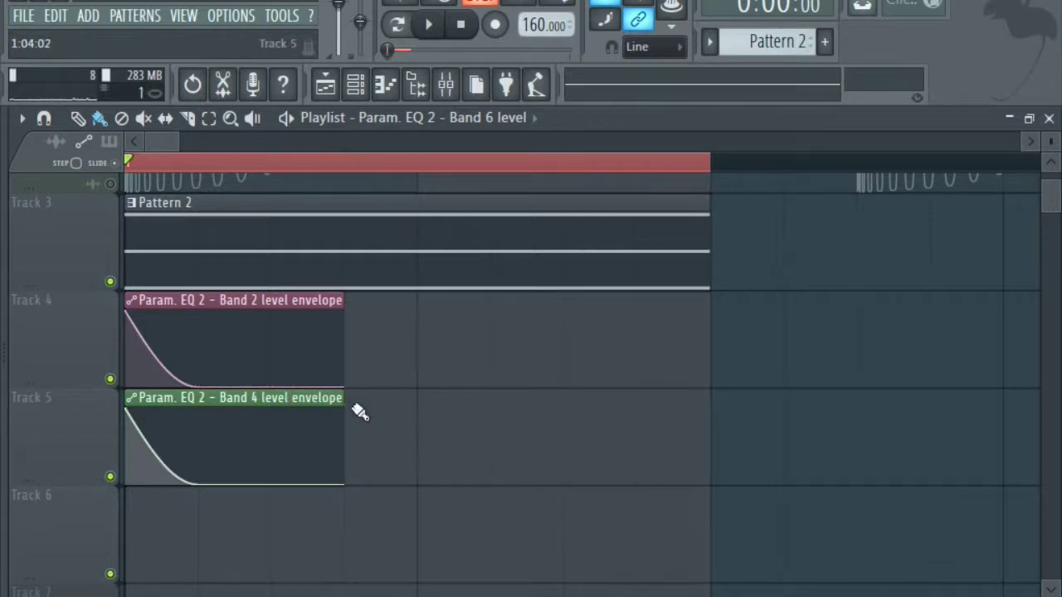
pyautogui.moveTo(359, 412); pyautogui.dragTo(312, 372)
pyautogui.moveTo(312, 324); pyautogui.dragTo(266, 191)
pyautogui.keyDown('ctrl'); pyautogui.click(452, 365); pyautogui.keyUp('ctrl')
pyautogui.click(209, 118)
pyautogui.click(218, 221)
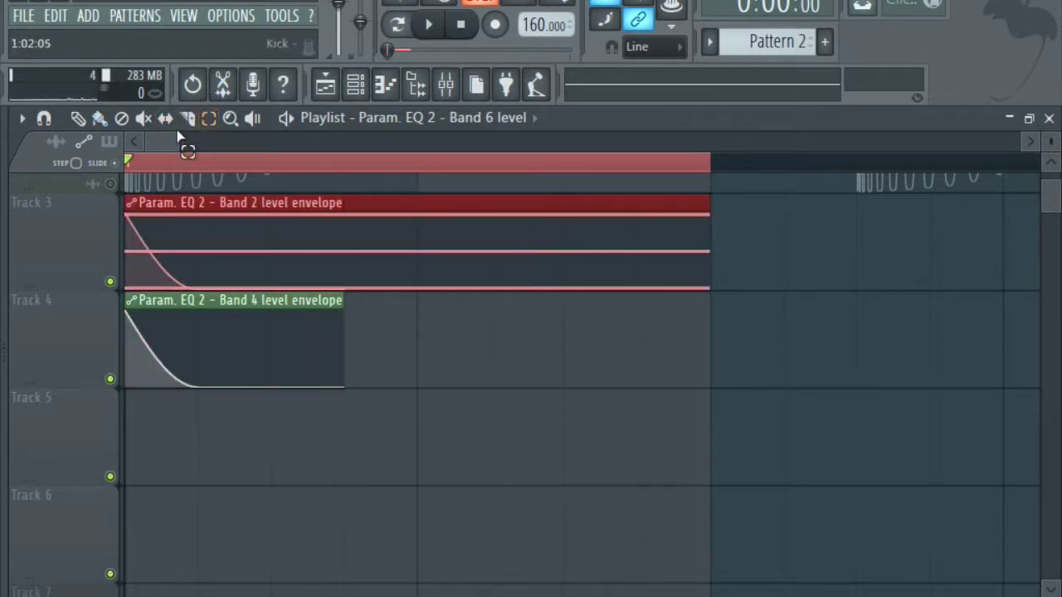
# - Gather Pattern 2 and the band level envelope clips into one stack on Track 4, and move that track up to the Track 3 position
pyautogui.click(100, 120)
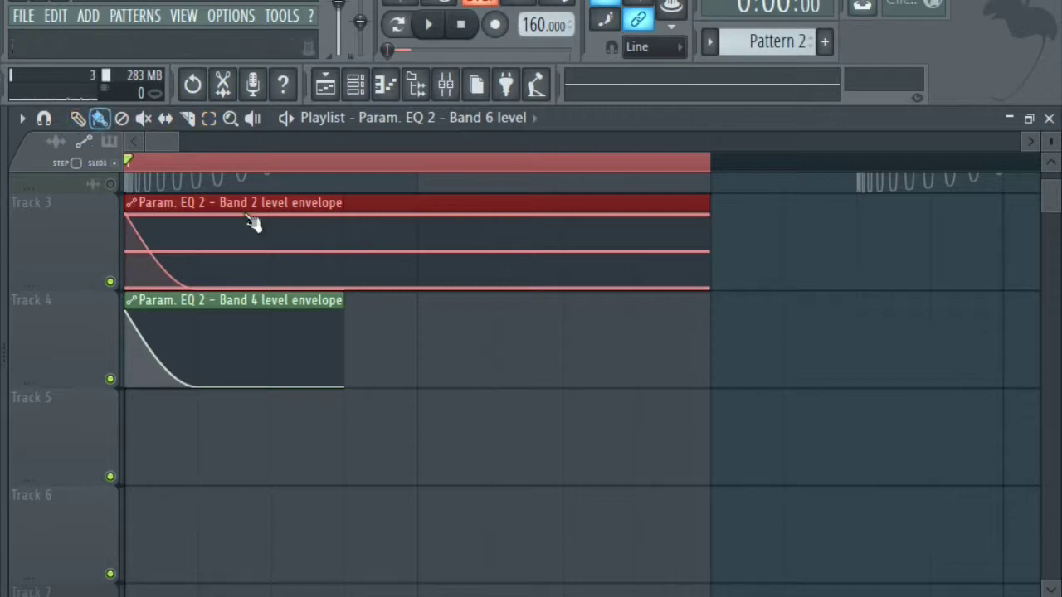
pyautogui.click(240, 237)
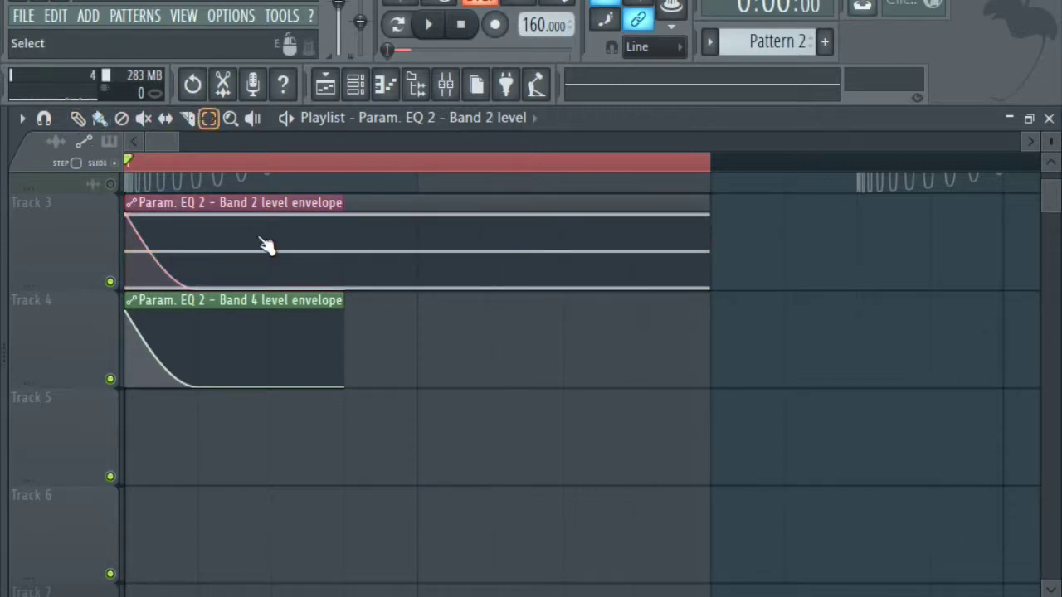
pyautogui.click(264, 246)
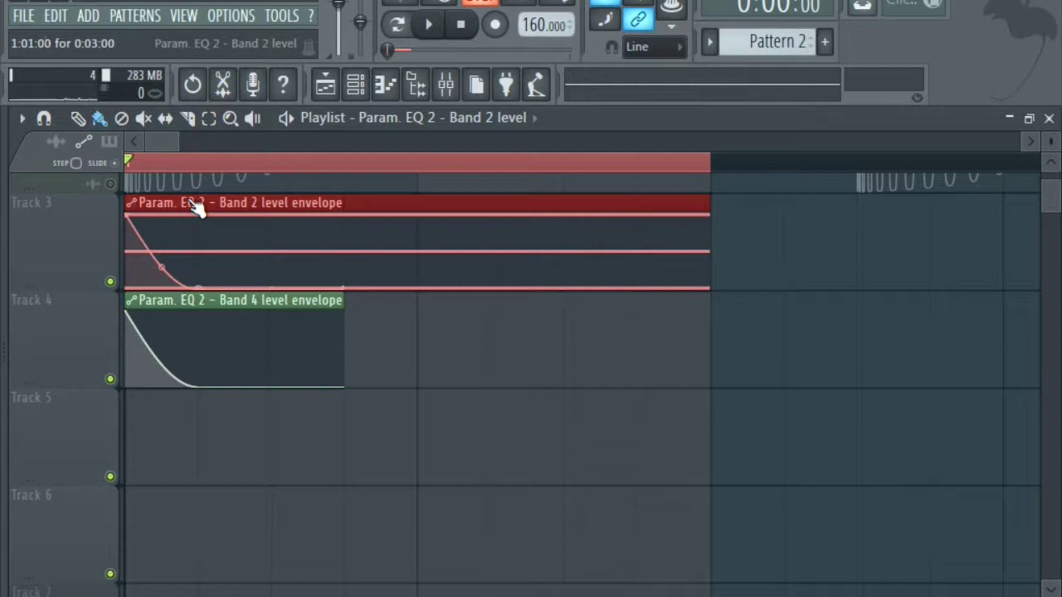
pyautogui.moveTo(202, 273); pyautogui.dragTo(174, 329)
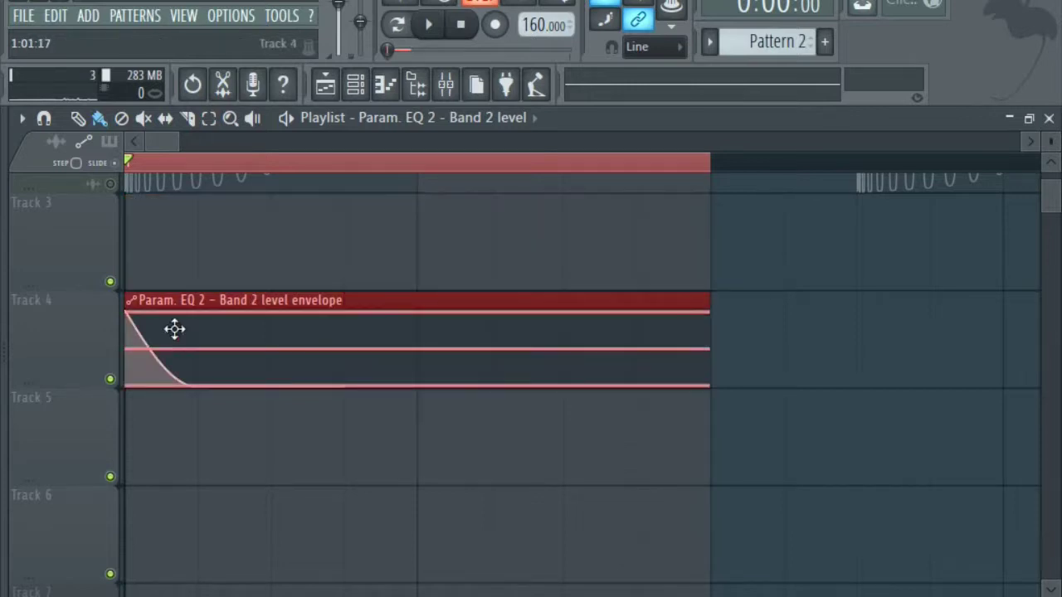
pyautogui.rightClick(58, 314)
pyautogui.click(92, 547)
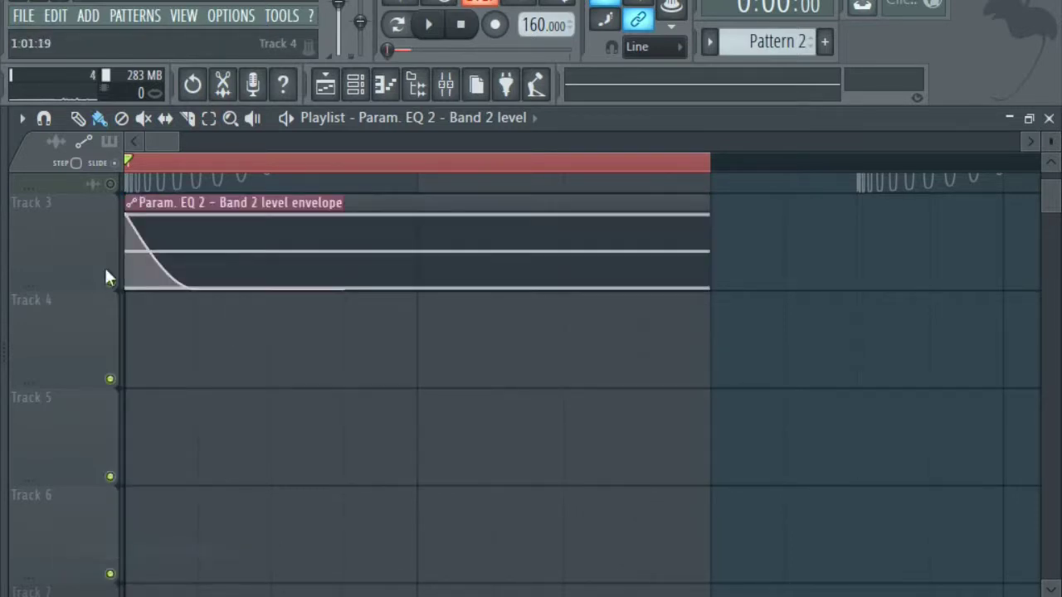
# - Mute the stacked snare clips on Track 3 and clear the time selection in the playlist
pyautogui.click(429, 24)
pyautogui.click(461, 24)
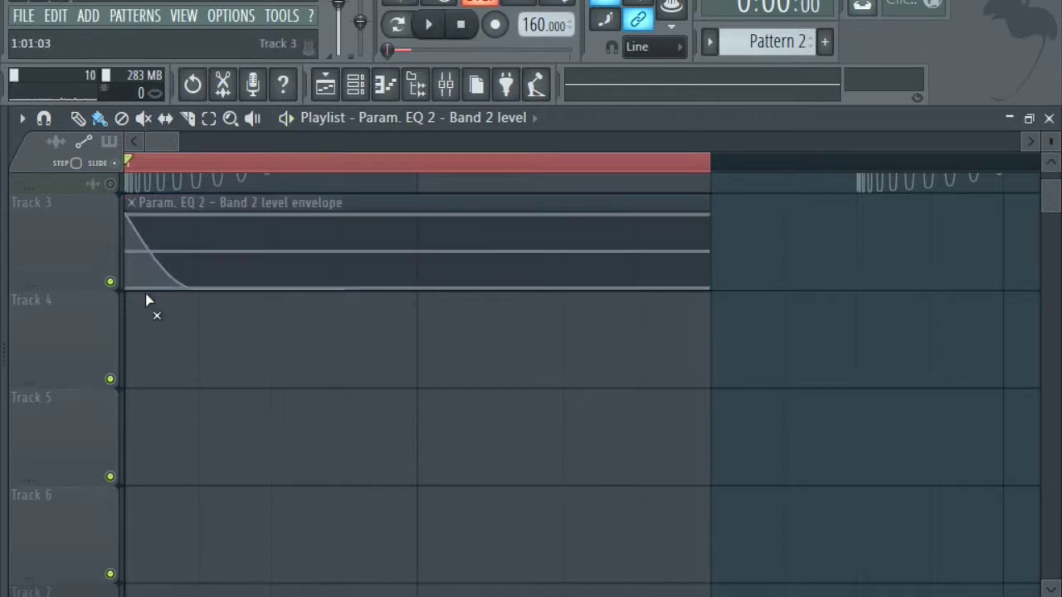
pyautogui.click(344, 159)
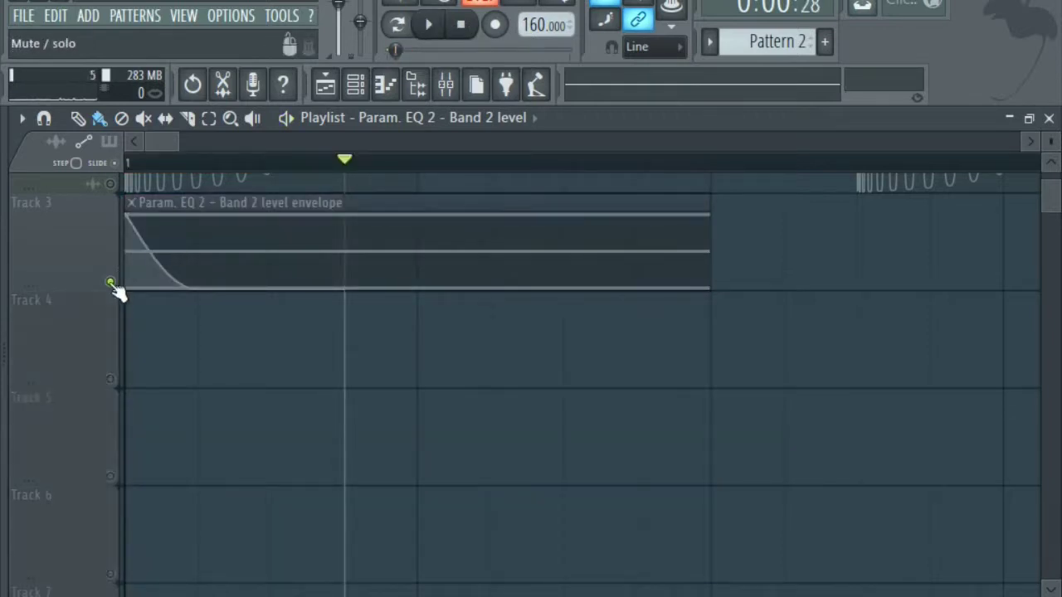
# - Shrink Track 3 to a thin row beneath the kick audio track
pyautogui.scroll(-5, 232, 164)
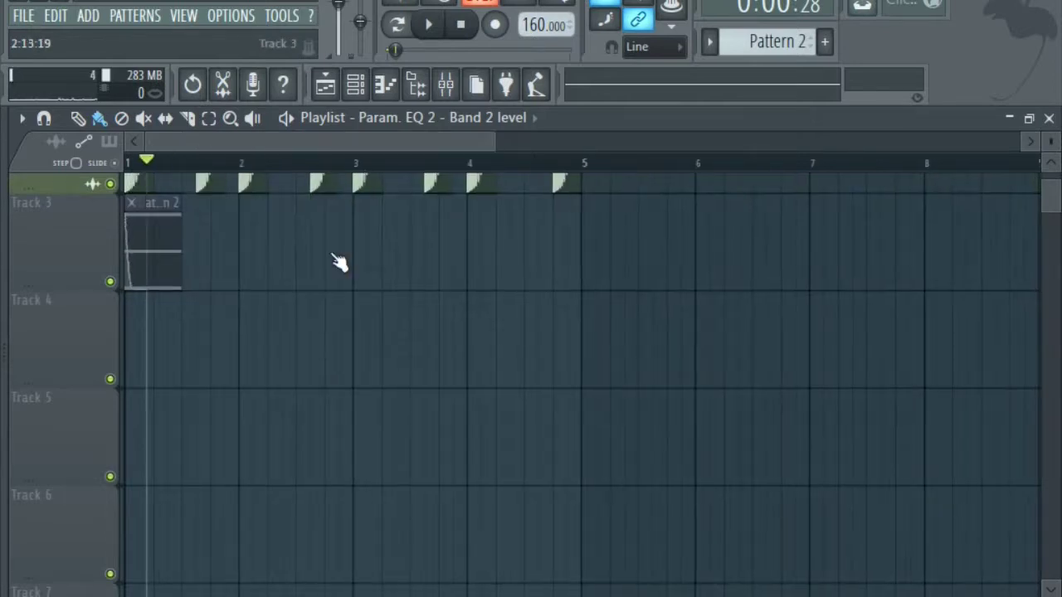
pyautogui.scroll(2, 323, 332)
pyautogui.moveTo(66, 384); pyautogui.dragTo(66, 242)
# - Place the Snare - #1 sample from the ALE pack at the start of Track 4
pyautogui.hotkey('alt', 'F8')
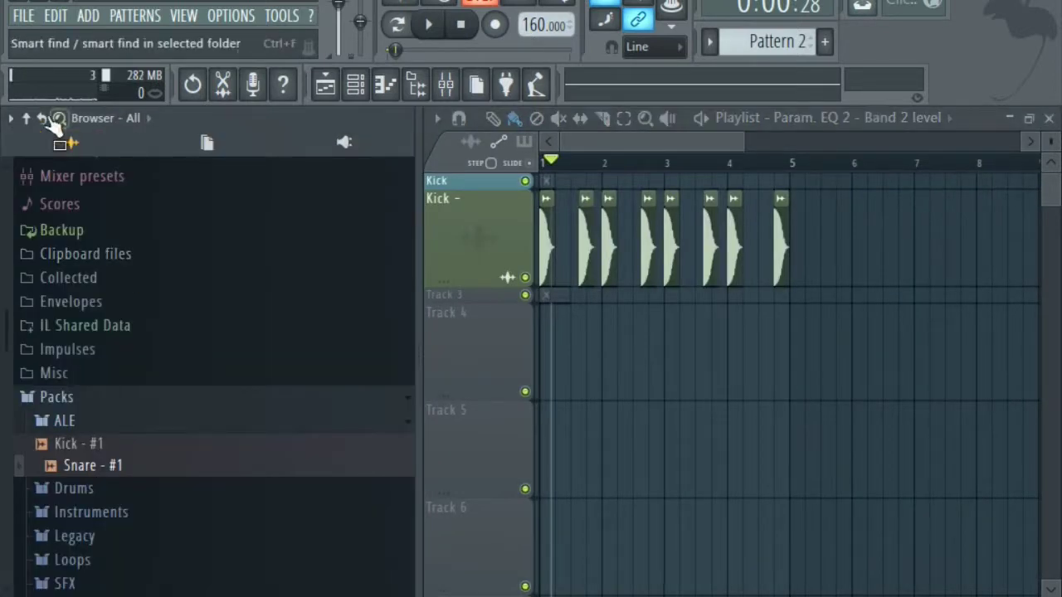
pyautogui.scroll(1, 106, 487)
pyautogui.moveTo(101, 489); pyautogui.dragTo(173, 357)
pyautogui.moveTo(492, 145); pyautogui.dragTo(120, 155)
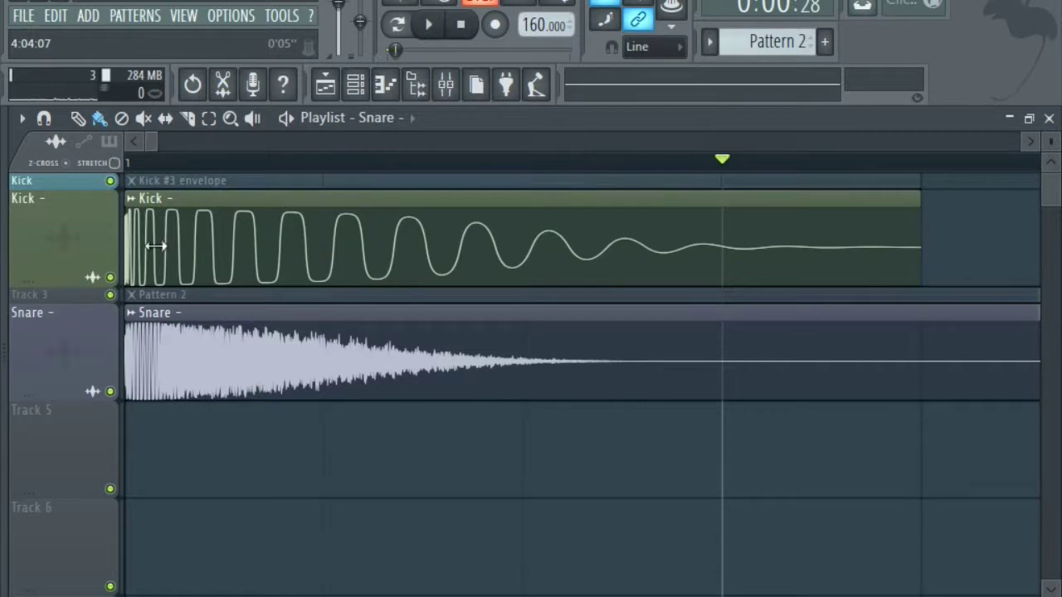
# - Enable Normalize and Remove DC offset in the snare sample's channel settings
pyautogui.click(353, 353)
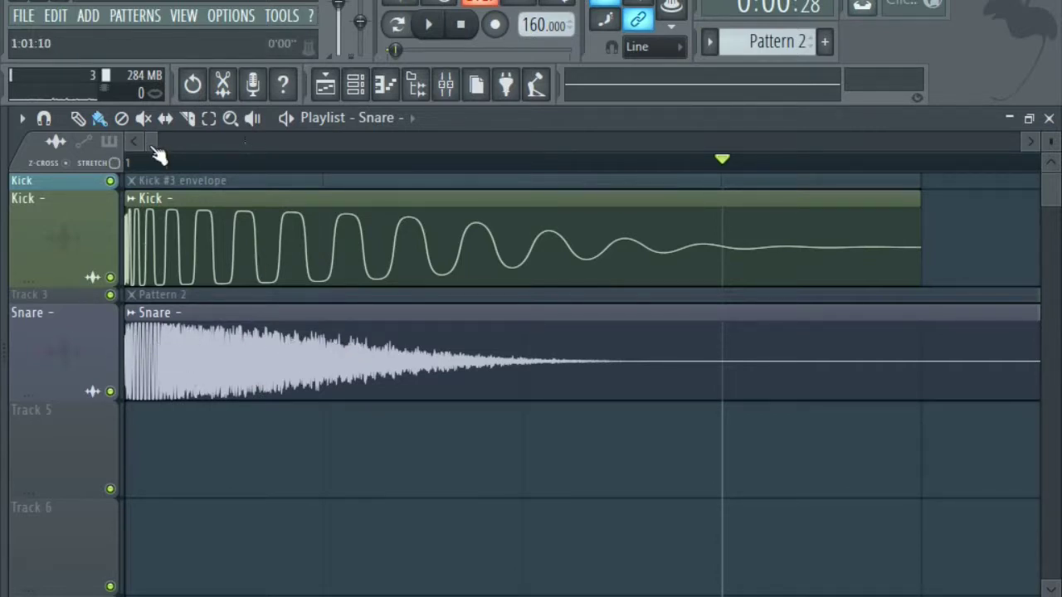
pyautogui.moveTo(156, 141); pyautogui.dragTo(217, 142)
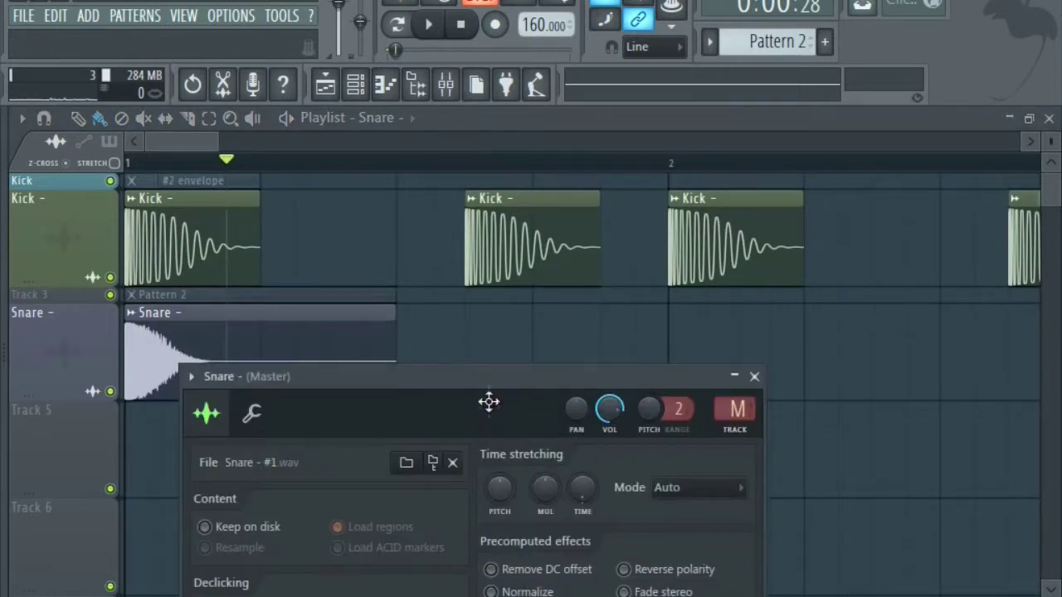
pyautogui.moveTo(506, 376); pyautogui.dragTo(569, 107)
pyautogui.click(555, 322)
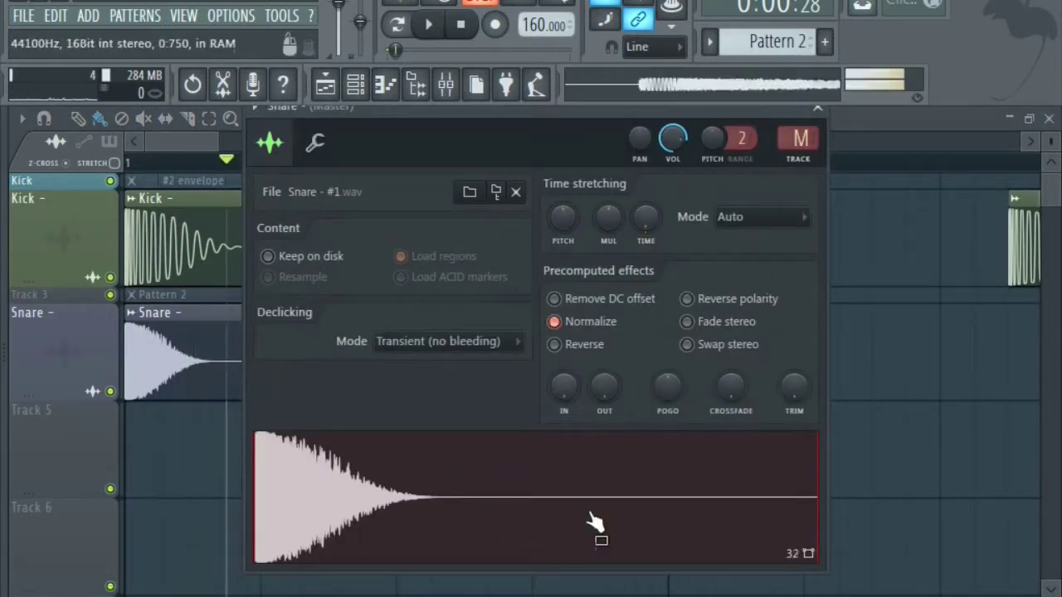
pyautogui.click(581, 307)
pyautogui.rightClick(684, 145)
pyautogui.click(686, 152)
# - Check the kick sample's mixer assignment and assign the snare sample to a free mixer track
pyautogui.doubleClick(198, 262)
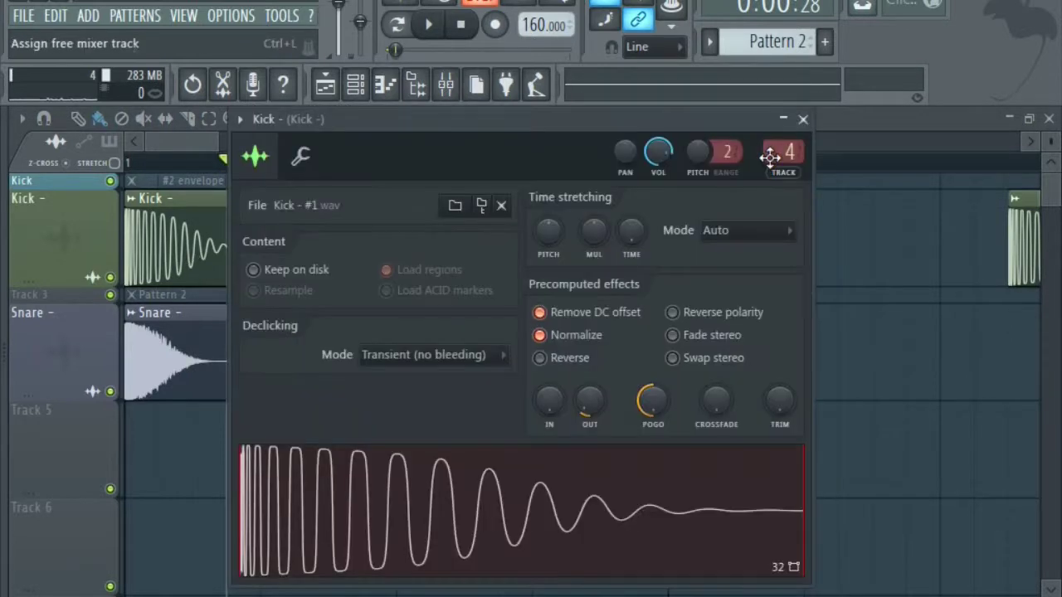
pyautogui.click(803, 118)
pyautogui.doubleClick(166, 348)
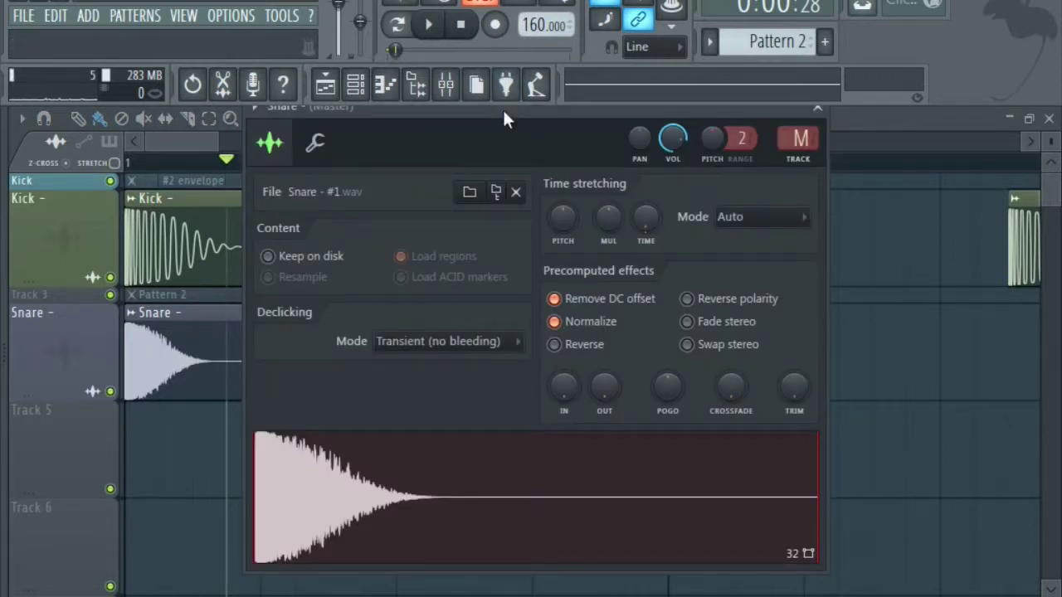
pyautogui.press('F9')
# - Route the new snare mixer track to Insert 1 only, matching the kick's routing
pyautogui.click(291, 199)
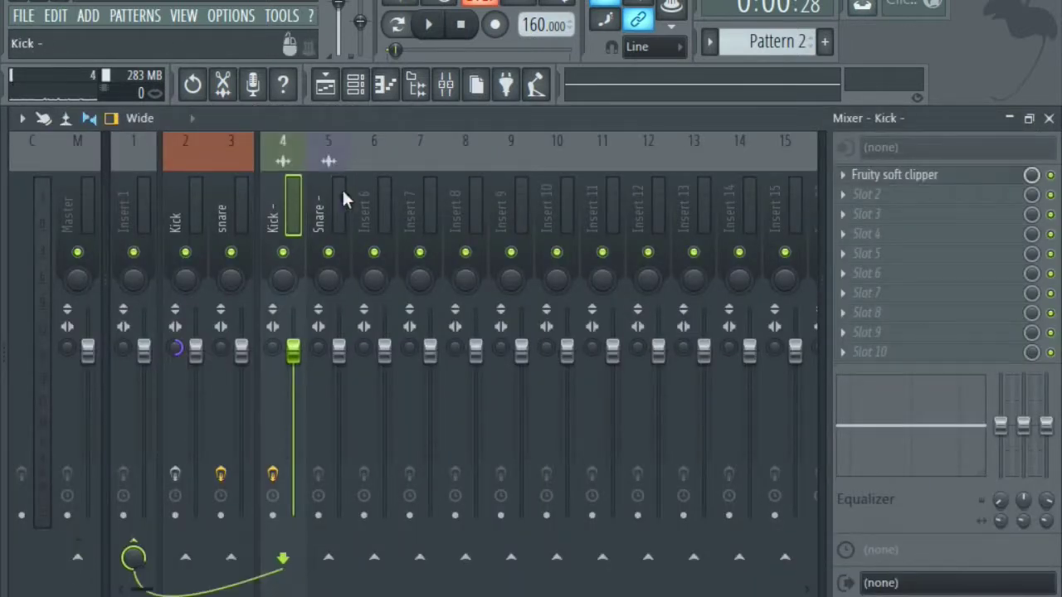
pyautogui.click(327, 189)
pyautogui.rightClick(139, 345)
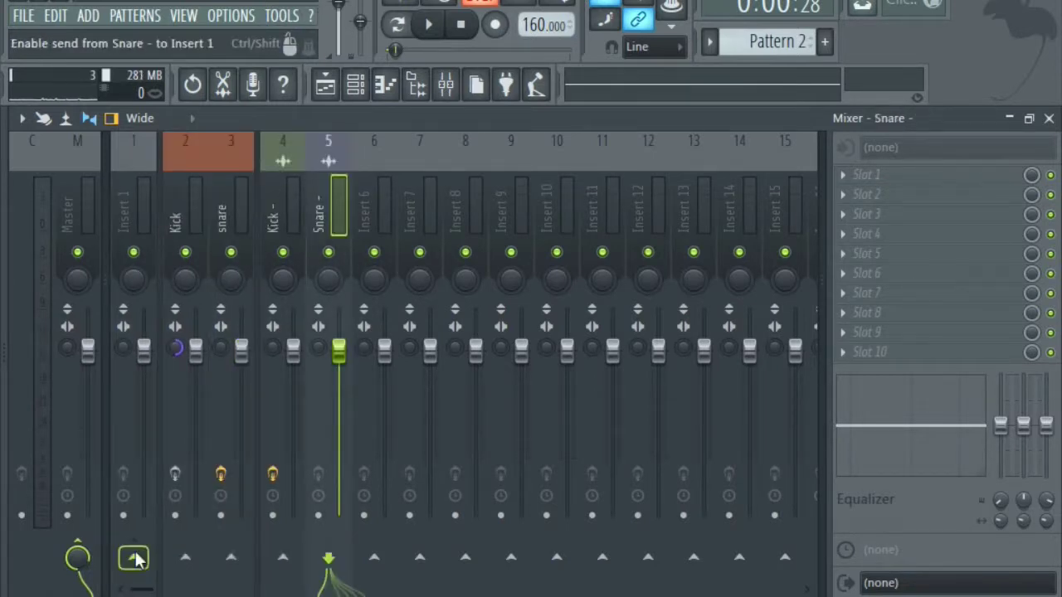
pyautogui.rightClick(136, 557)
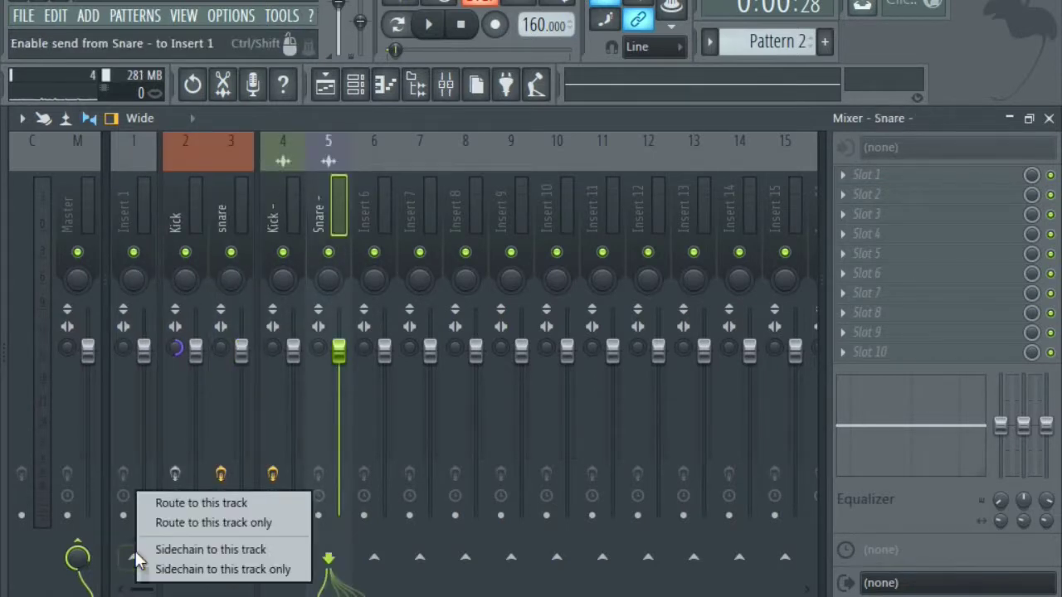
pyautogui.click(188, 528)
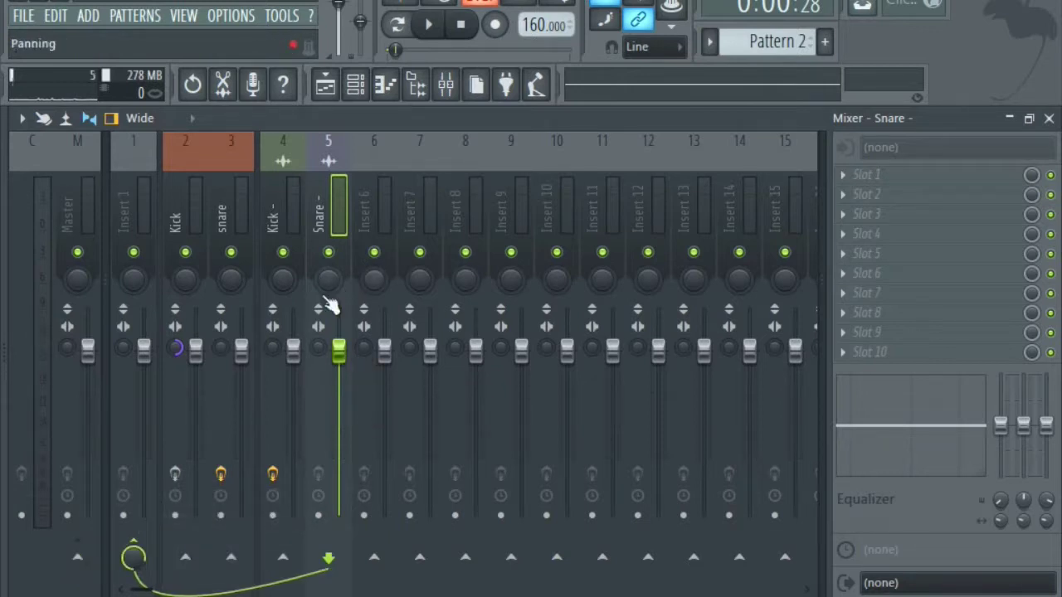
# - Add Fruity Reeverb 2 to the first effect slot of the snare mixer track and load one of its presets
pyautogui.click(287, 191)
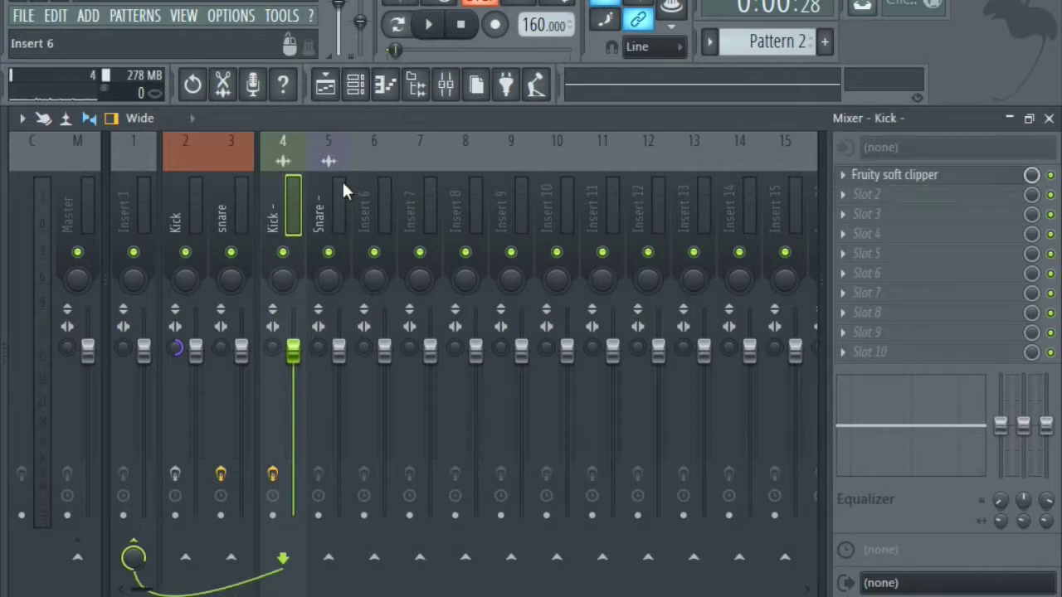
pyautogui.click(342, 180)
pyautogui.click(874, 174)
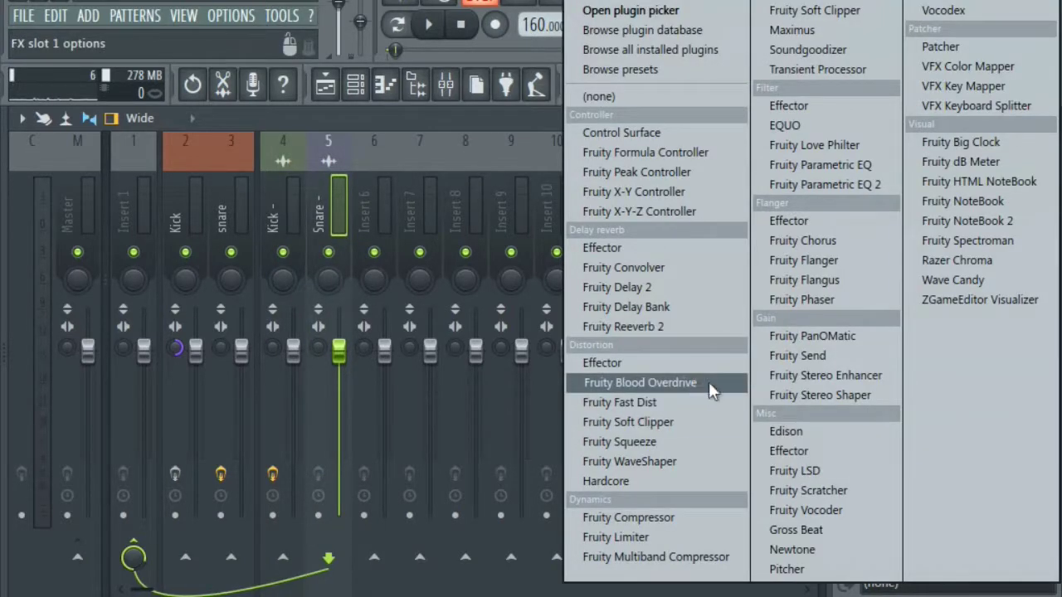
pyautogui.click(679, 325)
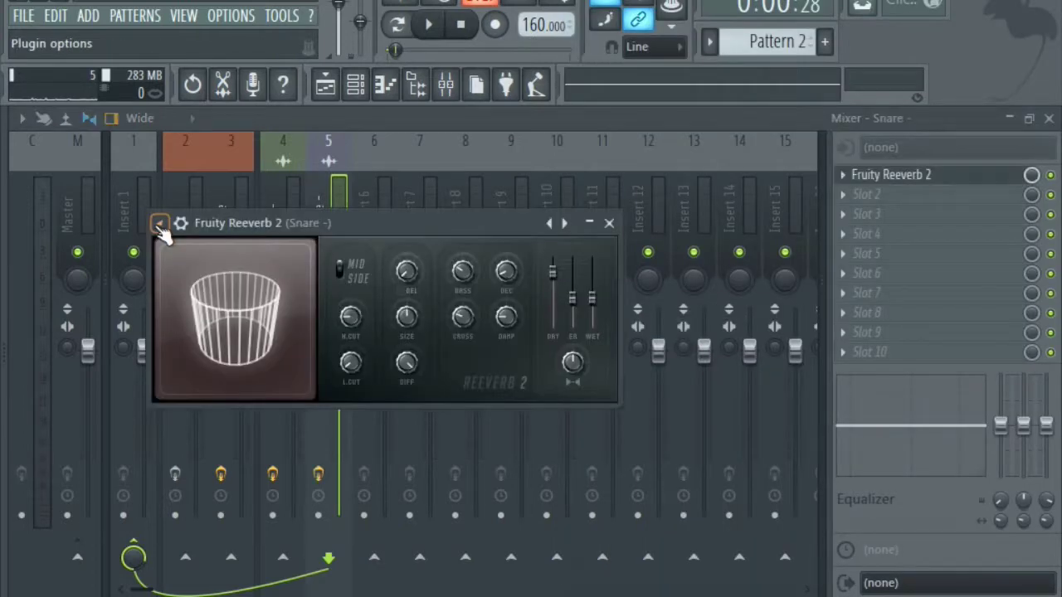
pyautogui.click(158, 223)
pyautogui.moveTo(380, 247)
pyautogui.click(459, 273)
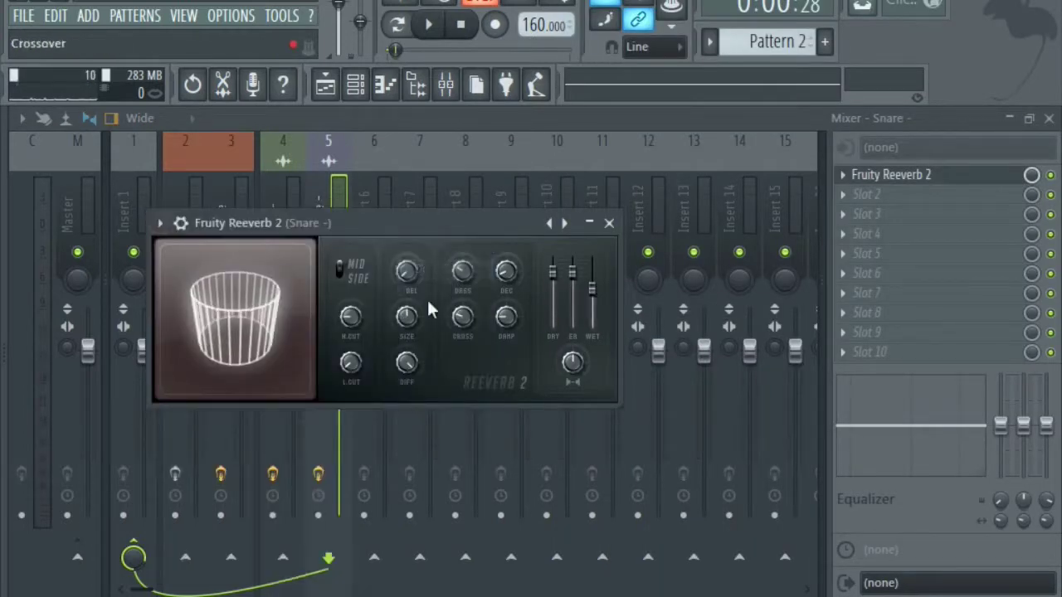
# - Adjust the reverb's stereo separation and set its early reflections to 125%, wet level to 23% and low cut to 1500Hz
pyautogui.moveTo(578, 357); pyautogui.dragTo(572, 449)
pyautogui.moveTo(573, 272); pyautogui.dragTo(571, 51)
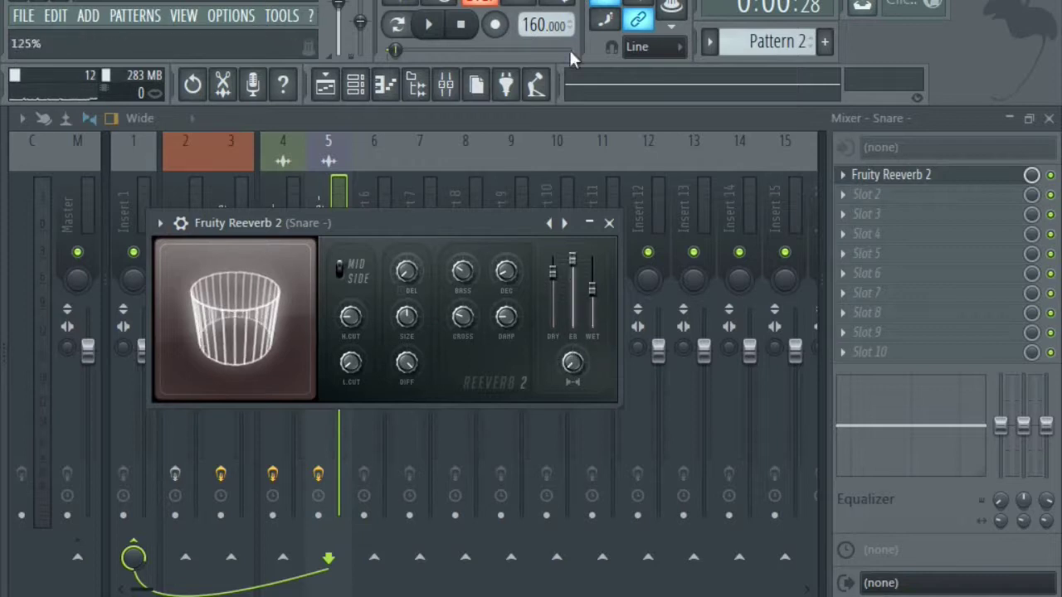
pyautogui.moveTo(602, 306); pyautogui.dragTo(597, 357)
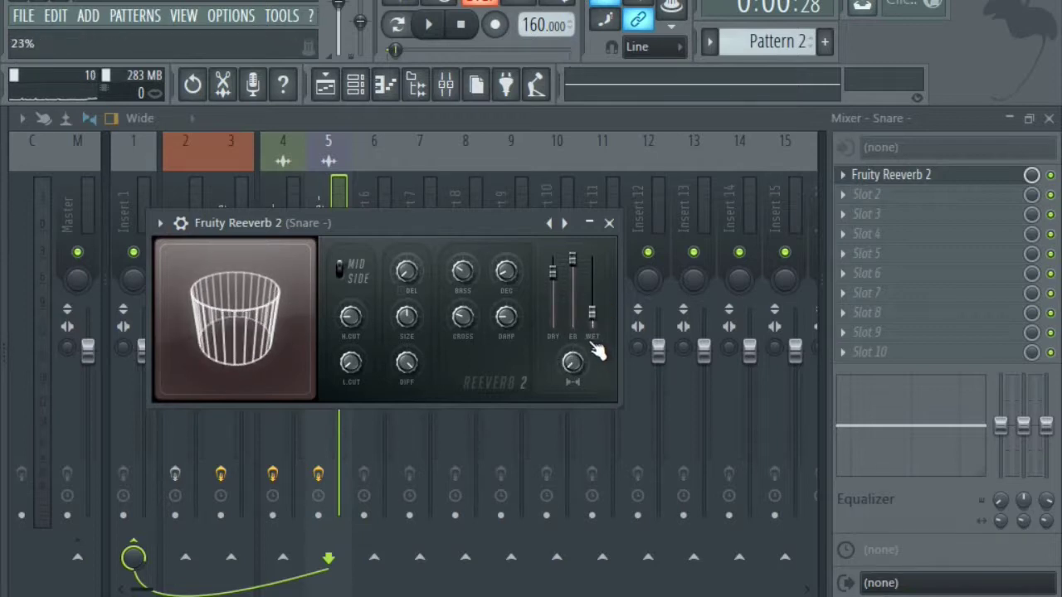
pyautogui.moveTo(351, 362); pyautogui.dragTo(358, 511)
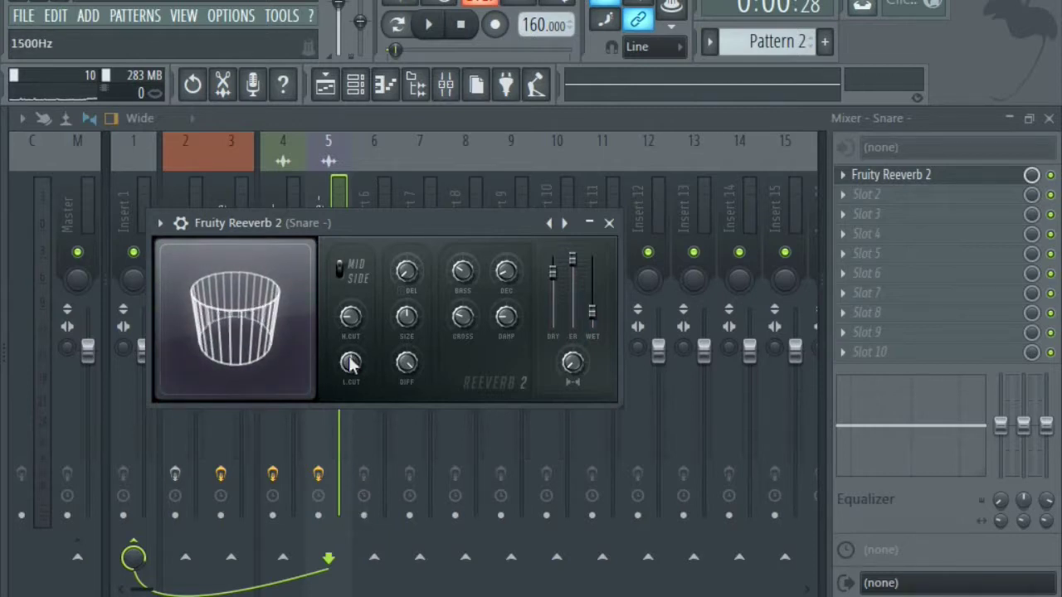
# - Add Fruity soft clipper to the second effect slot of the snare mixer track and audition the processed snare
pyautogui.press('z')
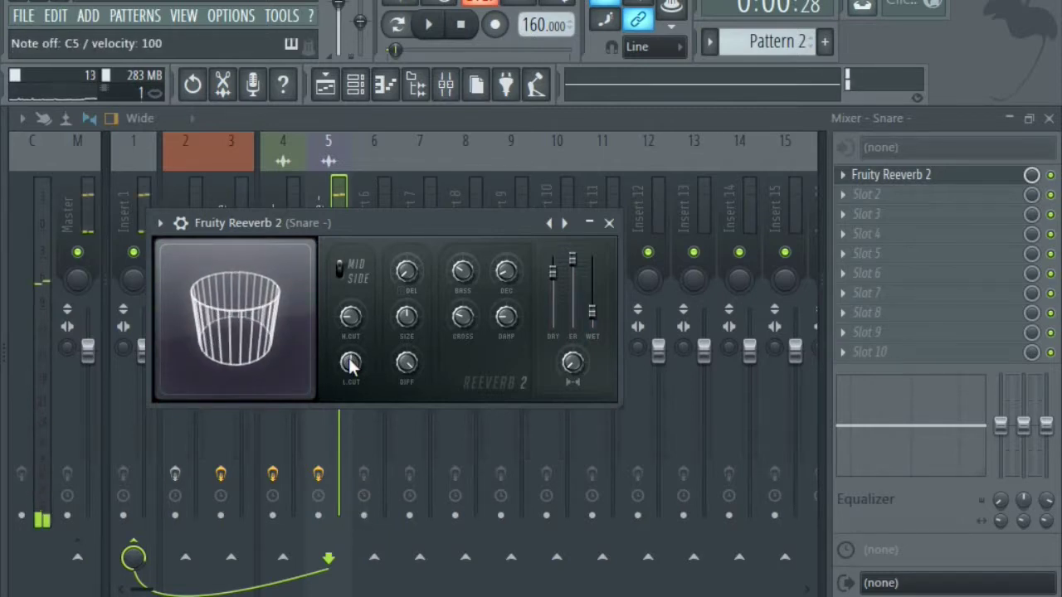
pyautogui.click(609, 224)
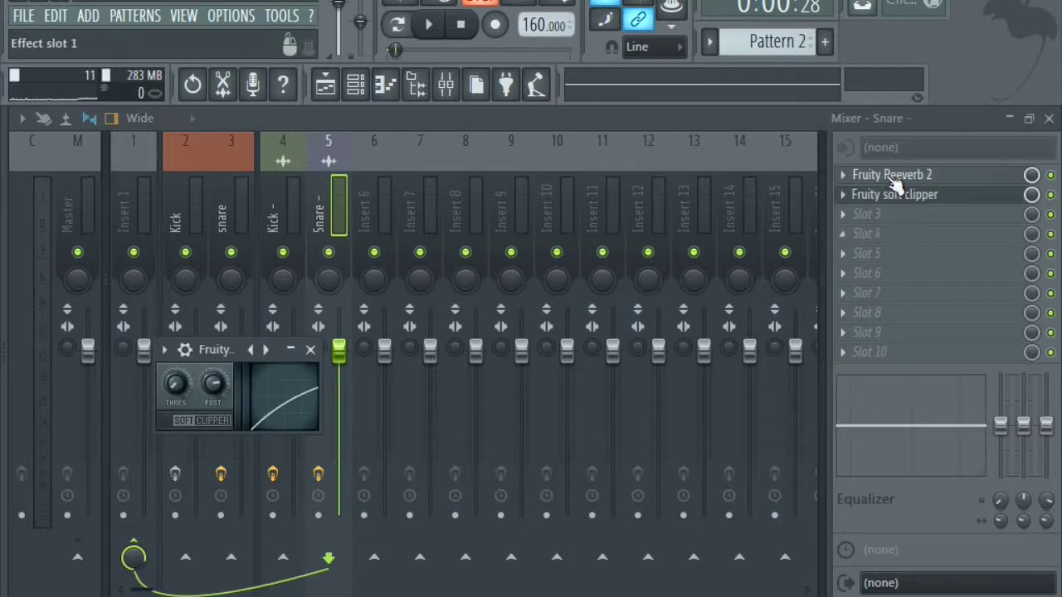
pyautogui.click(892, 176)
pyautogui.click(609, 222)
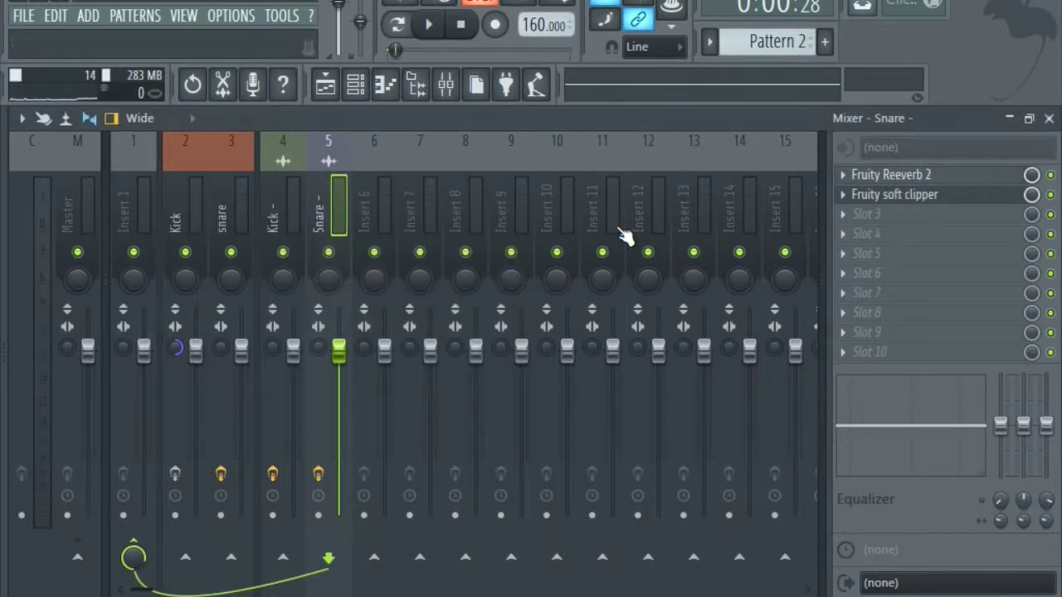
pyautogui.press('z')
pyautogui.press('z')
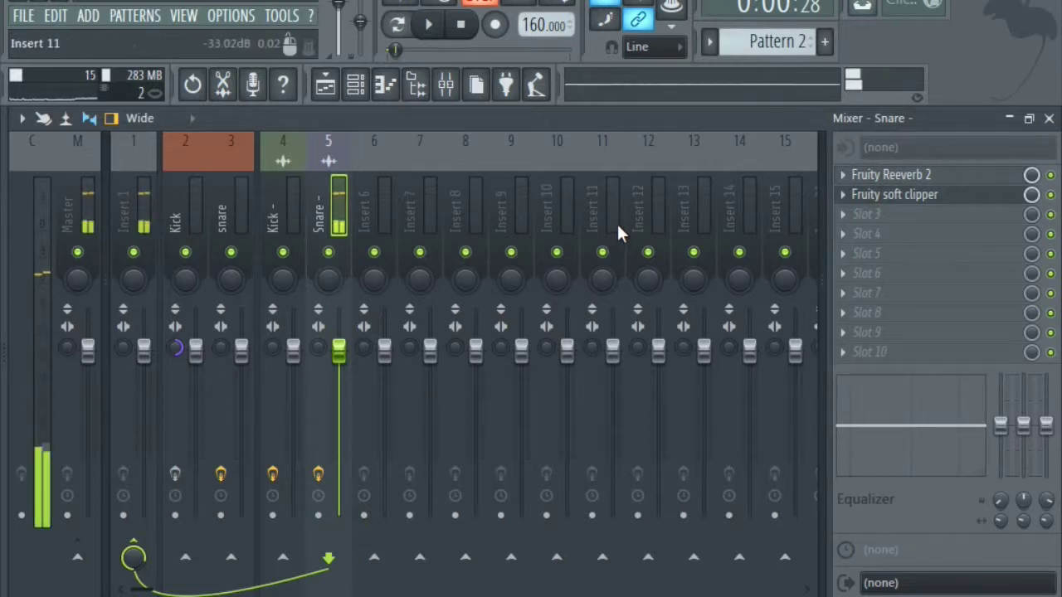
# - Set the snare sample's root note to D#5 and audition it
pyautogui.click(1049, 119)
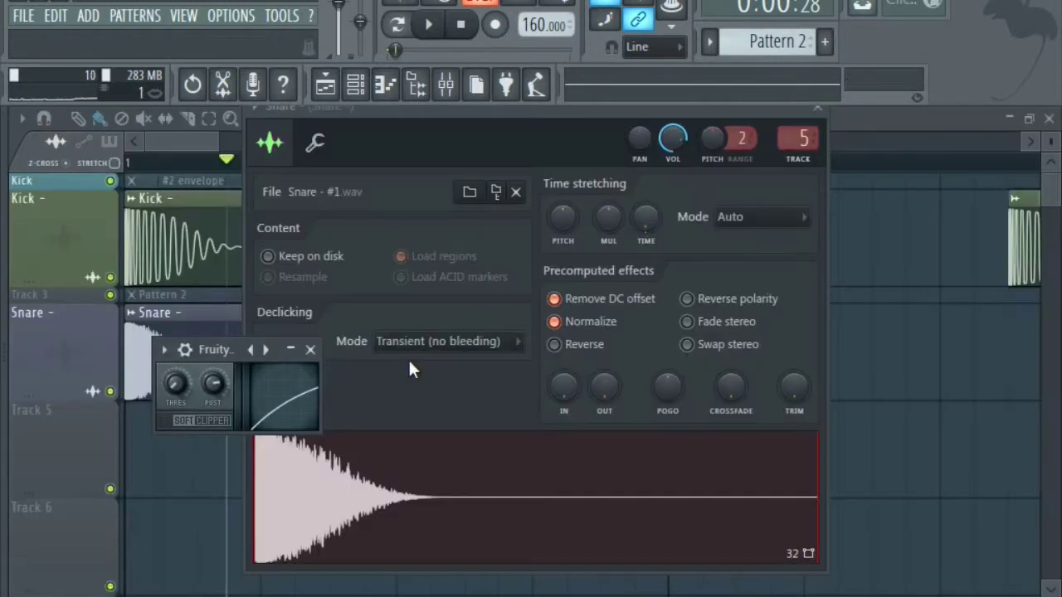
pyautogui.click(312, 349)
pyautogui.rightClick(633, 213)
pyautogui.click(663, 221)
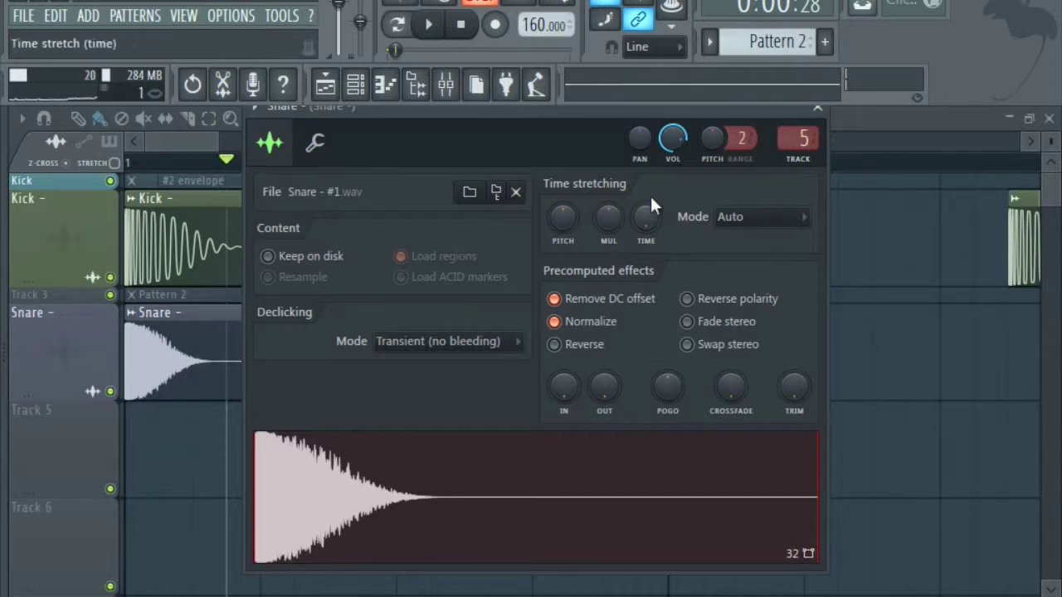
pyautogui.click(314, 143)
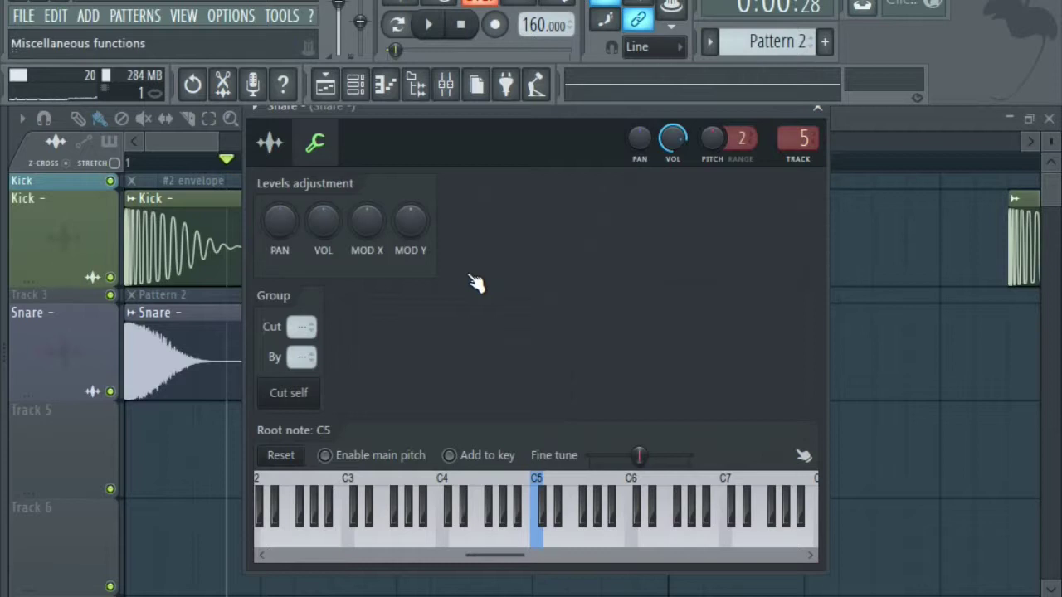
pyautogui.click(561, 523)
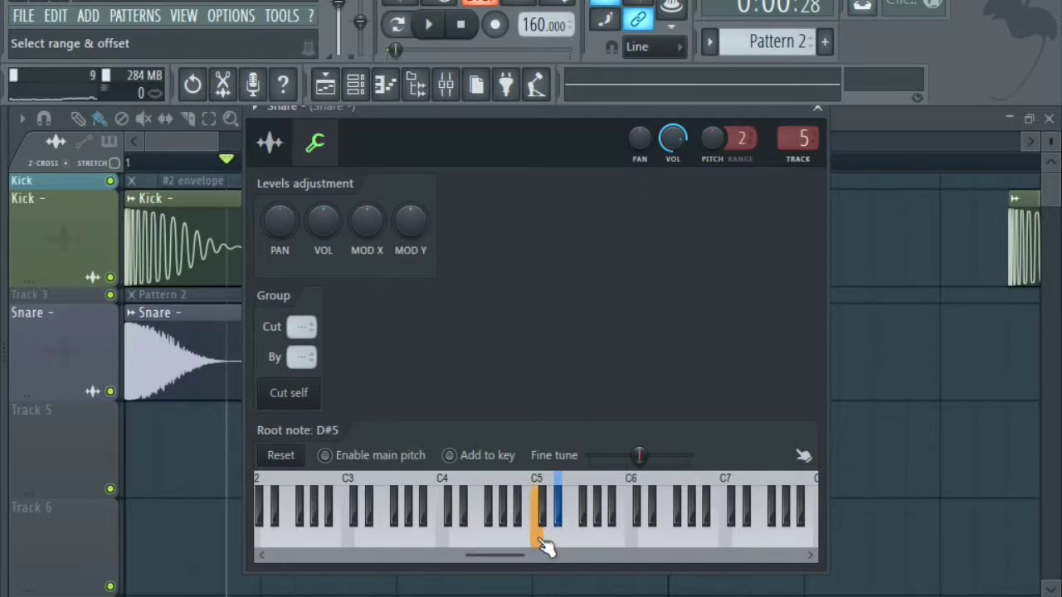
pyautogui.click(540, 540)
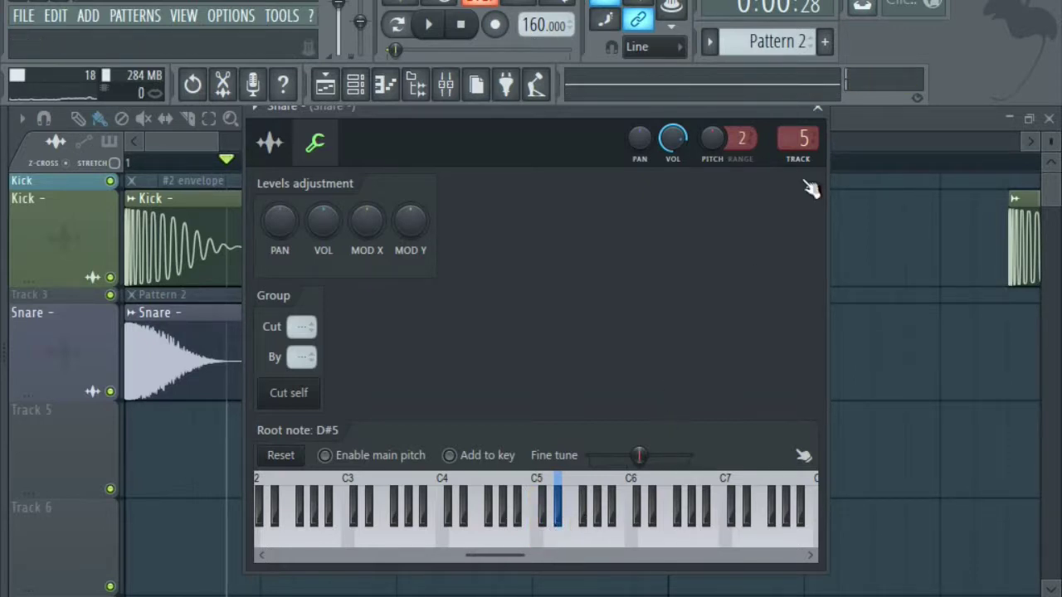
pyautogui.click(817, 108)
# - Move the snare clip to the middle of bar 1 and add snare clips at the middle of bars 2, 3 and 4
pyautogui.moveTo(381, 309); pyautogui.dragTo(564, 348)
pyautogui.moveTo(219, 142); pyautogui.dragTo(416, 191)
pyautogui.click(350, 353)
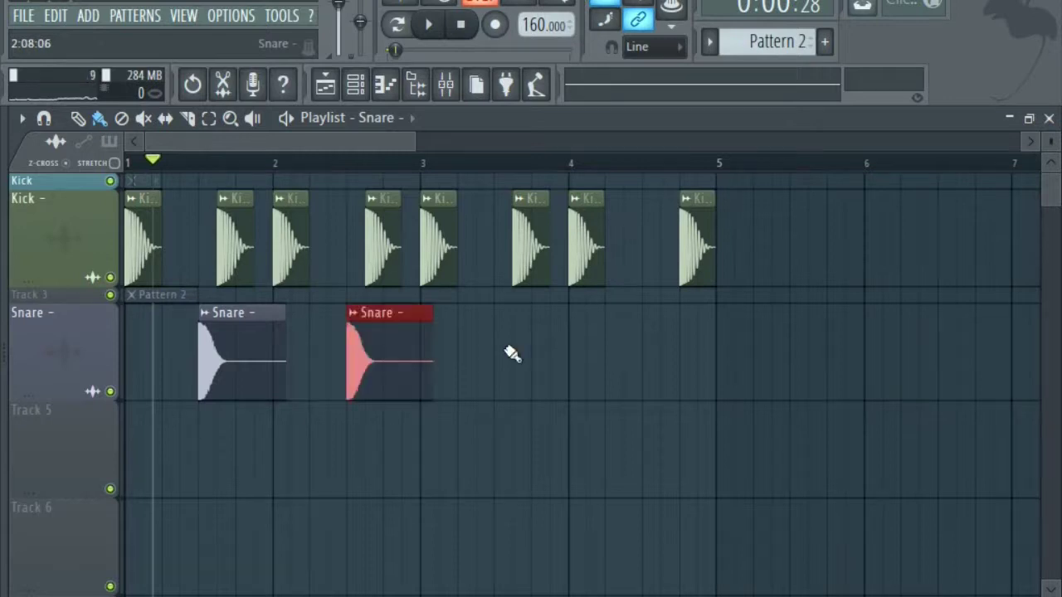
pyautogui.click(497, 351)
pyautogui.click(641, 351)
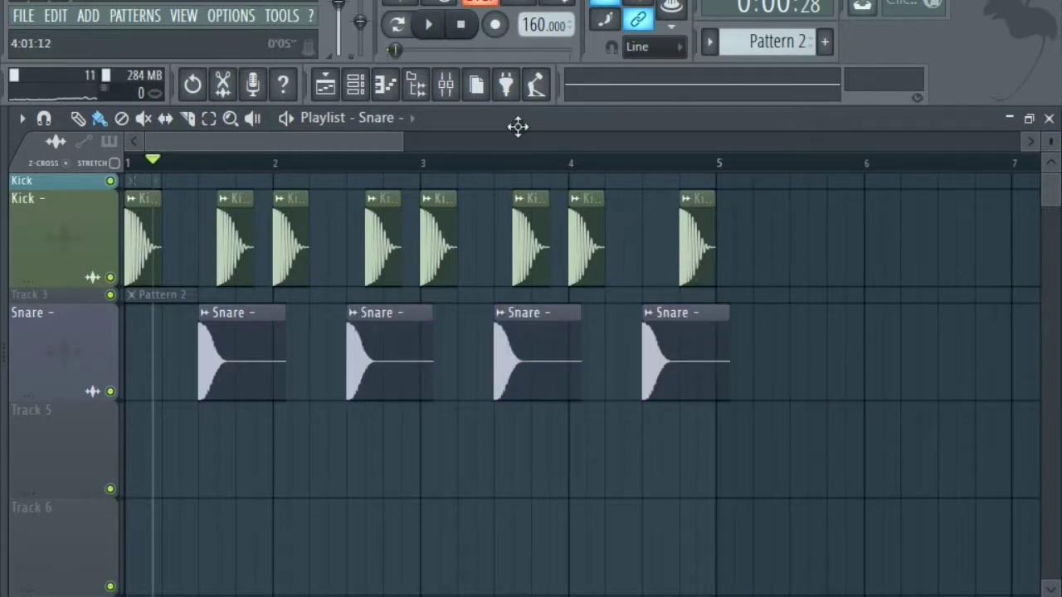
# - Trim the silent tails off all four snare clips, leaving each three steps long
pyautogui.click(645, 312)
pyautogui.click(722, 459)
pyautogui.scroll(8, 734, 171)
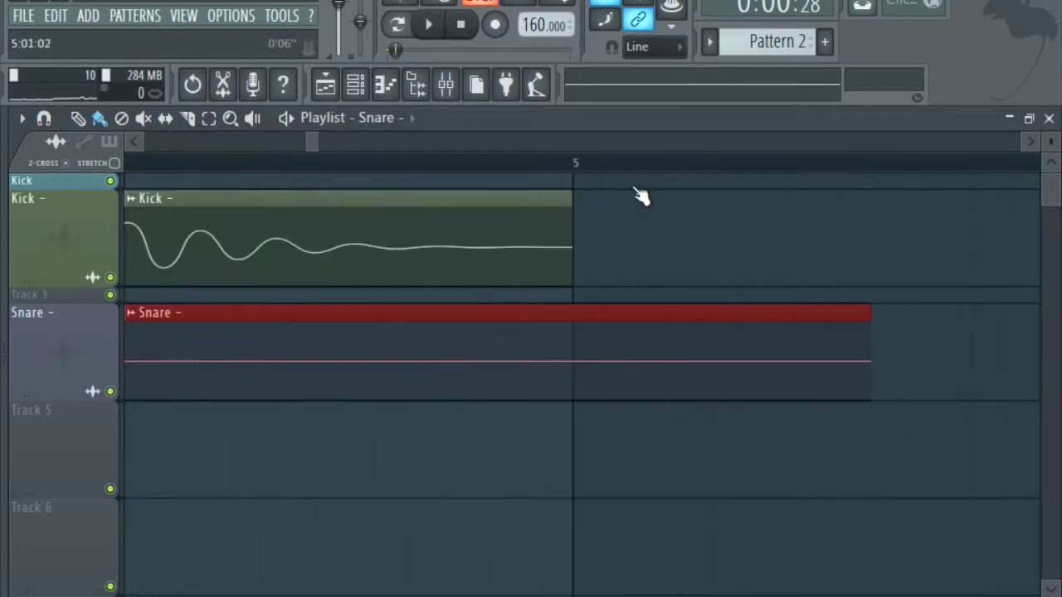
pyautogui.moveTo(873, 371); pyautogui.dragTo(572, 362)
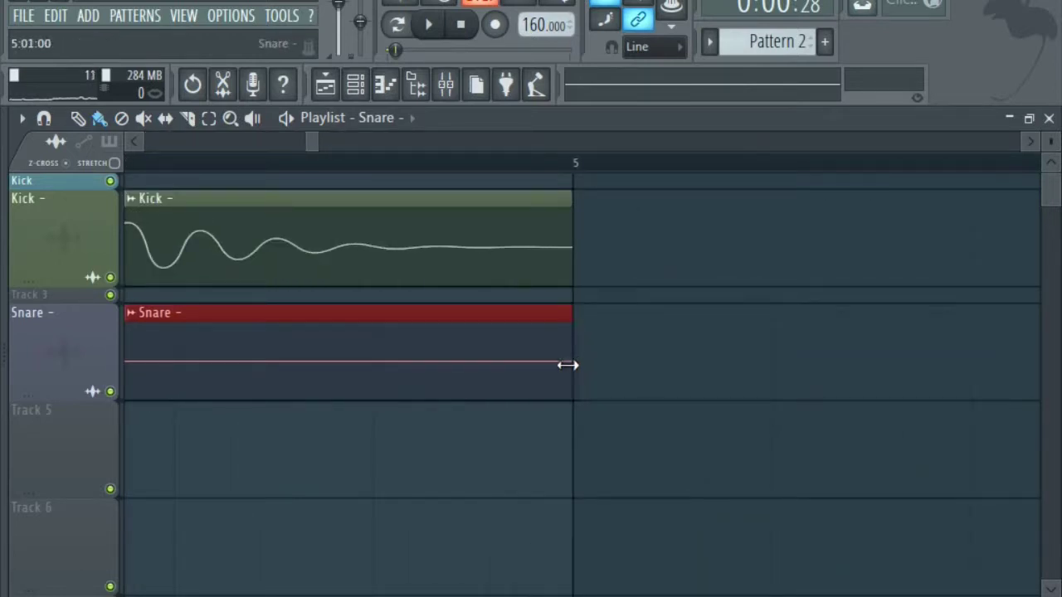
pyautogui.scroll(-4, 789, 166)
pyautogui.moveTo(744, 338); pyautogui.dragTo(611, 336)
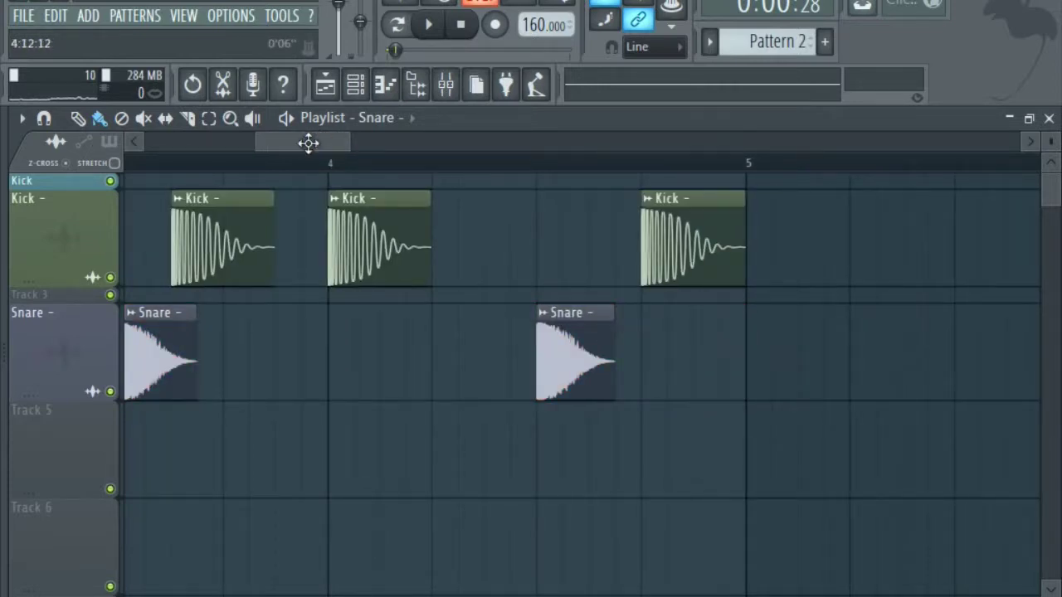
# - Play the four-bar kick and snare arrangement to check the rhythm
pyautogui.moveTo(308, 142); pyautogui.dragTo(118, 151)
pyautogui.moveTo(240, 143); pyautogui.dragTo(398, 76)
pyautogui.click(429, 24)
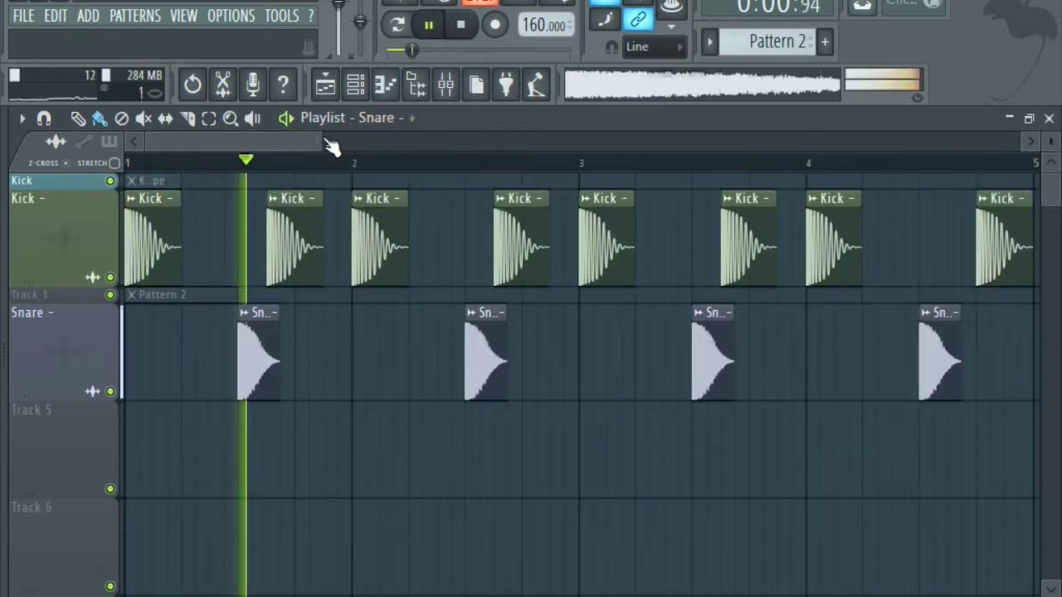
pyautogui.moveTo(327, 141); pyautogui.dragTo(379, 141)
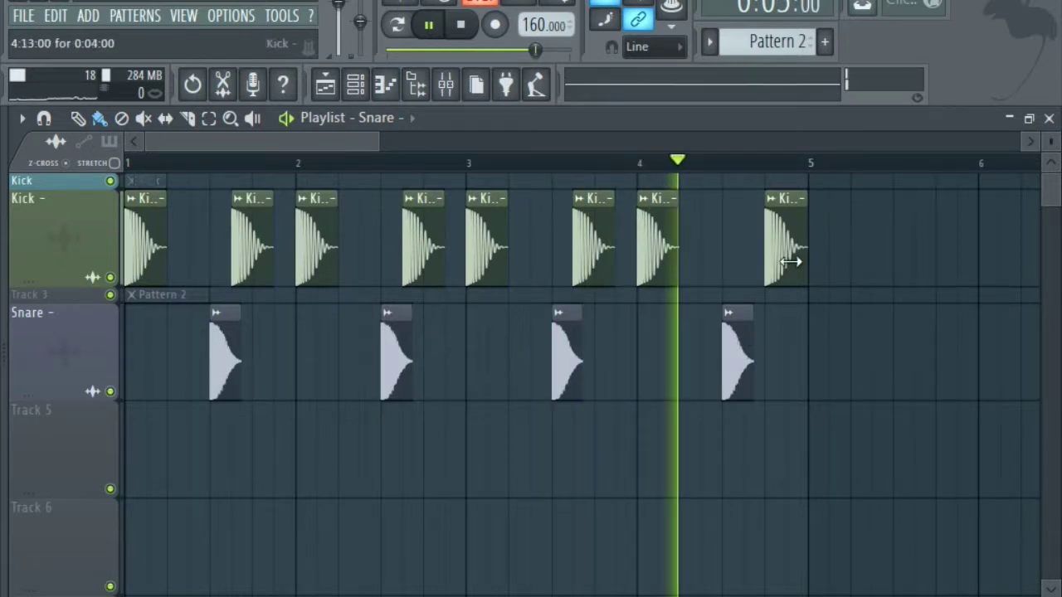
pyautogui.click(462, 26)
# - Rearrange the kicks to start at 1:13, 2:05, 3:13 and 4:05, delete the late bar 2 kick, add one at 3:07, and play the result
pyautogui.moveTo(246, 241); pyautogui.dragTo(353, 246)
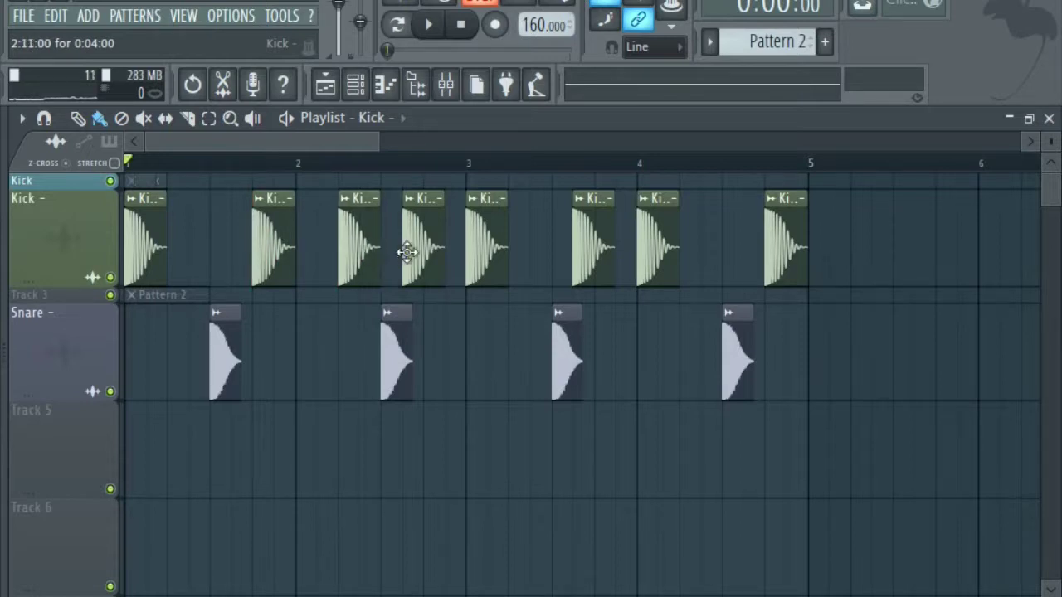
pyautogui.rightClick(407, 249)
pyautogui.moveTo(583, 247); pyautogui.dragTo(693, 240)
pyautogui.click(543, 245)
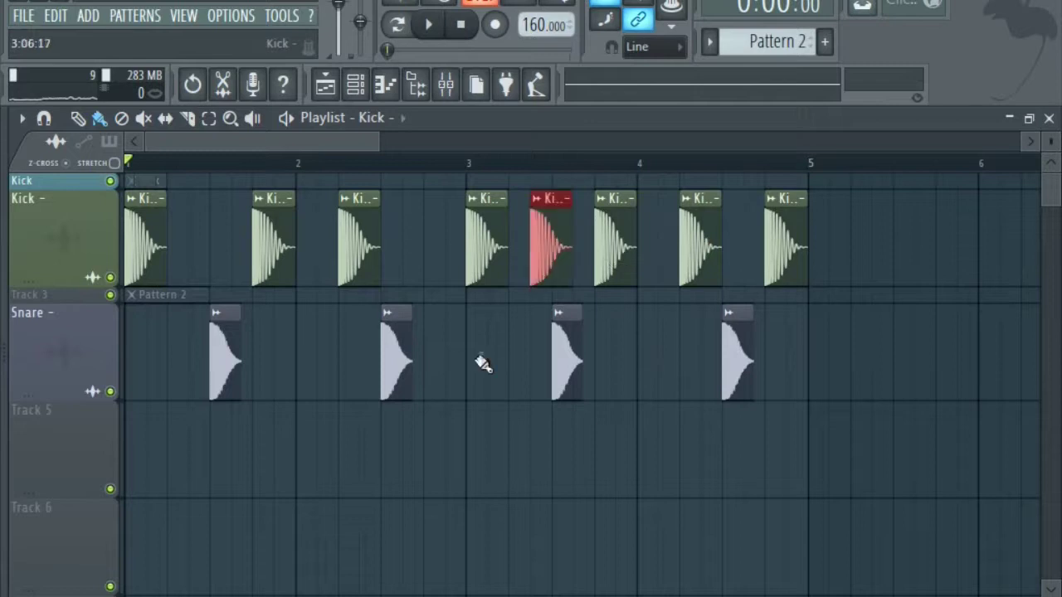
pyautogui.click(430, 24)
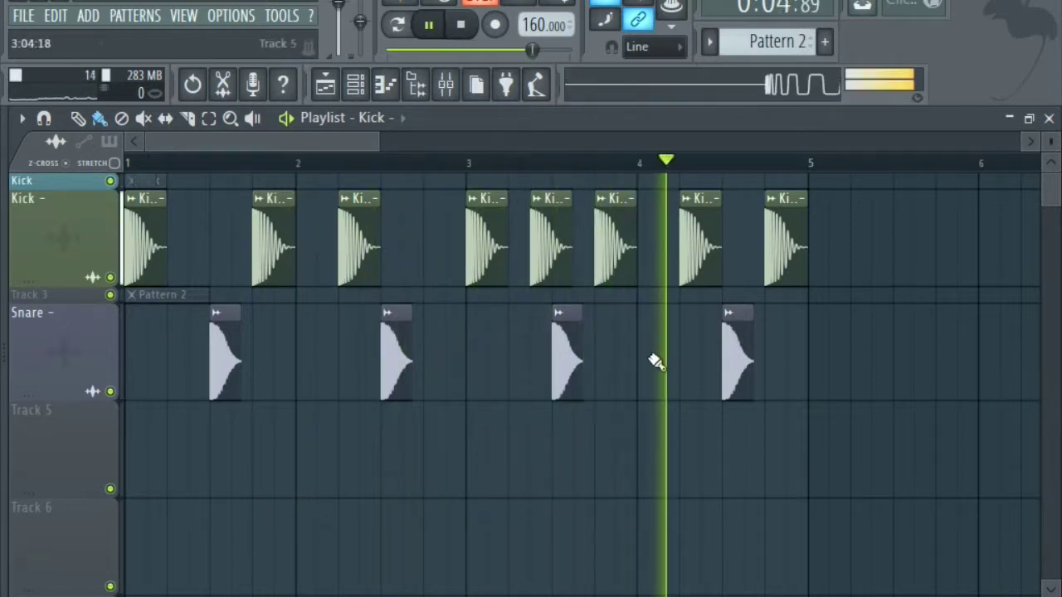
pyautogui.click(463, 26)
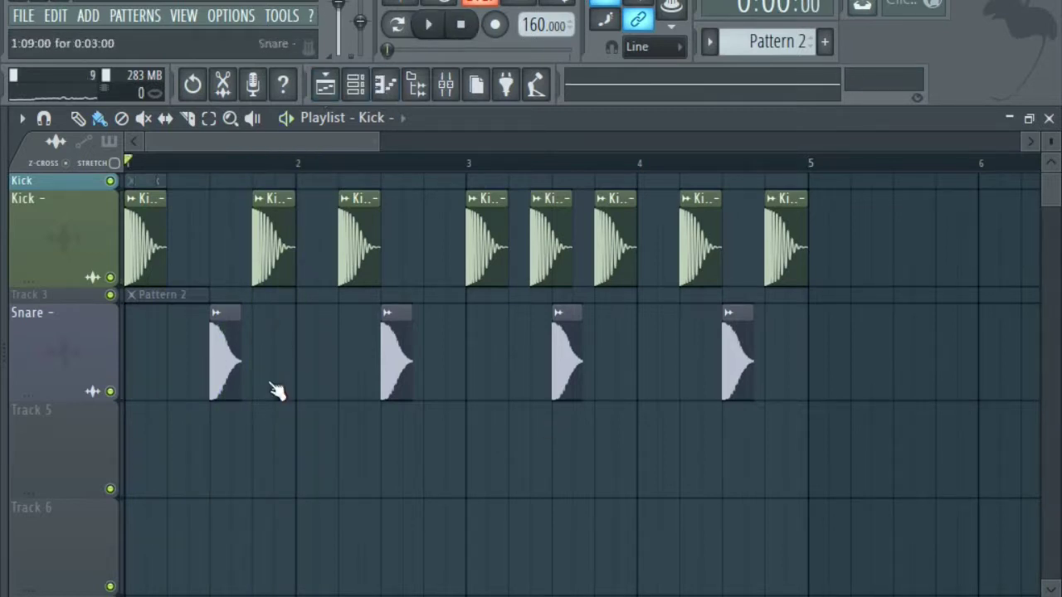
# - Rename Pattern 2 as Snare
pyautogui.click(776, 42)
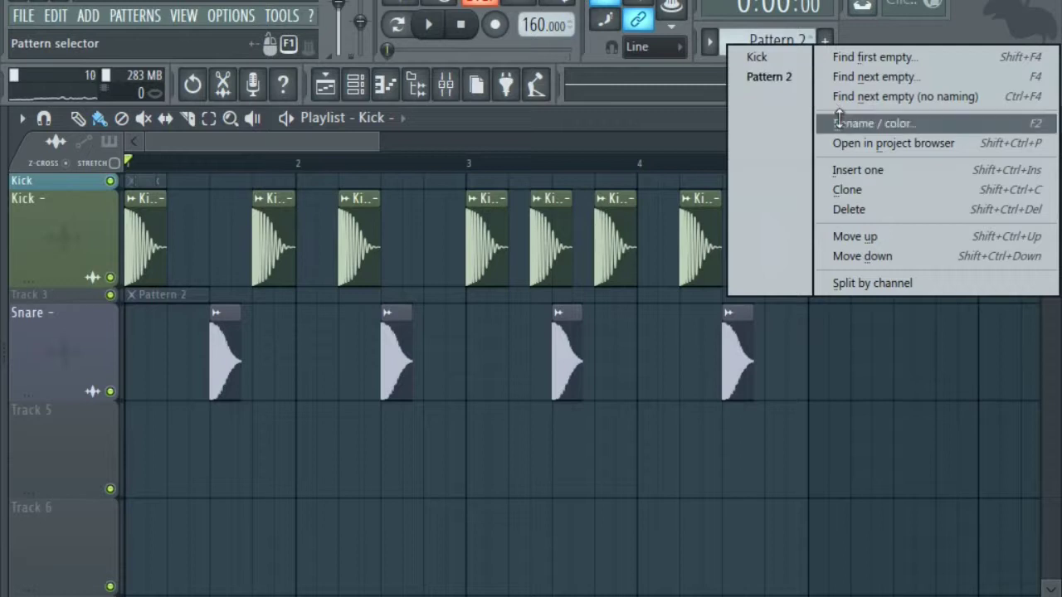
pyautogui.click(839, 119)
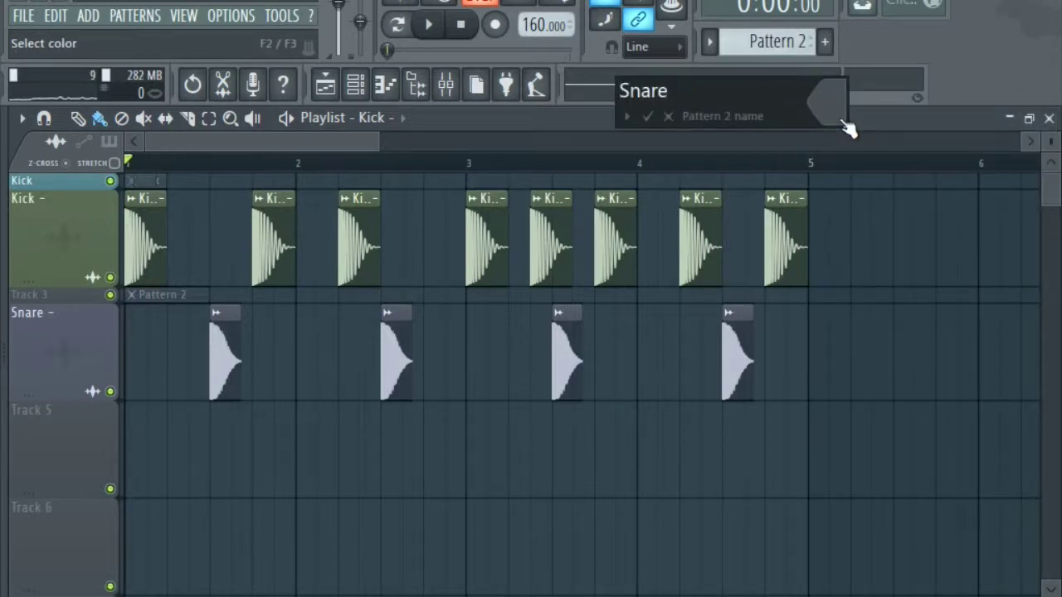
pyautogui.press('Return')
pyautogui.click(219, 458)
pyautogui.rightClick(231, 448)
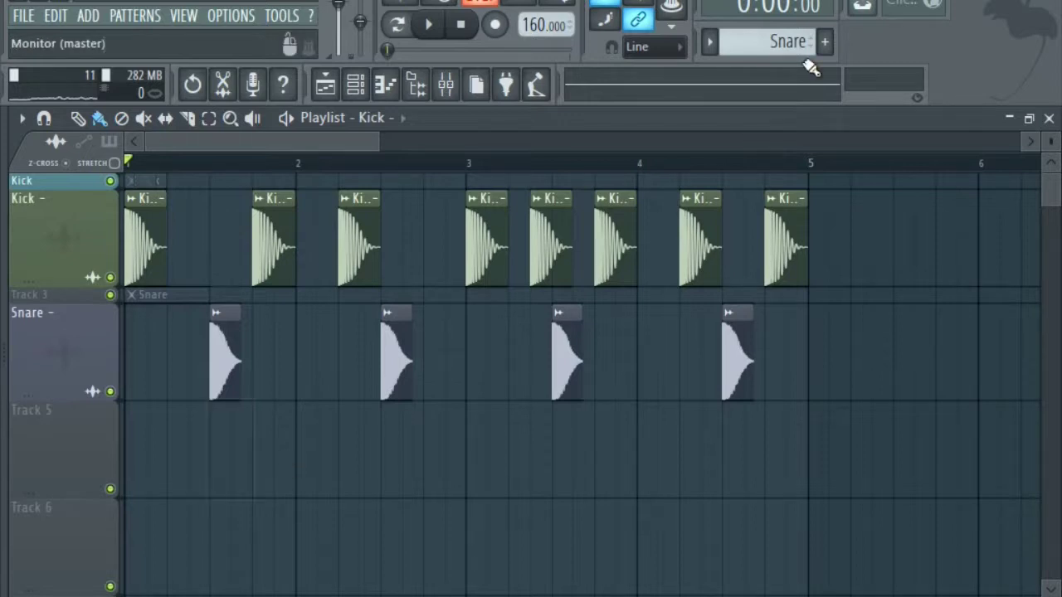
# - Create a new pattern named Chords and place it at bar 1 of playlist track 5
pyautogui.click(776, 48)
pyautogui.click(776, 80)
pyautogui.click(823, 42)
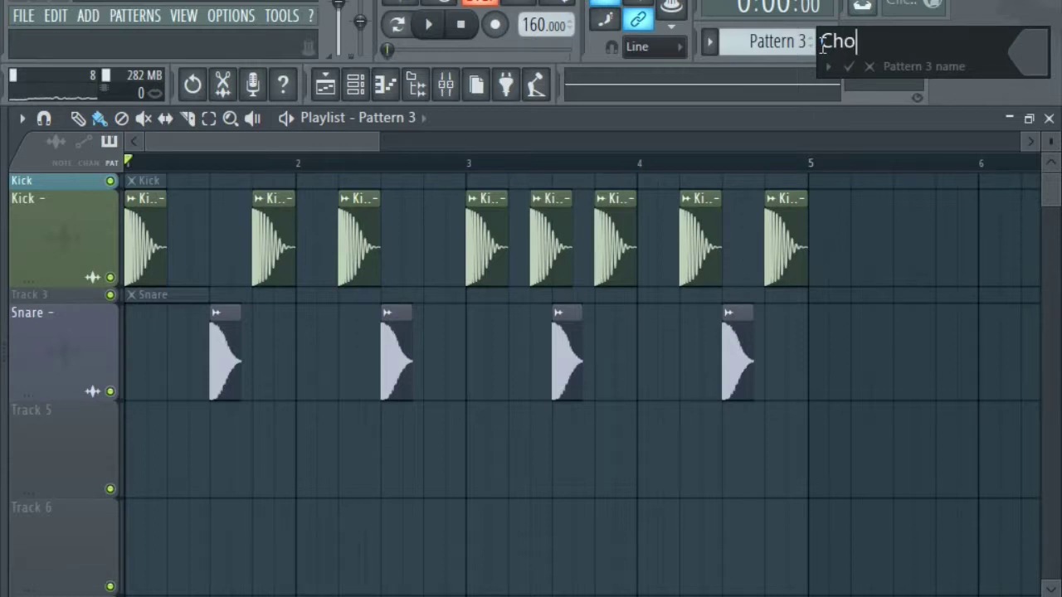
pyautogui.press('Return')
pyautogui.moveTo(256, 468); pyautogui.dragTo(176, 481)
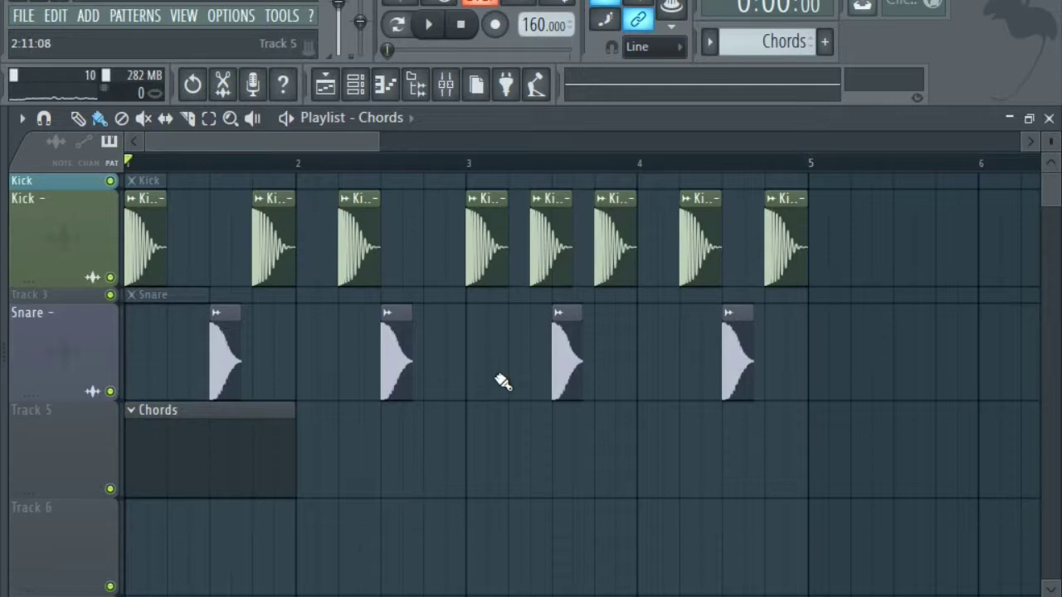
# - Add a SimSynth channel for the chords and load its INIT preset
pyautogui.click(355, 84)
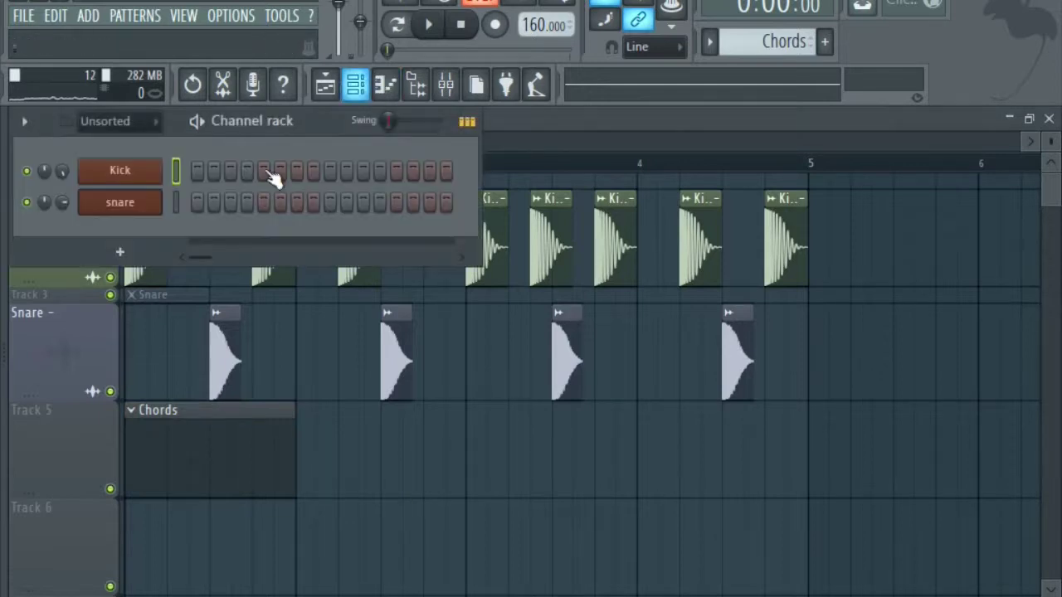
pyautogui.click(119, 251)
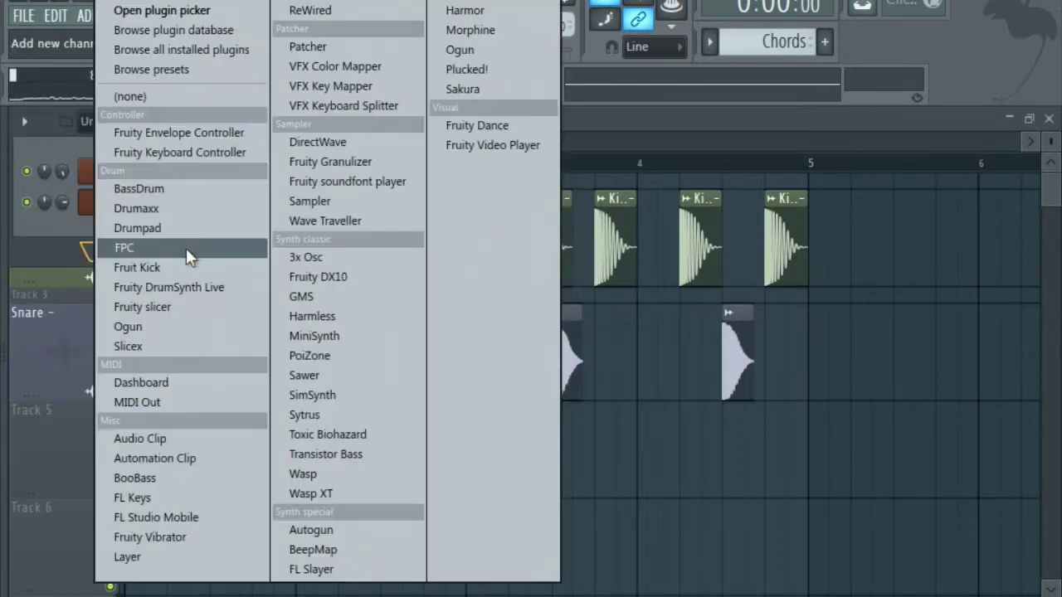
pyautogui.click(332, 392)
pyautogui.moveTo(425, 405); pyautogui.dragTo(655, 207)
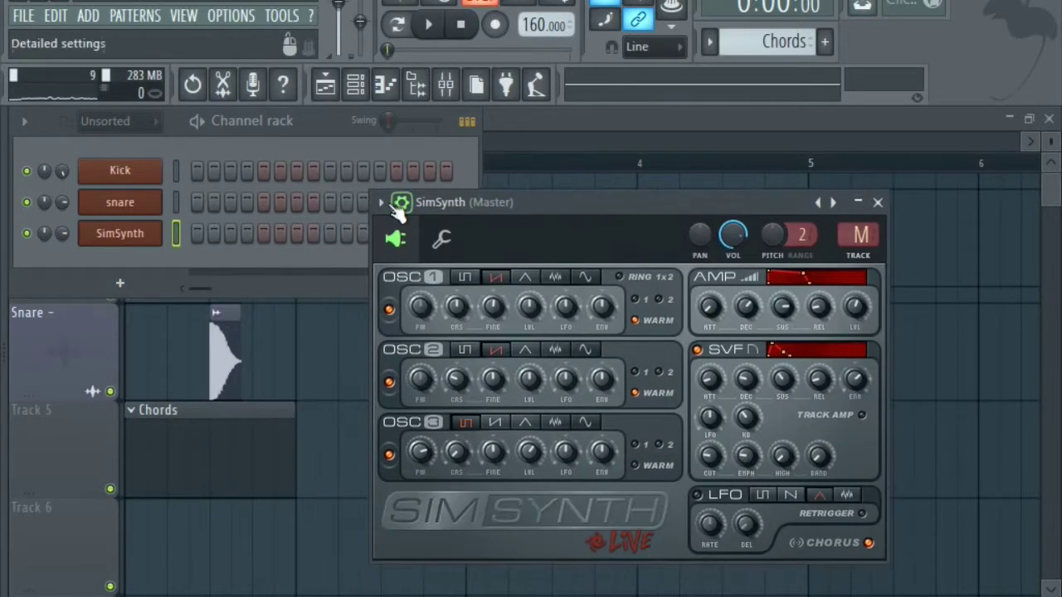
pyautogui.click(396, 202)
pyautogui.click(528, 268)
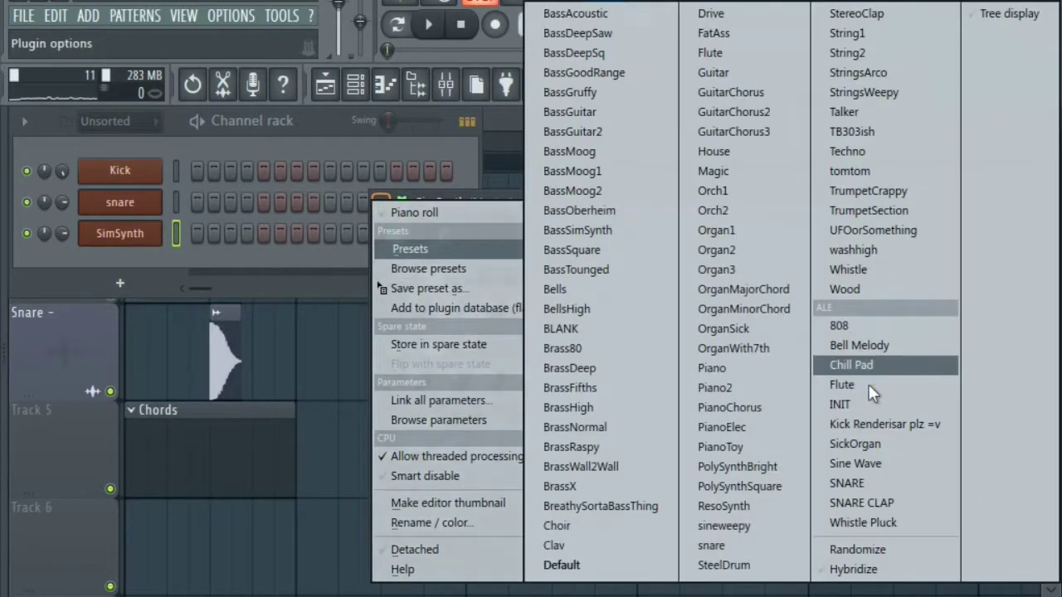
pyautogui.click(921, 405)
pyautogui.moveTo(631, 204); pyautogui.dragTo(643, 166)
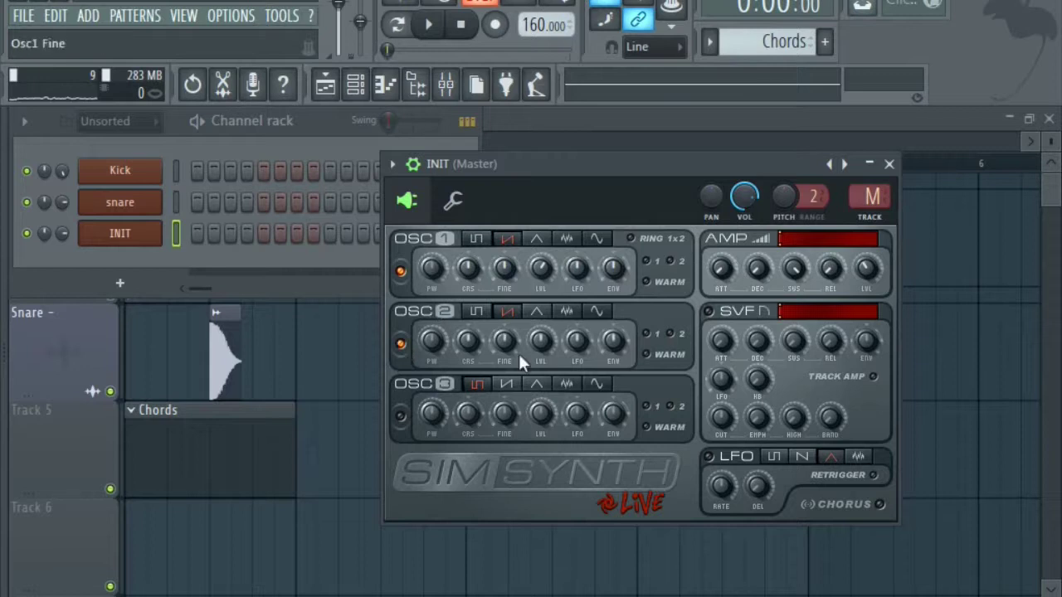
# - Enable SimSynth's third oscillator with a sawtooth wave, detune oscillators 2 and 3, switch on the chorus, and audition the sound
pyautogui.click(501, 384)
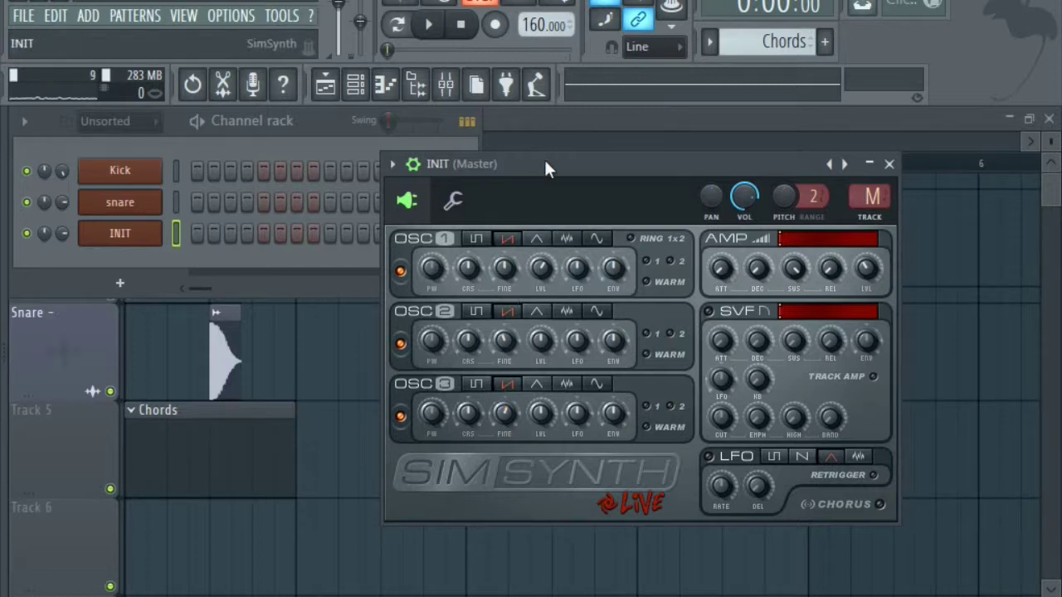
pyautogui.moveTo(546, 163); pyautogui.dragTo(551, 164)
pyautogui.press('z')
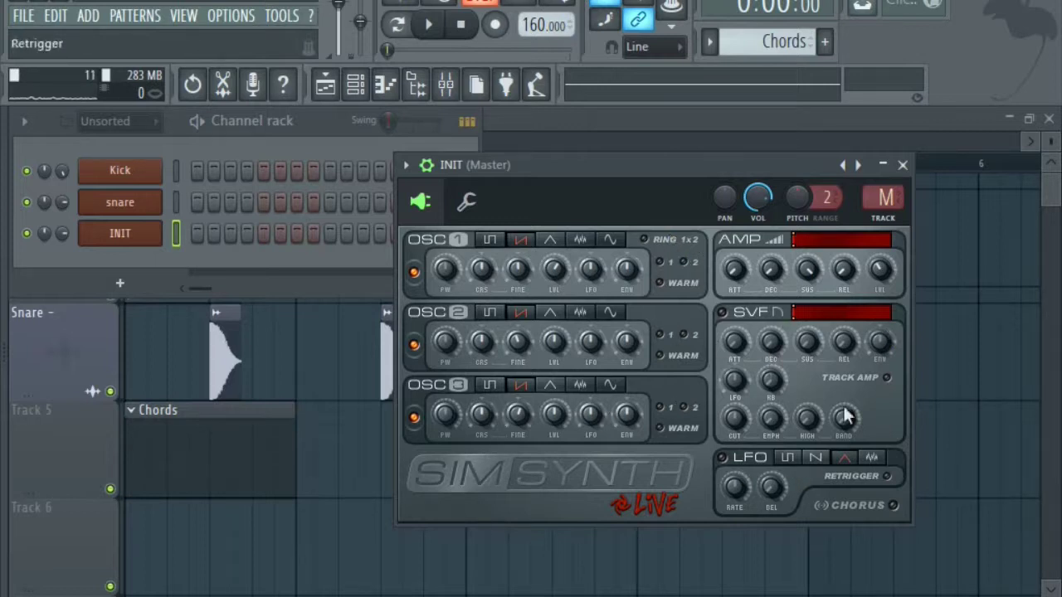
pyautogui.press('z')
pyautogui.press('z')
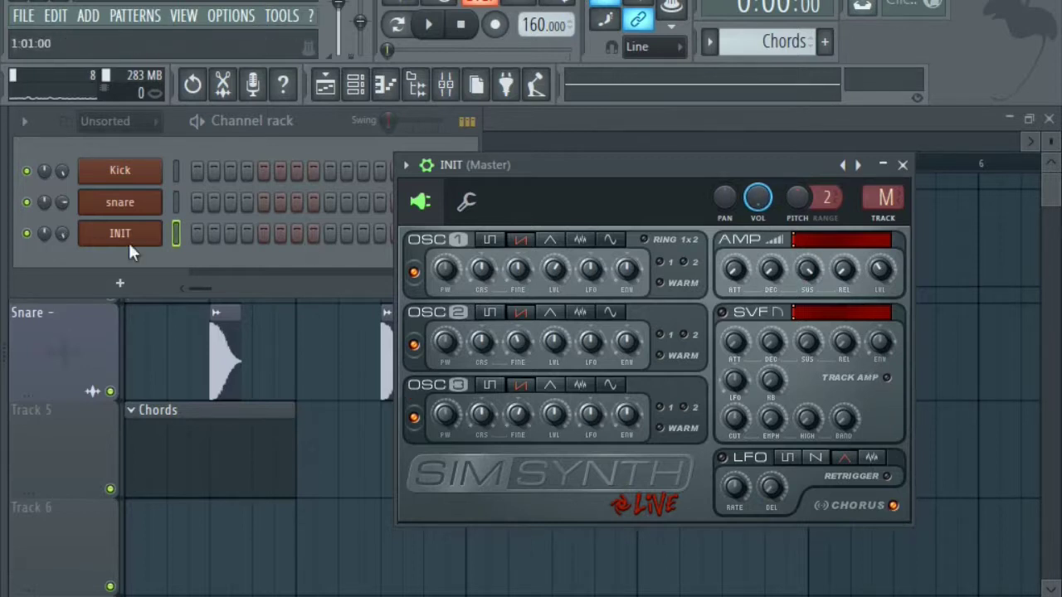
# - Reset the INIT channel's volume to its default
pyautogui.rightClick(161, 231)
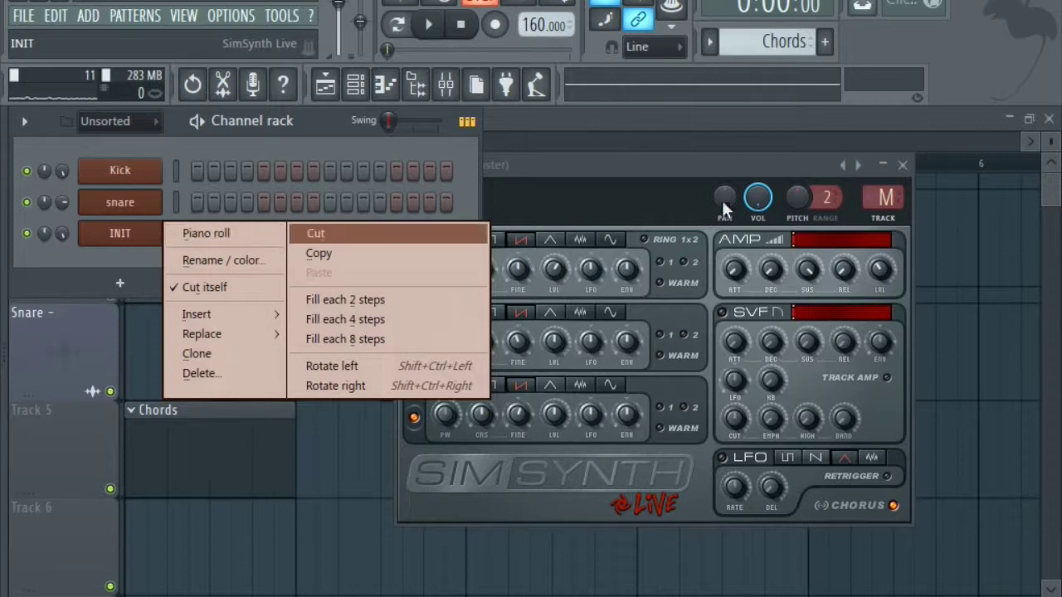
pyautogui.rightClick(751, 202)
pyautogui.click(769, 213)
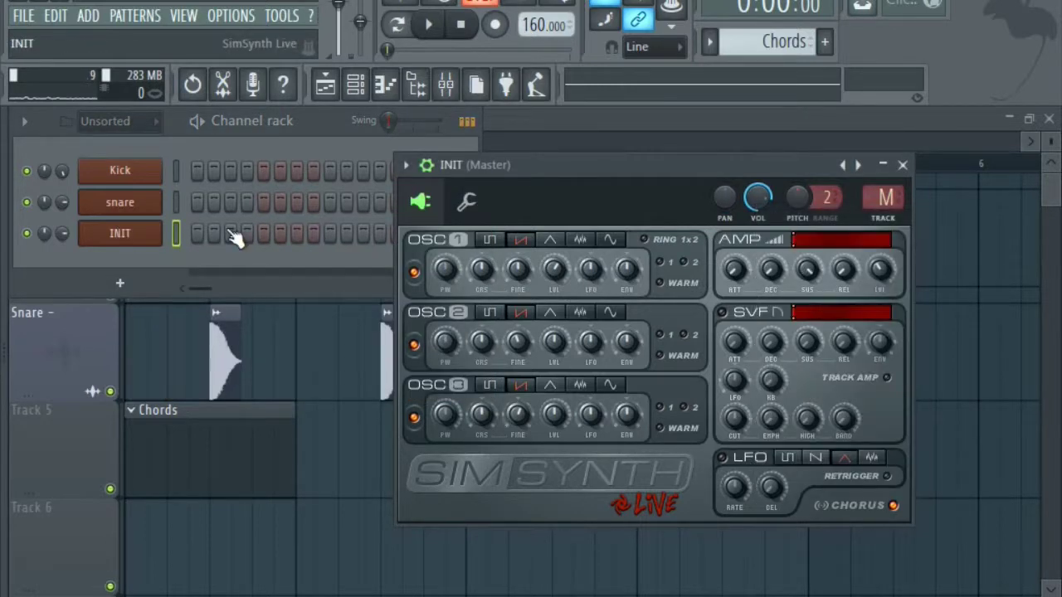
# - Open the INIT channel's piano roll full size and stamp a half-bar Major 7th chord on G4 at bar 1
pyautogui.rightClick(148, 234)
pyautogui.click(199, 234)
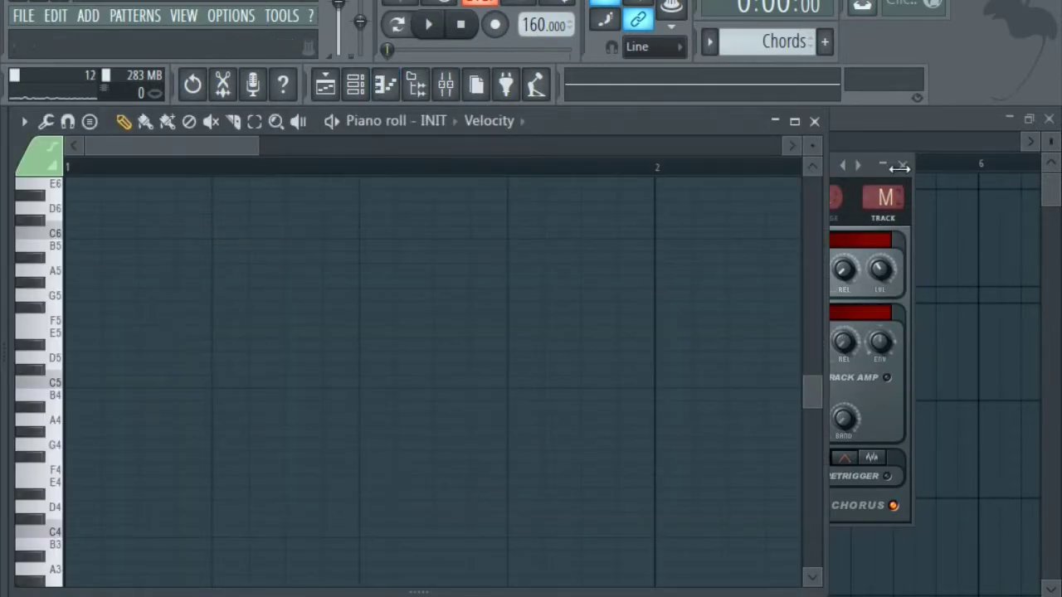
pyautogui.click(794, 121)
pyautogui.click(88, 118)
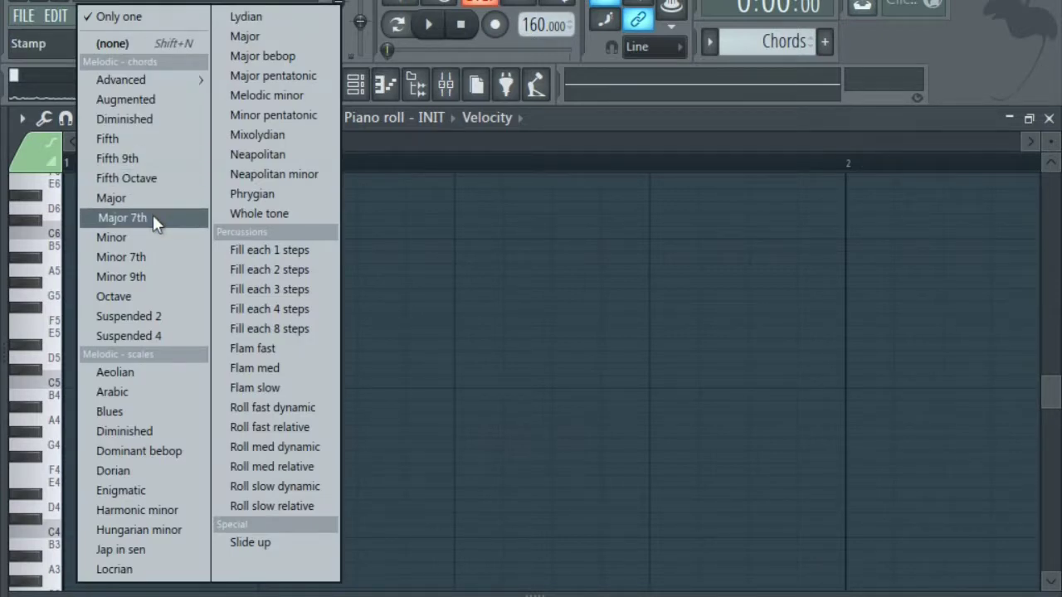
pyautogui.click(153, 217)
pyautogui.click(63, 445)
pyautogui.moveTo(338, 152); pyautogui.dragTo(506, 168)
# - Stamp a Minor chord on D4 in the second half of bar 1
pyautogui.click(90, 123)
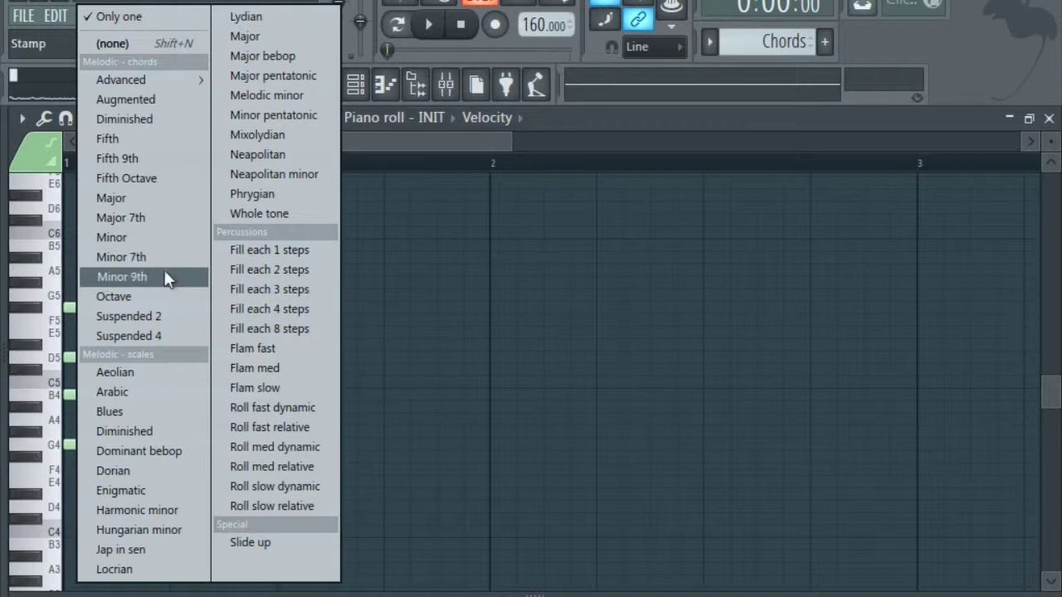
pyautogui.click(160, 237)
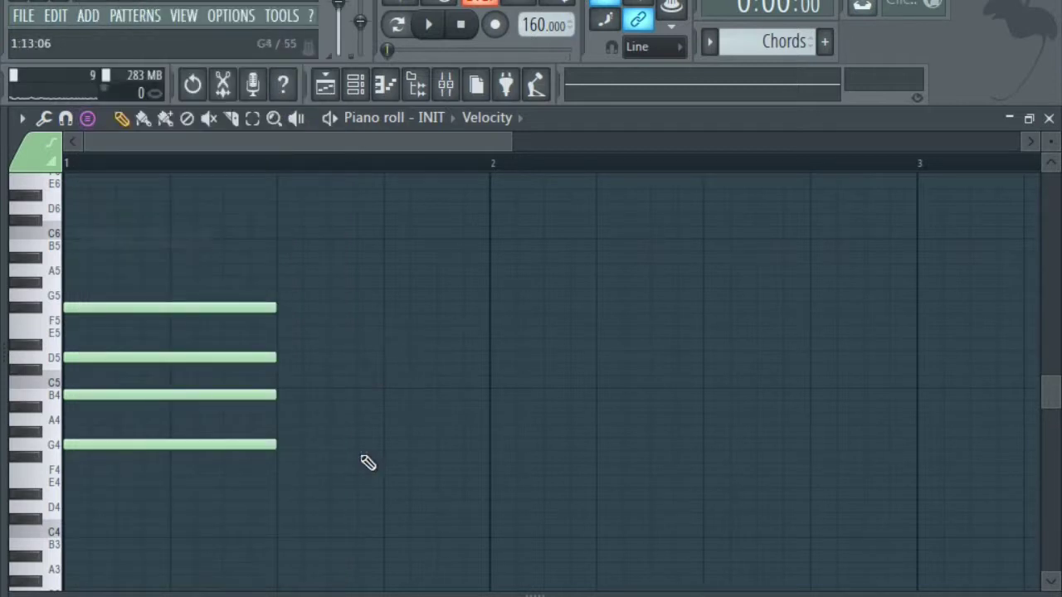
pyautogui.click(286, 504)
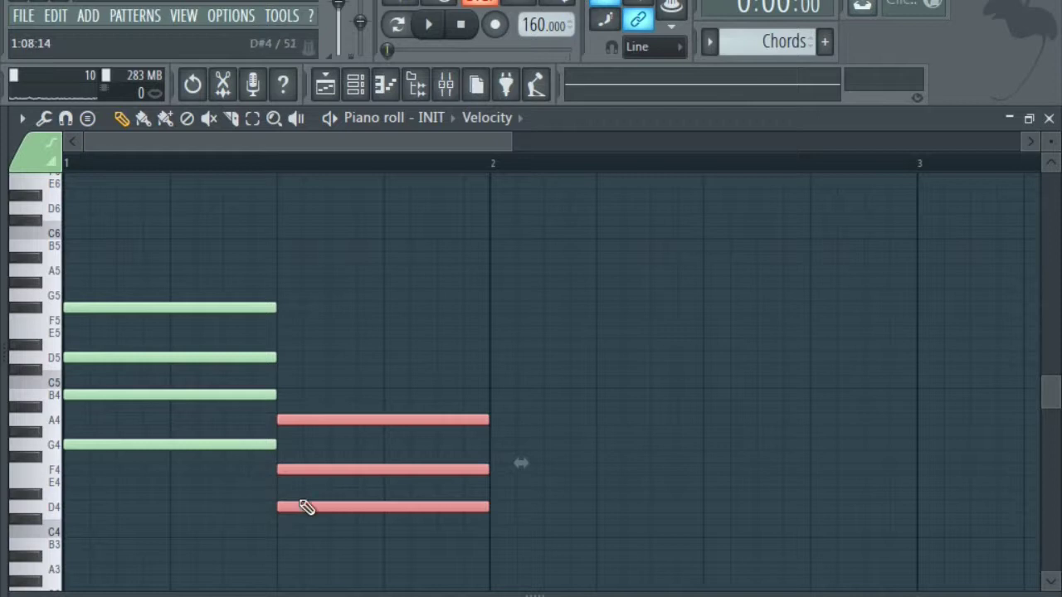
# - Audition the G4, D4 and D#4 keys and try a D#4 note at the start of bar 2
pyautogui.click(53, 452)
pyautogui.click(50, 508)
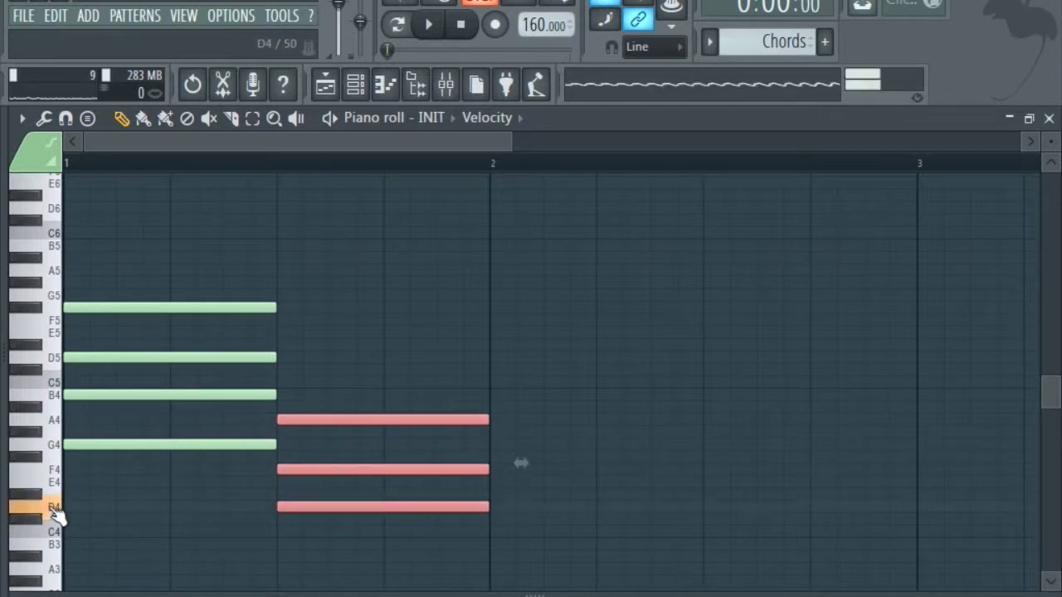
pyautogui.click(41, 495)
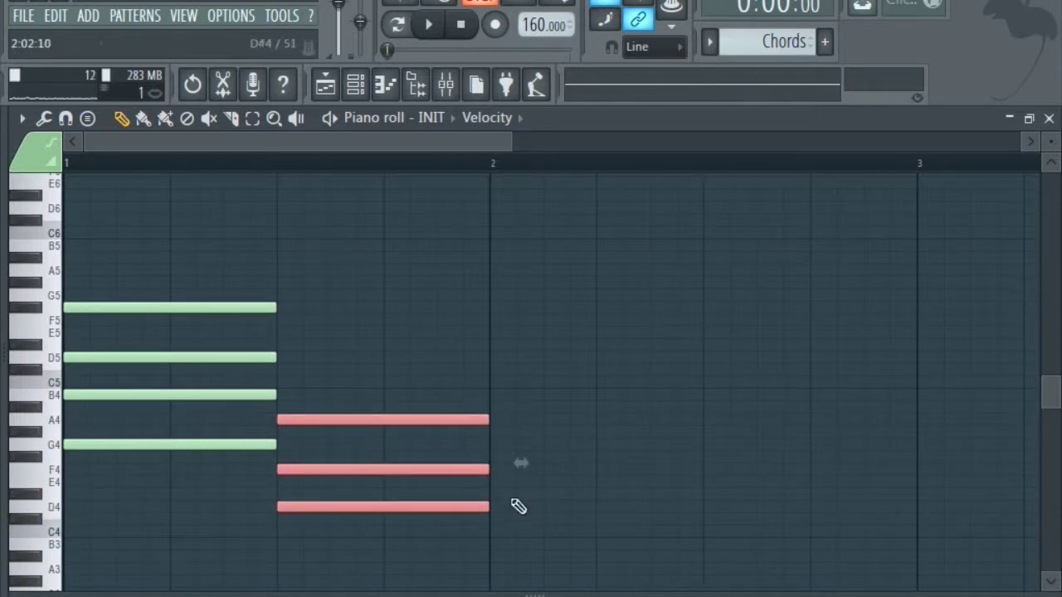
pyautogui.click(514, 495)
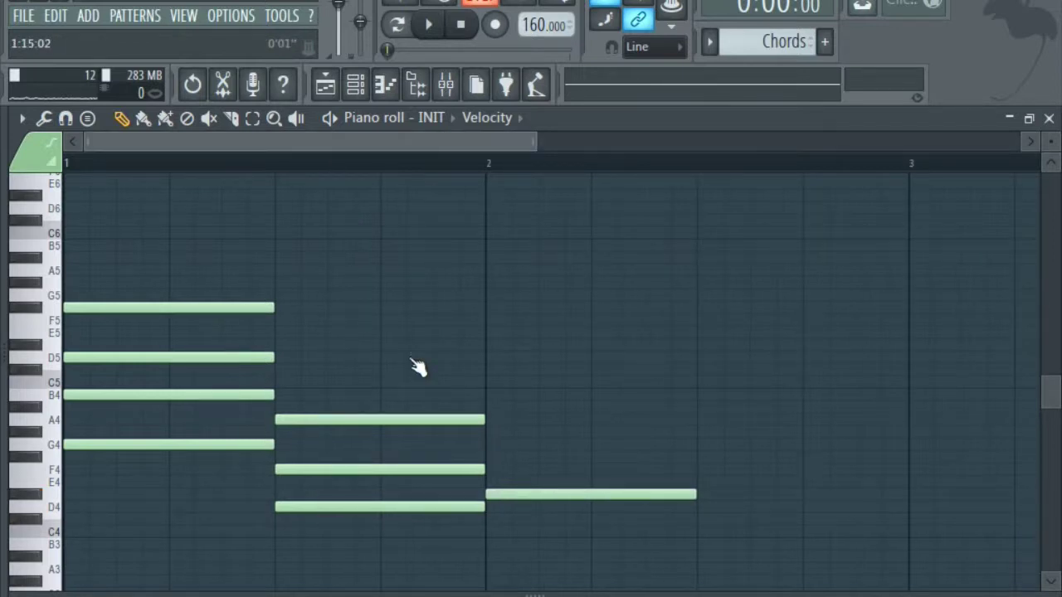
pyautogui.keyDown('ctrl'); pyautogui.scroll(-2, 361, 400); pyautogui.keyUp('ctrl')
pyautogui.moveTo(378, 495); pyautogui.dragTo(60, 309)
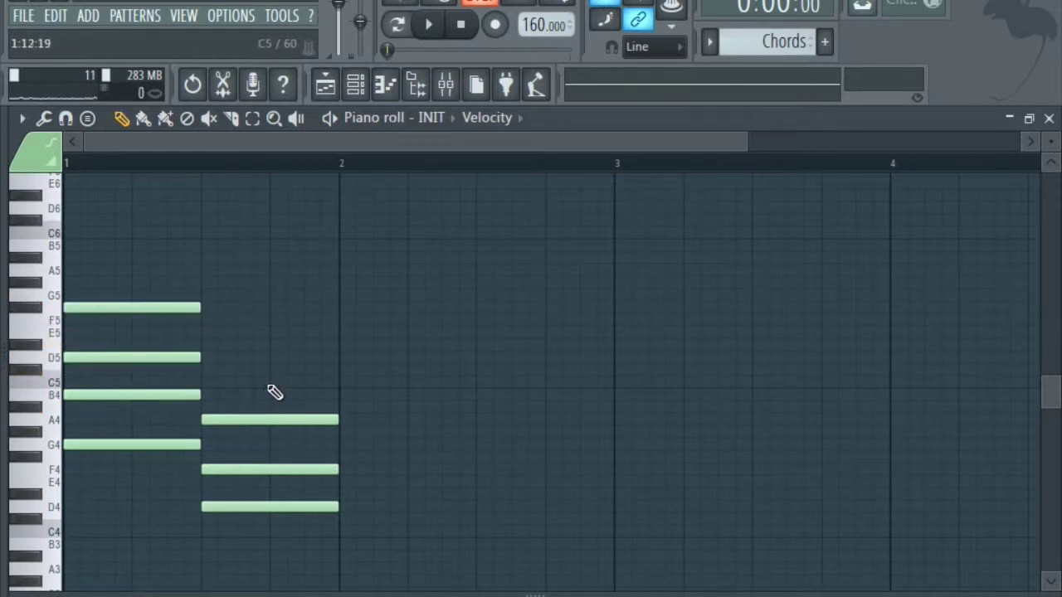
pyautogui.click(186, 507)
pyautogui.click(208, 470)
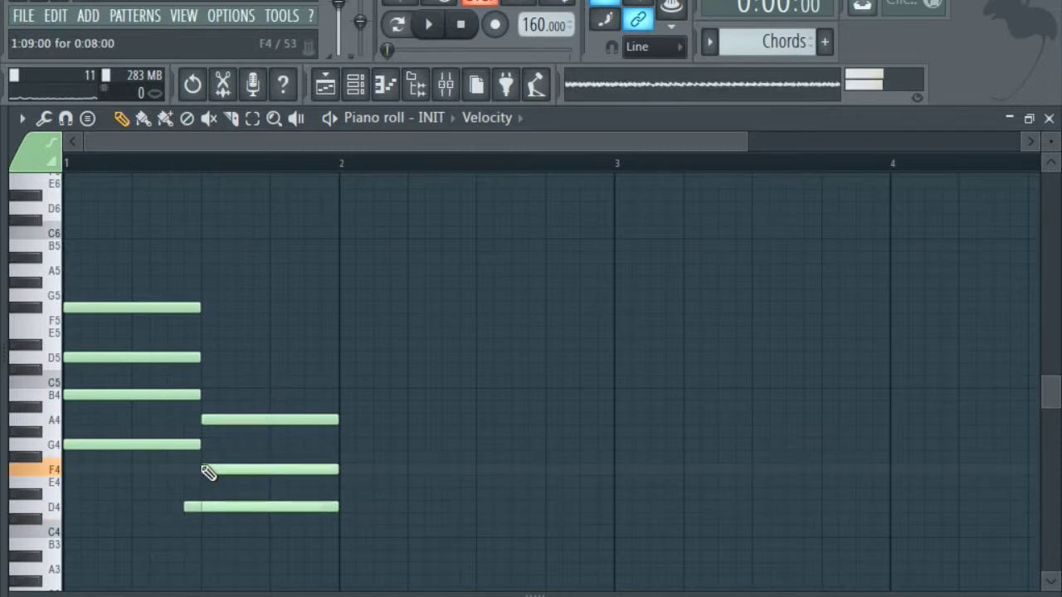
pyautogui.click(202, 420)
pyautogui.hotkey('ctrl', 'z')
pyautogui.click(256, 508)
pyautogui.moveTo(256, 508); pyautogui.dragTo(273, 507)
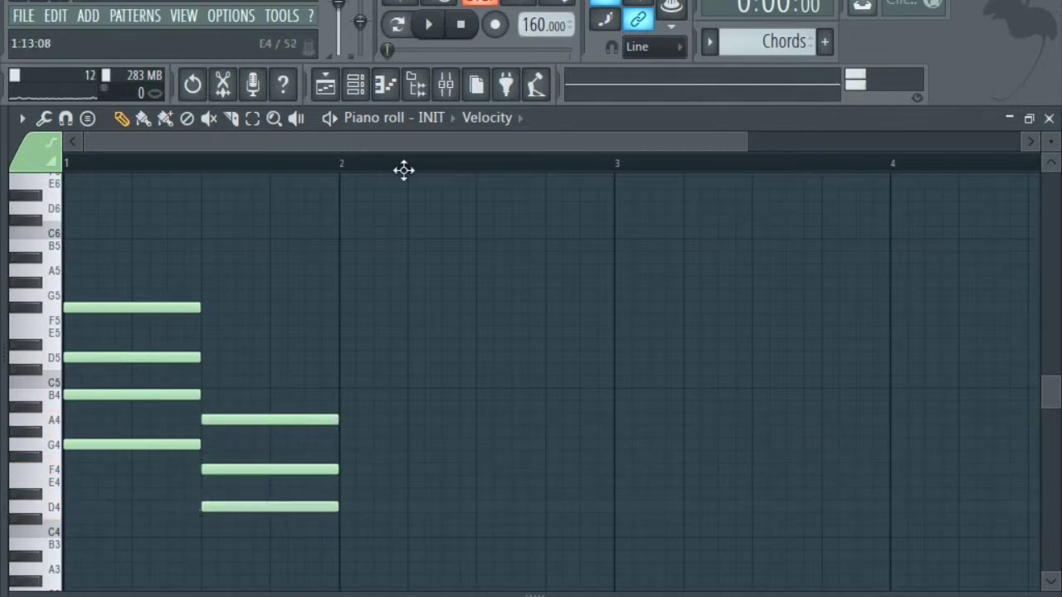
# - Switch playback to pattern mode and listen to the start of the chord pattern
pyautogui.click(442, 29)
pyautogui.click(476, 30)
pyautogui.click(405, 4)
pyautogui.click(398, 24)
pyautogui.click(428, 25)
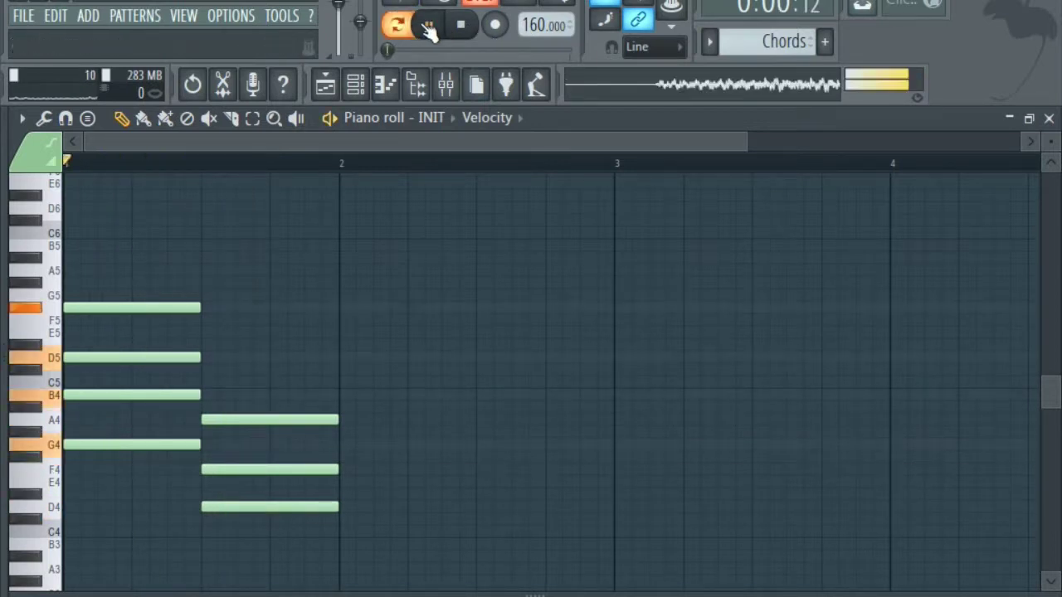
pyautogui.click(469, 32)
# - Try the first chord's top note at F5, settle it on G5, and check it in playback
pyautogui.moveTo(109, 311); pyautogui.dragTo(109, 324)
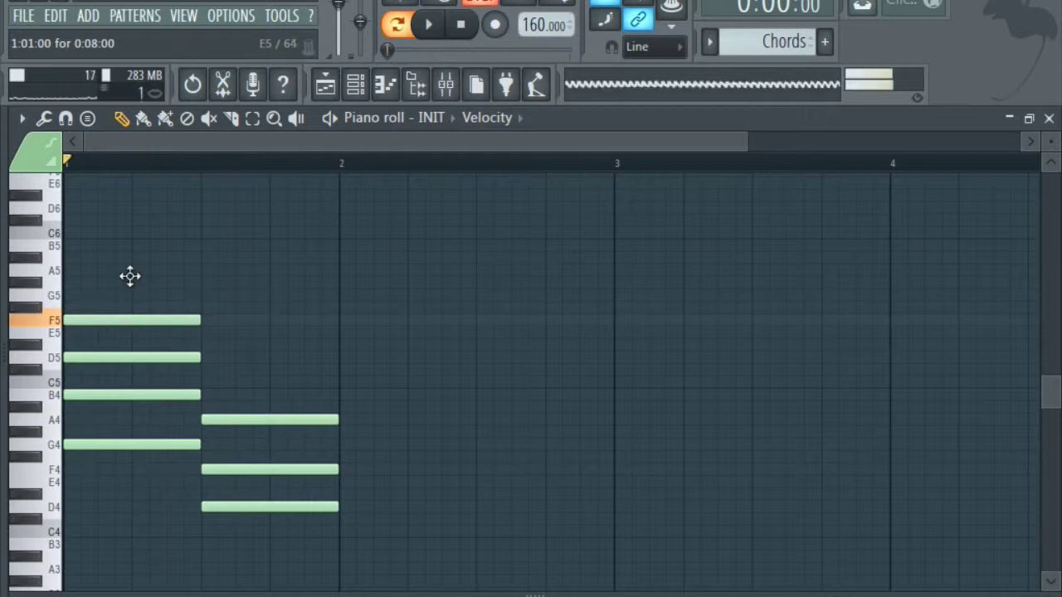
pyautogui.click(425, 26)
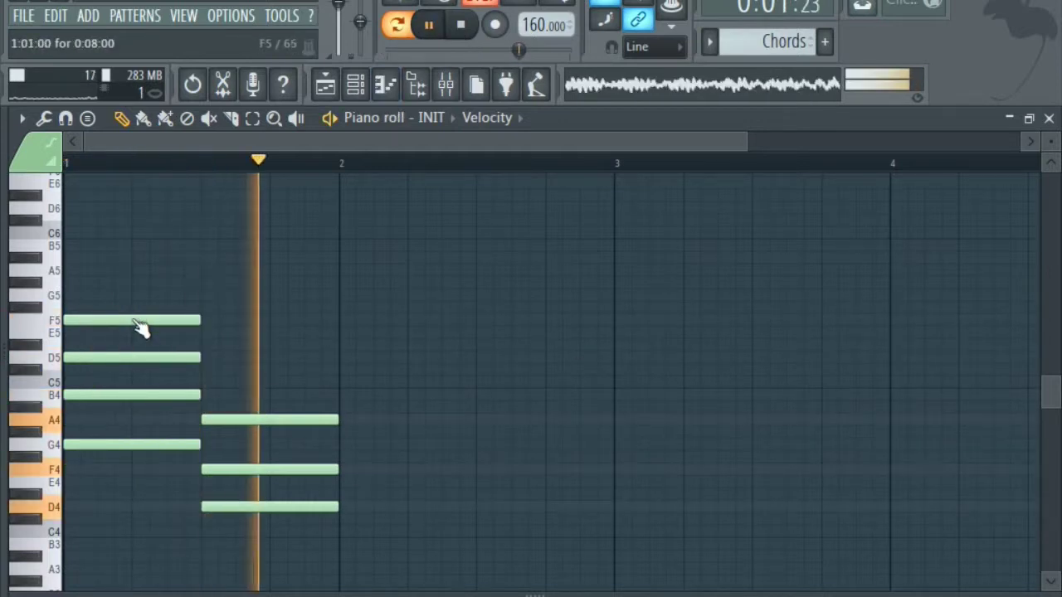
pyautogui.moveTo(137, 321); pyautogui.dragTo(131, 285)
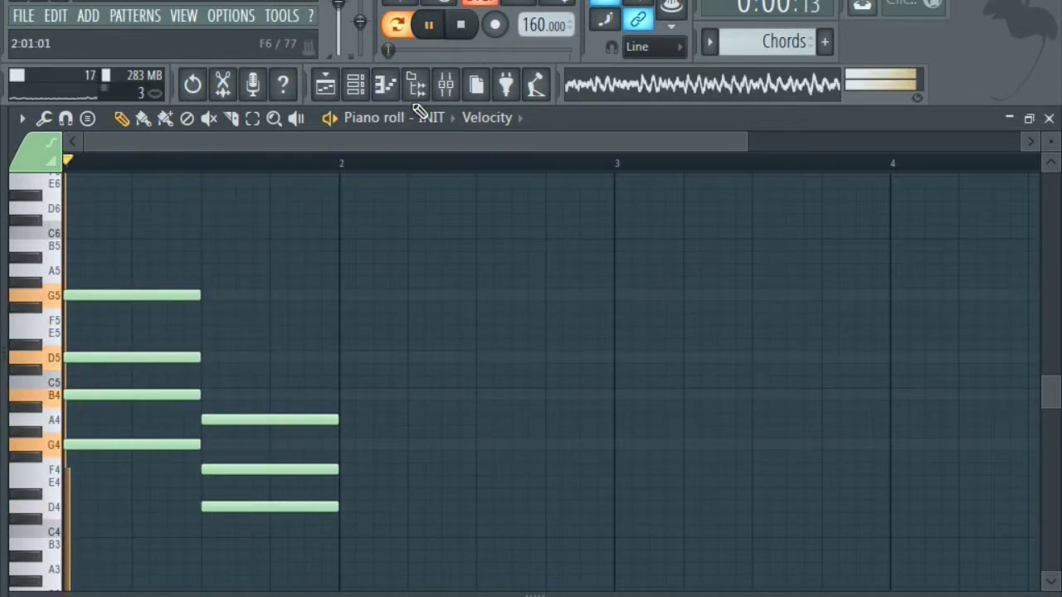
pyautogui.click(461, 30)
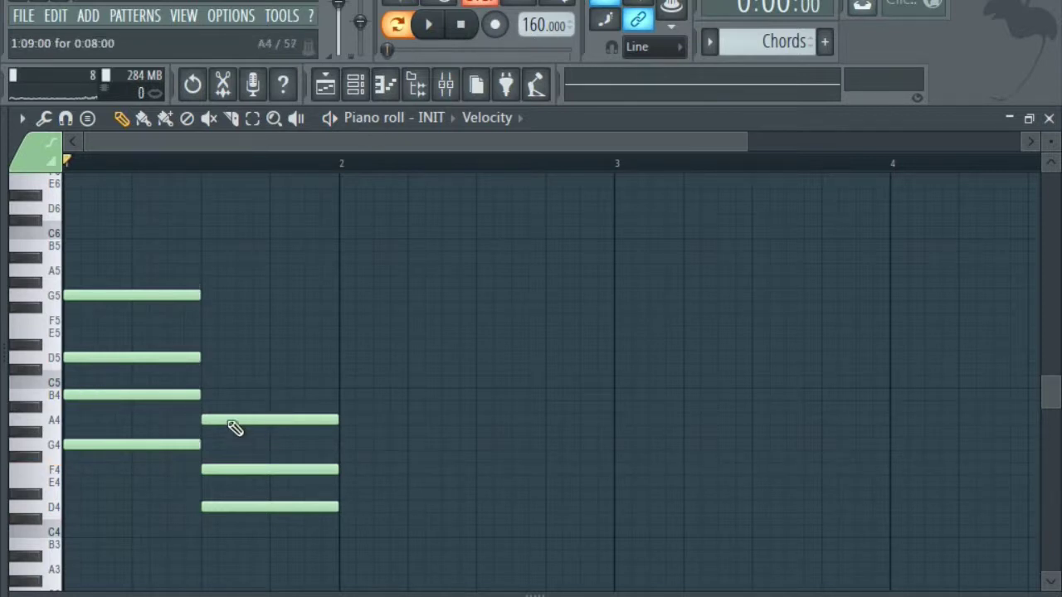
# - Add a D5 note on top of the second chord, play the pattern, and remove the stray A5 note
pyautogui.click(208, 346)
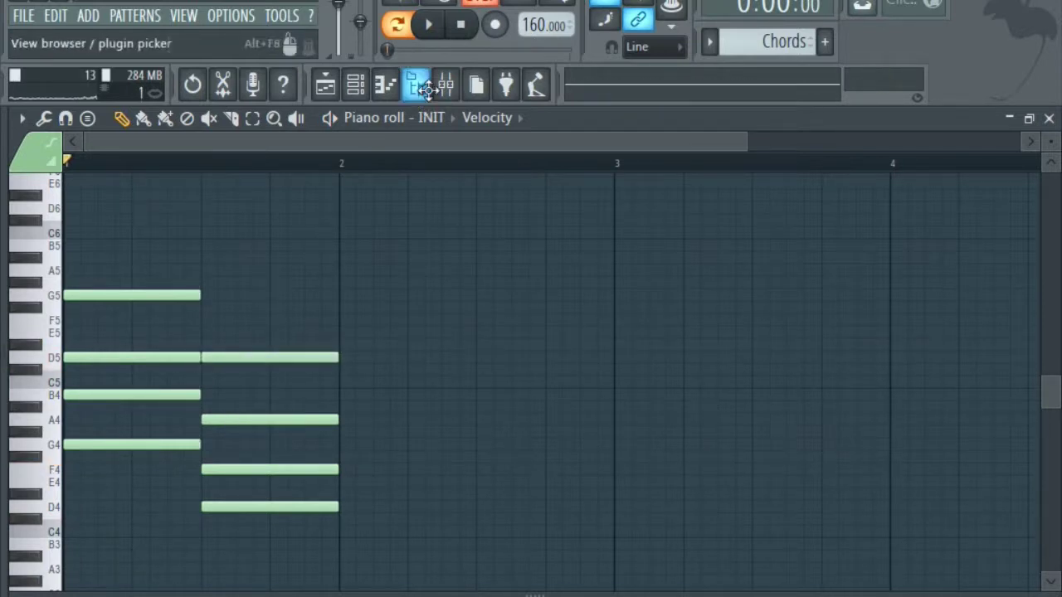
pyautogui.click(429, 24)
pyautogui.click(586, 271)
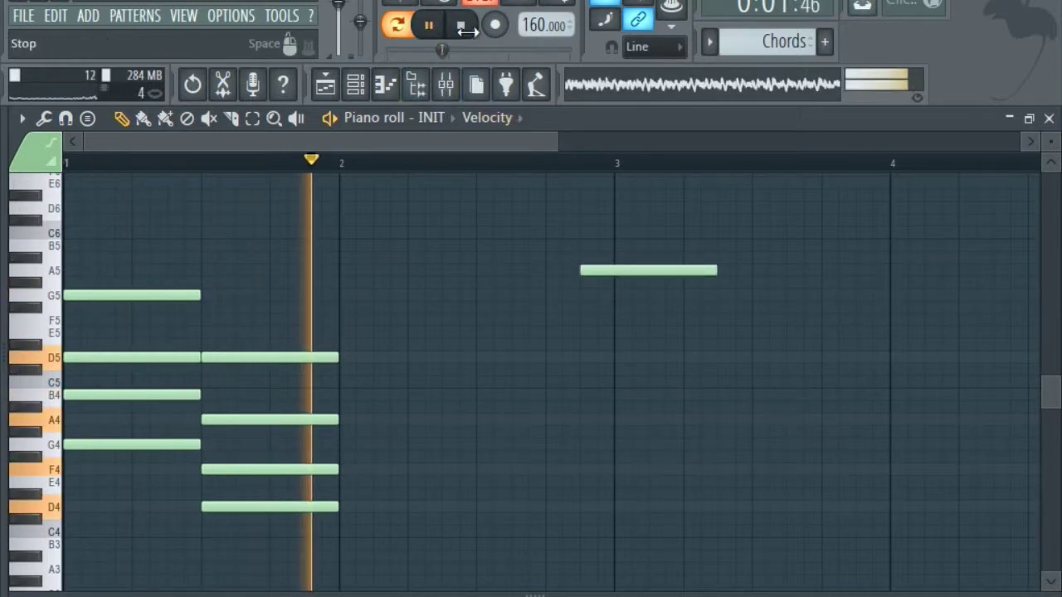
pyautogui.press('space')
pyautogui.rightClick(610, 270)
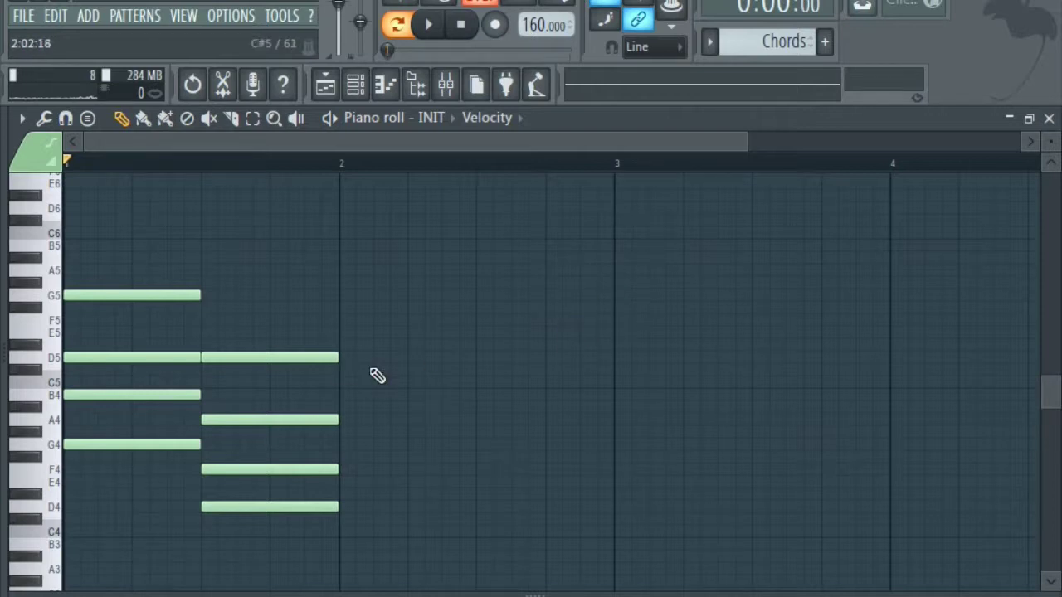
# - Move the whole second chord to beat 2 of bar 2 and lengthen the first chord to meet it
pyautogui.click(252, 122)
pyautogui.moveTo(315, 243); pyautogui.dragTo(309, 526)
pyautogui.click(121, 118)
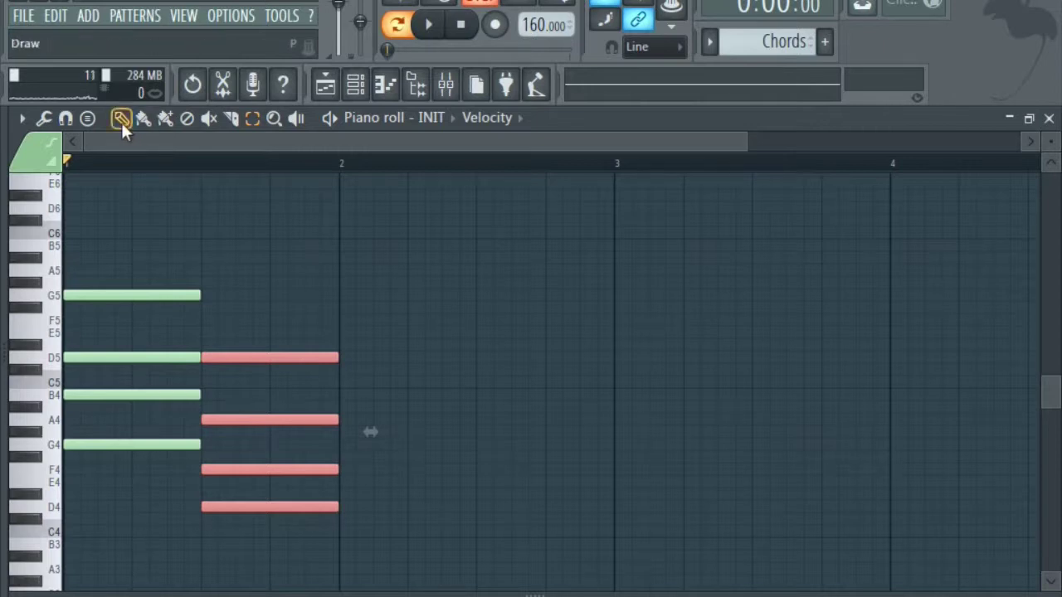
pyautogui.moveTo(213, 353); pyautogui.dragTo(423, 357)
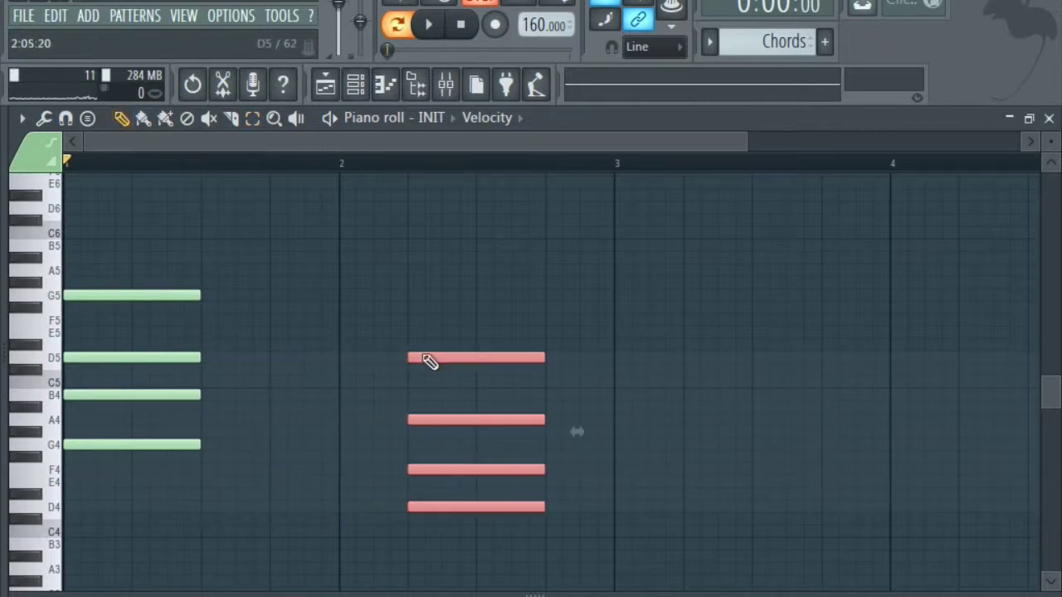
pyautogui.click(448, 313)
pyautogui.hotkey('ctrl', 'l')
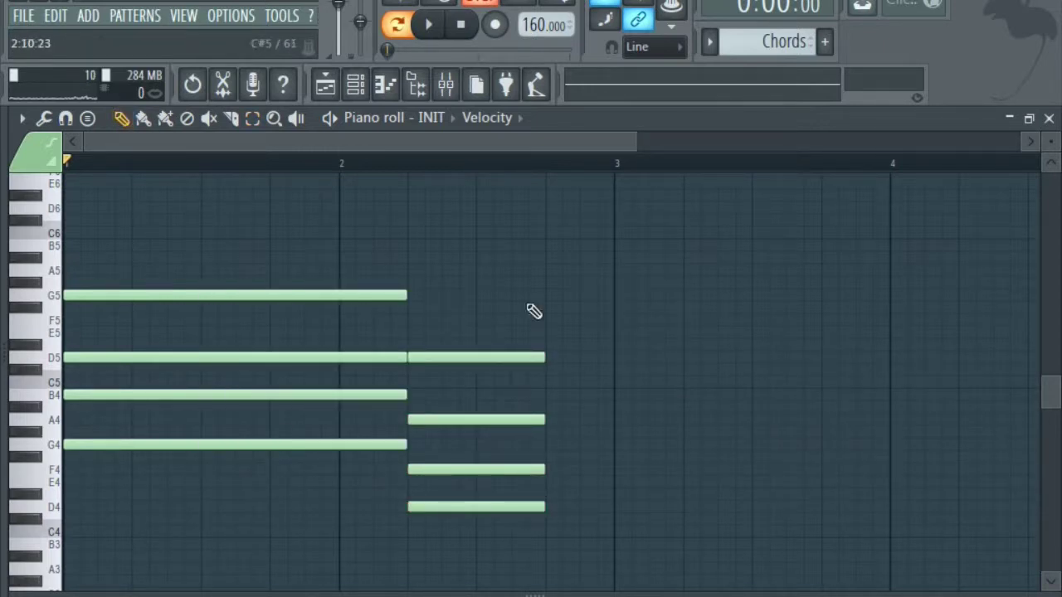
# - Lengthen the second chord up to bar 3 with quick legato, using a temporary A5 note at bar 3
pyautogui.scroll(-2, 958, 148)
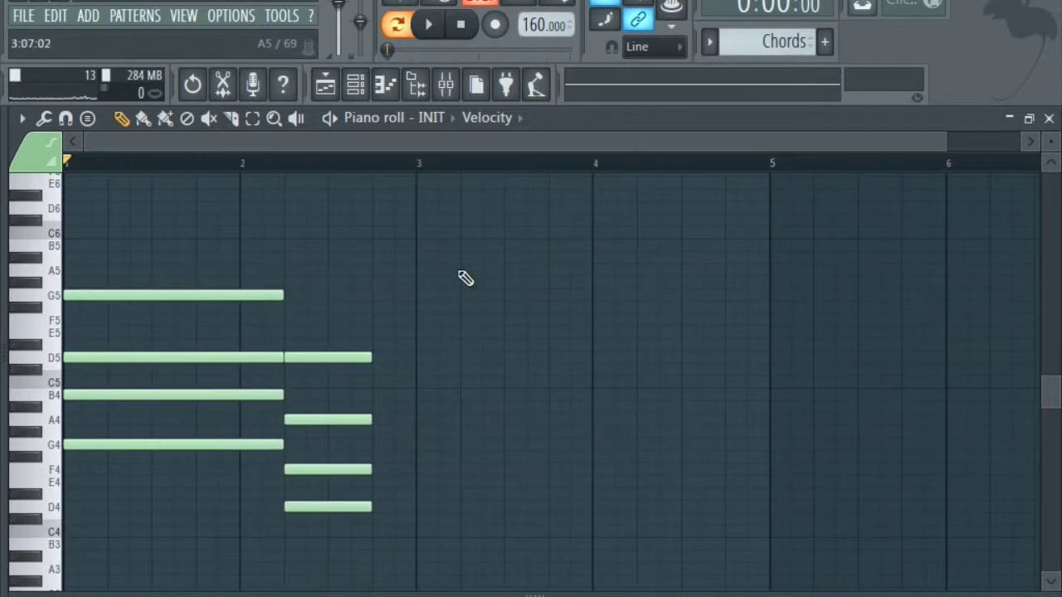
pyautogui.click(428, 272)
pyautogui.hotkey('ctrl', 'l')
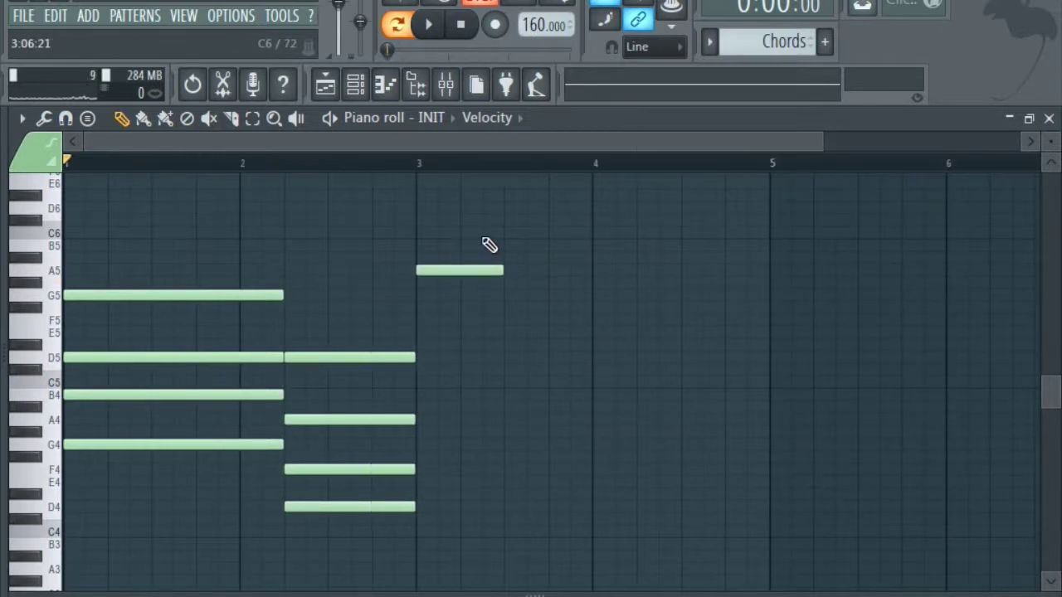
pyautogui.rightClick(464, 271)
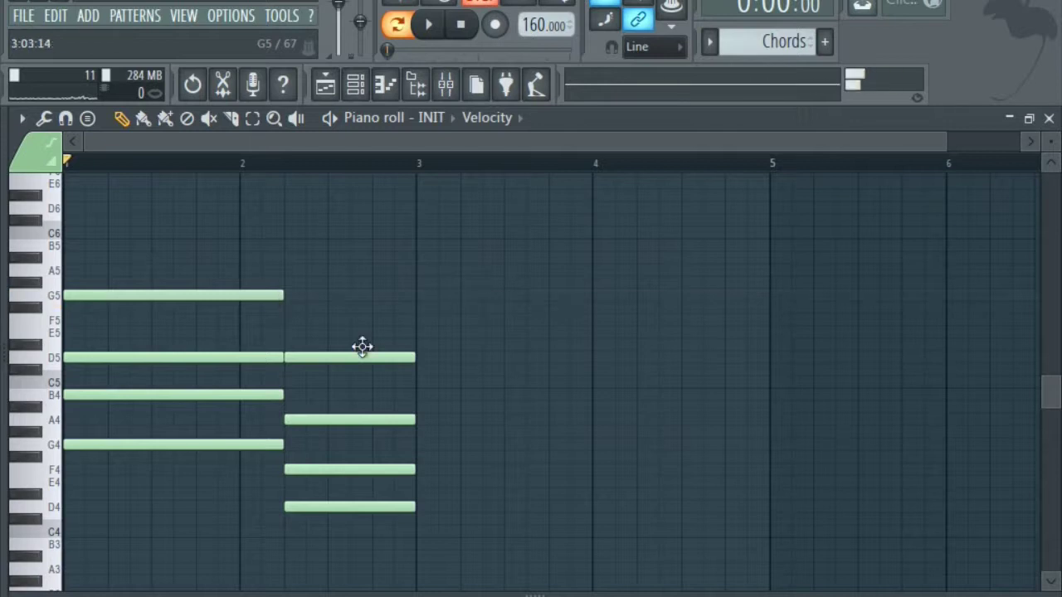
# - Place the next two root notes: C4 at bar 3 lasting five beats and F4 at beat 2 of bar 4 lasting three beats
pyautogui.click(425, 495)
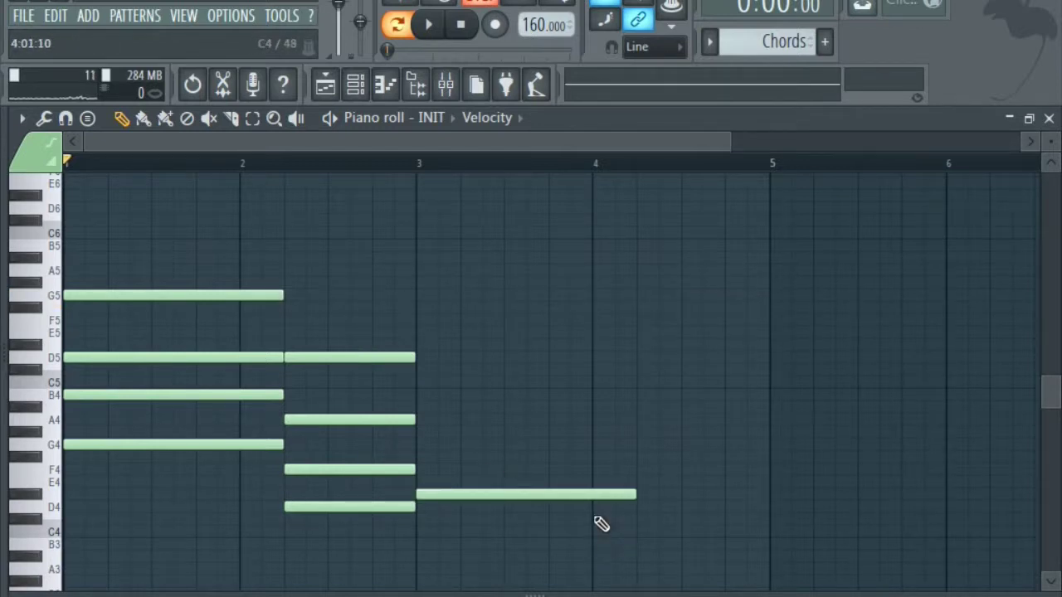
pyautogui.moveTo(452, 493); pyautogui.dragTo(455, 470)
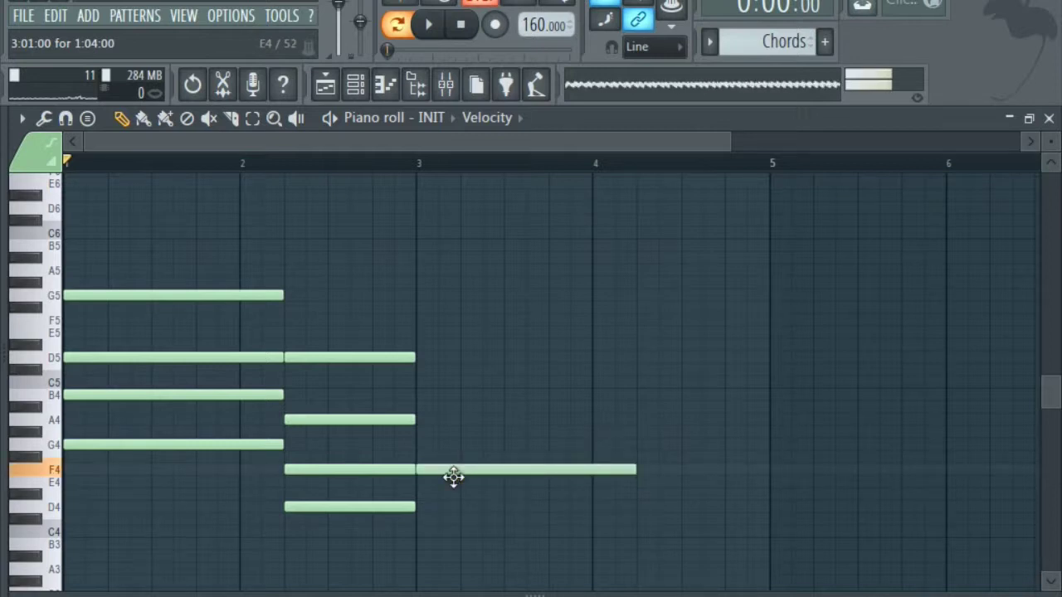
pyautogui.click(594, 447)
pyautogui.moveTo(596, 449); pyautogui.dragTo(543, 545)
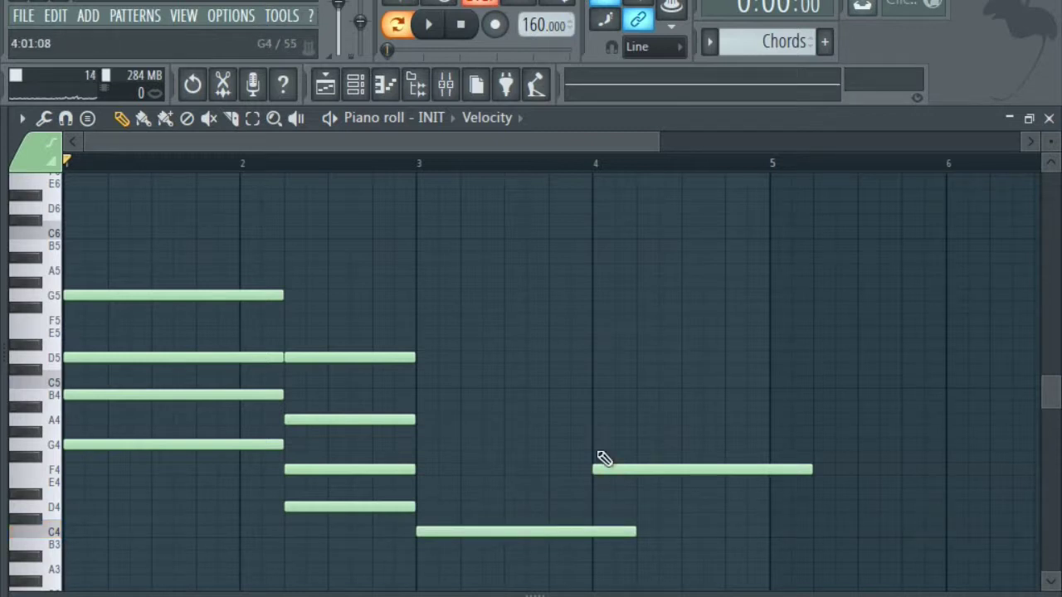
pyautogui.click(389, 507)
pyautogui.rightClick(665, 470)
pyautogui.click(632, 472)
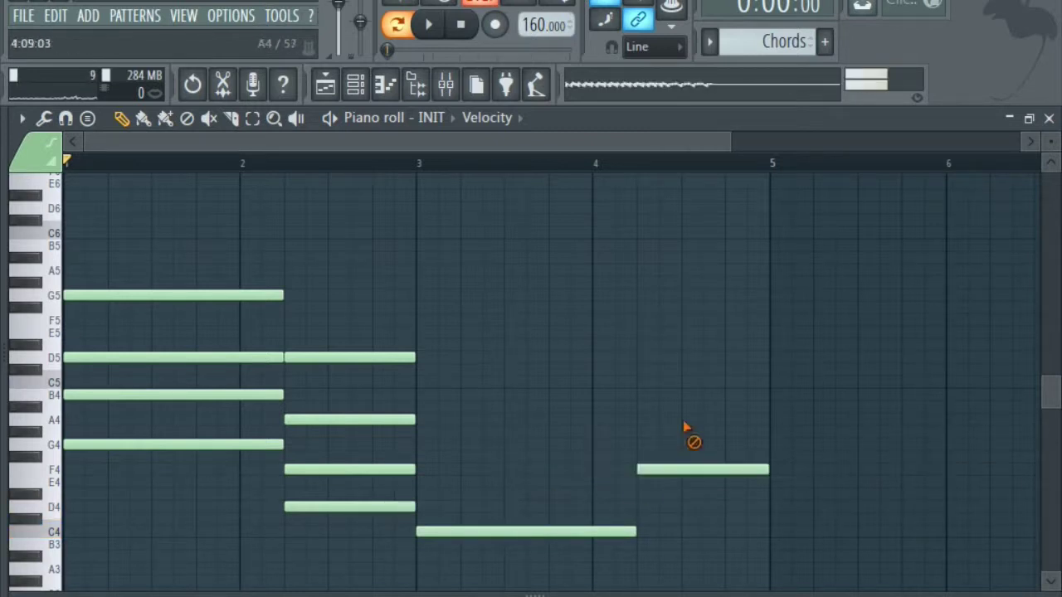
# - Complete the third chord by adding E4, G4 and C5 above its C4 root
pyautogui.click(430, 482)
pyautogui.click(417, 443)
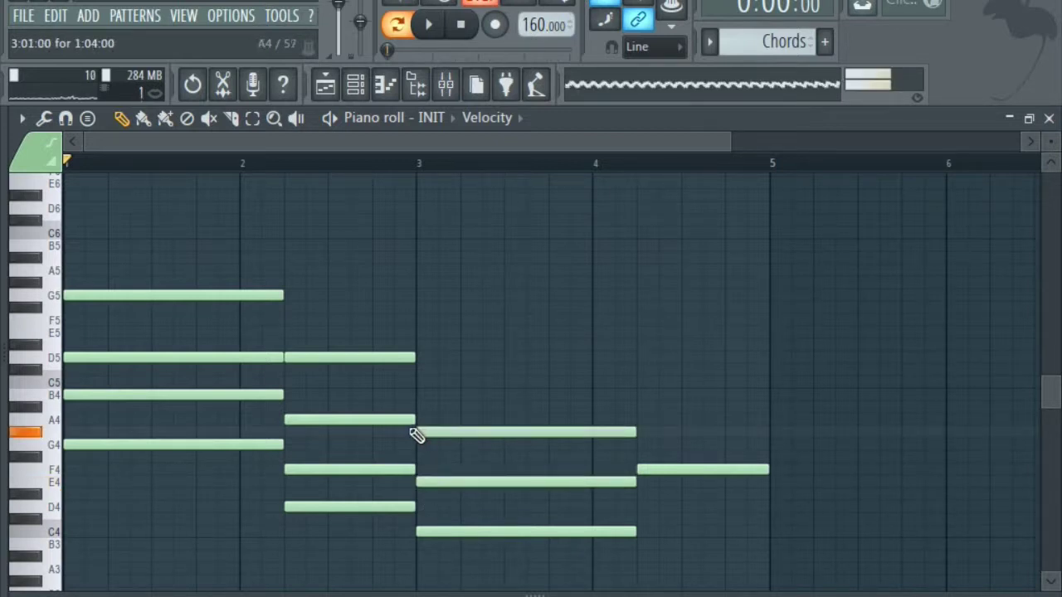
pyautogui.click(408, 384)
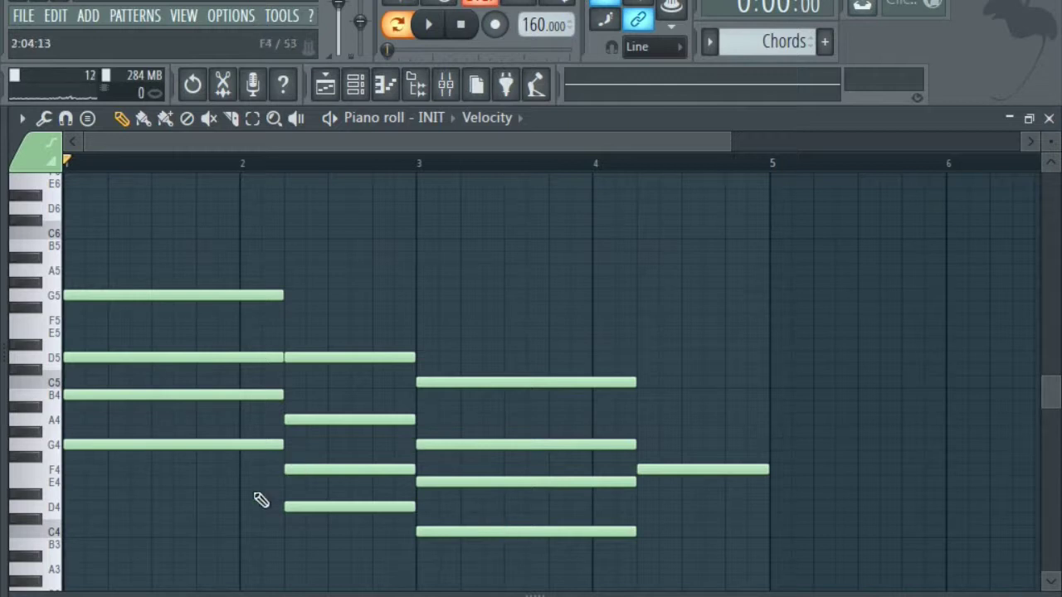
# - Try a duplicate of the third chord ending at bar 5 and delete the duplicated notes
pyautogui.click(252, 118)
pyautogui.moveTo(218, 201); pyautogui.dragTo(208, 498)
pyautogui.click(122, 119)
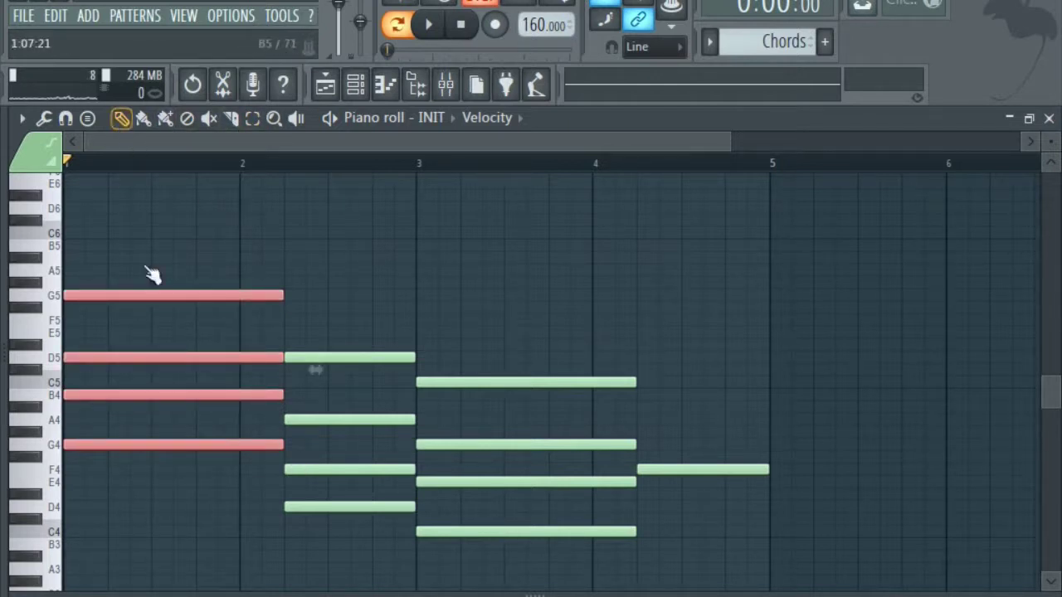
pyautogui.moveTo(142, 290); pyautogui.dragTo(620, 370)
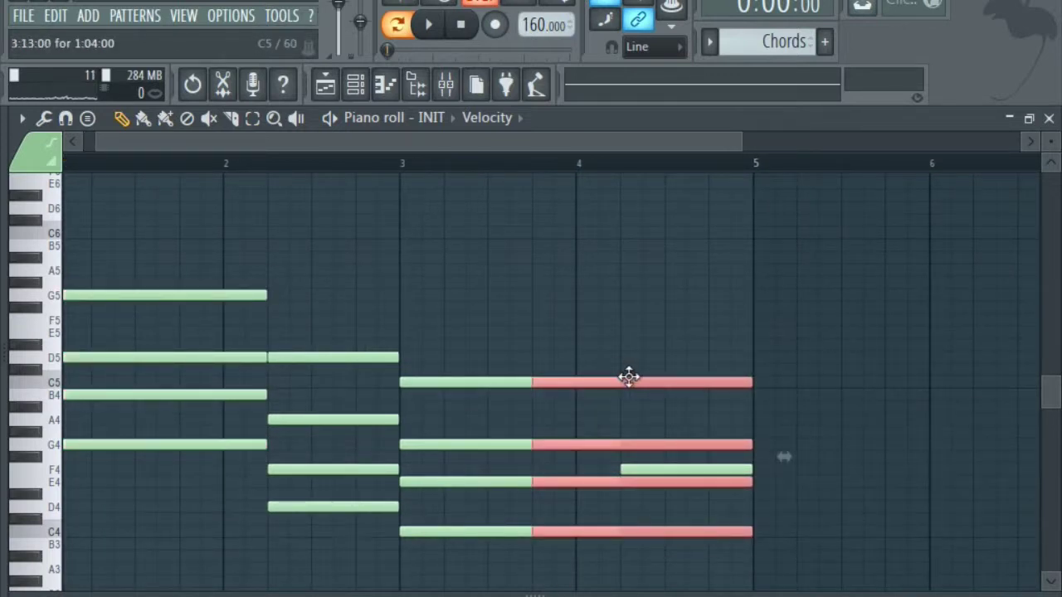
pyautogui.rightClick(628, 379)
pyautogui.rightClick(647, 449)
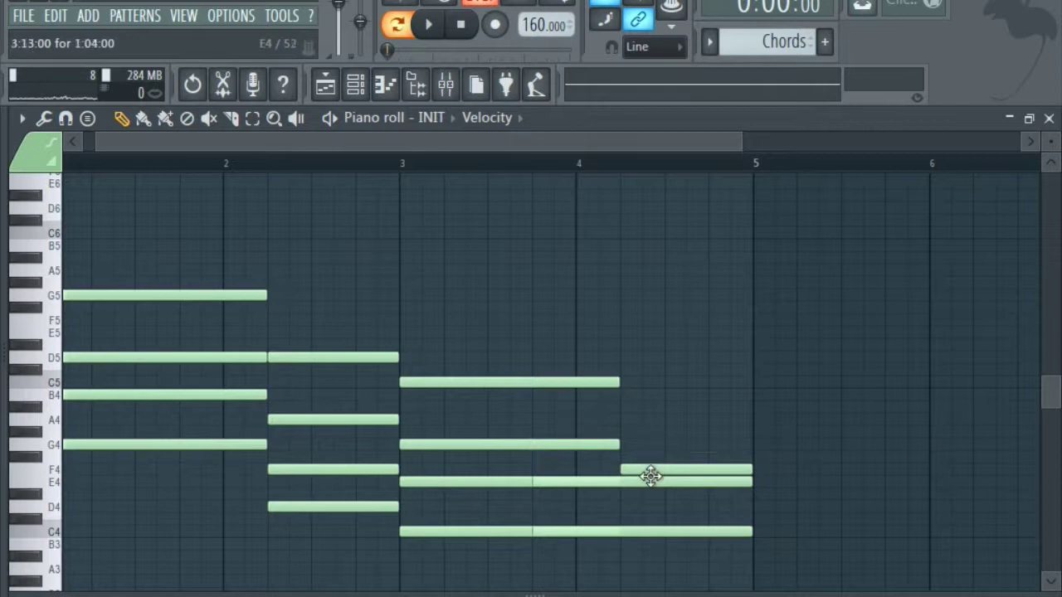
pyautogui.rightClick(655, 482)
pyautogui.rightClick(664, 531)
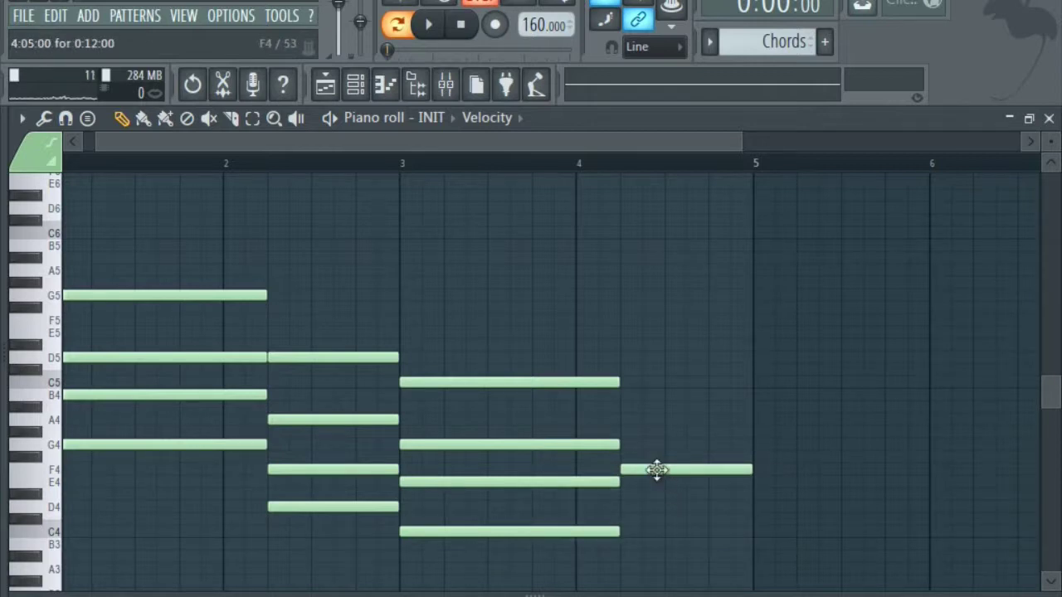
# - Complete the fourth chord at beat 2 of bar 4 by adding A4, C5 and E5 above its F4 root, all ending at bar 5
pyautogui.click(637, 422)
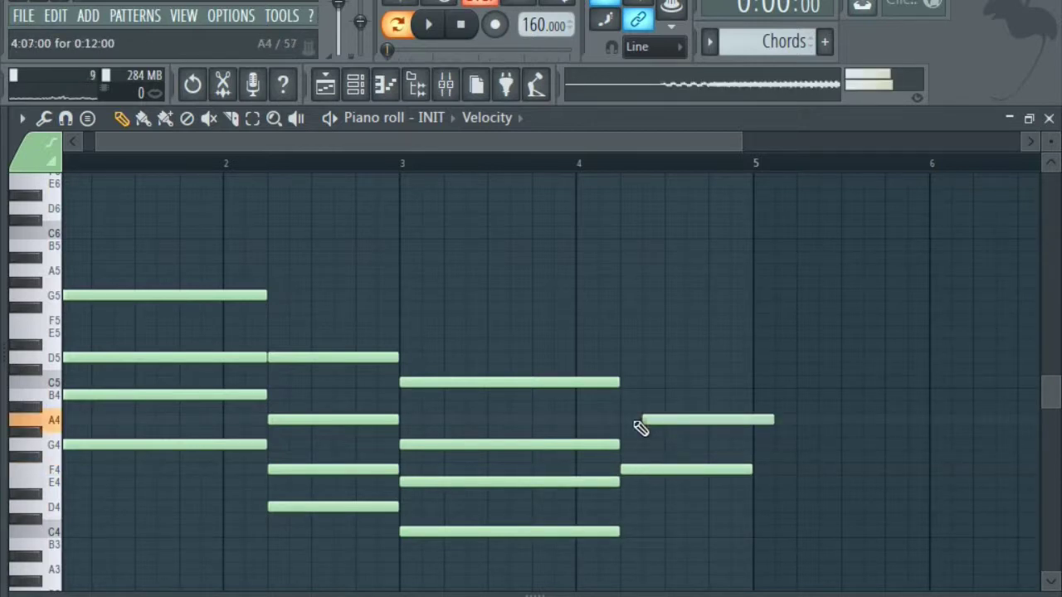
pyautogui.moveTo(640, 379); pyautogui.dragTo(619, 376)
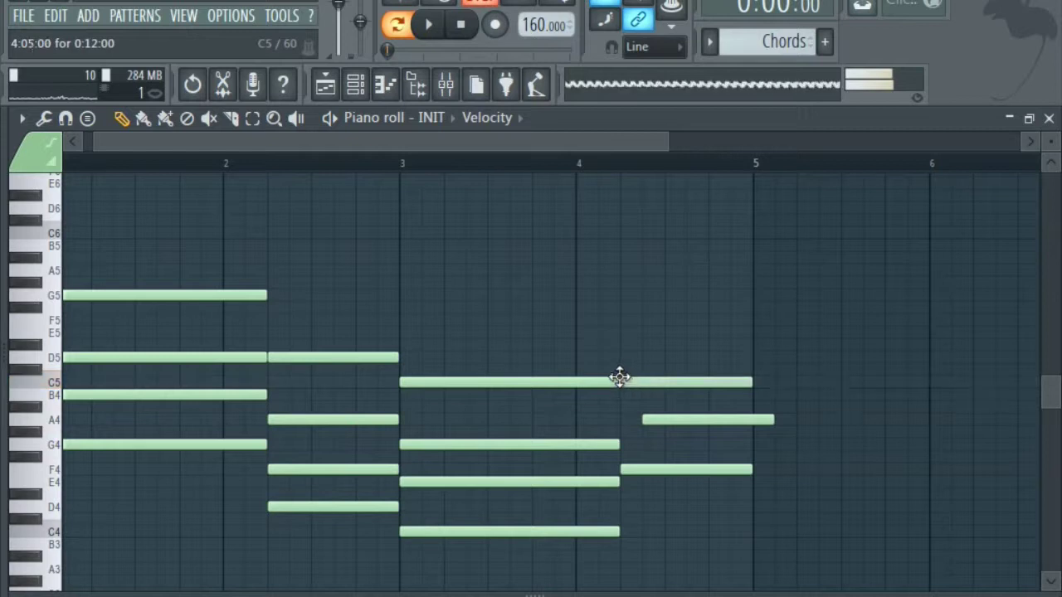
pyautogui.click(624, 332)
pyautogui.moveTo(682, 420); pyautogui.dragTo(661, 422)
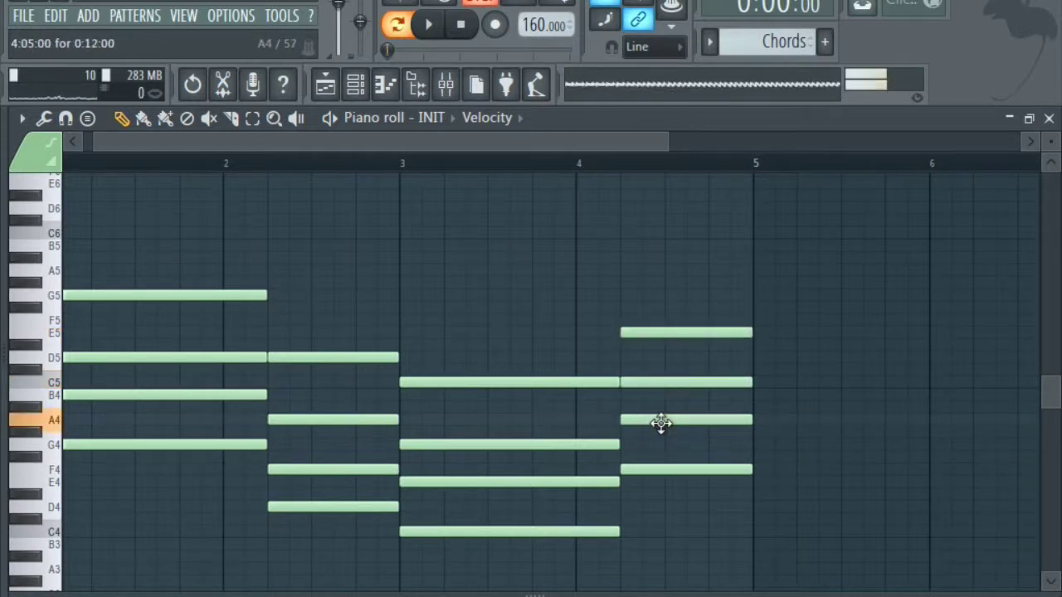
# - Try a G5 note on top of the fourth chord while playing the pattern, and delete the G5 again
pyautogui.click(628, 285)
pyautogui.moveTo(672, 280); pyautogui.dragTo(673, 294)
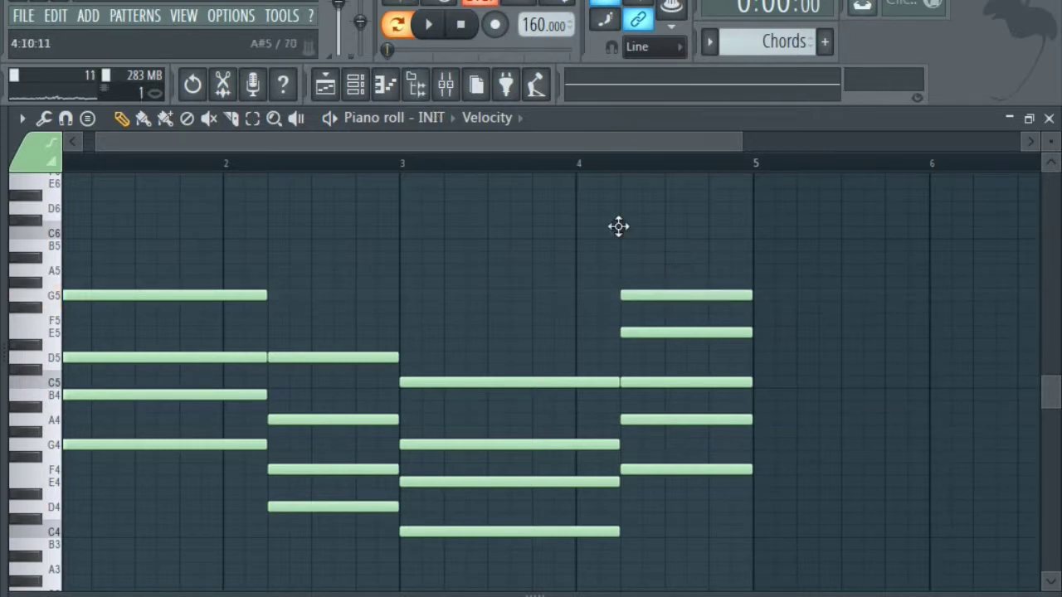
pyautogui.press('space')
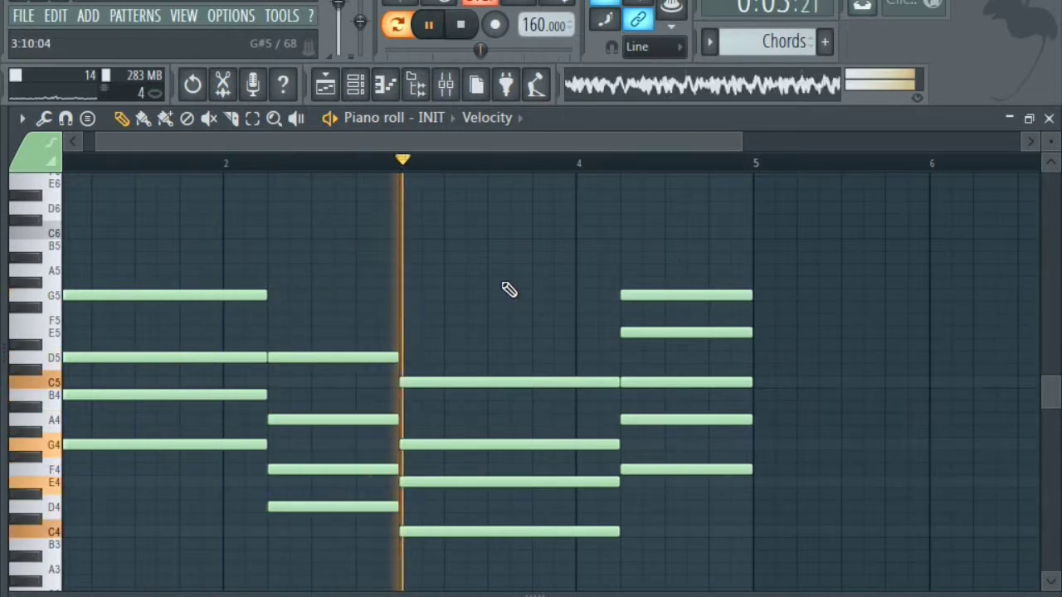
pyautogui.click(954, 272)
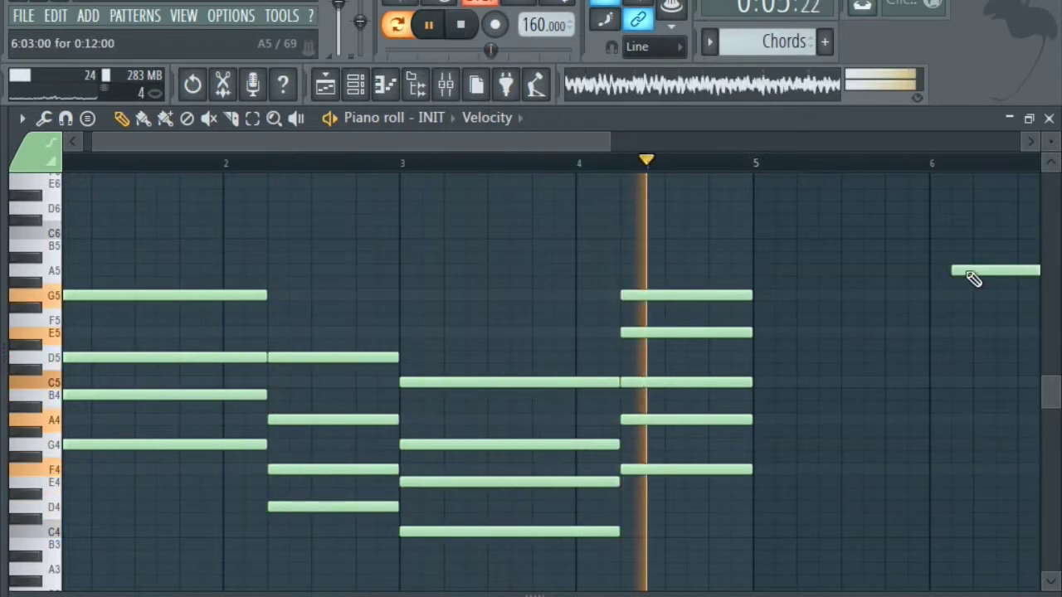
pyautogui.rightClick(968, 272)
pyautogui.click(460, 24)
pyautogui.rightClick(715, 297)
# - Play back the chord progression from the start, and close the piano roll to return to the playlist
pyautogui.click(428, 25)
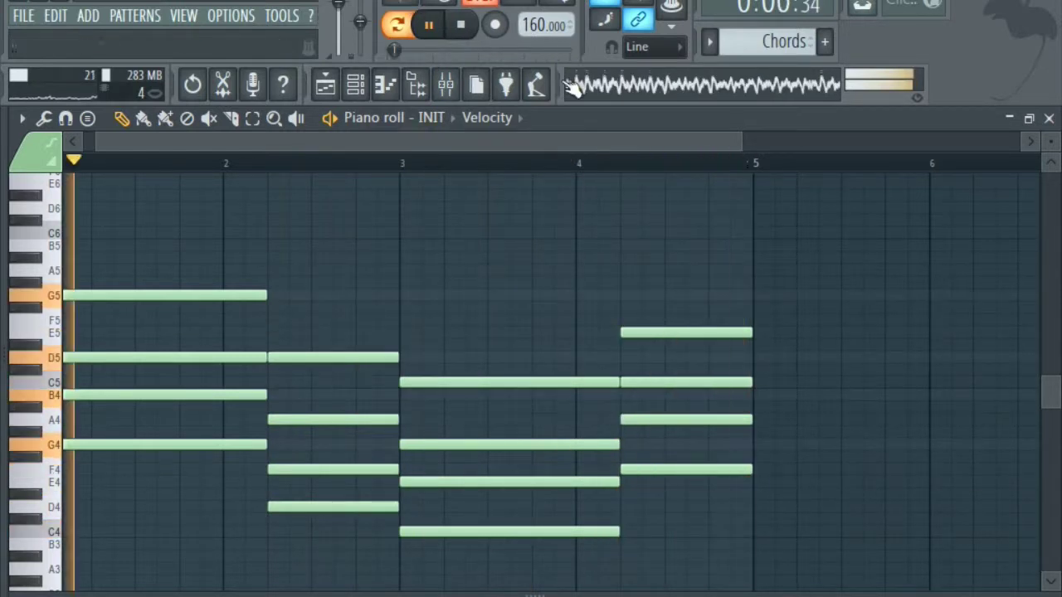
pyautogui.click(460, 24)
pyautogui.click(1049, 117)
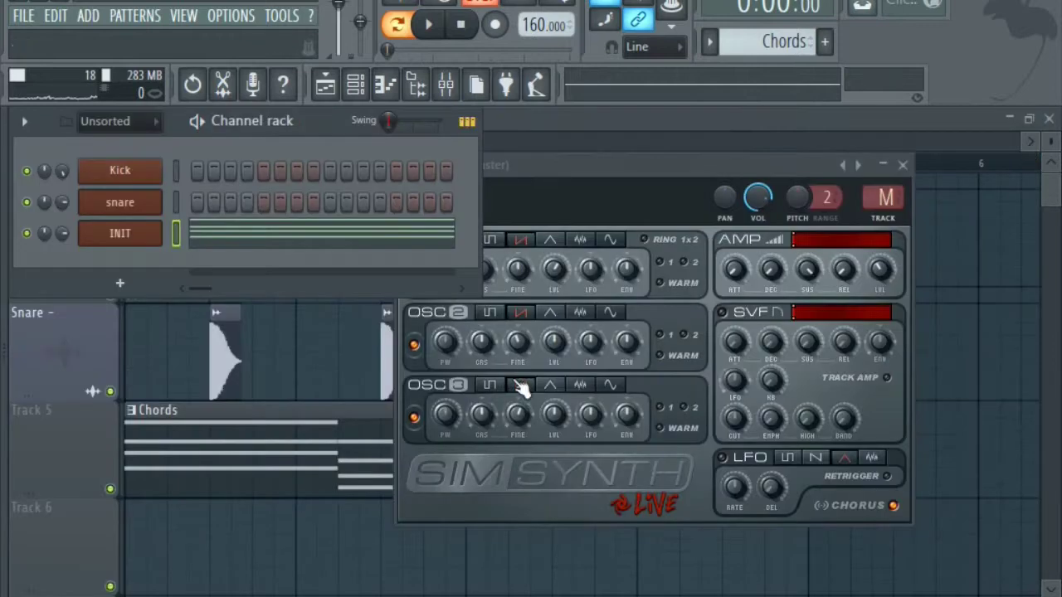
pyautogui.click(310, 542)
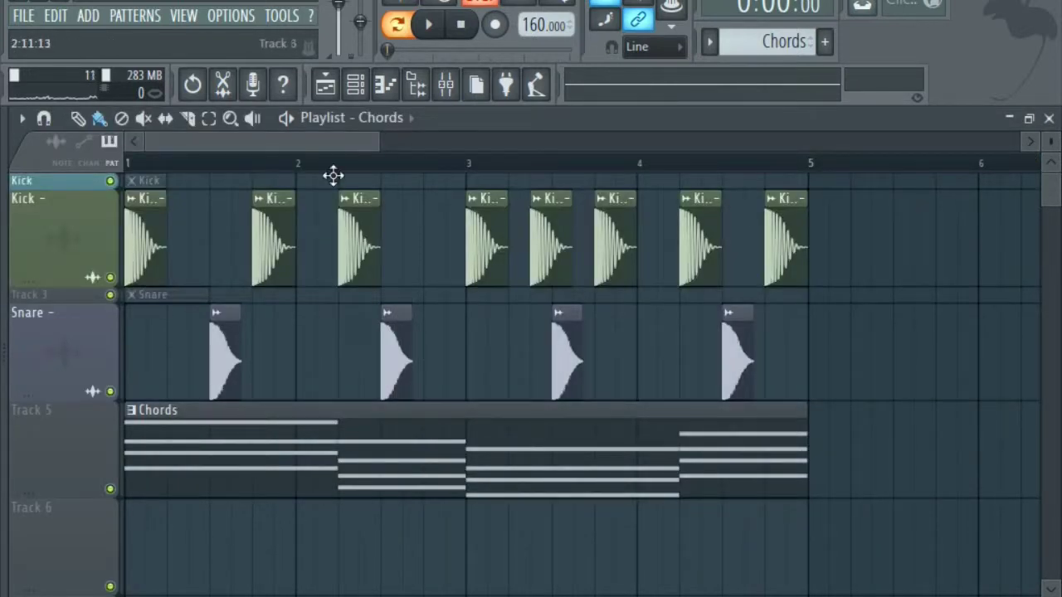
# - Rename the INIT channel as Lead Chord
pyautogui.click(355, 83)
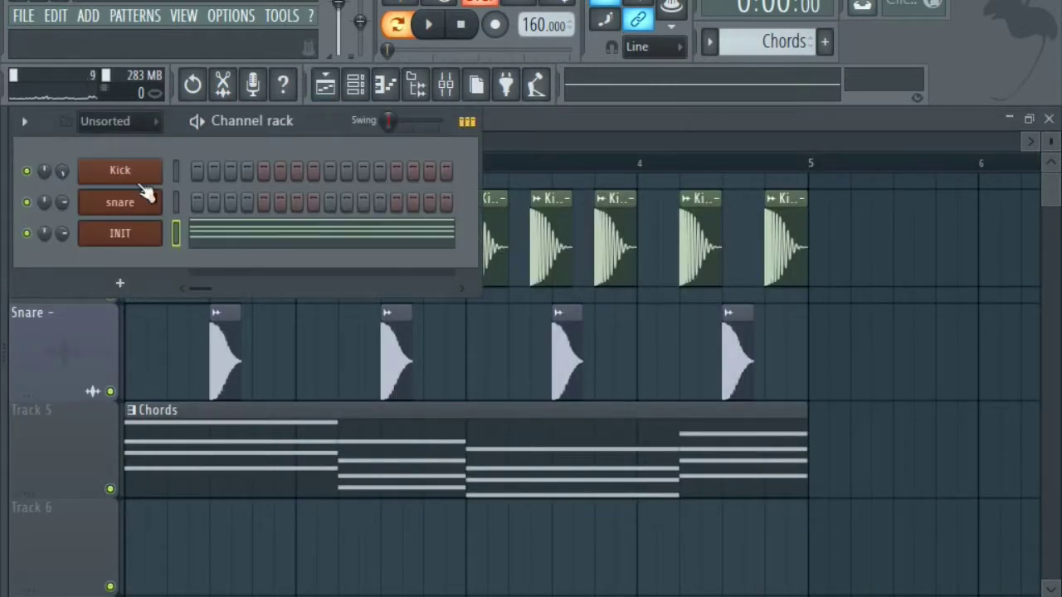
pyautogui.click(120, 233)
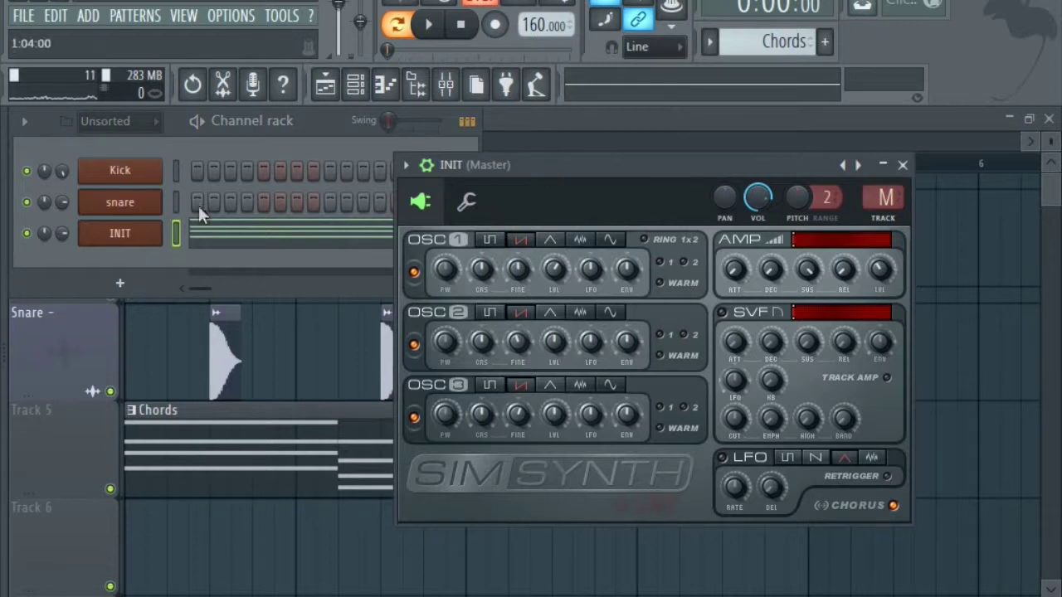
pyautogui.rightClick(121, 233)
pyautogui.click(238, 256)
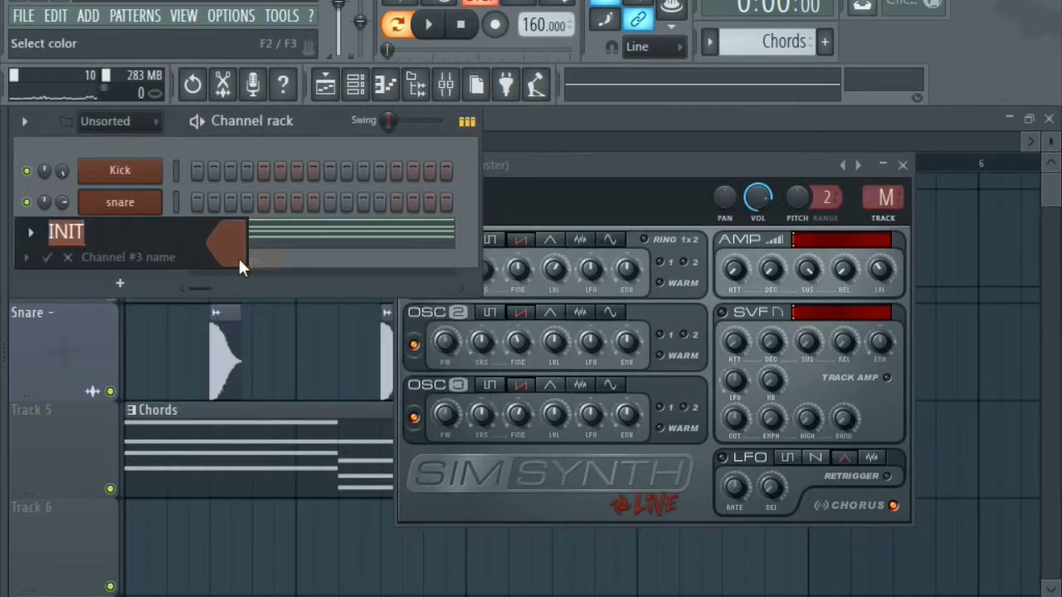
pyautogui.write('Lead Chord')
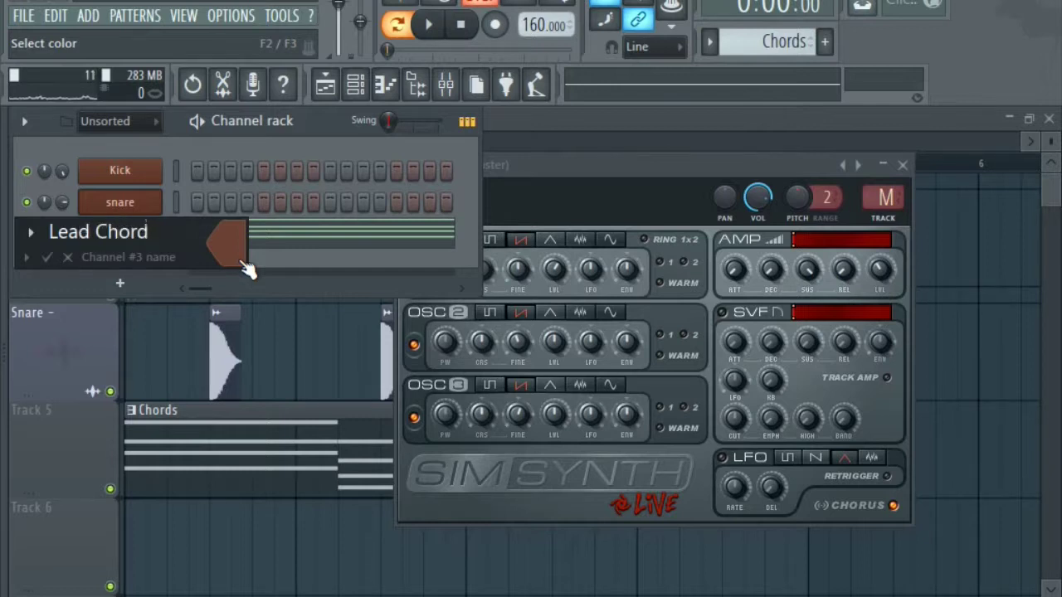
pyautogui.press('Return')
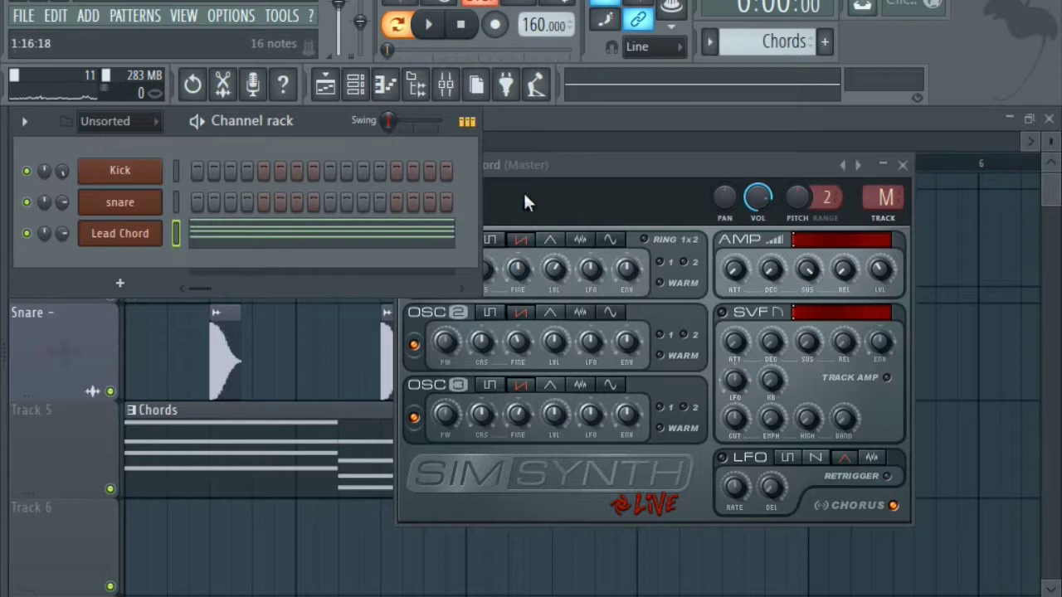
# - Link the Lead Chord channel to mixer track 6, set off by a separator and routed only to Insert 1
pyautogui.press('F9')
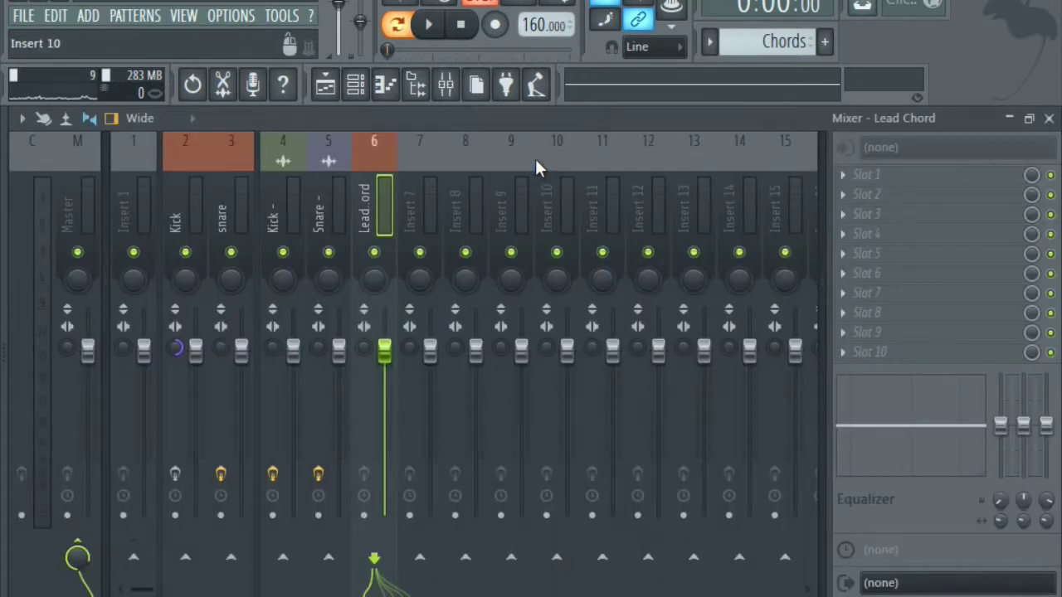
pyautogui.rightClick(367, 197)
pyautogui.click(423, 377)
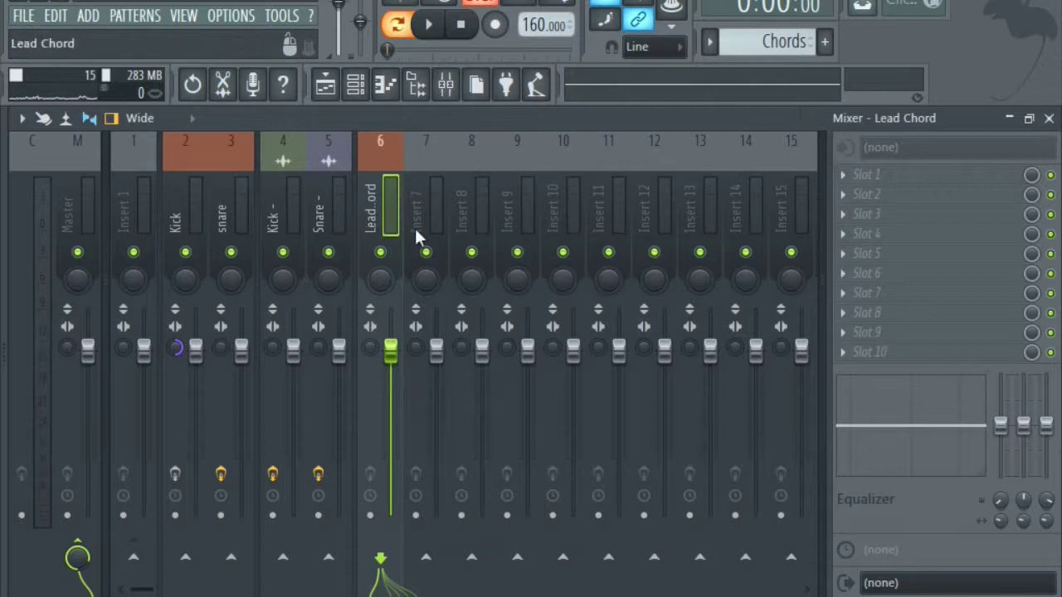
pyautogui.rightClick(133, 557)
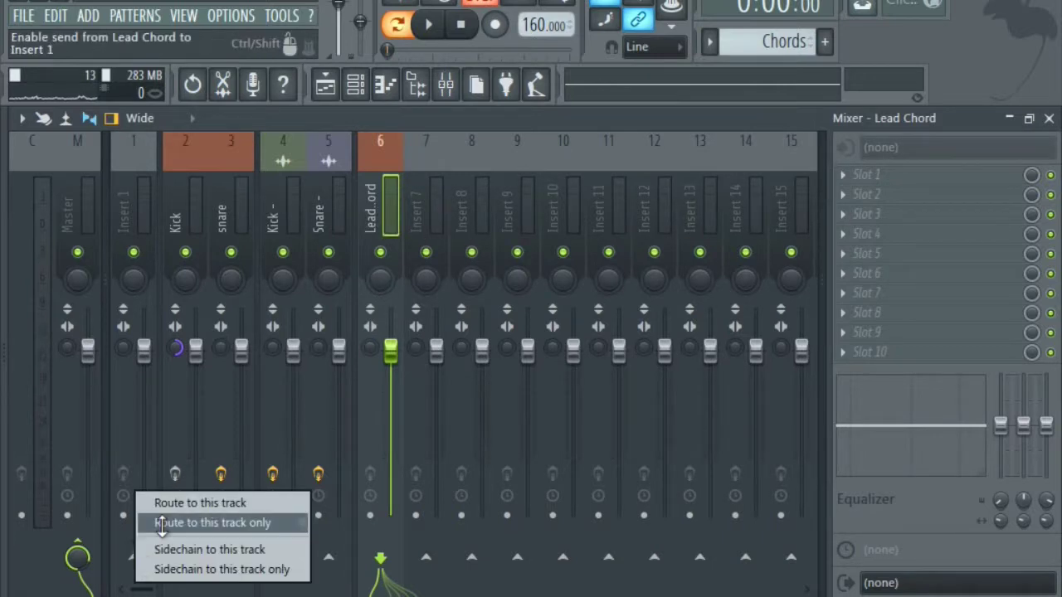
pyautogui.click(208, 522)
# - Add a separator before mixer Insert 7 and move that empty insert ahead of the Lead Chord track
pyautogui.click(428, 193)
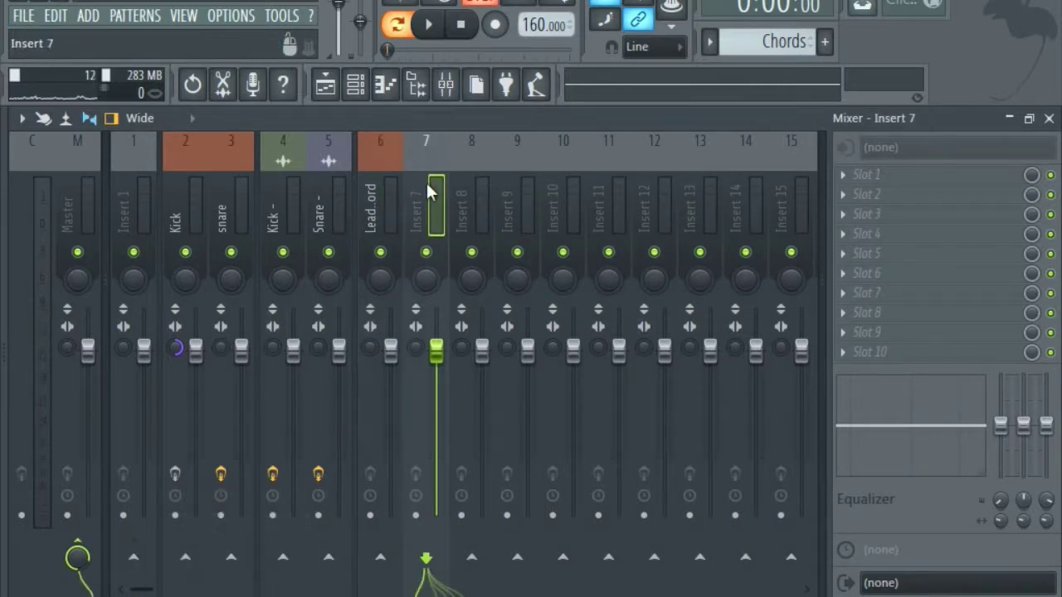
pyautogui.rightClick(429, 191)
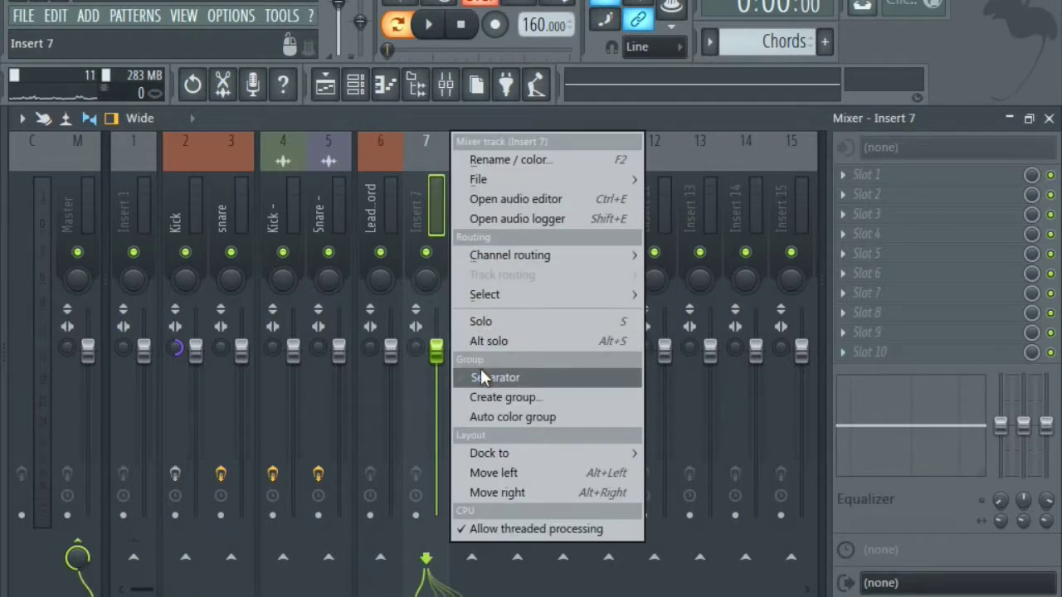
pyautogui.click(481, 369)
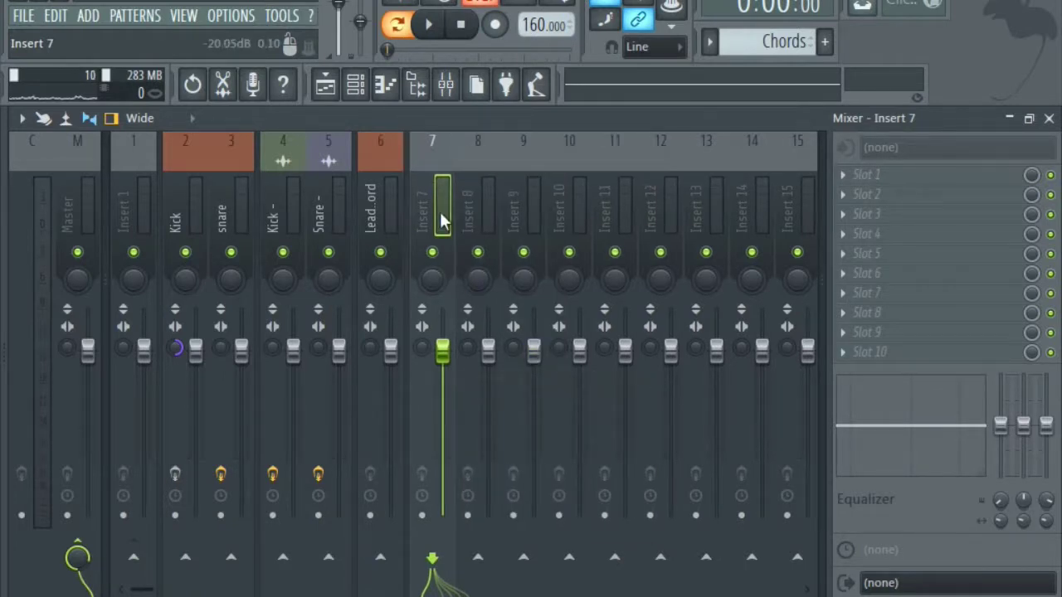
pyautogui.hotkey('alt', 'Left')
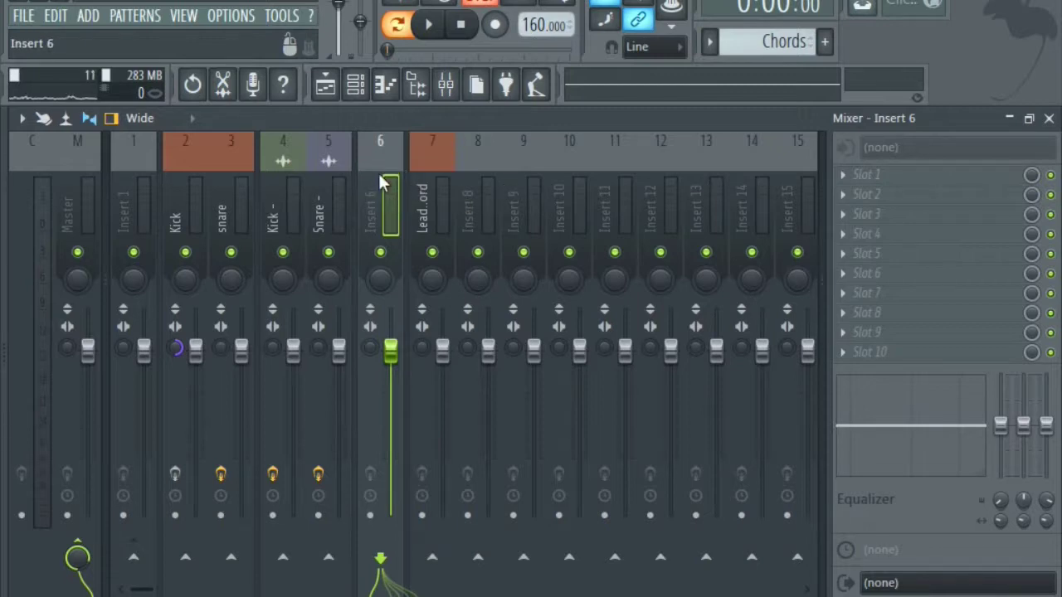
# - Route the empty Insert 6 track only to Insert 1
pyautogui.rightClick(129, 560)
pyautogui.click(149, 523)
pyautogui.click(435, 187)
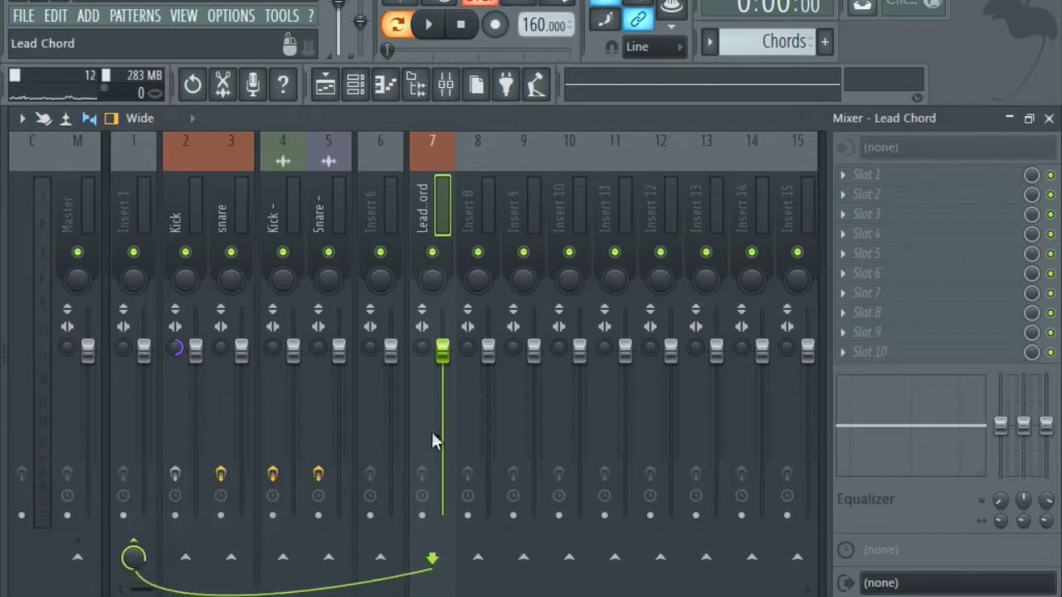
pyautogui.rightClick(379, 540)
# - Rename Insert 6 as SIDECHAIN and give the track a red color
pyautogui.click(389, 158)
pyautogui.click(413, 171)
pyautogui.click(393, 165)
pyautogui.rightClick(402, 135)
pyautogui.click(430, 159)
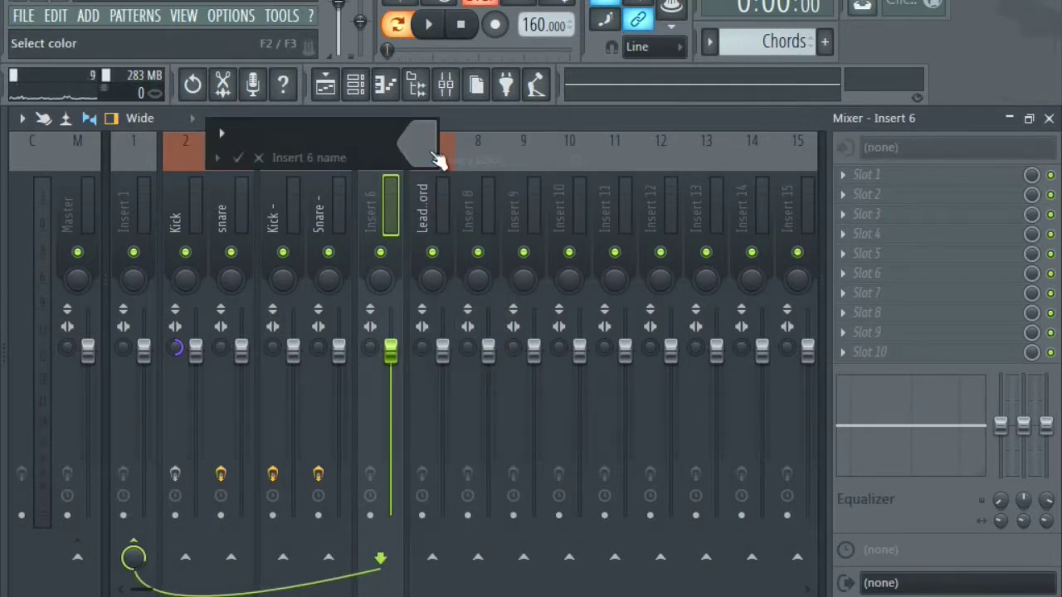
pyautogui.click(696, 130)
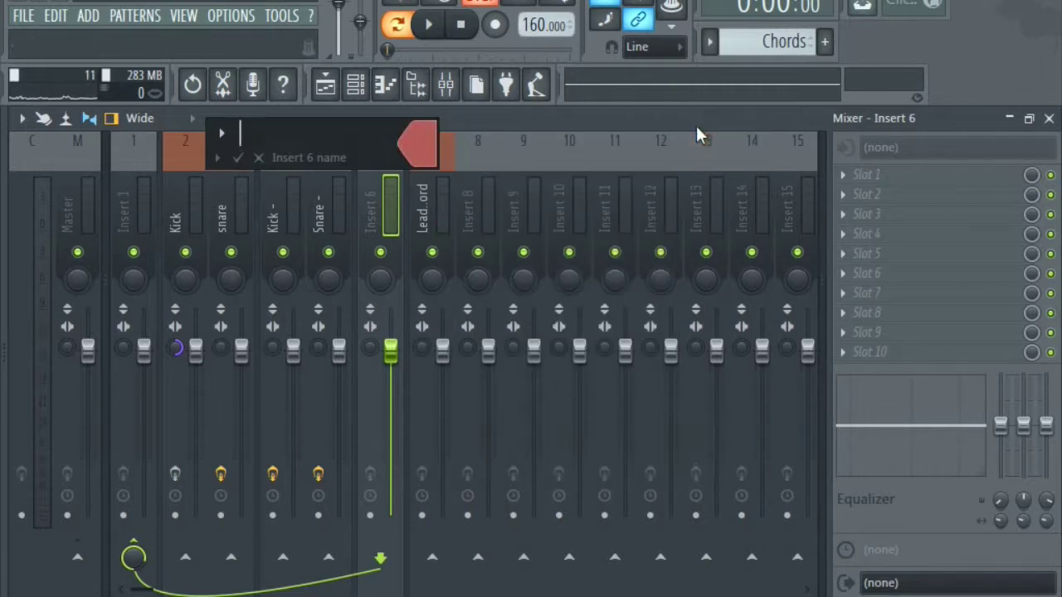
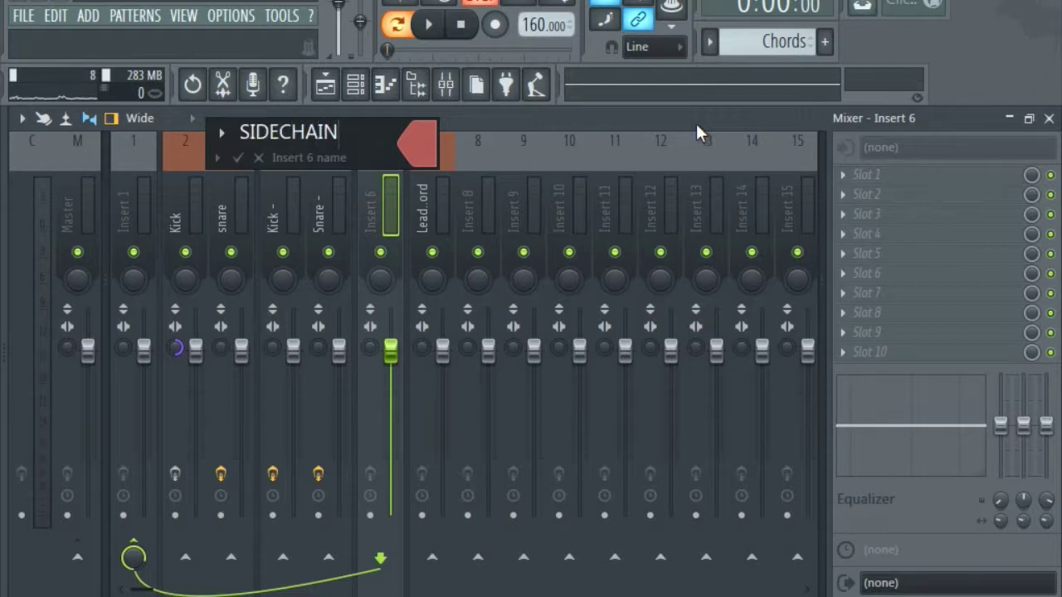
pyautogui.press('Return')
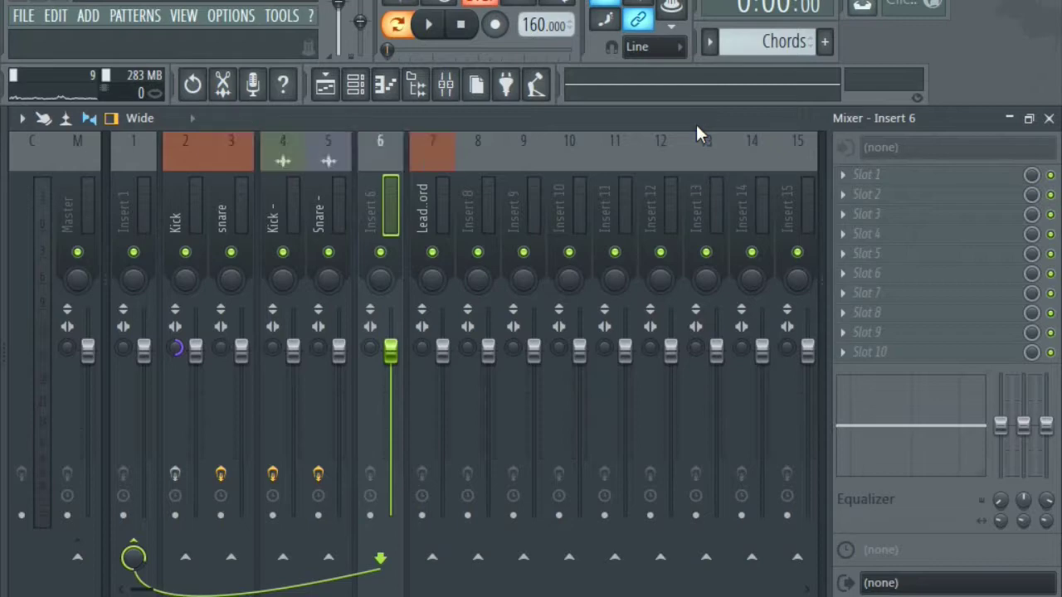
# - Assign the flame icon to the SIDECHAIN mixer track
pyautogui.rightClick(388, 157)
pyautogui.click(434, 158)
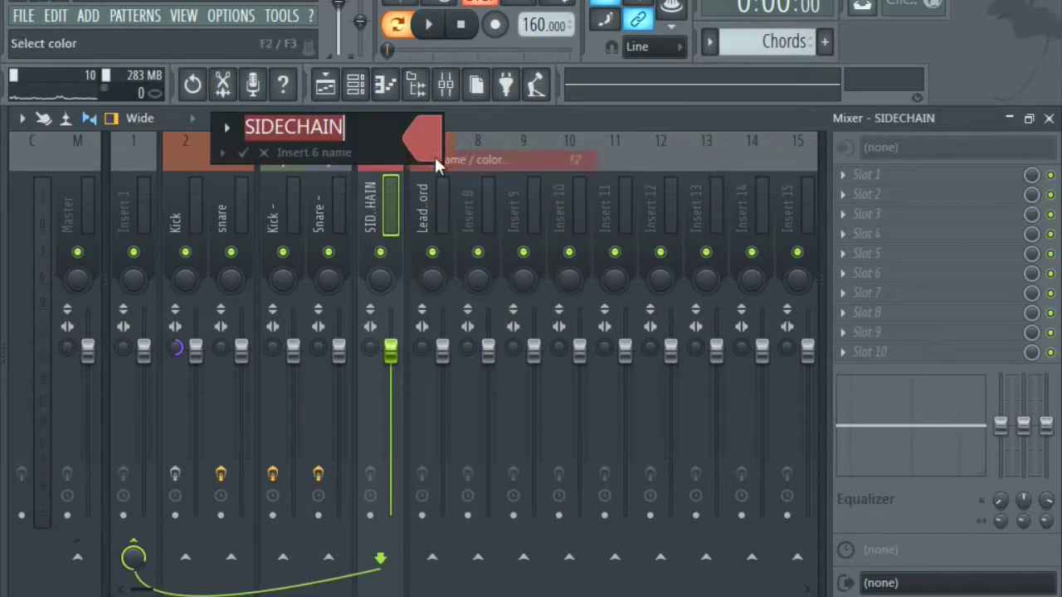
pyautogui.click(235, 124)
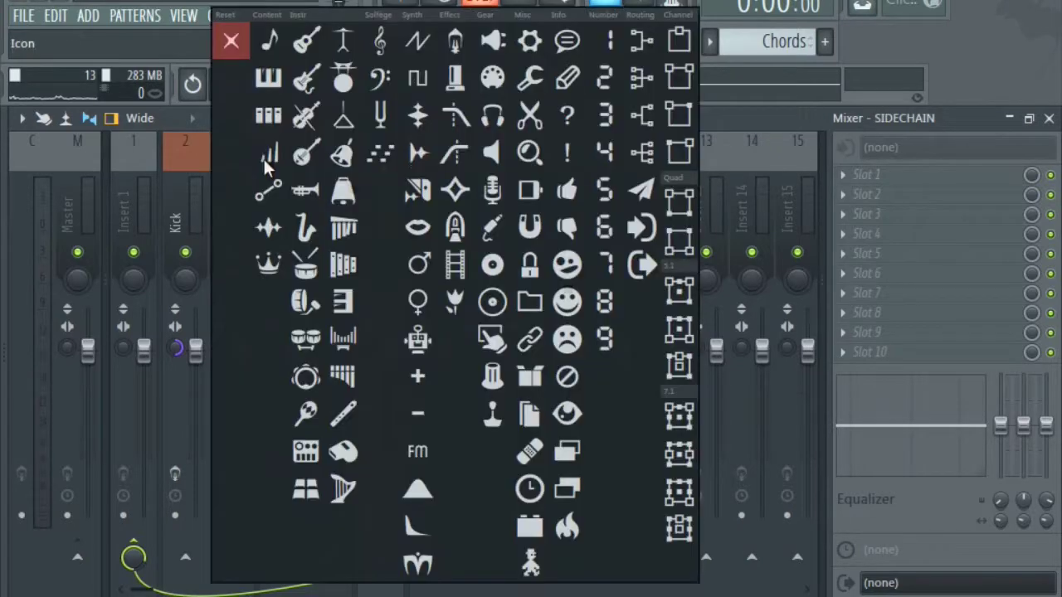
pyautogui.click(571, 528)
pyautogui.press('Return')
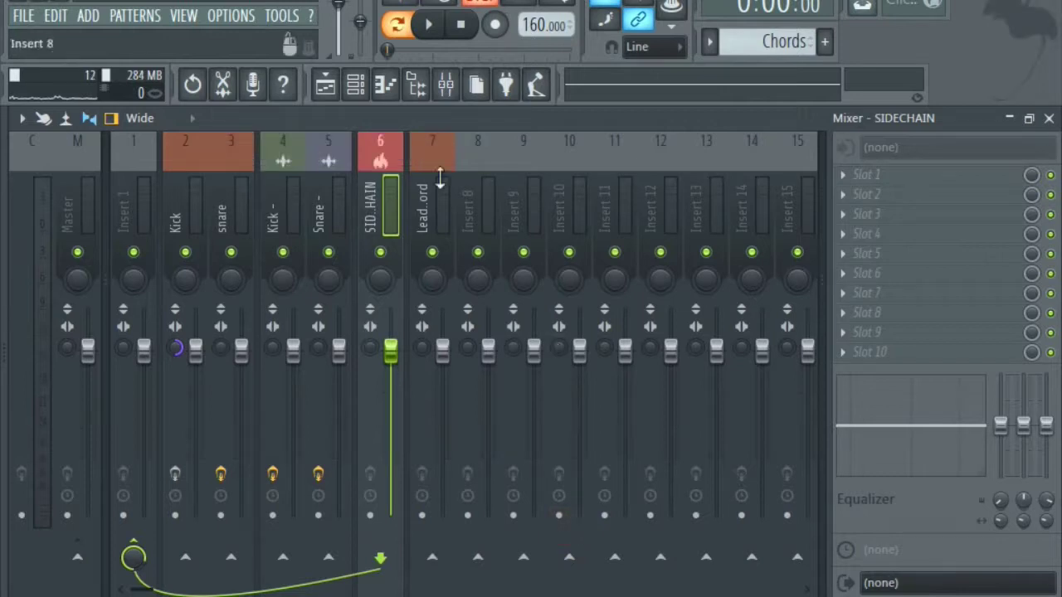
# - Route the Lead Chord track only to the SIDECHAIN track and pull the SIDECHAIN fader all the way down
pyautogui.click(431, 193)
pyautogui.rightClick(380, 558)
pyautogui.click(419, 524)
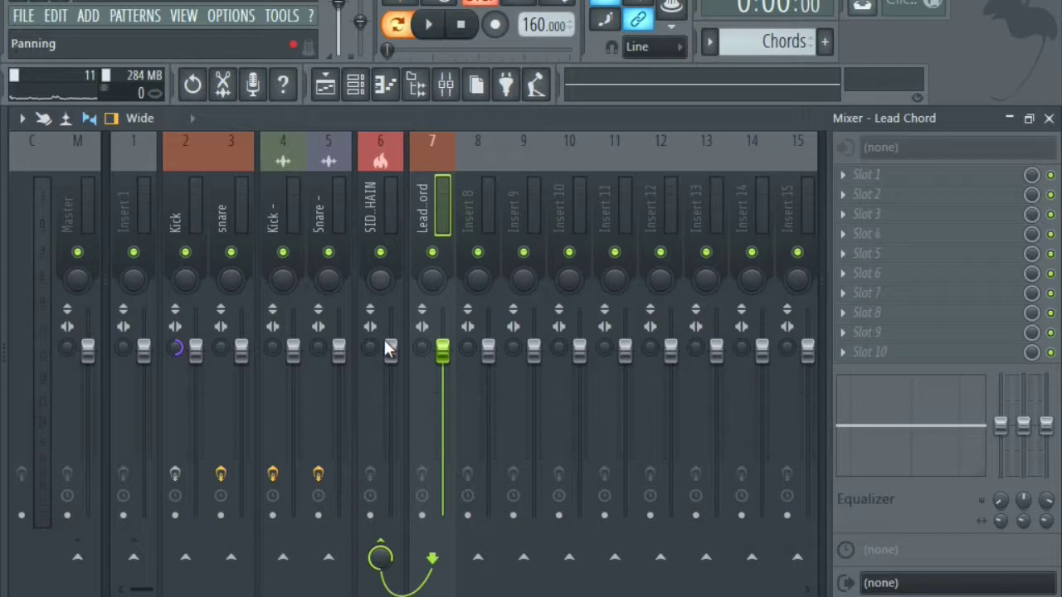
pyautogui.moveTo(390, 351); pyautogui.dragTo(391, 516)
# - Load Fruity Soft Clipper in the first effect slot of the SIDECHAIN track and reset its threshold
pyautogui.click(862, 192)
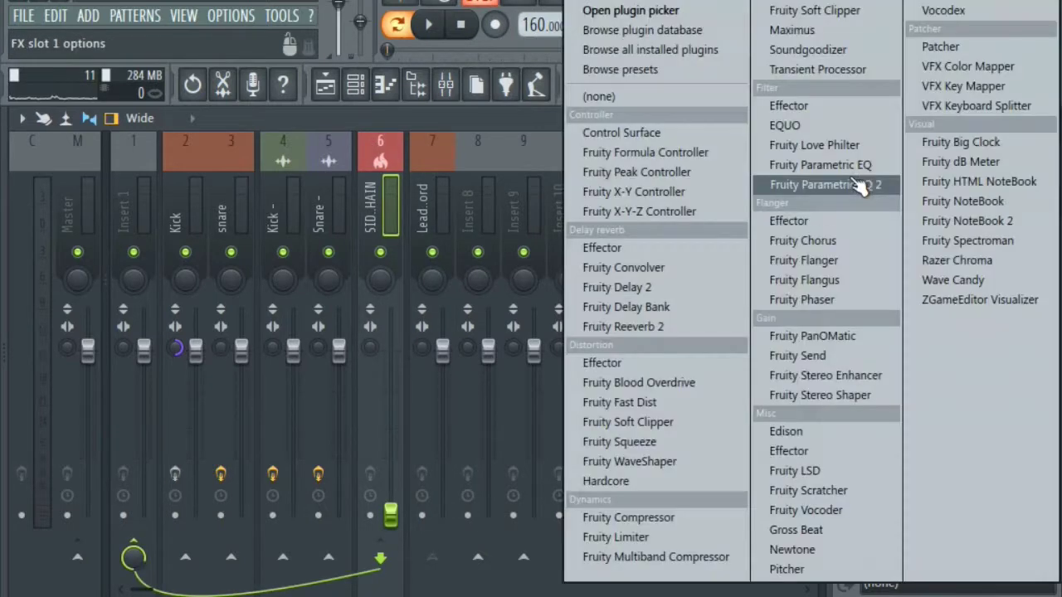
pyautogui.click(703, 421)
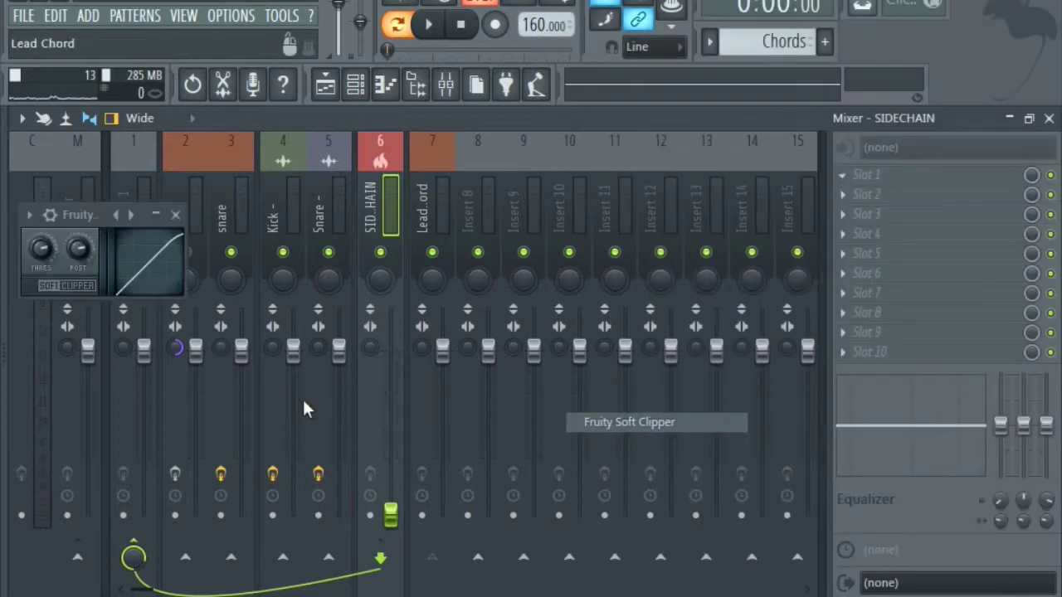
pyautogui.rightClick(41, 242)
pyautogui.click(75, 256)
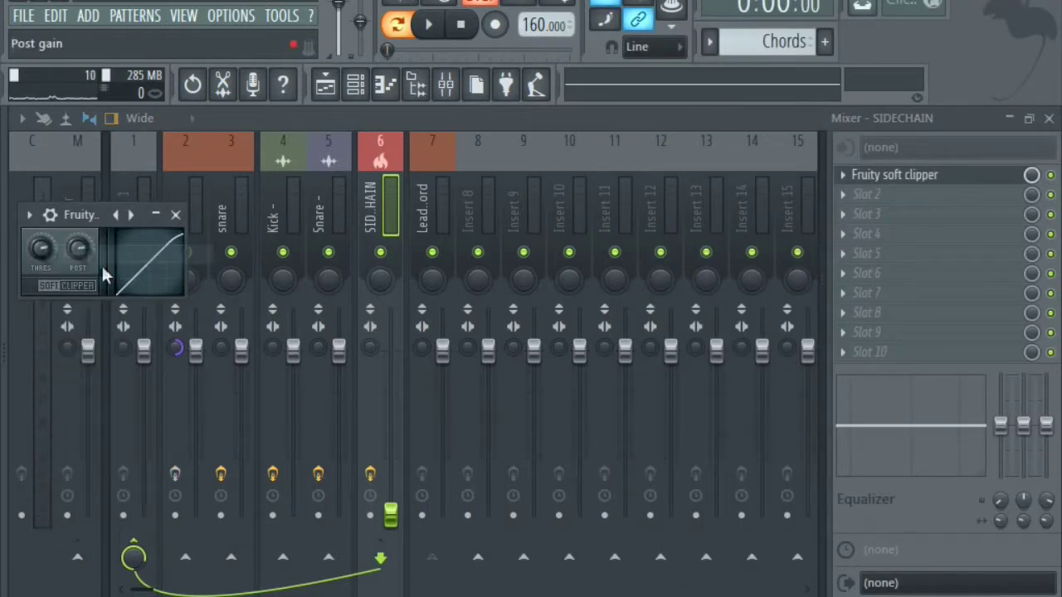
pyautogui.click(175, 215)
# - Reset the SIDECHAIN track's fader to its default level and select the Lead Chord track
pyautogui.moveTo(407, 469); pyautogui.dragTo(402, 379)
pyautogui.rightClick(392, 380)
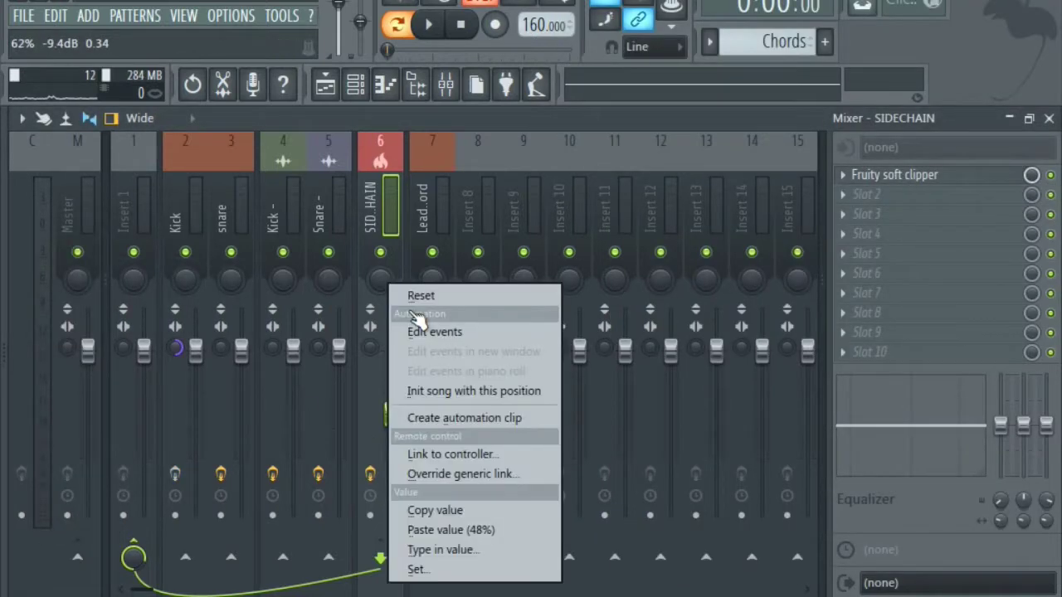
pyautogui.click(419, 296)
pyautogui.click(422, 279)
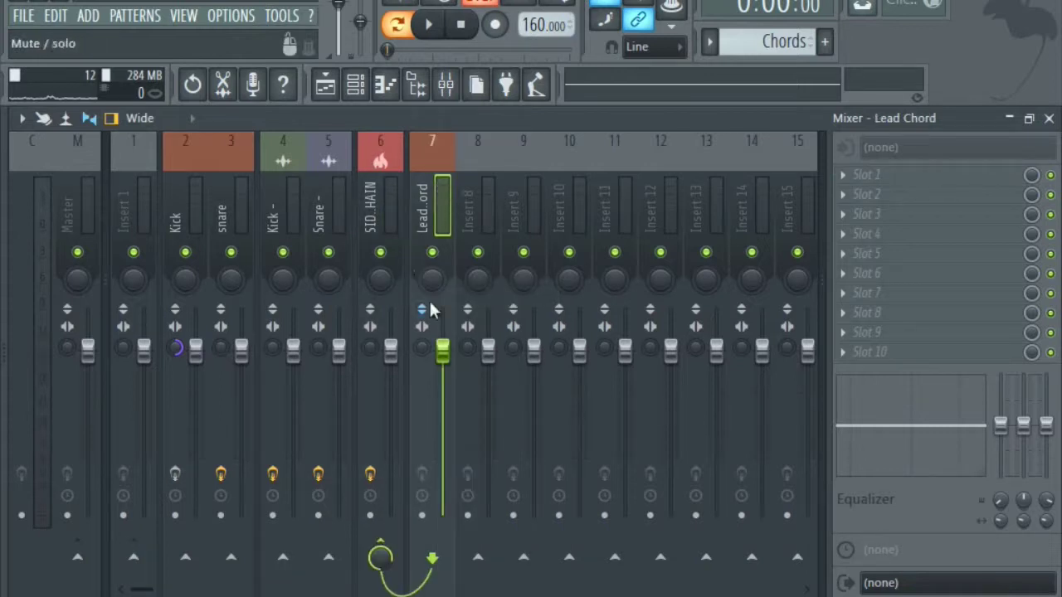
pyautogui.click(381, 193)
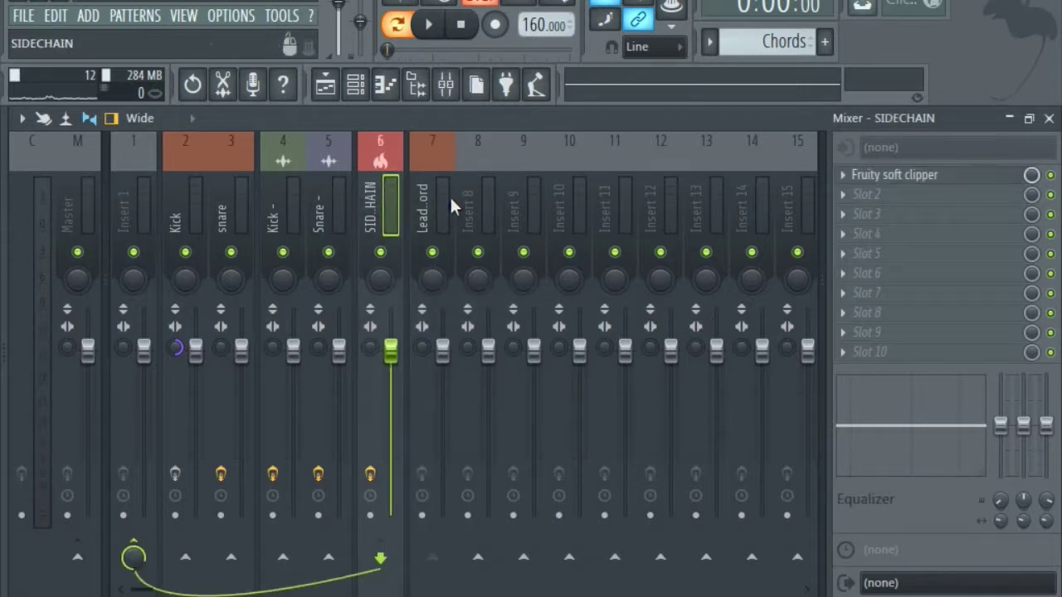
pyautogui.click(428, 186)
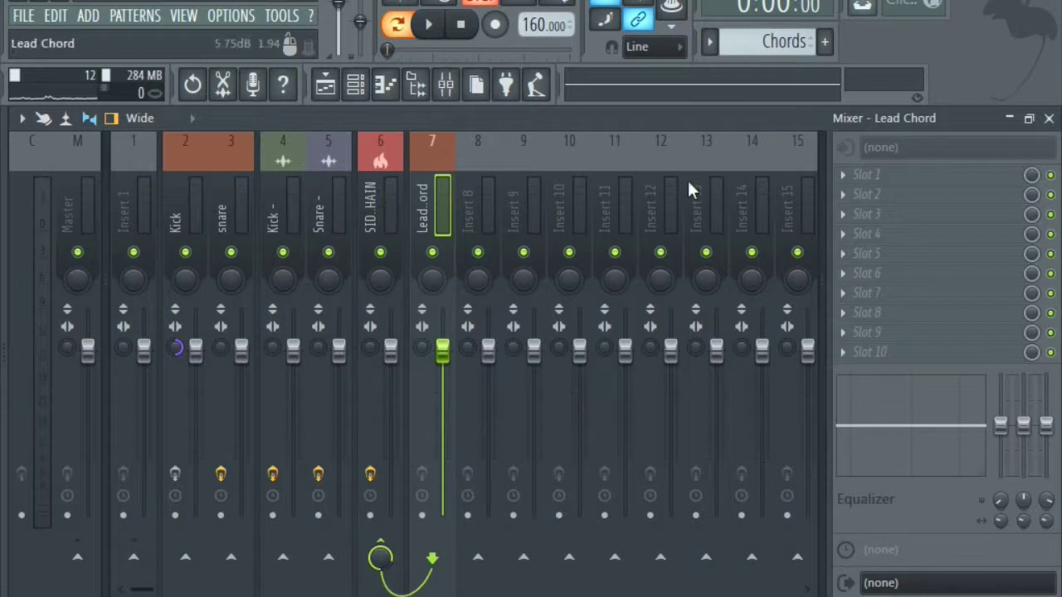
pyautogui.click(379, 187)
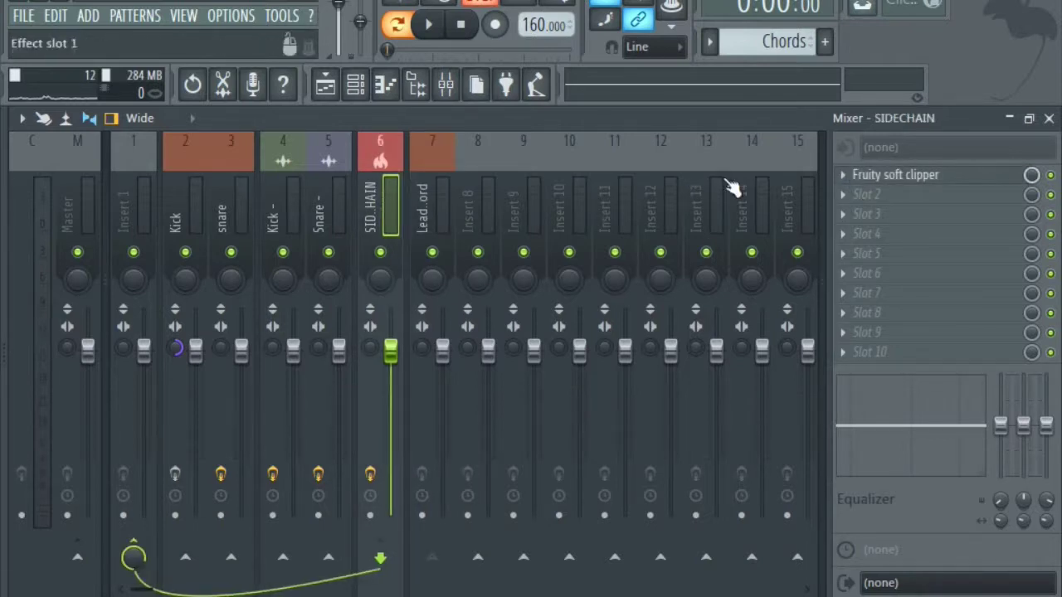
pyautogui.moveTo(390, 349); pyautogui.dragTo(392, 496)
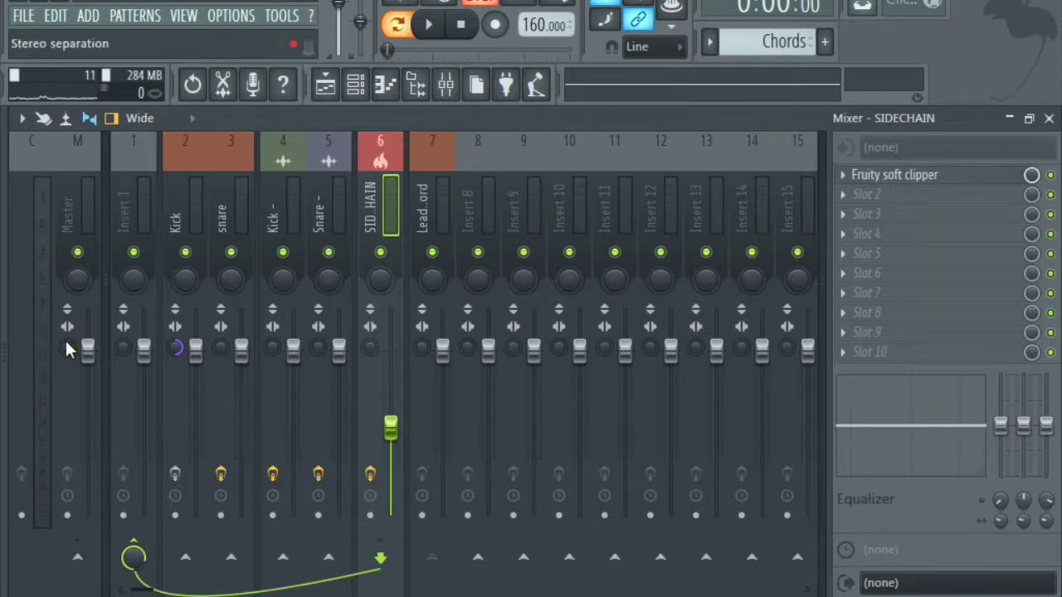
pyautogui.click(390, 394)
pyautogui.rightClick(390, 393)
pyautogui.click(425, 297)
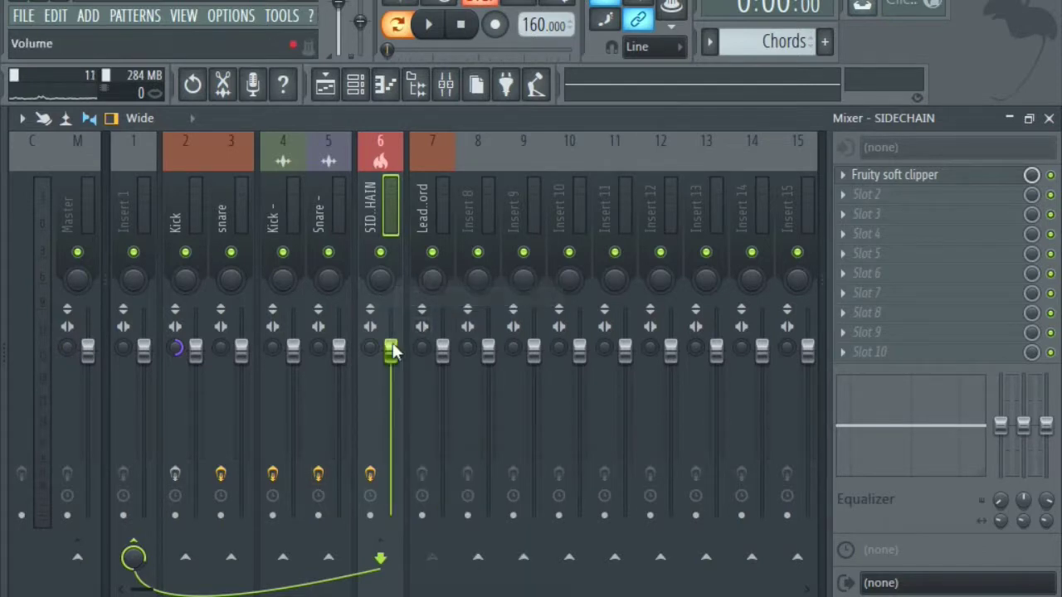
# - Create an automation clip for the SIDECHAIN track's volume and close the mixer
pyautogui.rightClick(391, 349)
pyautogui.click(462, 415)
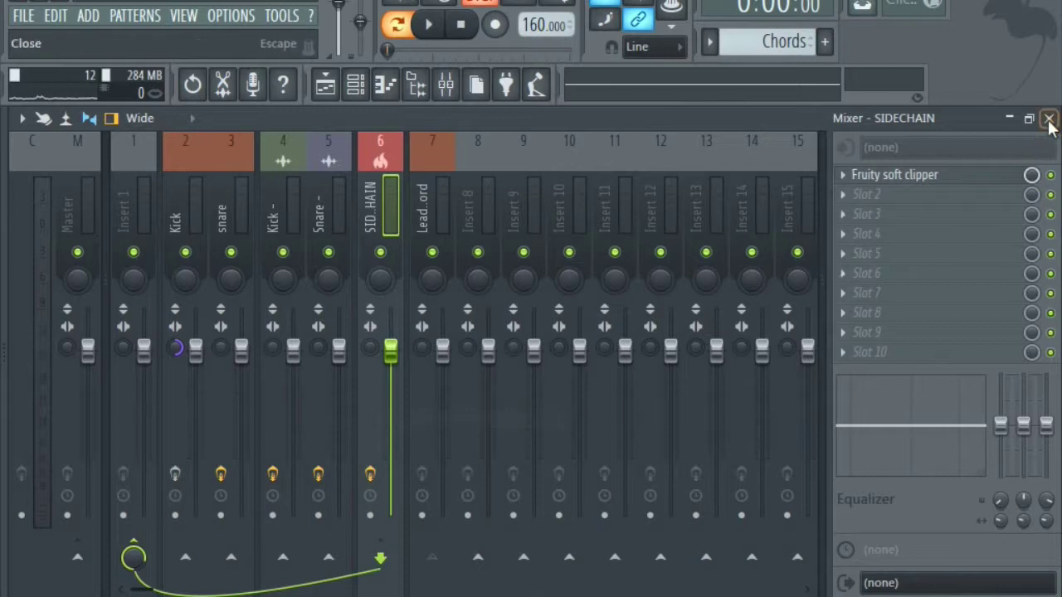
pyautogui.click(1049, 118)
pyautogui.click(902, 164)
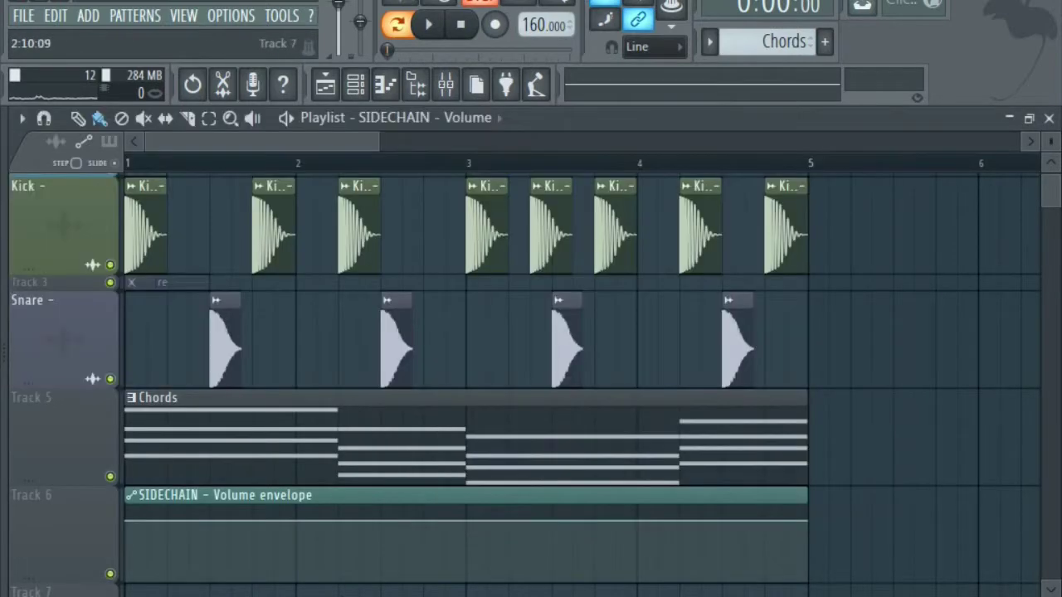
# - Lower the SIDECHAIN volume clip's start point to the minimum and shorten the clip to two steps, deleting the leftover middle point
pyautogui.scroll(-1, 131, 514)
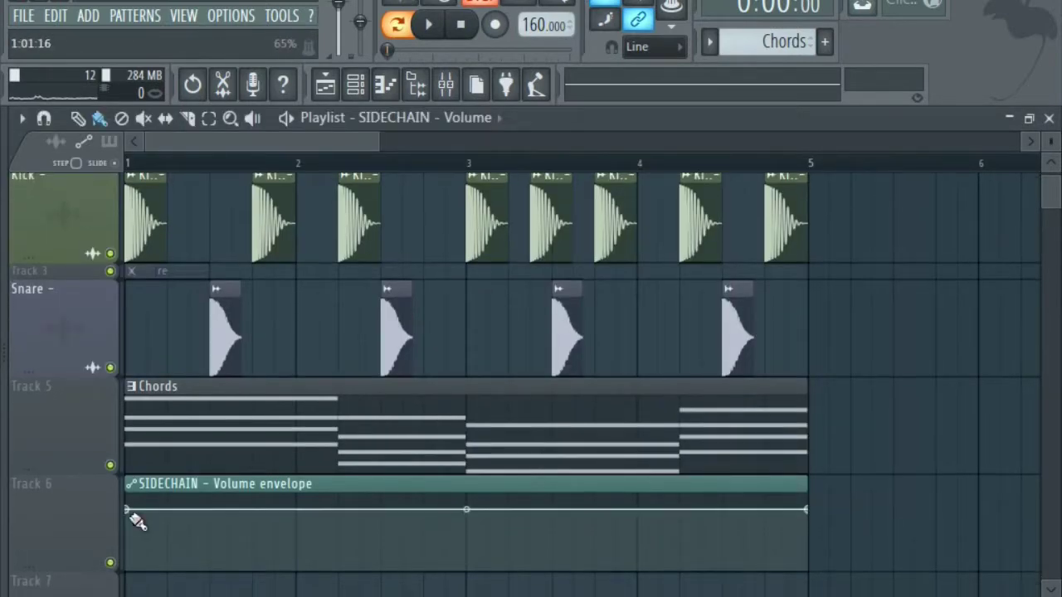
pyautogui.moveTo(127, 511); pyautogui.dragTo(127, 594)
pyautogui.rightClick(787, 515)
pyautogui.moveTo(789, 516); pyautogui.dragTo(127, 521)
pyautogui.rightClick(127, 521)
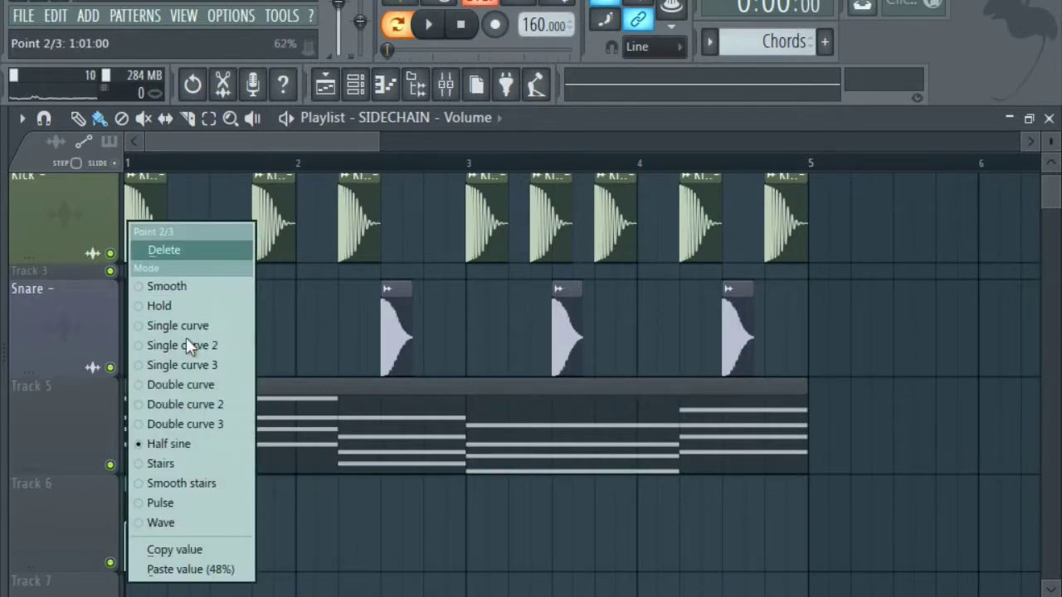
pyautogui.click(161, 248)
pyautogui.moveTo(135, 546); pyautogui.dragTo(136, 524)
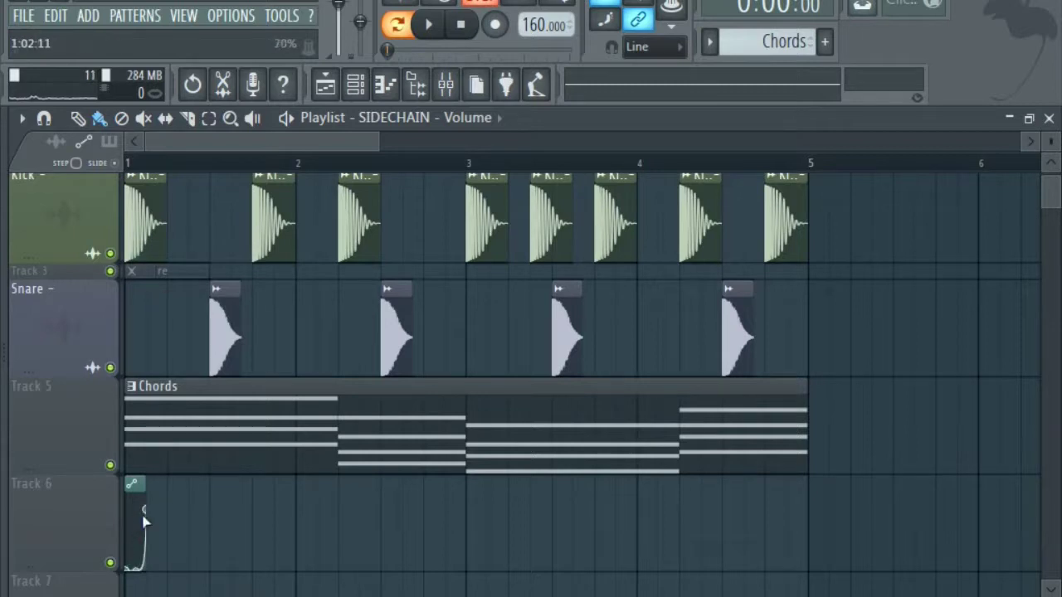
# - Set the clip's end point to a Half sine curve and adjust its tension for a smooth rise
pyautogui.rightClick(144, 521)
pyautogui.click(174, 448)
pyautogui.moveTo(136, 556); pyautogui.dragTo(145, 553)
# - Place copies of the SIDECHAIN volume clip on Track 6 in line with the second, third and fourth kicks
pyautogui.moveTo(355, 148); pyautogui.dragTo(233, 189)
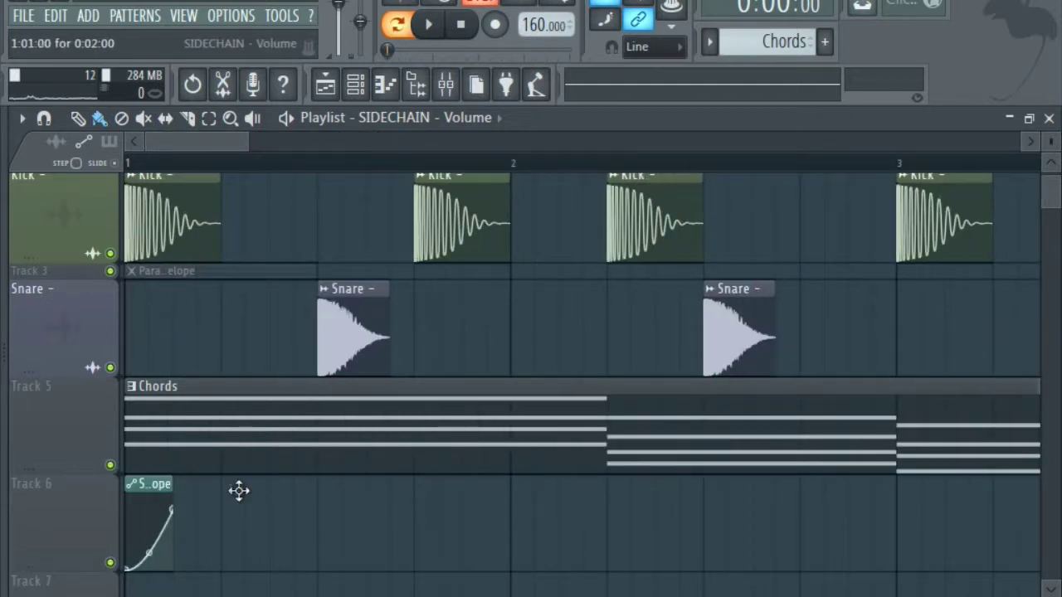
pyautogui.click(423, 521)
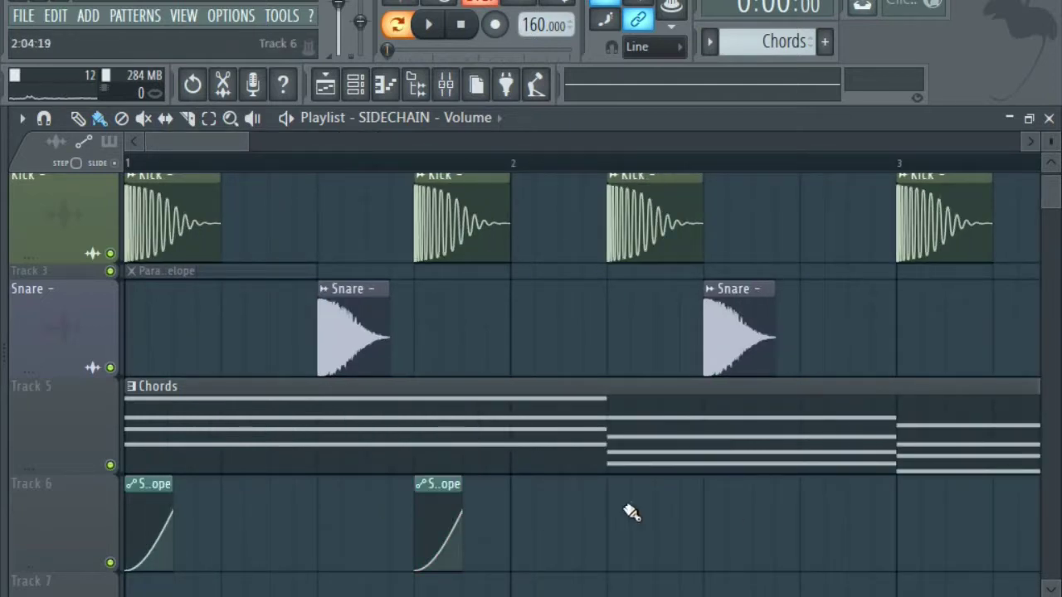
pyautogui.click(628, 510)
pyautogui.click(893, 506)
# - Insert a new playlist track directly above the Kick audio track and reduce the height of the tracks
pyautogui.moveTo(243, 146); pyautogui.dragTo(331, 151)
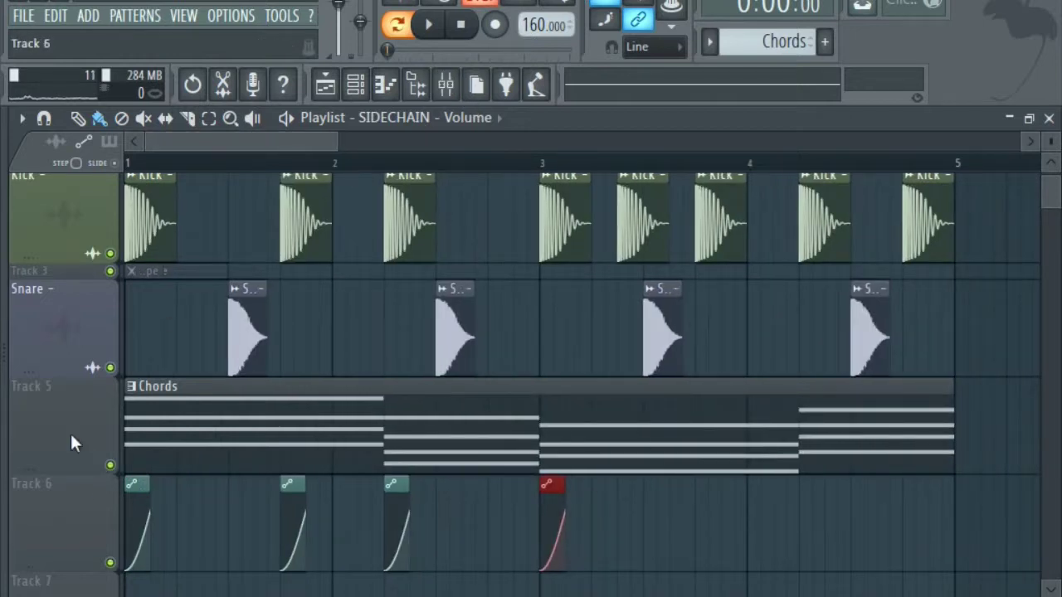
pyautogui.rightClick(49, 236)
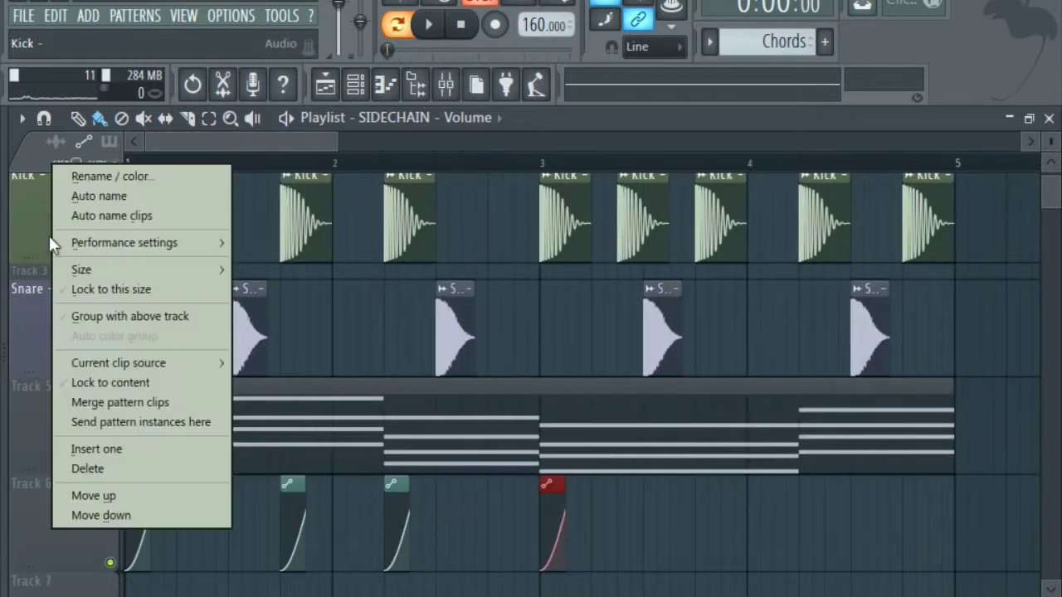
pyautogui.click(137, 447)
pyautogui.moveTo(81, 139); pyautogui.dragTo(108, 249)
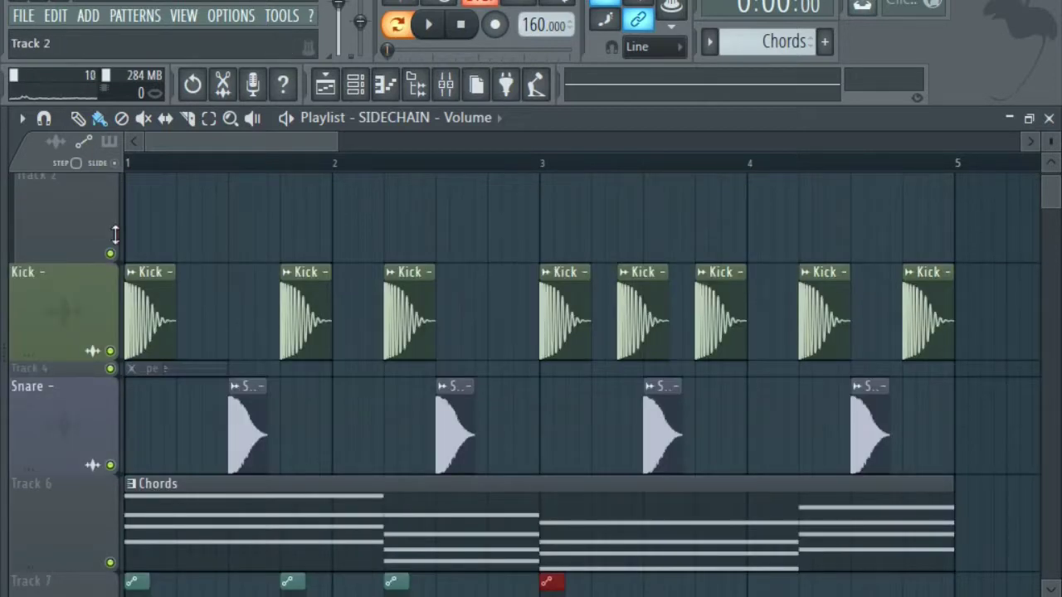
pyautogui.scroll(1, 75, 245)
pyautogui.rightClick(47, 192)
pyautogui.click(360, 469)
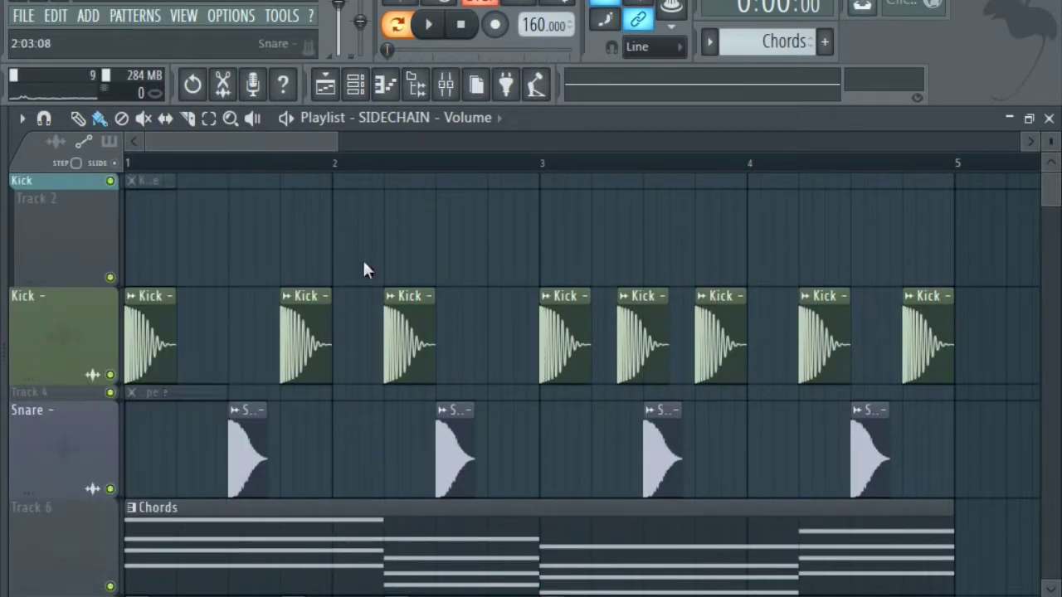
pyautogui.keyDown('ctrl'); pyautogui.rightClick(405, 213); pyautogui.keyUp('ctrl')
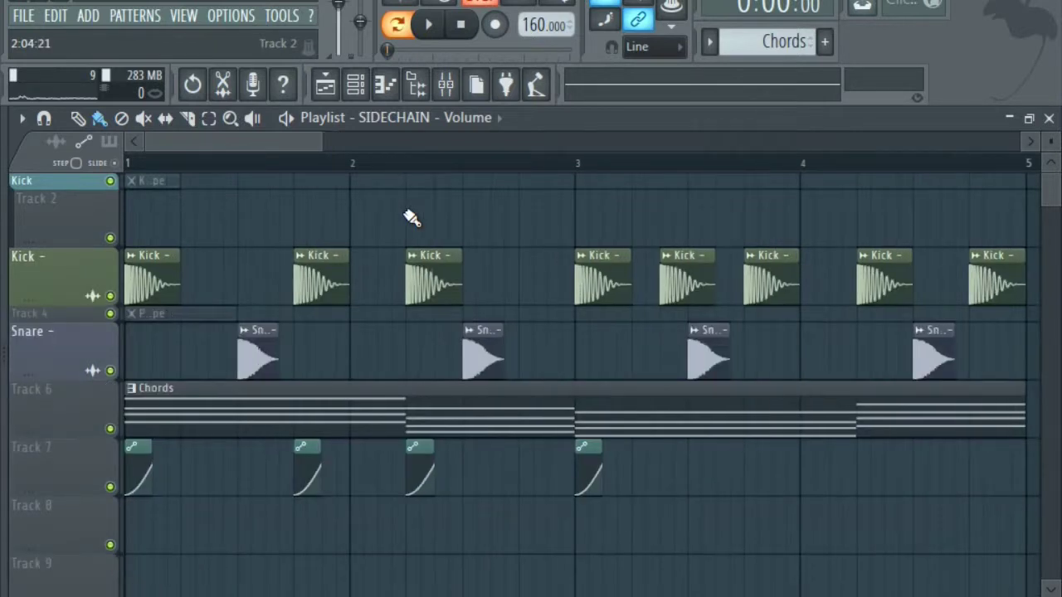
# - Move the four SIDECHAIN clips to Track 2 and place copies above the remaining four kicks
pyautogui.click(93, 457)
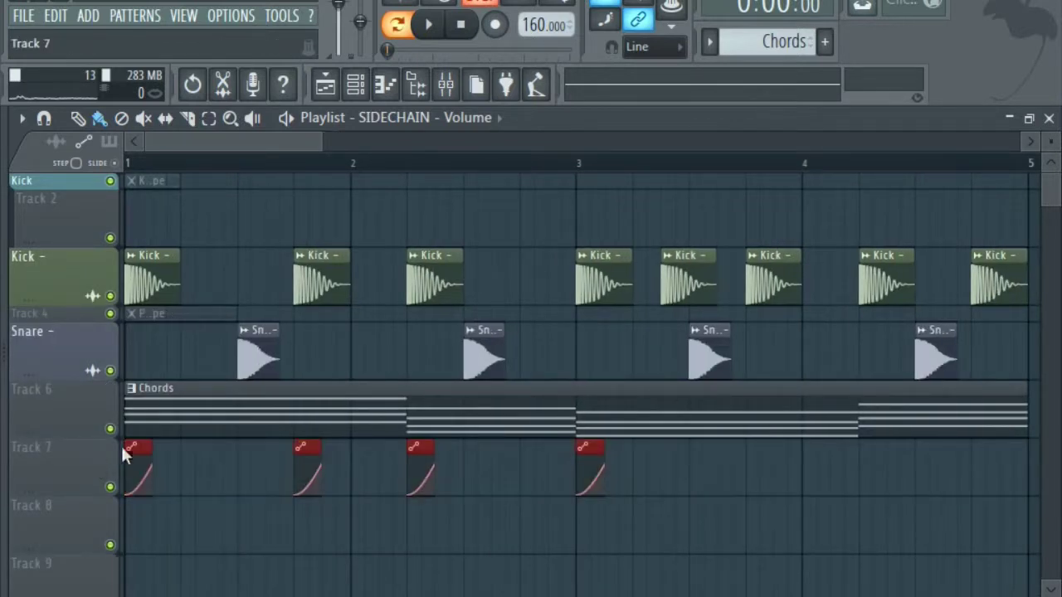
pyautogui.moveTo(137, 448); pyautogui.dragTo(116, 190)
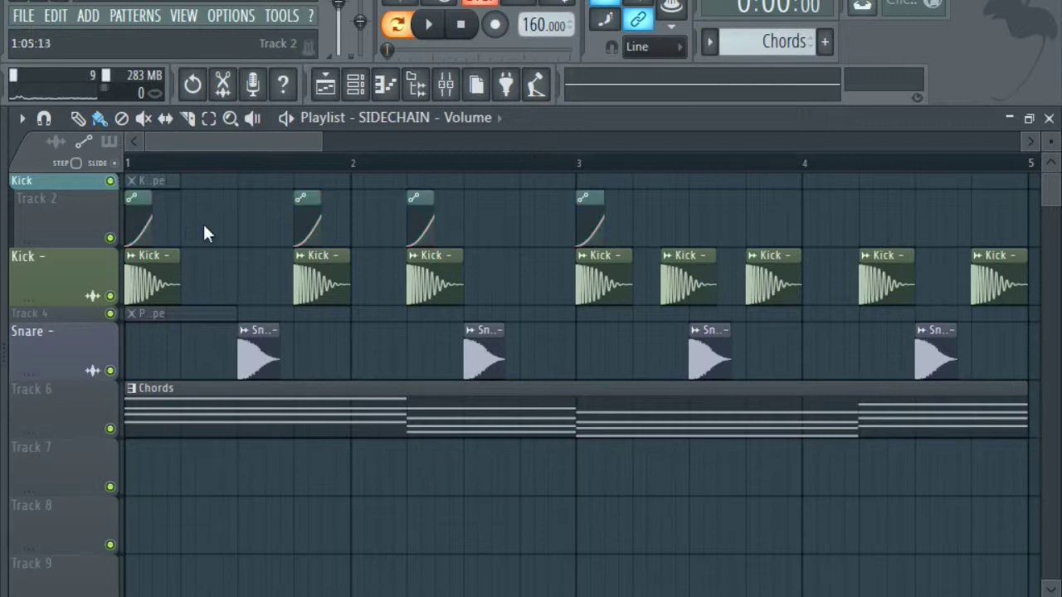
pyautogui.click(676, 230)
pyautogui.click(760, 226)
pyautogui.click(876, 222)
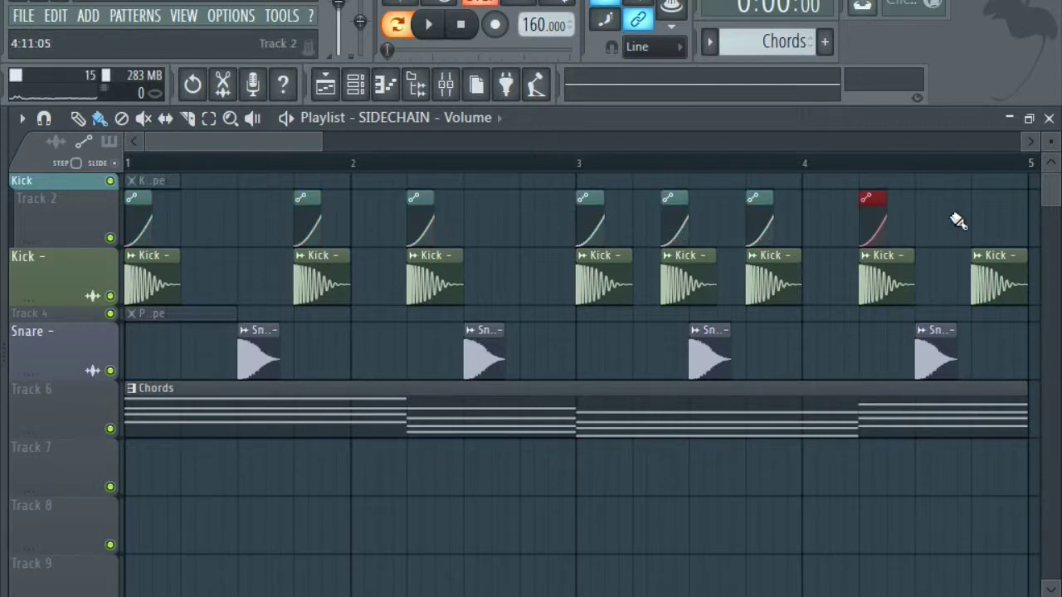
pyautogui.click(979, 220)
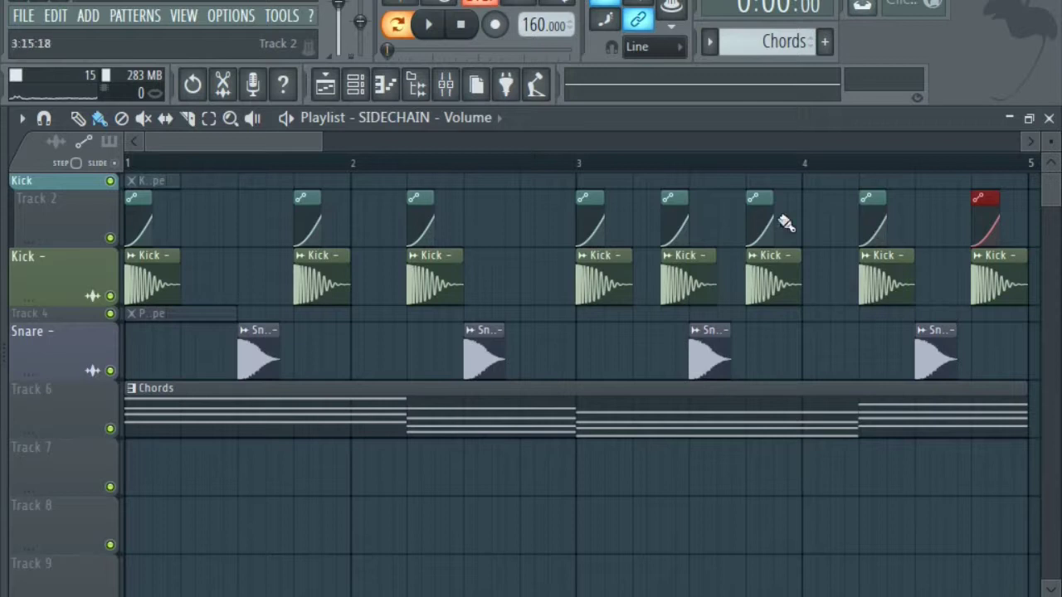
# - Play the song once with Track 2's sidechain automation muted and once with it enabled to compare them
pyautogui.click(110, 238)
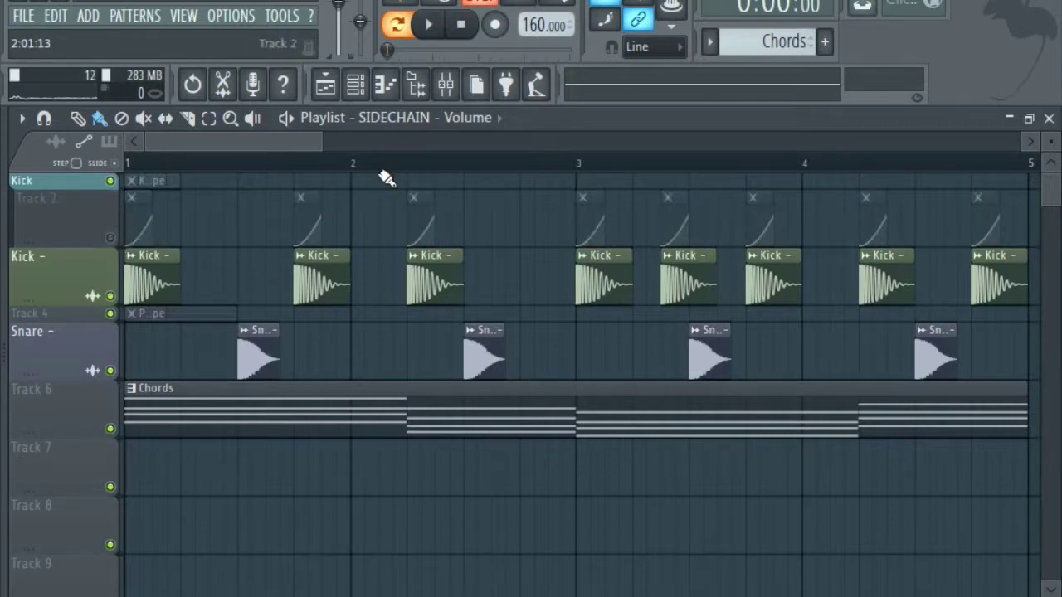
pyautogui.click(429, 25)
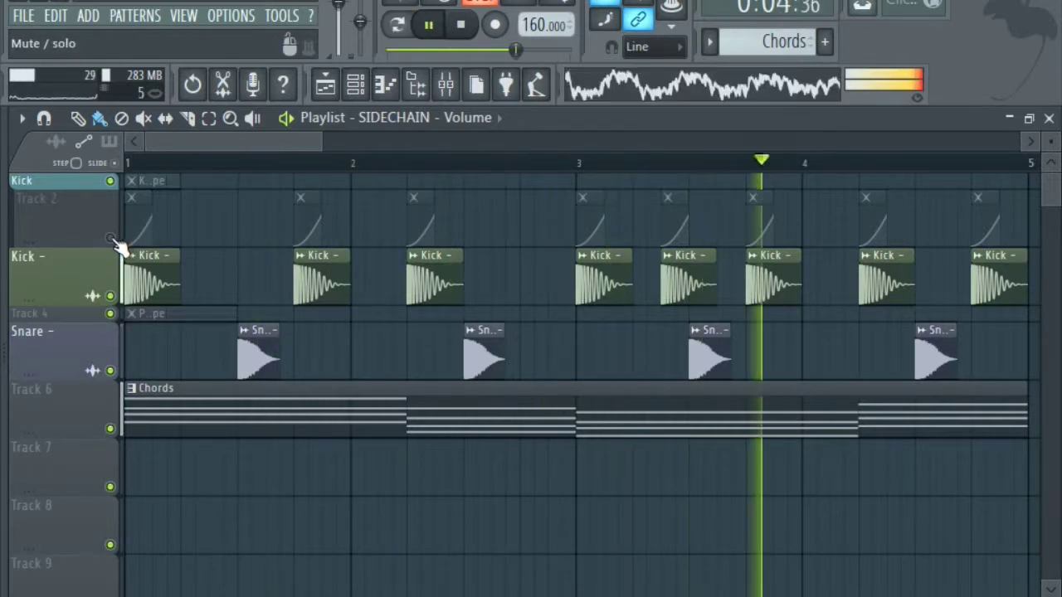
pyautogui.click(460, 25)
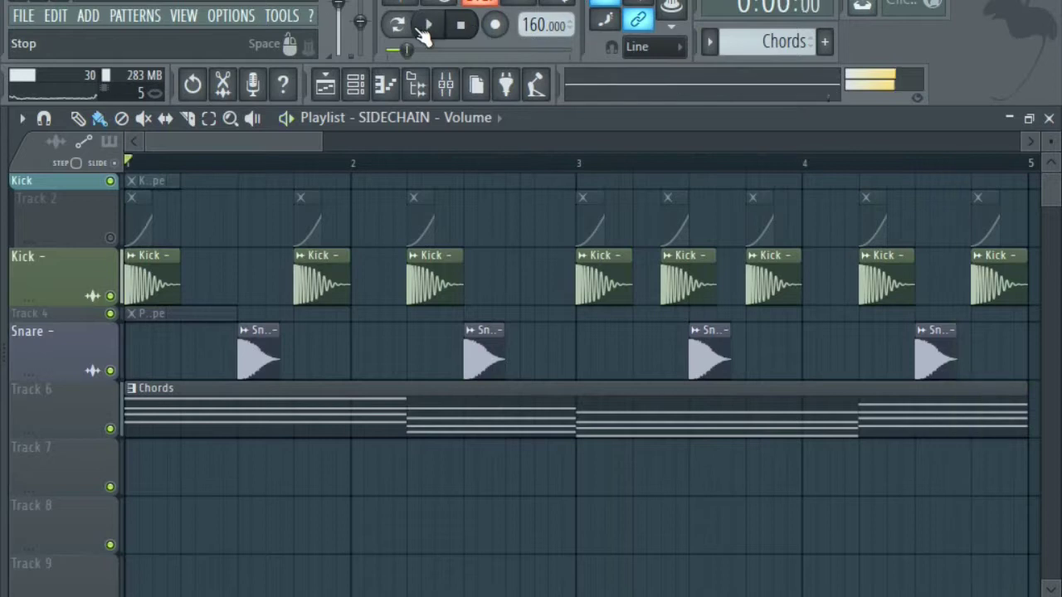
pyautogui.click(110, 238)
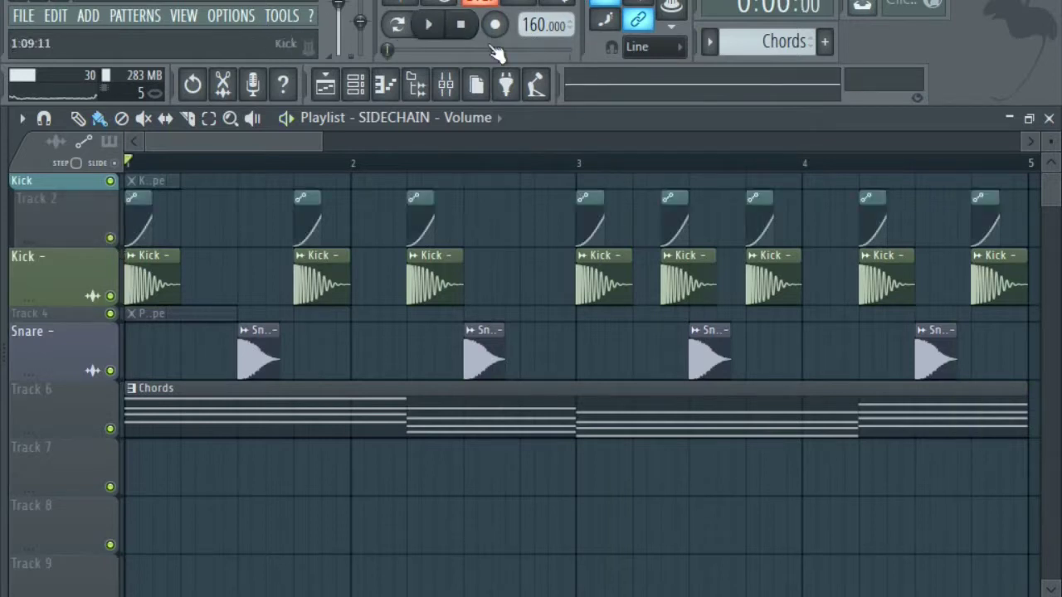
pyautogui.click(431, 27)
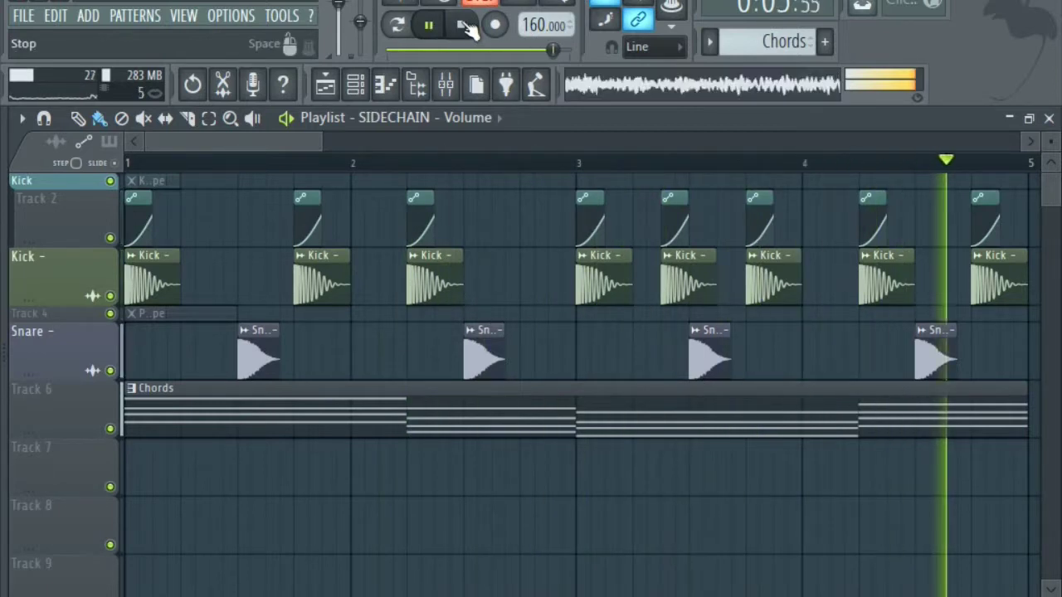
pyautogui.click(467, 27)
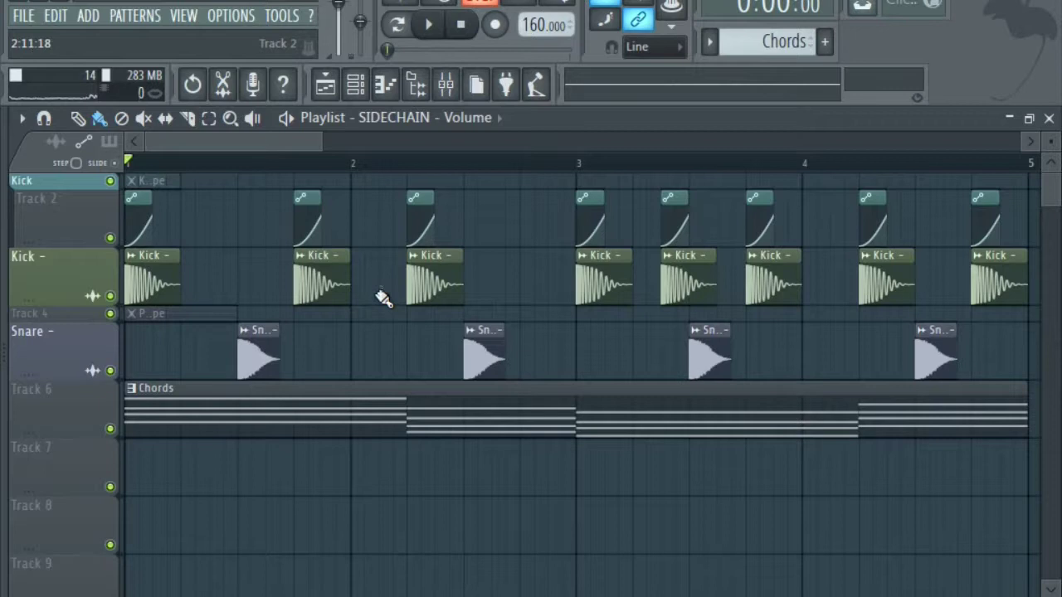
# - Place a SIDECHAIN volume clip on Track 2 in line with the first snare and make it unique
pyautogui.scroll(4, 166, 169)
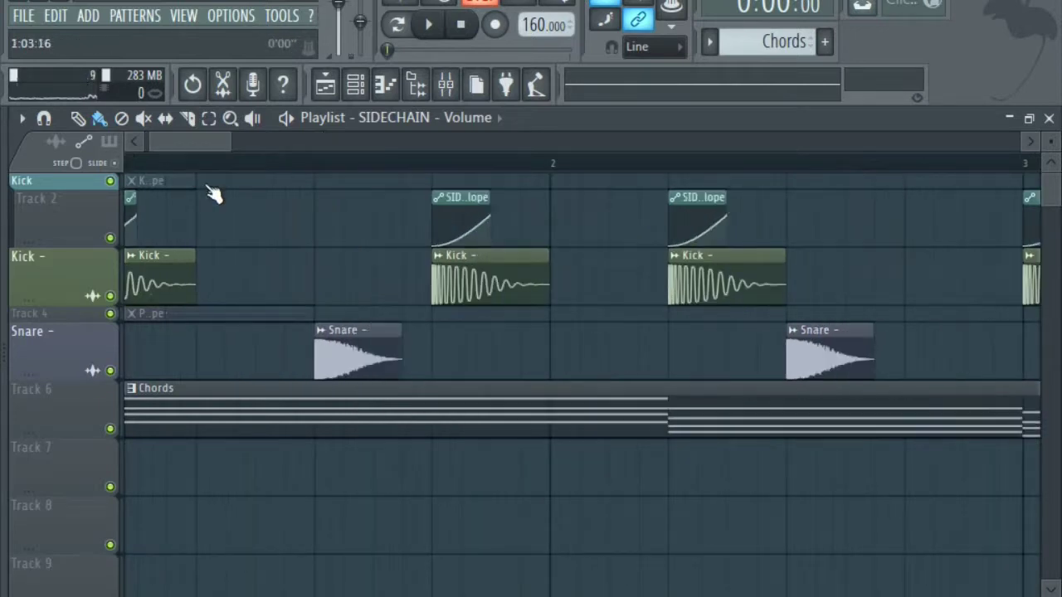
pyautogui.moveTo(219, 142); pyautogui.dragTo(173, 166)
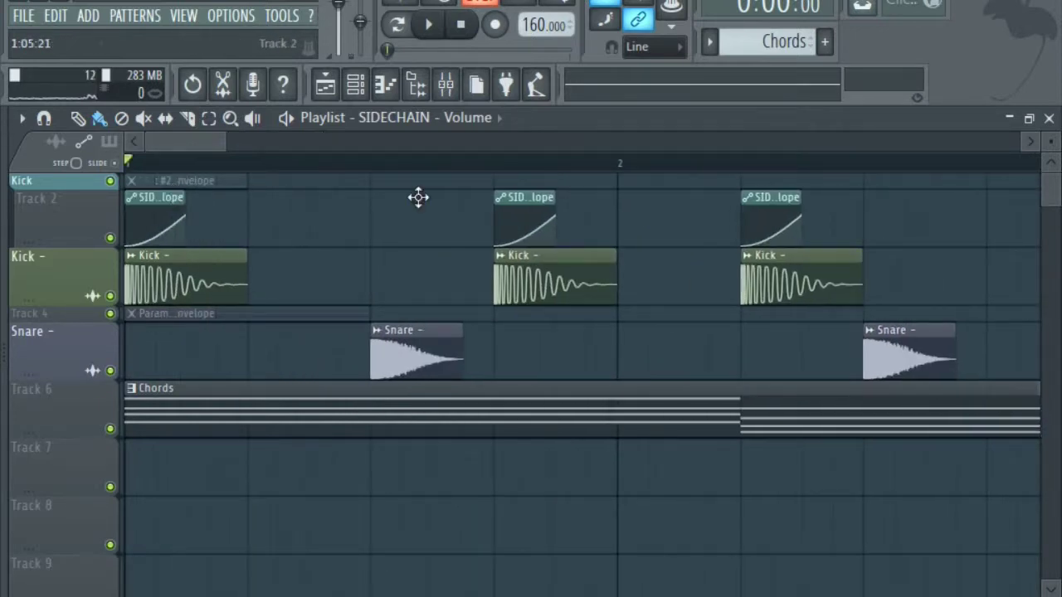
pyautogui.click(390, 206)
pyautogui.click(376, 198)
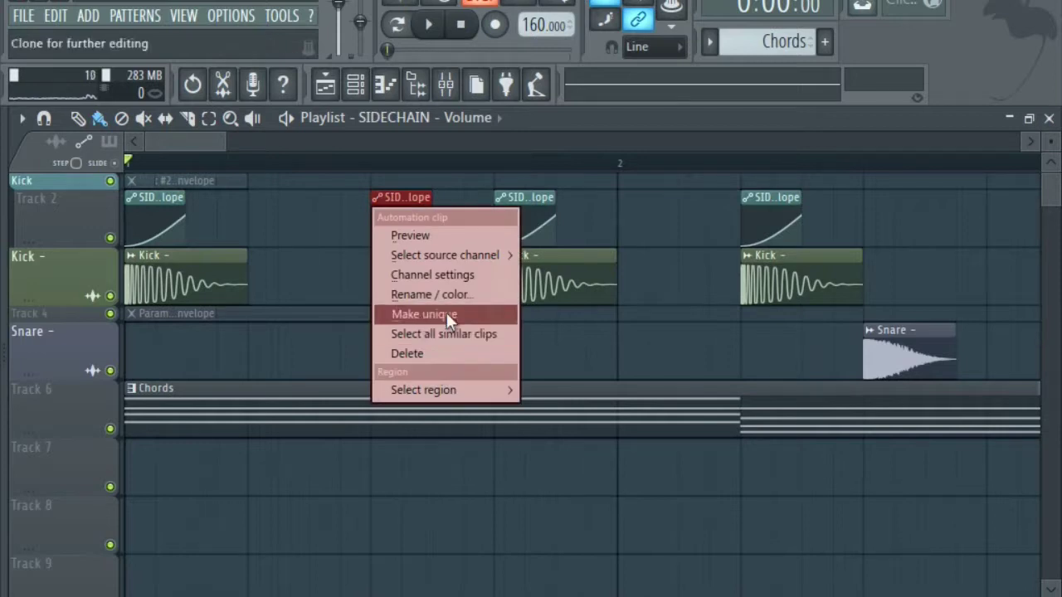
pyautogui.click(446, 312)
# - Shorten the unique snare clip to one step and delete its leftover point
pyautogui.moveTo(401, 223); pyautogui.dragTo(353, 219)
pyautogui.rightClick(379, 219)
pyautogui.click(415, 247)
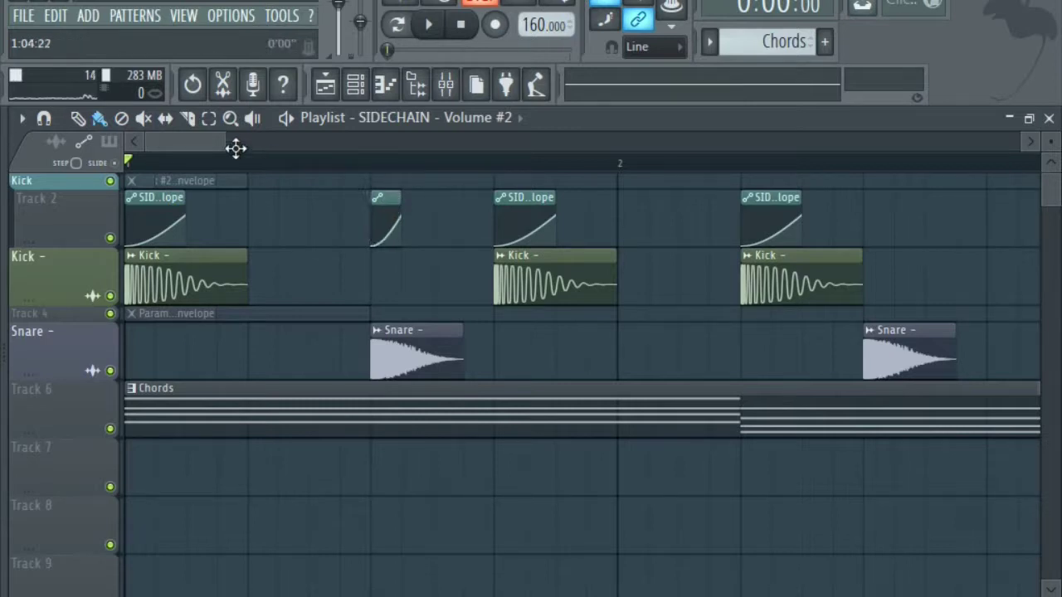
# - Place copies of the one-step sidechain clip on Track 2 in line with the remaining snares and play the song
pyautogui.moveTo(226, 147); pyautogui.dragTo(307, 169)
pyautogui.click(499, 224)
pyautogui.click(751, 224)
pyautogui.click(877, 226)
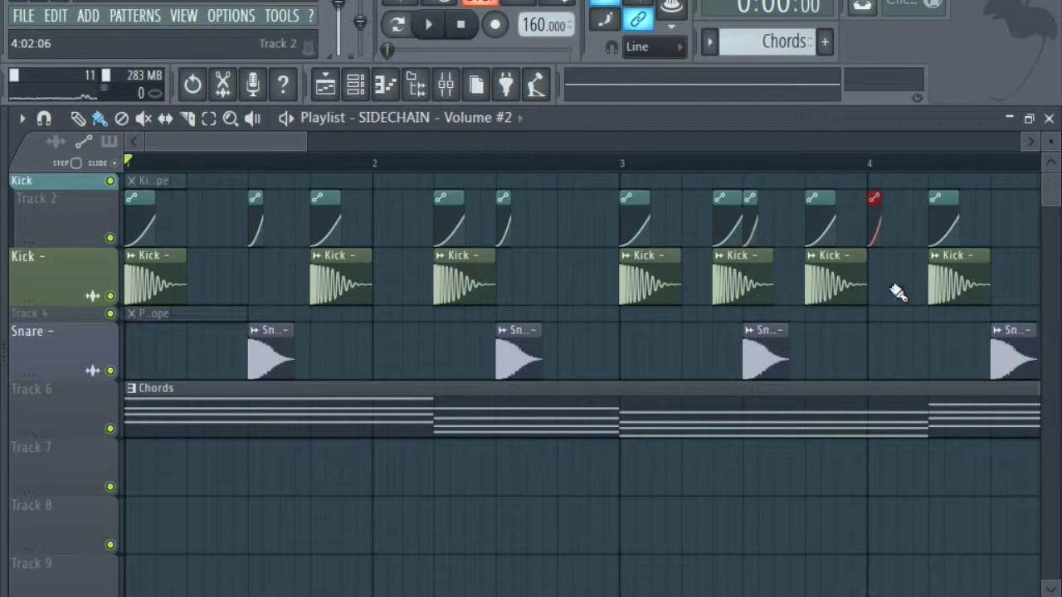
pyautogui.rightClick(885, 211)
pyautogui.moveTo(303, 136); pyautogui.dragTo(386, 138)
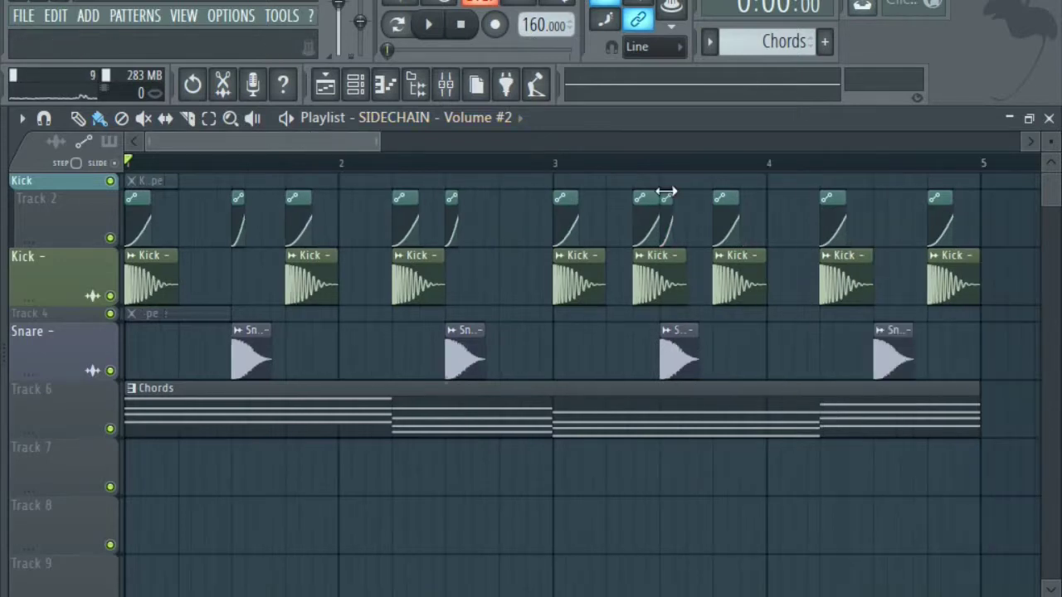
pyautogui.click(433, 25)
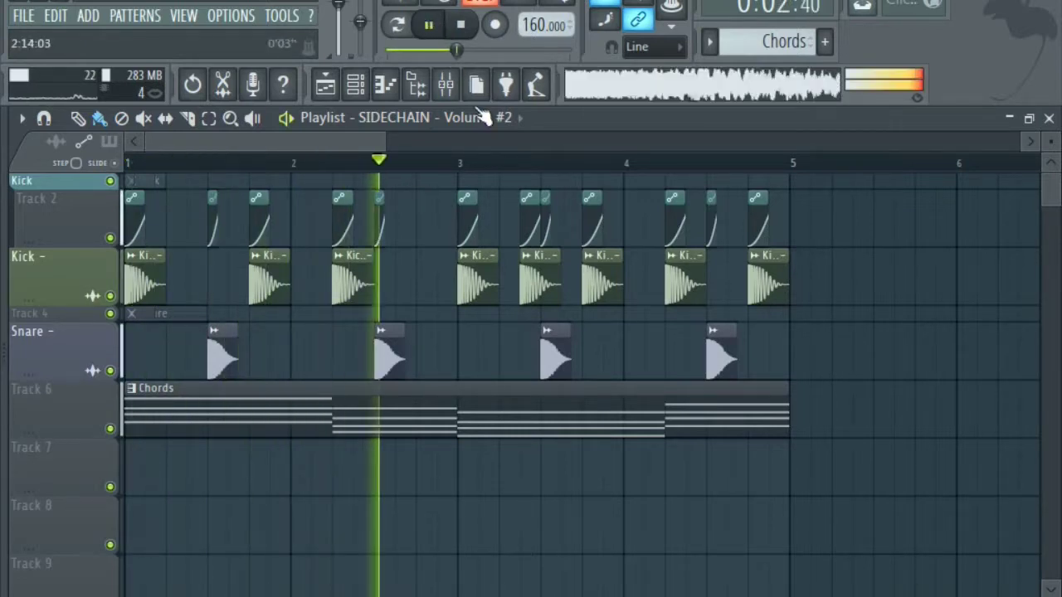
pyautogui.click(464, 26)
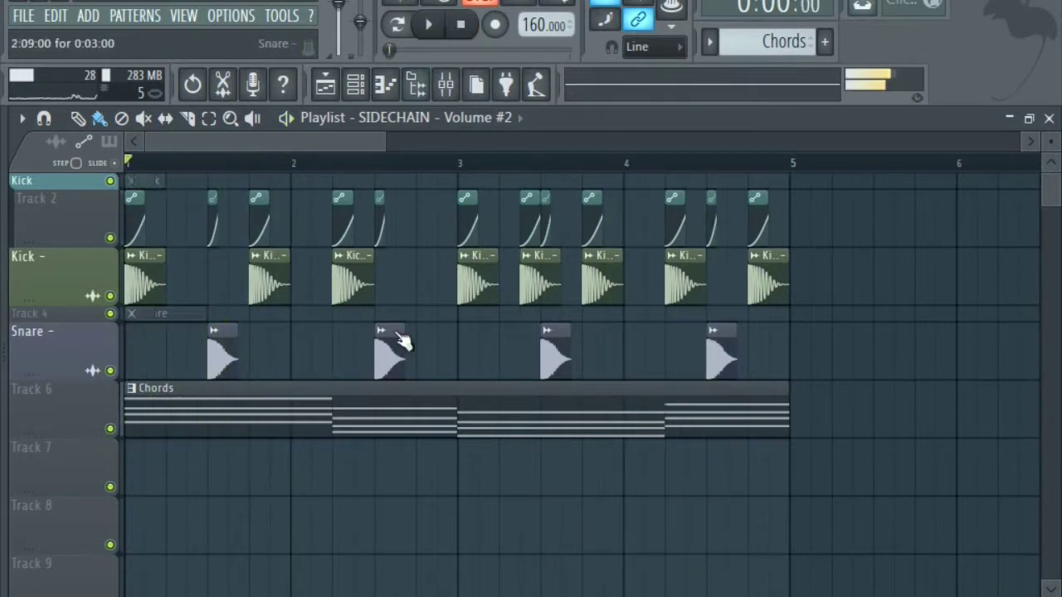
# - Open the Lead Chord piano roll and place four consecutive one-bar A3 notes starting at beat 3 of bar 1
pyautogui.doubleClick(340, 415)
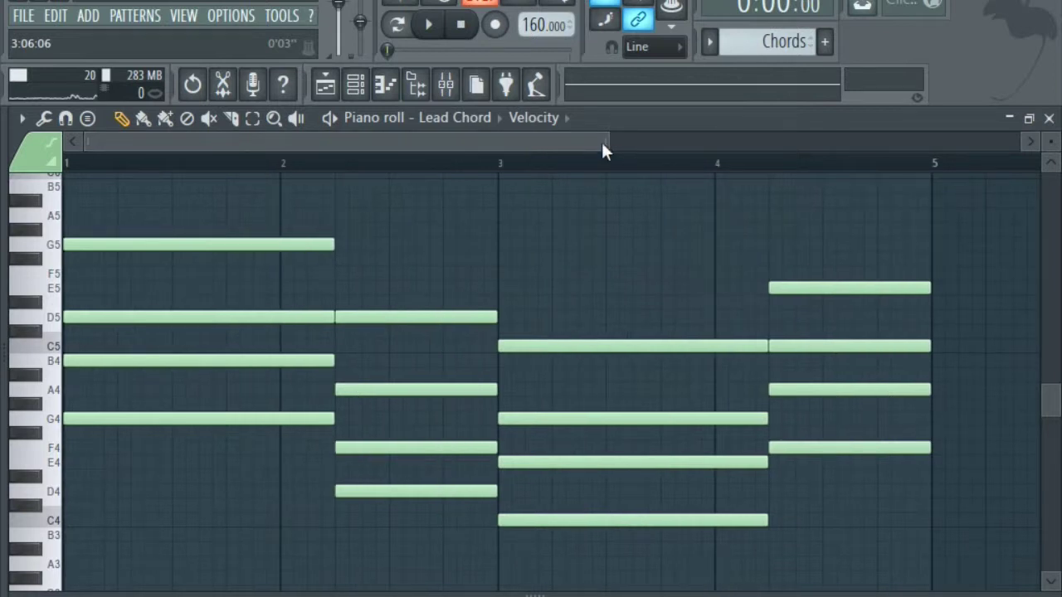
pyautogui.moveTo(605, 143); pyautogui.dragTo(712, 142)
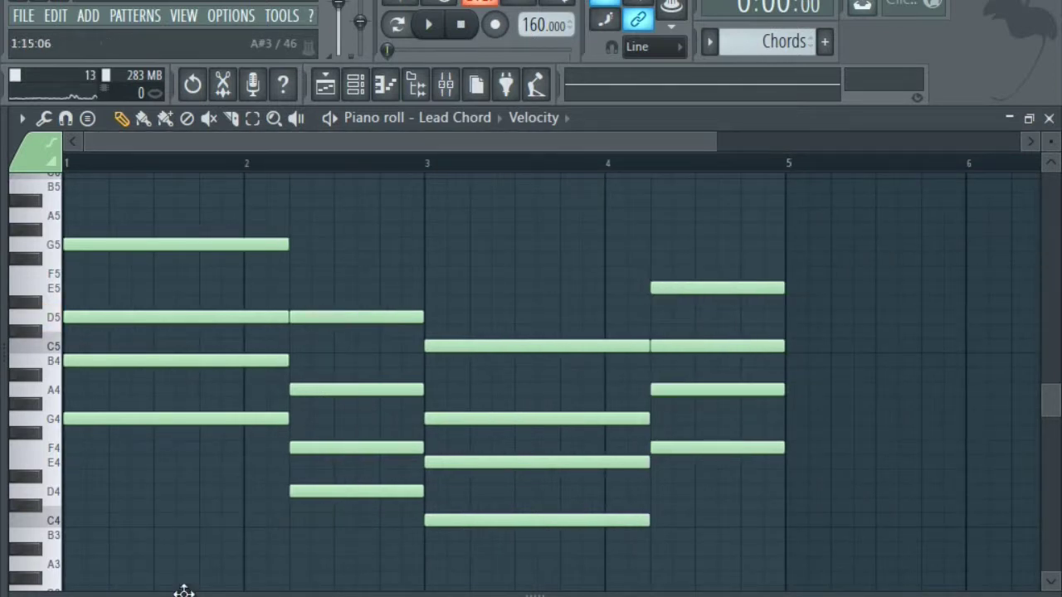
pyautogui.click(166, 565)
pyautogui.moveTo(289, 565); pyautogui.dragTo(343, 565)
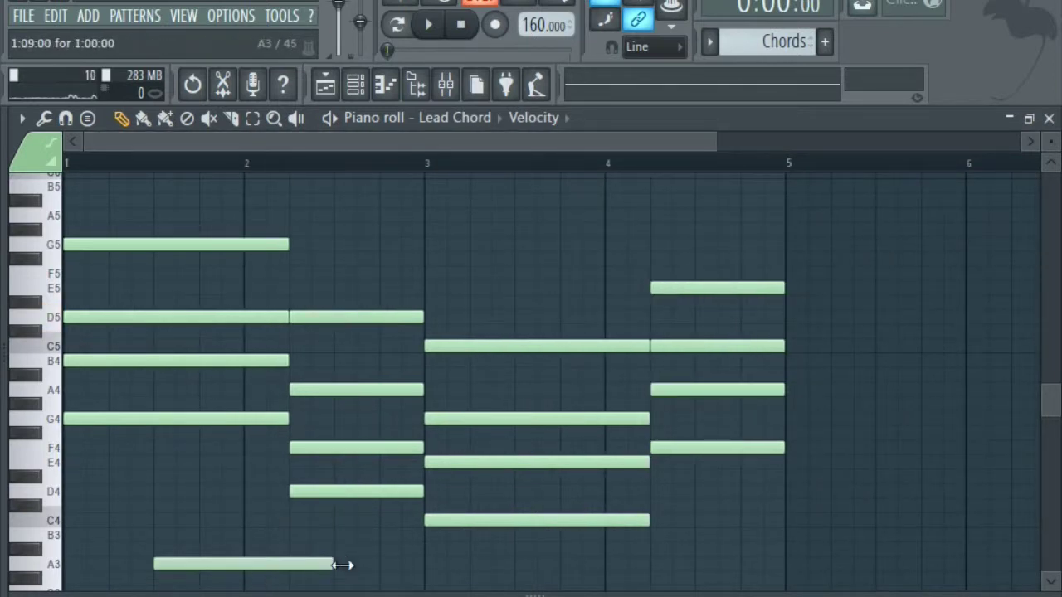
pyautogui.click(338, 565)
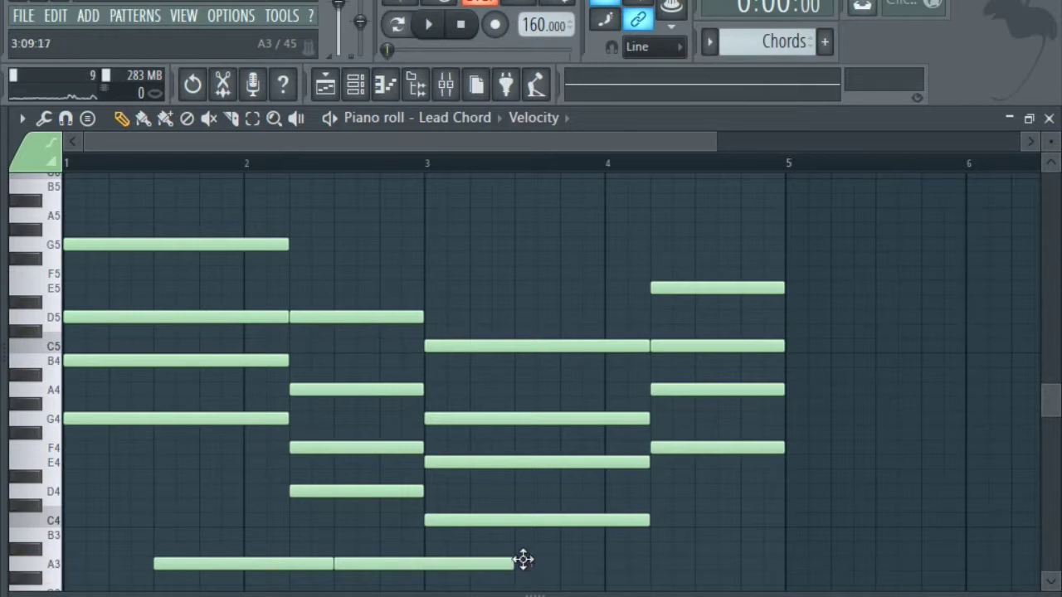
pyautogui.click(521, 564)
pyautogui.click(704, 565)
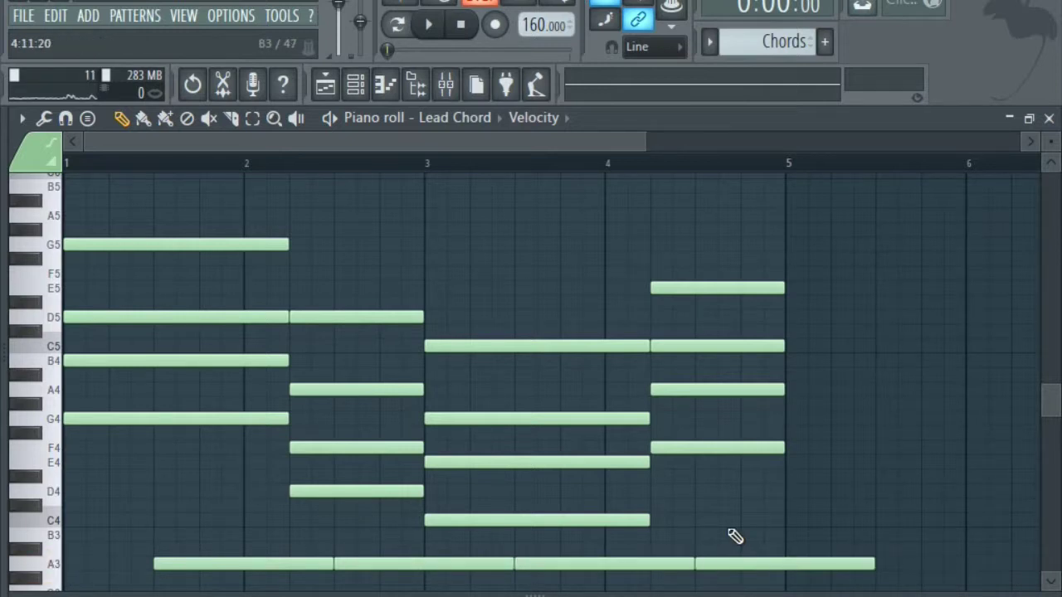
# - Apply quick legato so the chords end where the A3 guide notes begin, and delete all the A3 notes
pyautogui.hotkey('ctrl', 'l')
pyautogui.rightClick(241, 565)
pyautogui.rightClick(377, 564)
pyautogui.rightClick(613, 564)
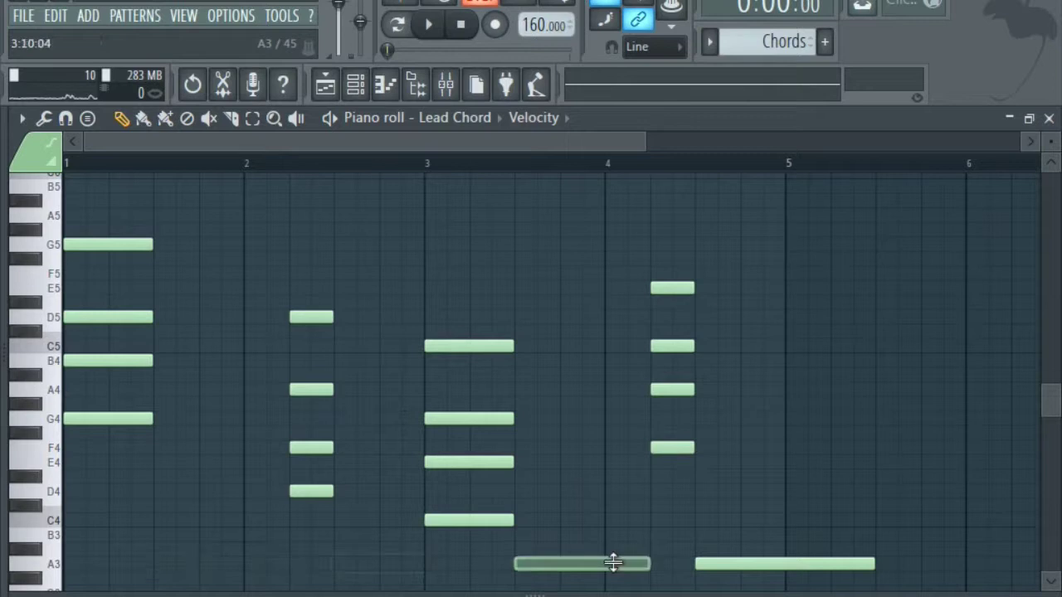
pyautogui.rightClick(784, 569)
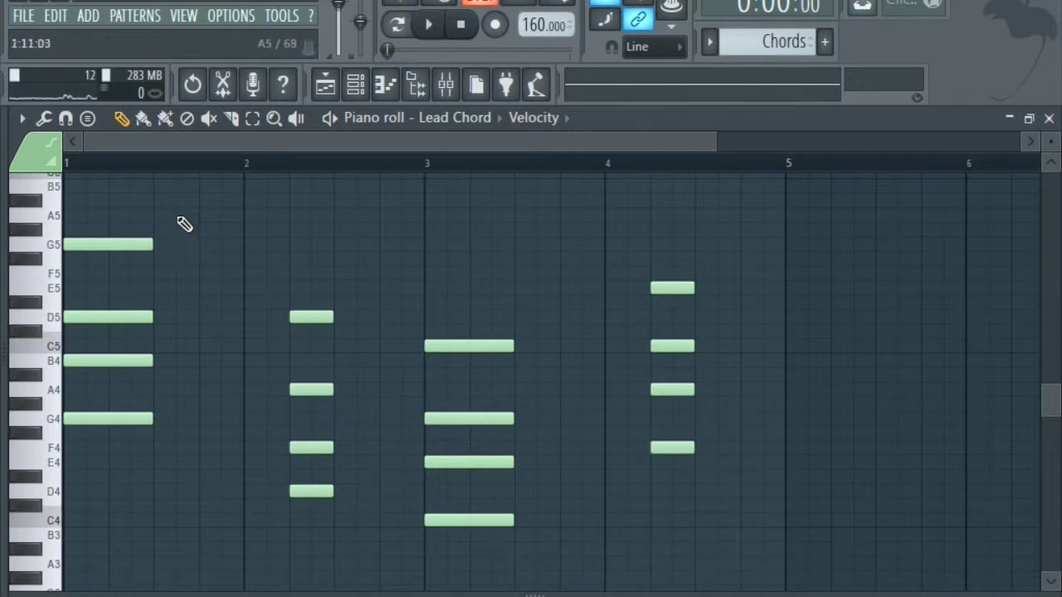
# - Select the shortened first chord and place a copy of it at beat 4 of bar 1
pyautogui.click(253, 118)
pyautogui.moveTo(126, 170); pyautogui.dragTo(129, 452)
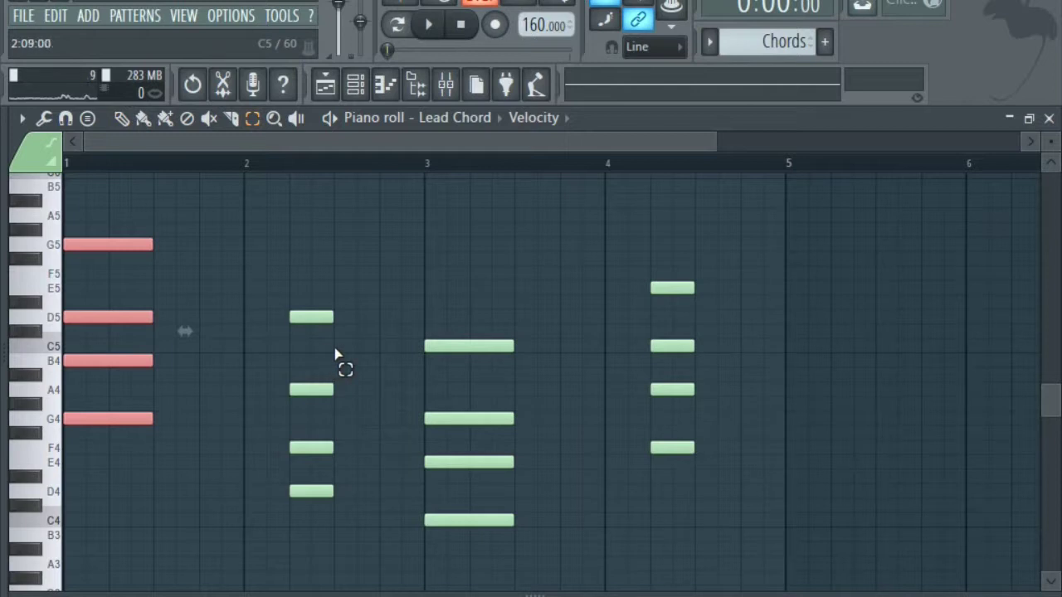
pyautogui.click(121, 119)
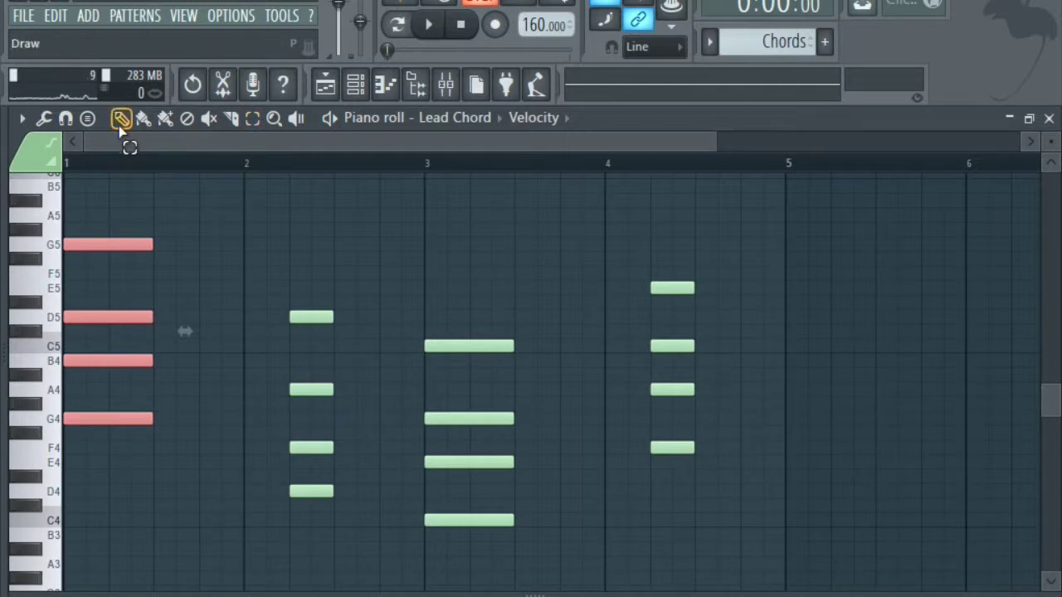
pyautogui.moveTo(111, 242); pyautogui.dragTo(239, 247)
pyautogui.keyDown('ctrl'); pyautogui.click(346, 251); pyautogui.keyUp('ctrl')
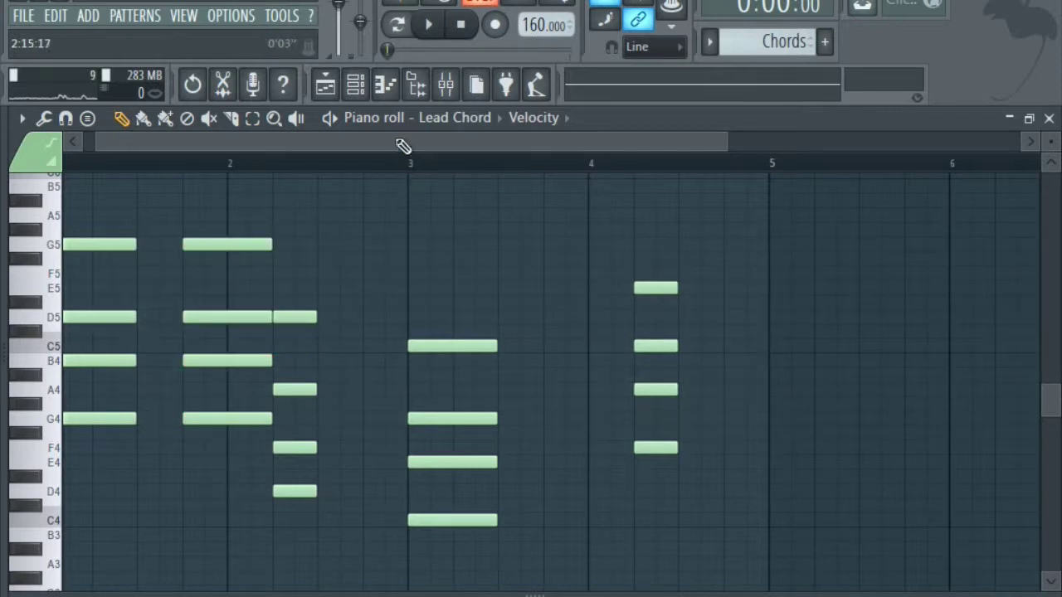
pyautogui.moveTo(402, 146); pyautogui.dragTo(390, 146)
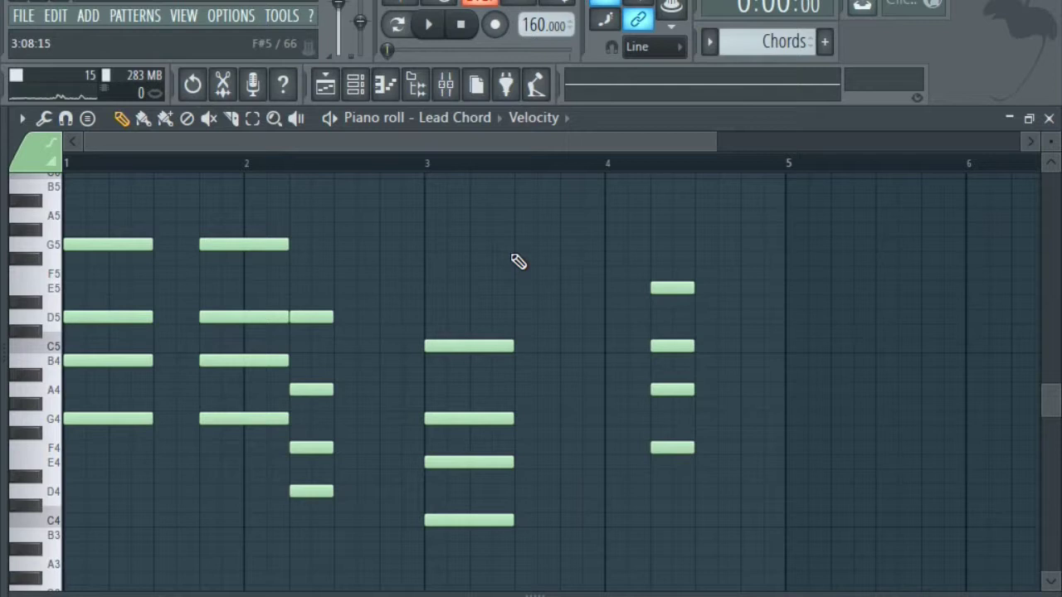
# - Select the chord at the start of bar 3 and place a copy of it at beat 4 of bar 3
pyautogui.moveTo(446, 255); pyautogui.dragTo(496, 531)
pyautogui.click(132, 118)
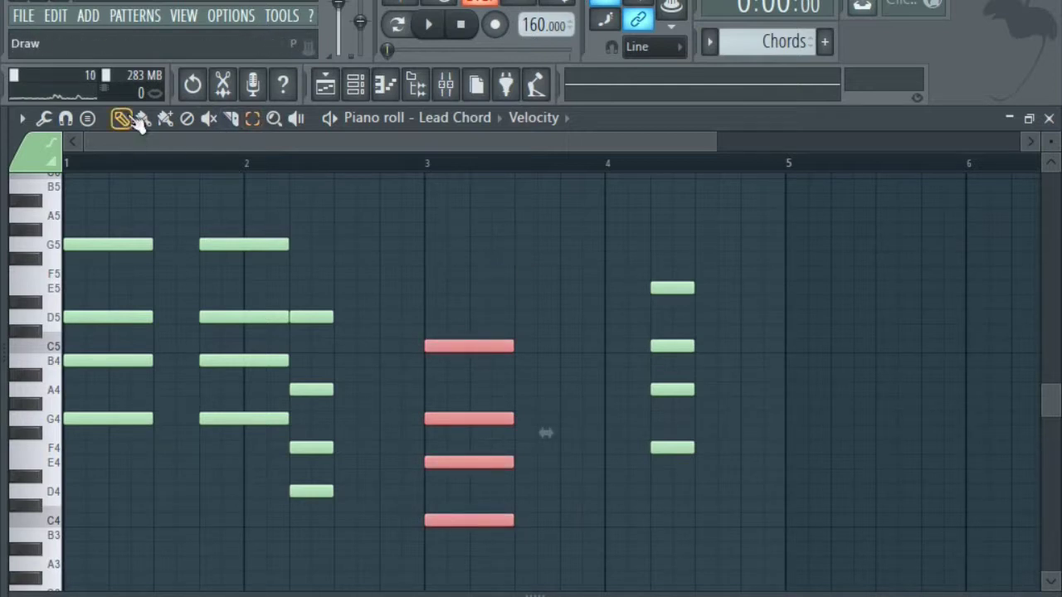
pyautogui.moveTo(447, 350); pyautogui.dragTo(566, 346)
pyautogui.click(583, 273)
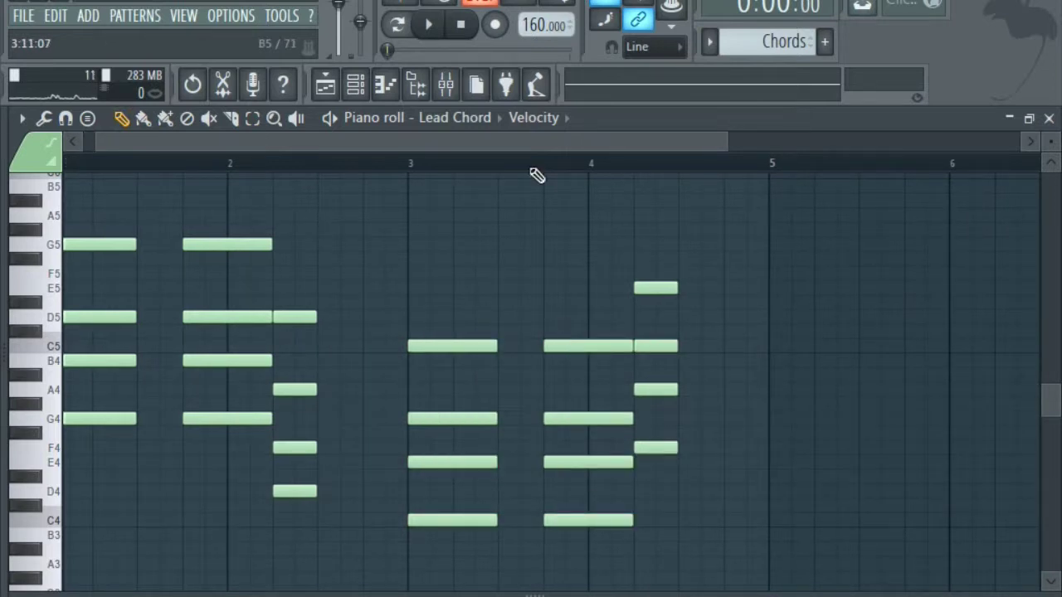
pyautogui.hscroll(-1, 457, 147)
# - Play back the edited chords, compare their rhythm with the drums in the Playlist, and check their notes again
pyautogui.click(444, 33)
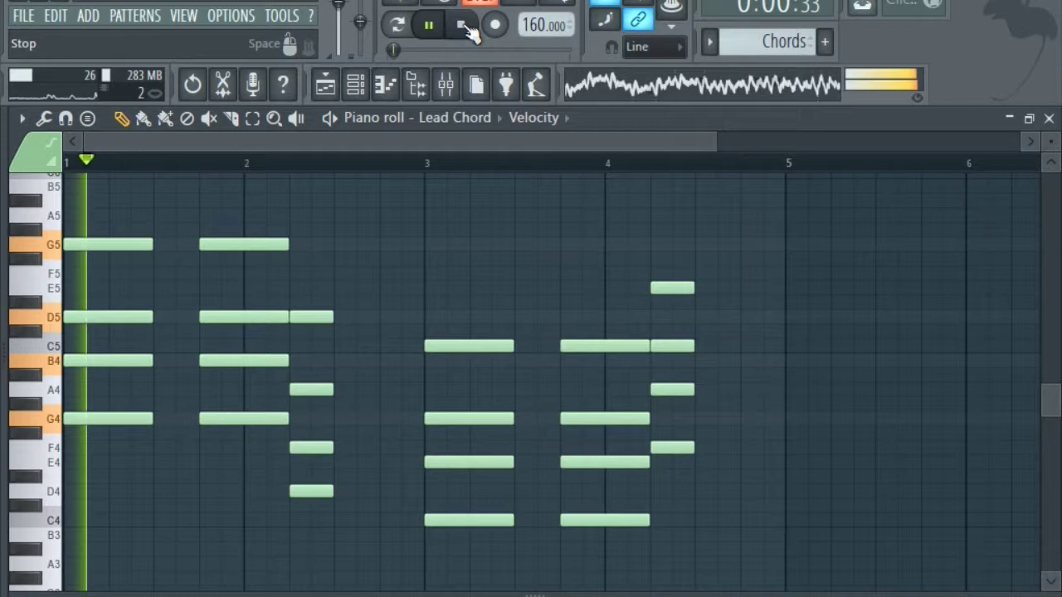
pyautogui.click(465, 26)
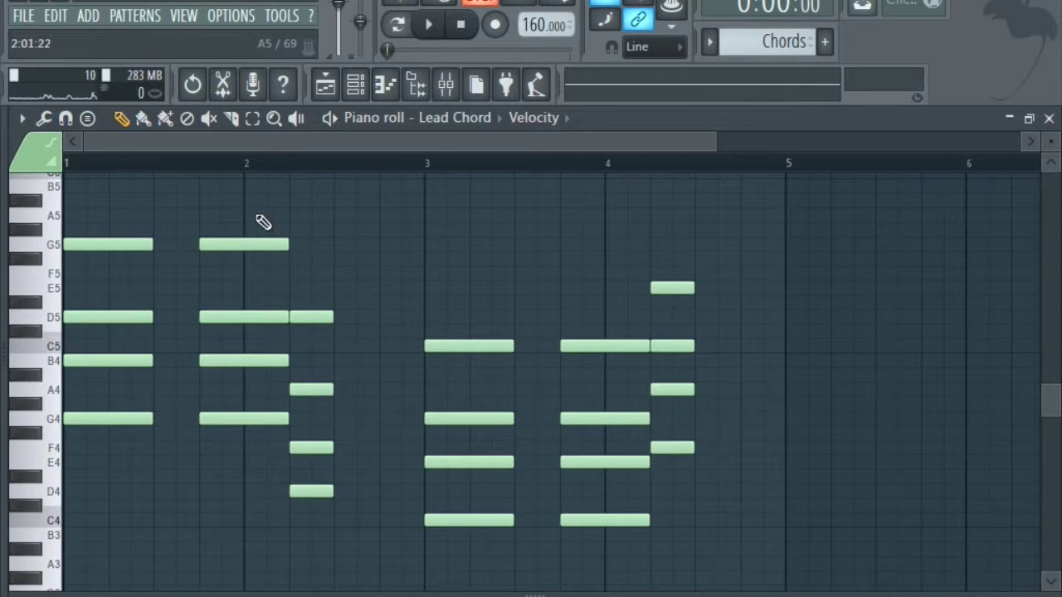
pyautogui.click(1049, 117)
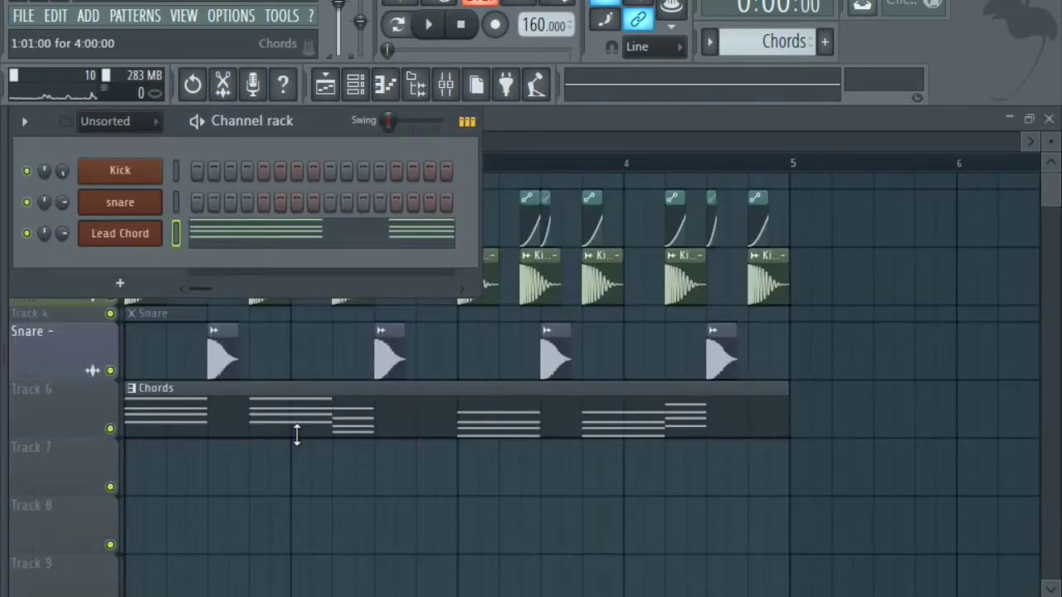
pyautogui.click(302, 336)
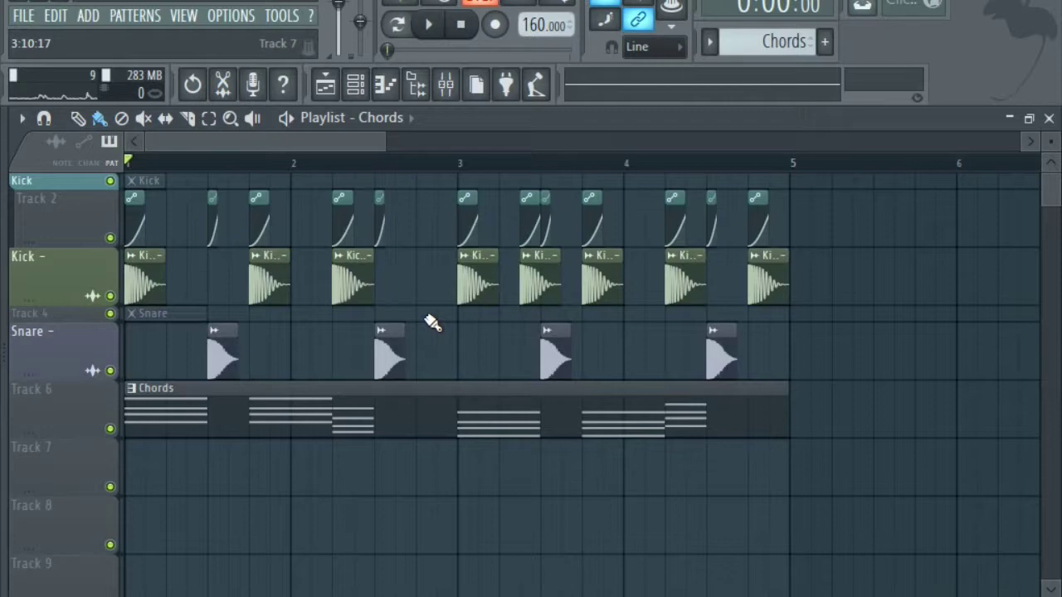
pyautogui.doubleClick(434, 423)
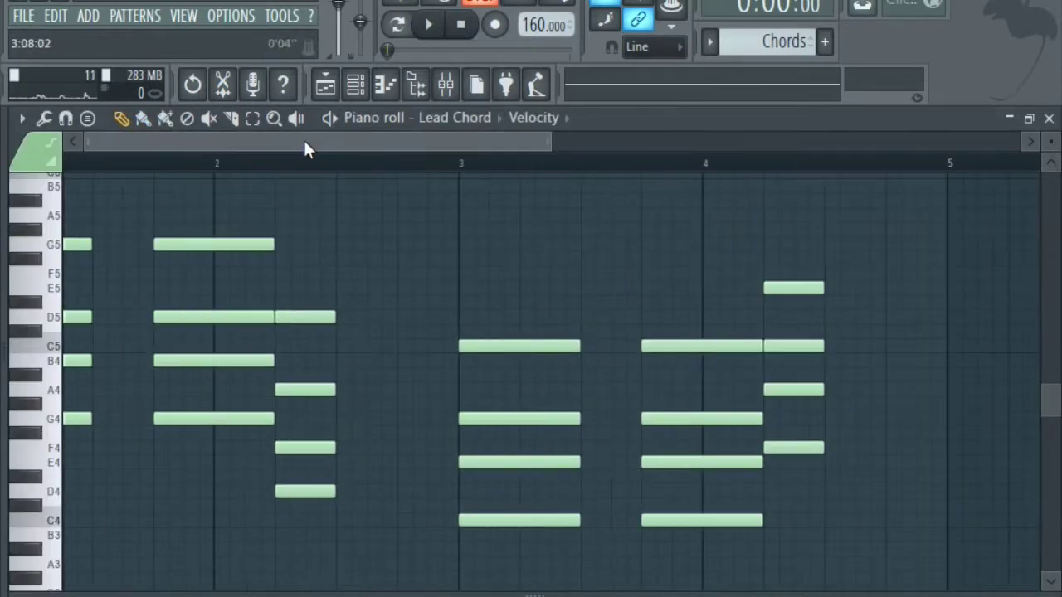
pyautogui.click(1048, 117)
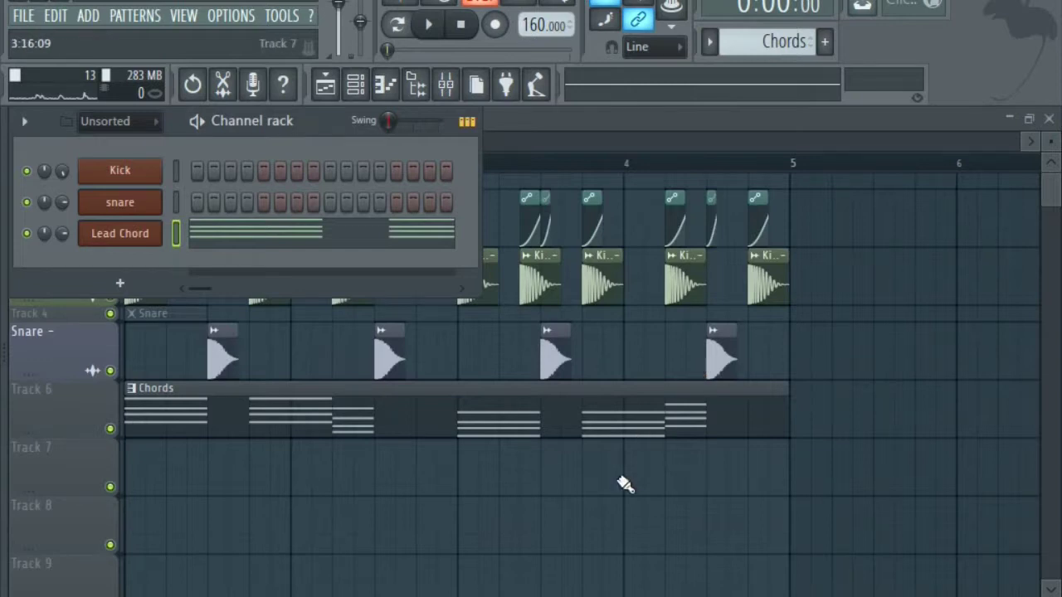
pyautogui.press('F6')
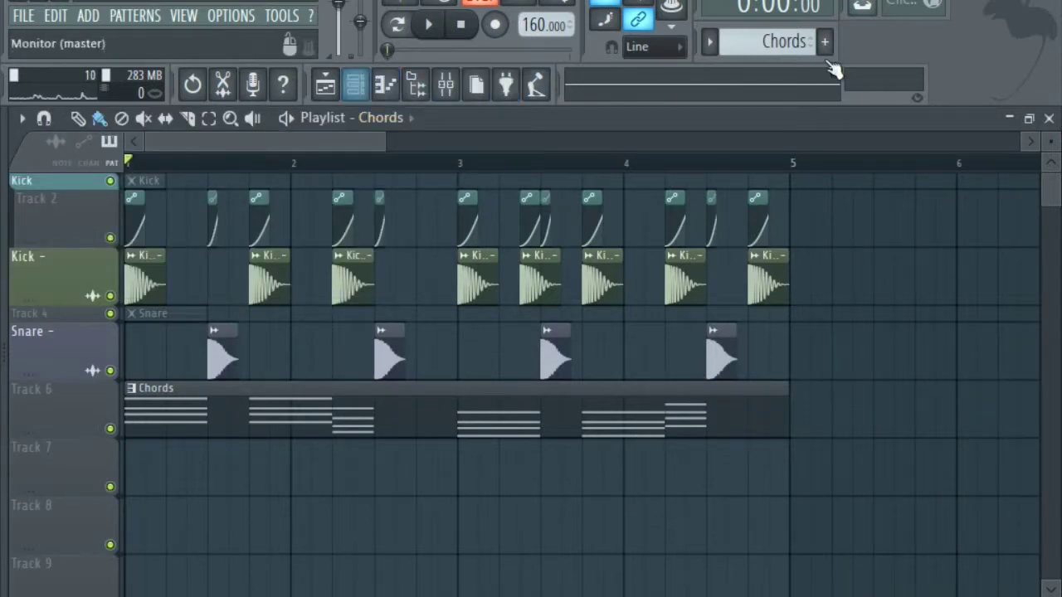
# - Create a new pattern named HiHats and place it at the start of Track 7
pyautogui.click(772, 48)
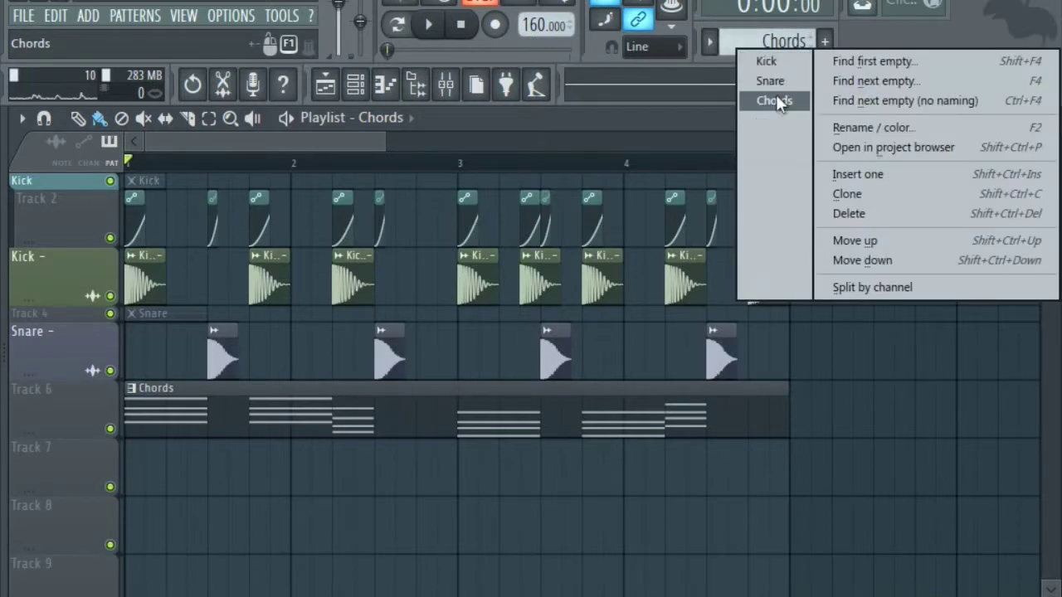
pyautogui.click(775, 95)
pyautogui.click(825, 41)
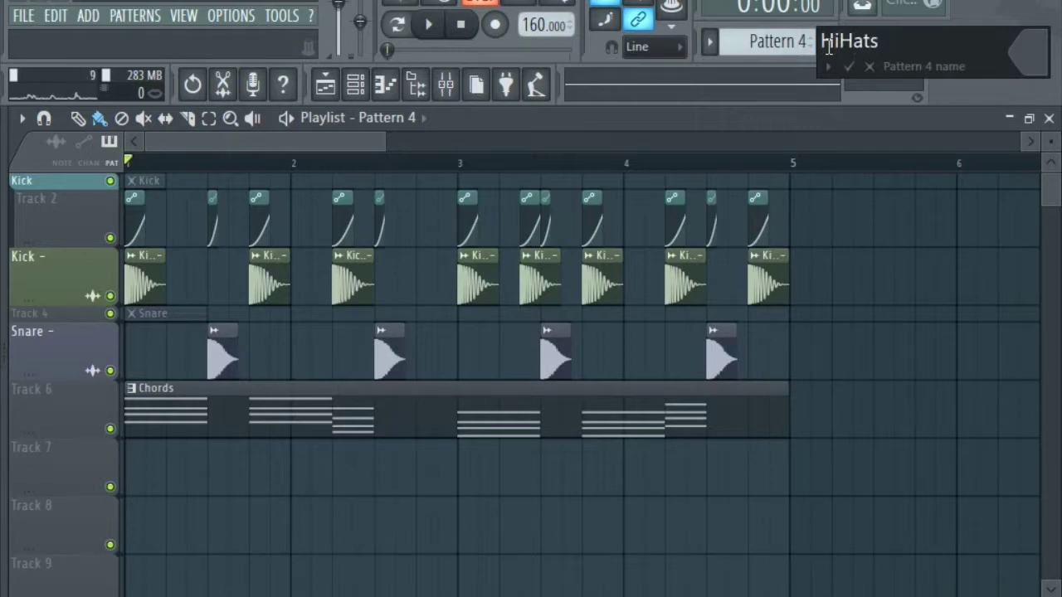
pyautogui.press('Return')
pyautogui.click(386, 467)
pyautogui.moveTo(421, 472); pyautogui.dragTo(171, 473)
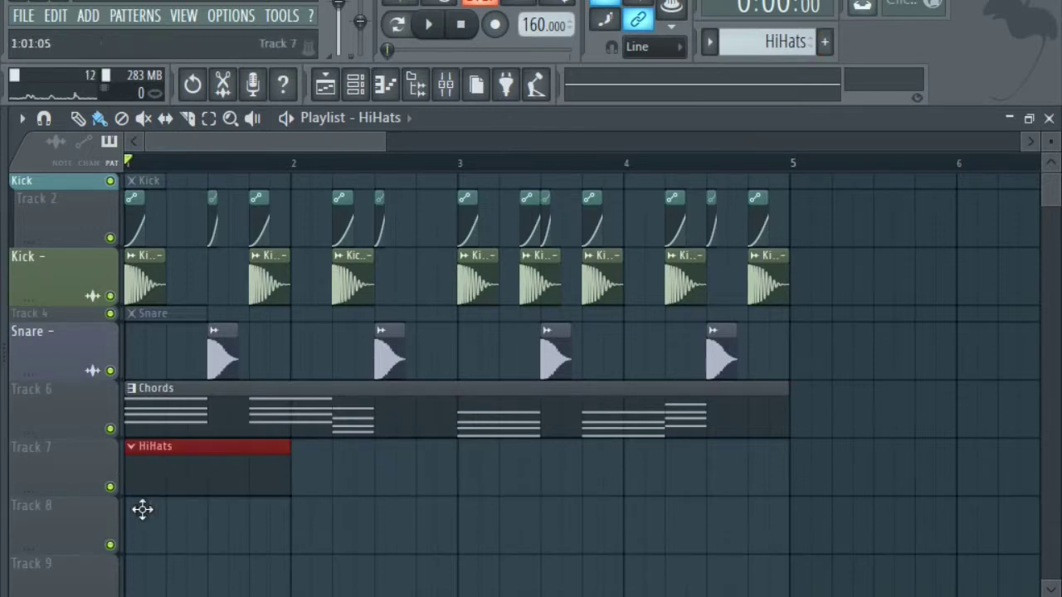
# - Load Fruity Parametric EQ 2 in effect slot 1 of the Lead Chord mixer track
pyautogui.click(357, 84)
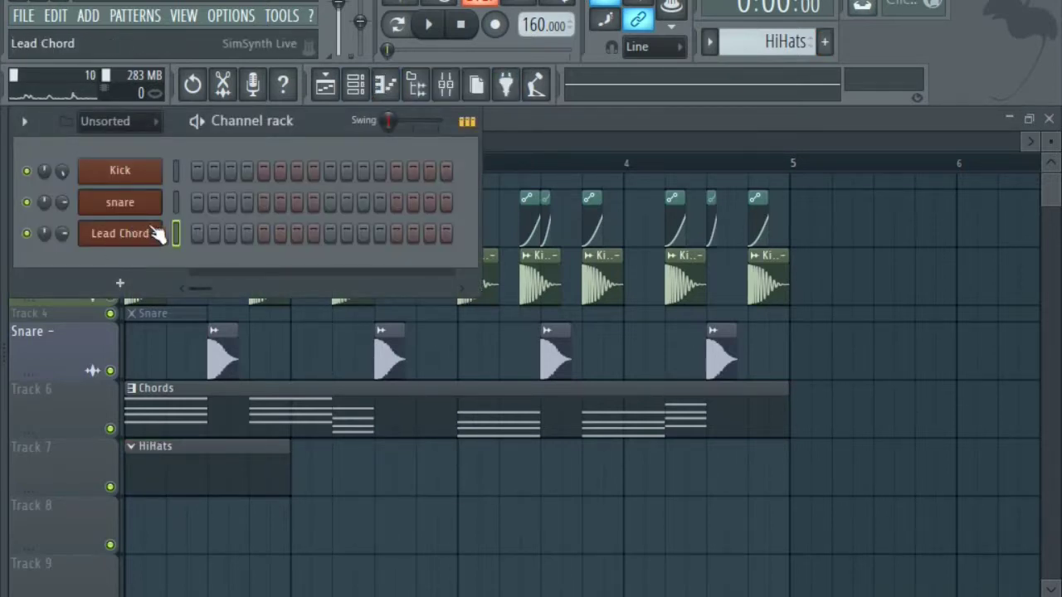
pyautogui.click(445, 84)
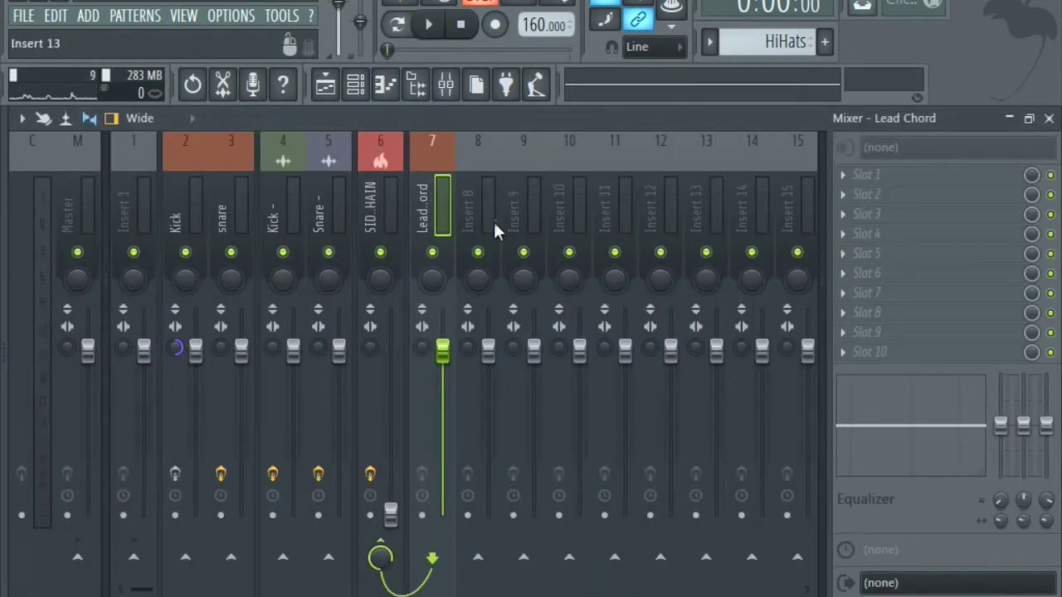
pyautogui.click(855, 176)
pyautogui.click(851, 184)
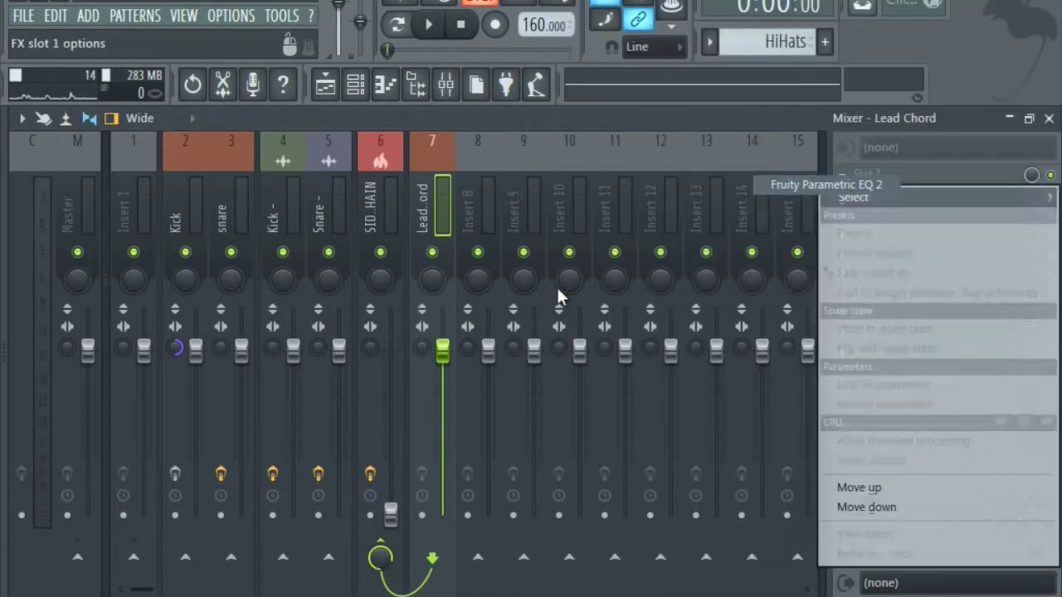
pyautogui.moveTo(498, 376); pyautogui.dragTo(481, 221)
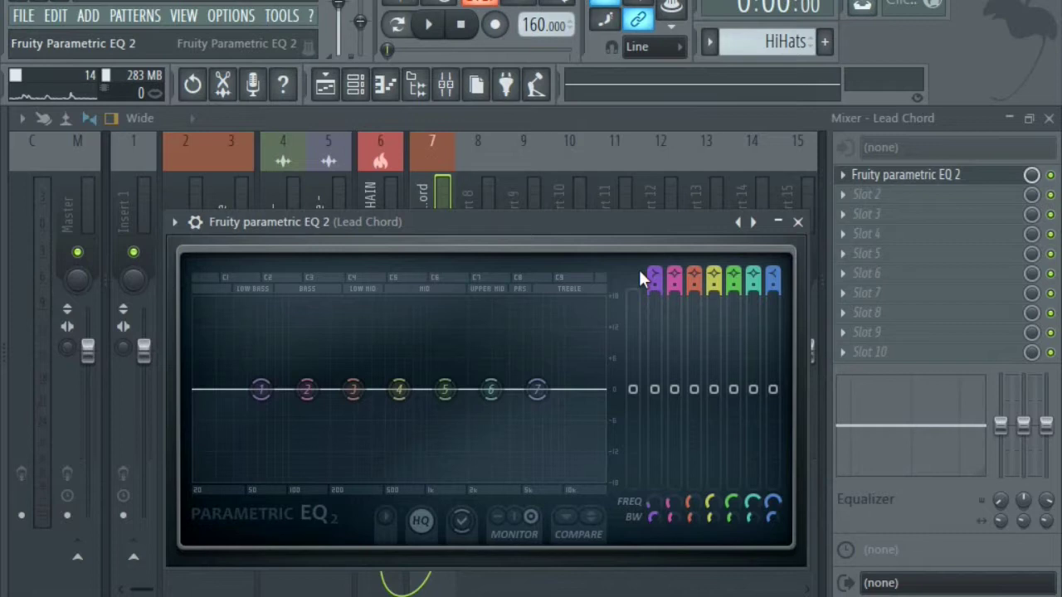
# - Set EQ band 1 to high pass, adjust its bandwidth and shift its cutoff to roll off the chords' low bass
pyautogui.scroll(-2, 655, 278)
pyautogui.scroll(3, 654, 287)
pyautogui.rightClick(263, 390)
pyautogui.click(299, 417)
pyautogui.moveTo(265, 389); pyautogui.dragTo(192, 389)
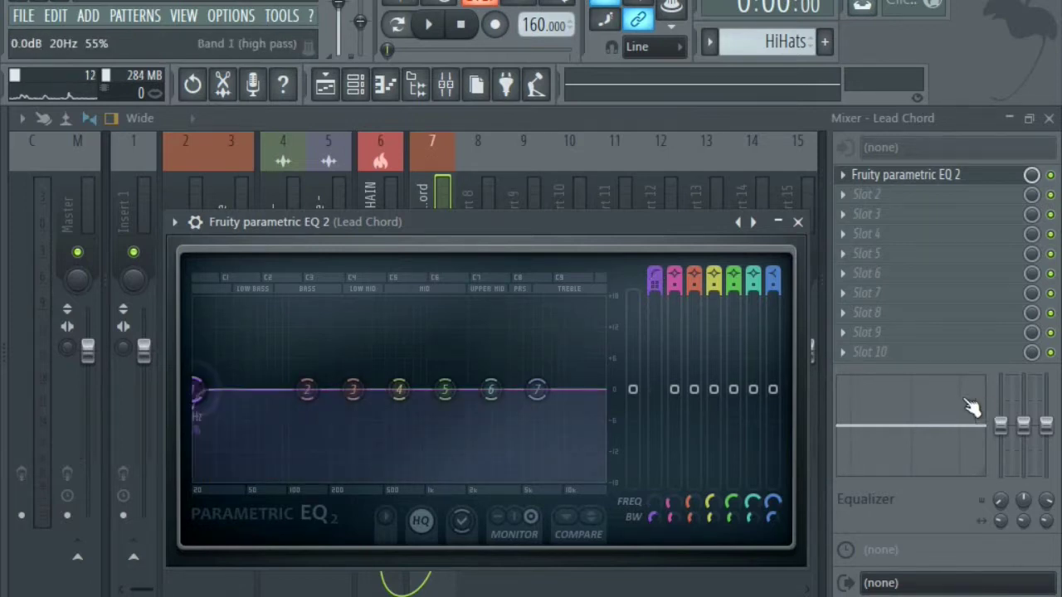
pyautogui.moveTo(655, 518); pyautogui.dragTo(425, 138)
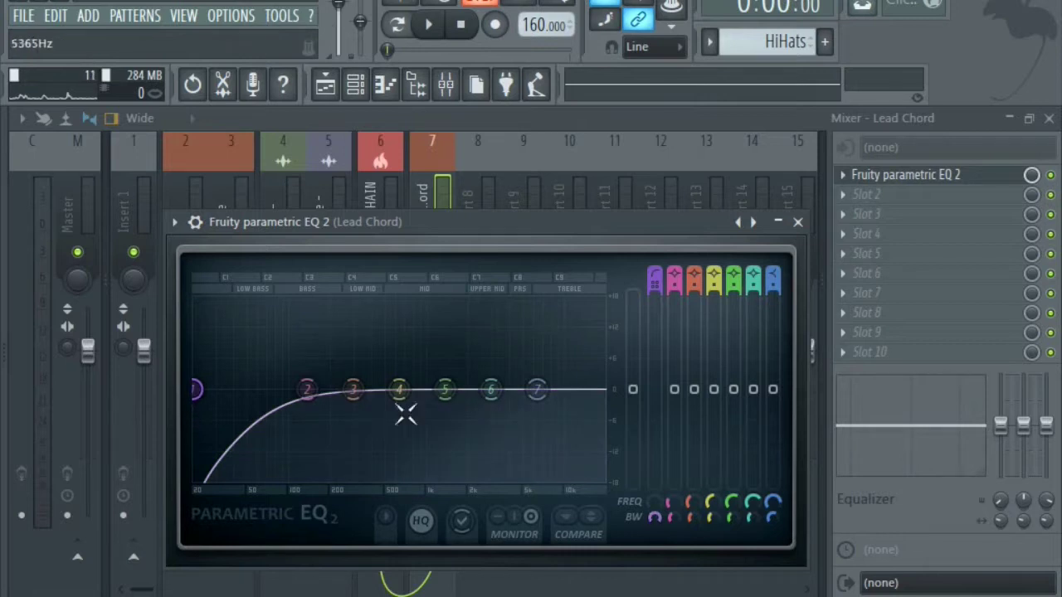
pyautogui.moveTo(210, 401); pyautogui.dragTo(261, 418)
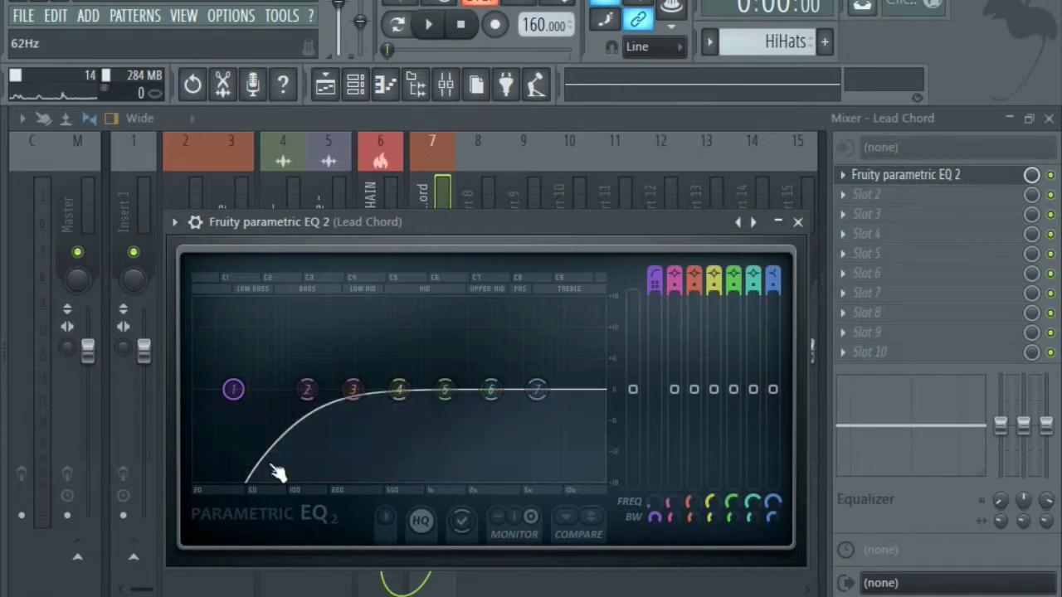
pyautogui.click(798, 221)
# - Return to the Playlist, play the song with the equalized chords, and bring up the channel rack
pyautogui.click(868, 199)
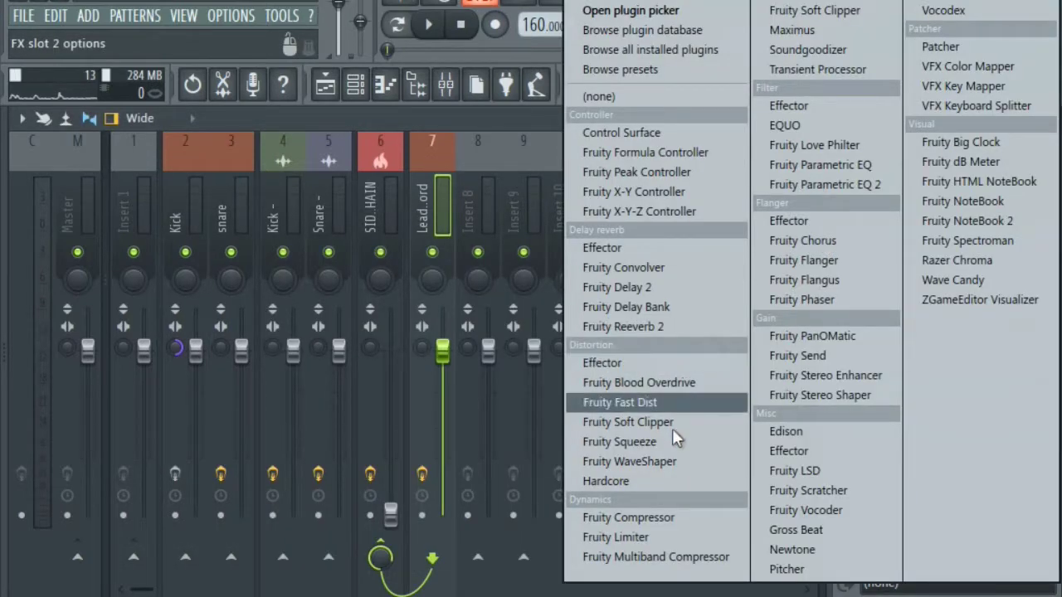
pyautogui.click(374, 181)
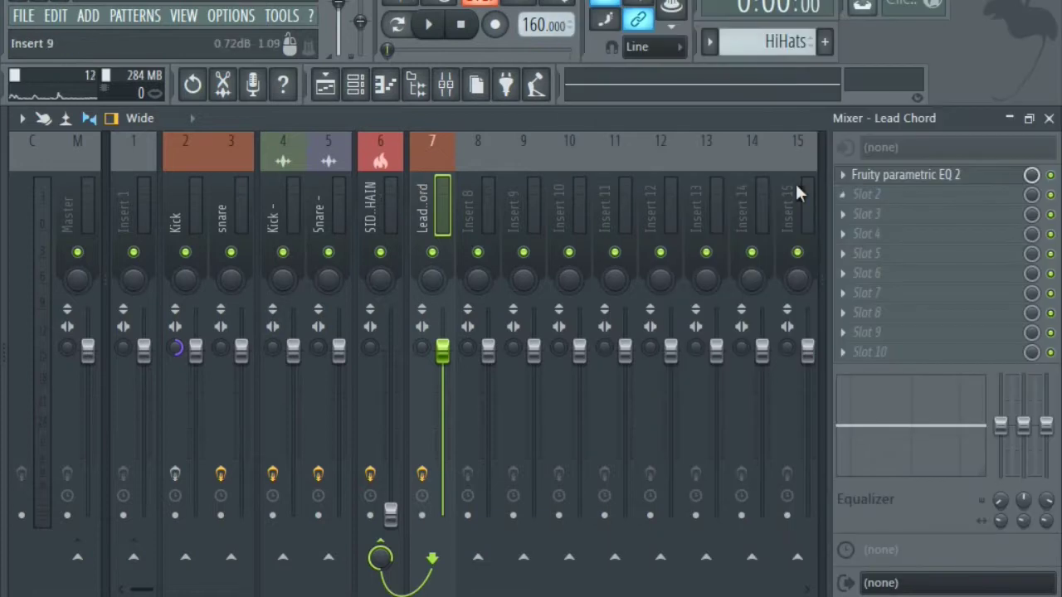
pyautogui.click(1049, 119)
pyautogui.rightClick(636, 337)
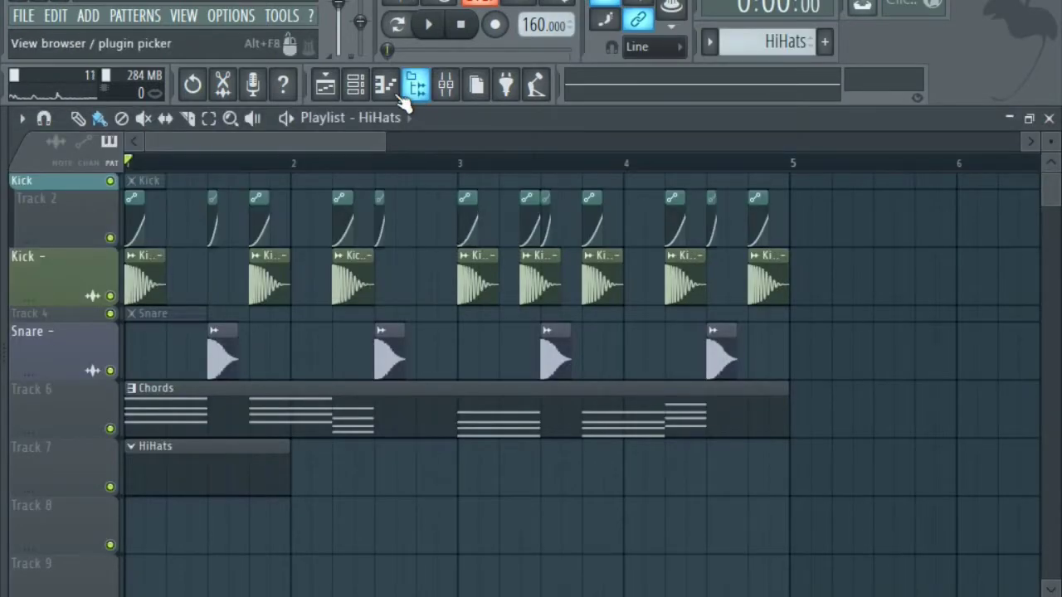
pyautogui.press('space')
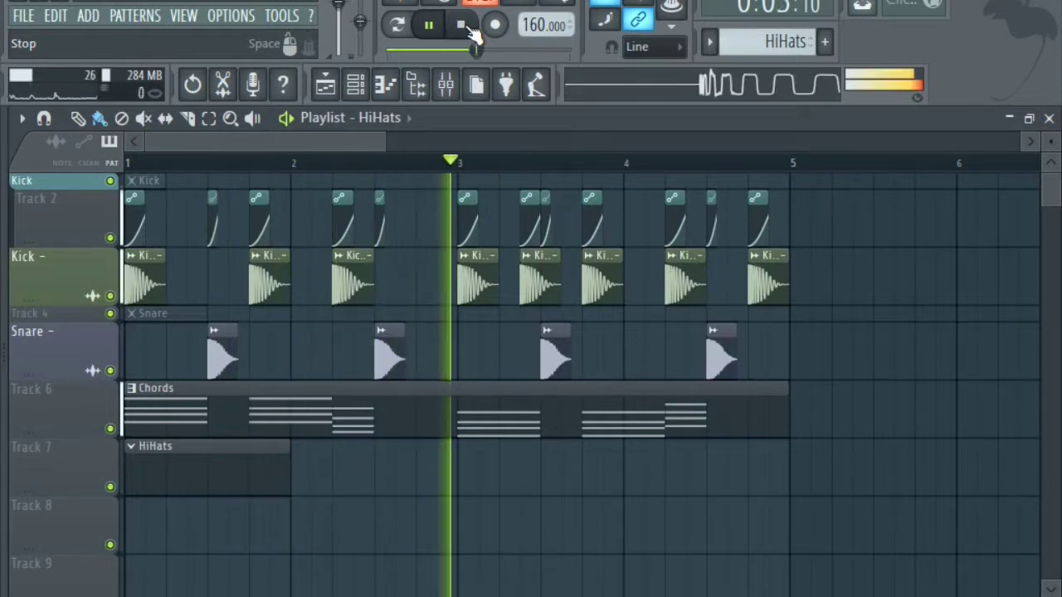
pyautogui.click(469, 30)
pyautogui.click(355, 84)
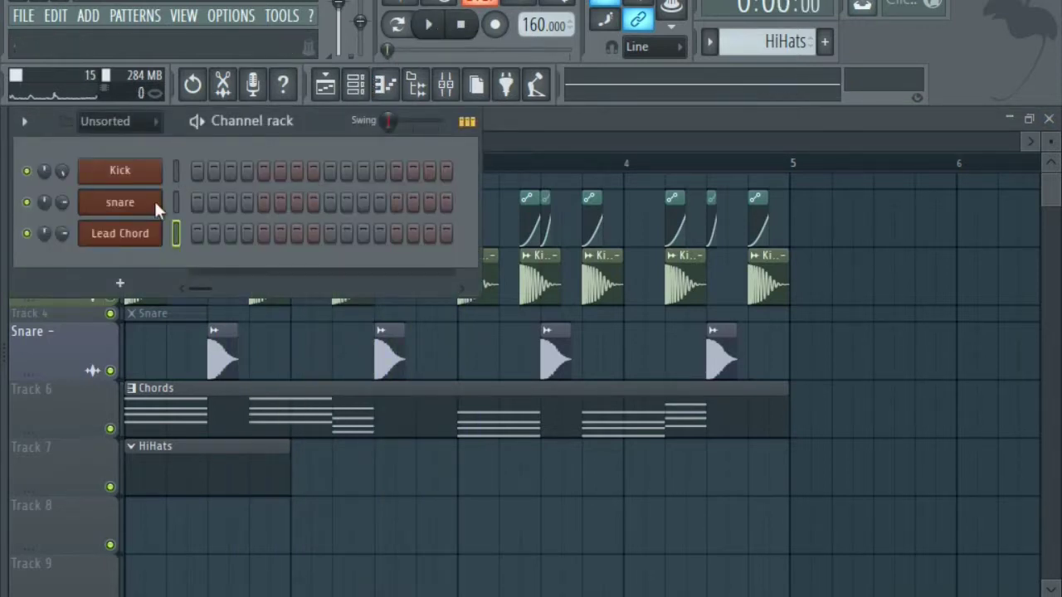
# - Add a SimSynth channel with the INIT preset and set oscillator 1 to the noise waveform
pyautogui.click(120, 283)
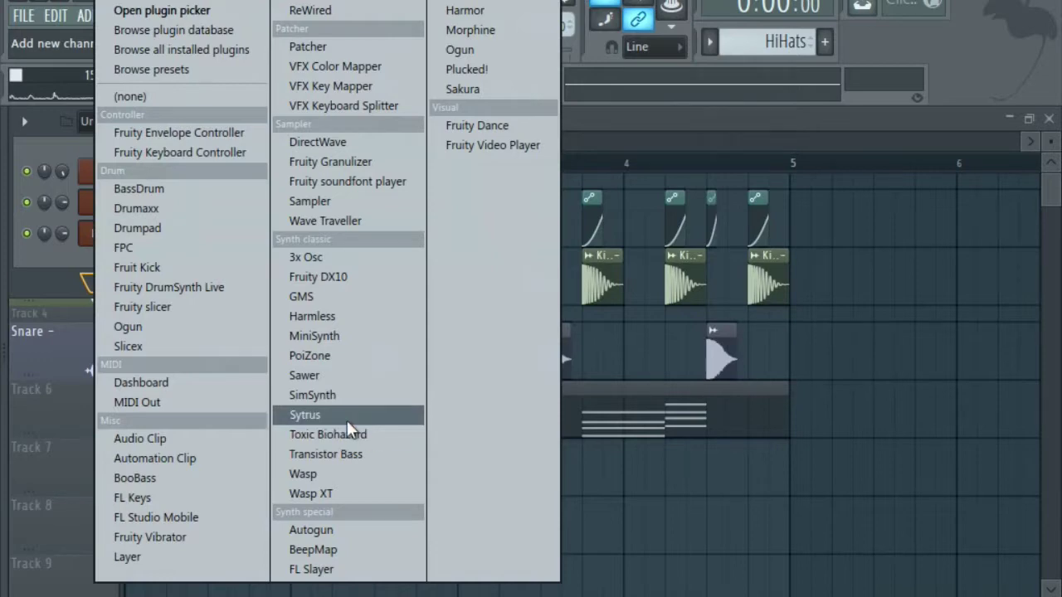
pyautogui.click(312, 395)
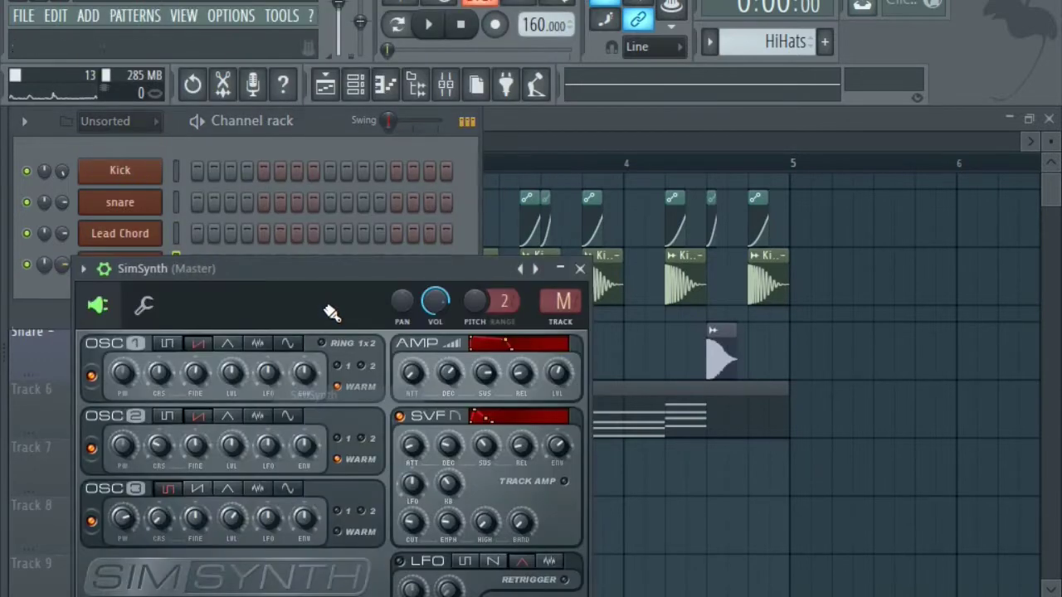
pyautogui.moveTo(346, 271); pyautogui.dragTo(467, 192)
pyautogui.click(206, 191)
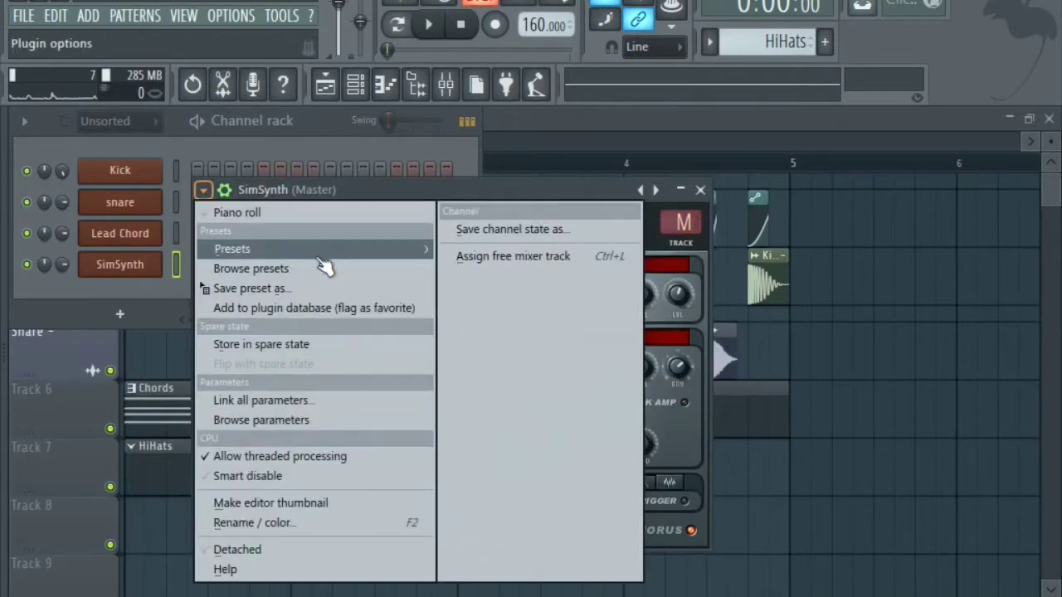
pyautogui.moveTo(321, 256)
pyautogui.click(791, 403)
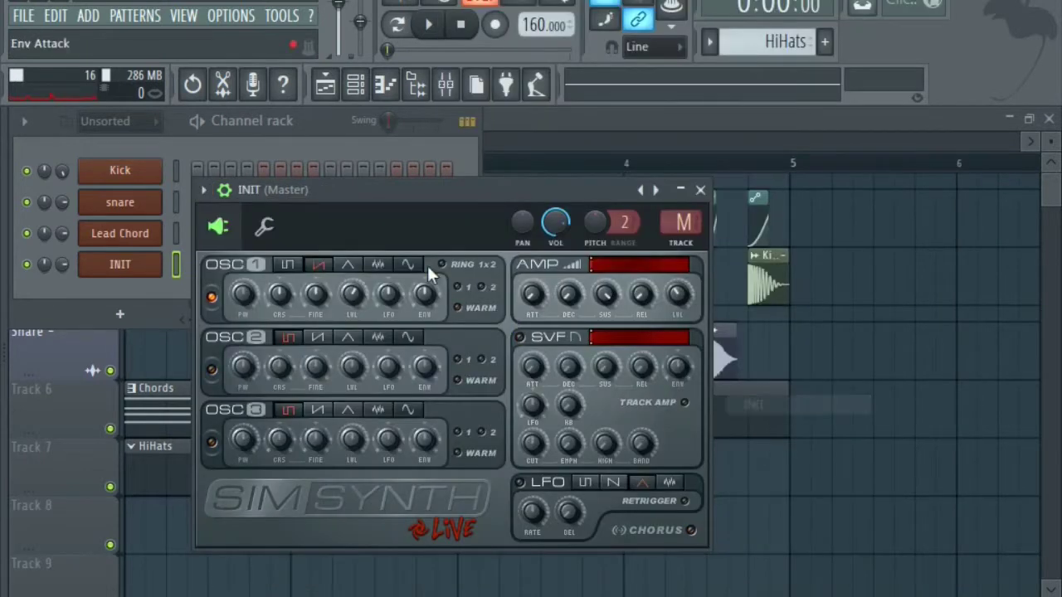
pyautogui.click(379, 265)
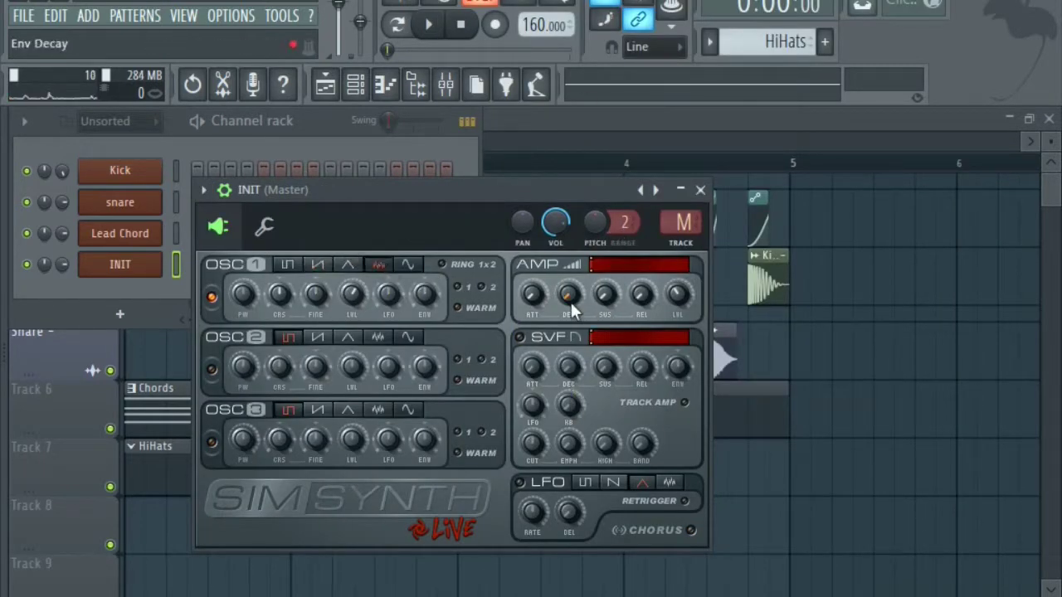
# - Open the piano roll of the INIT channel and draw a two-step-long C5 note at the start of bar 1
pyautogui.click(178, 274)
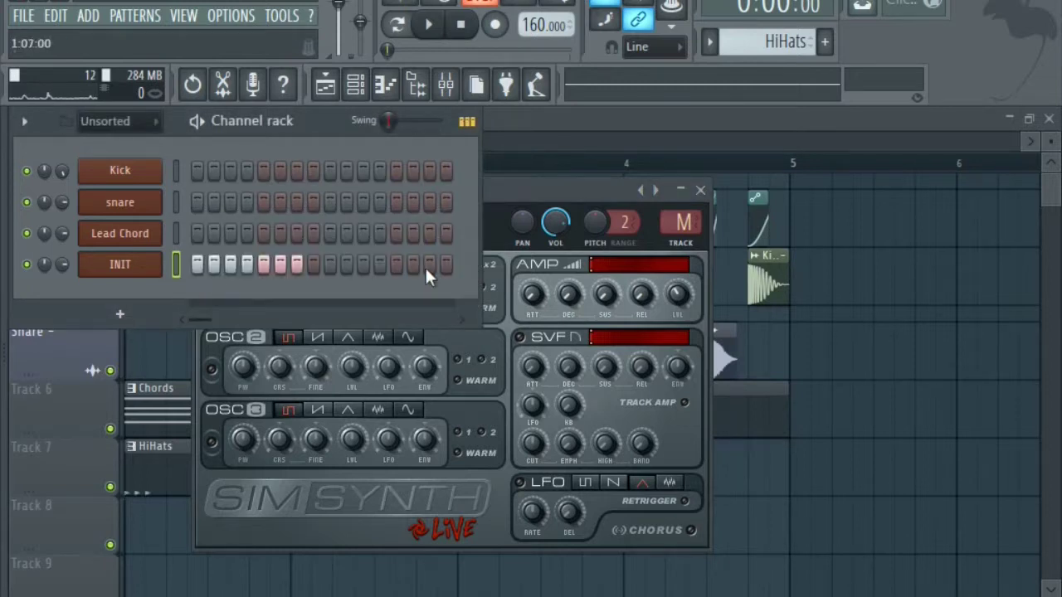
pyautogui.rightClick(157, 261)
pyautogui.click(186, 273)
pyautogui.moveTo(65, 384)
pyautogui.mouseDown()
pyautogui.moveTo(699, 395)
pyautogui.moveTo(148, 384)
pyautogui.mouseUp()
pyautogui.click(73, 383)
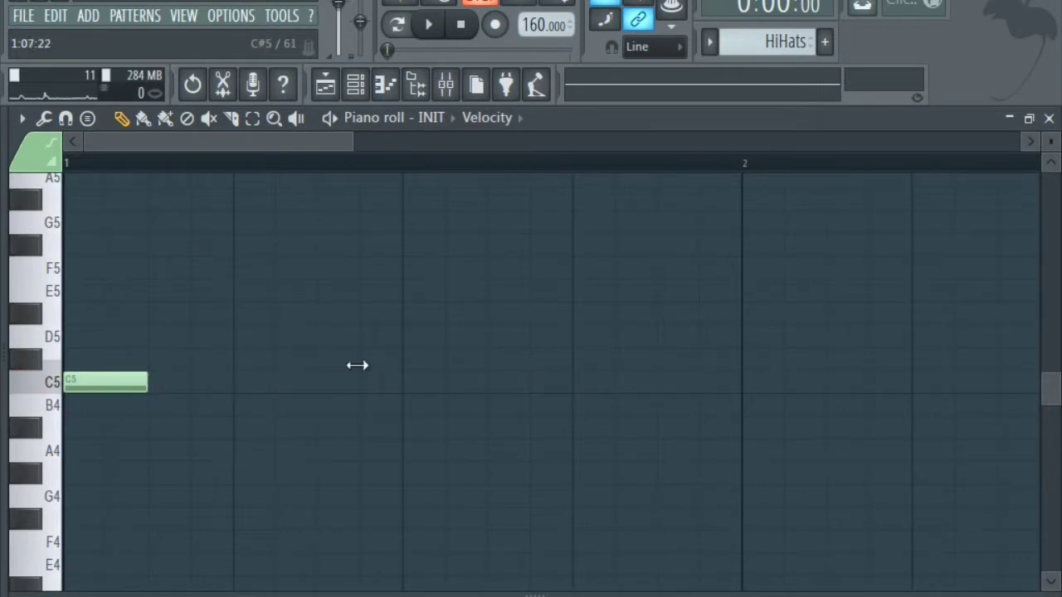
# - Duplicate the C5 note back to back until it fills bars 1 and 2, and close the piano roll
pyautogui.hotkey('ctrl', 'b')
pyautogui.hotkey('ctrl', 'b')
pyautogui.hotkey('ctrl', 'b')
pyautogui.hotkey('ctrl', 'b')
pyautogui.hotkey('ctrl', 'b')
pyautogui.hotkey('ctrl', 'b')
pyautogui.hotkey('ctrl', 'b')
pyautogui.hotkey('ctrl', 'b')
pyautogui.hotkey('ctrl', 'b')
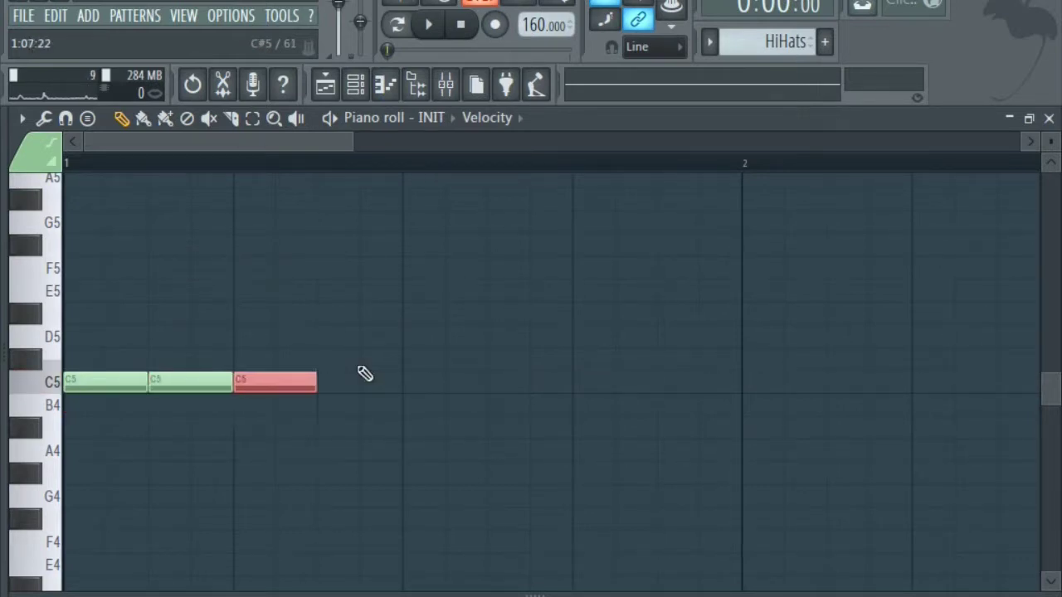
pyautogui.hotkey('ctrl', 'b')
pyautogui.hotkey('ctrl', 'b')
pyautogui.hotkey('ctrl', 'b')
pyautogui.hotkey('ctrl', 'b')
pyautogui.hotkey('ctrl', 'b')
pyautogui.hotkey('ctrl', 'b')
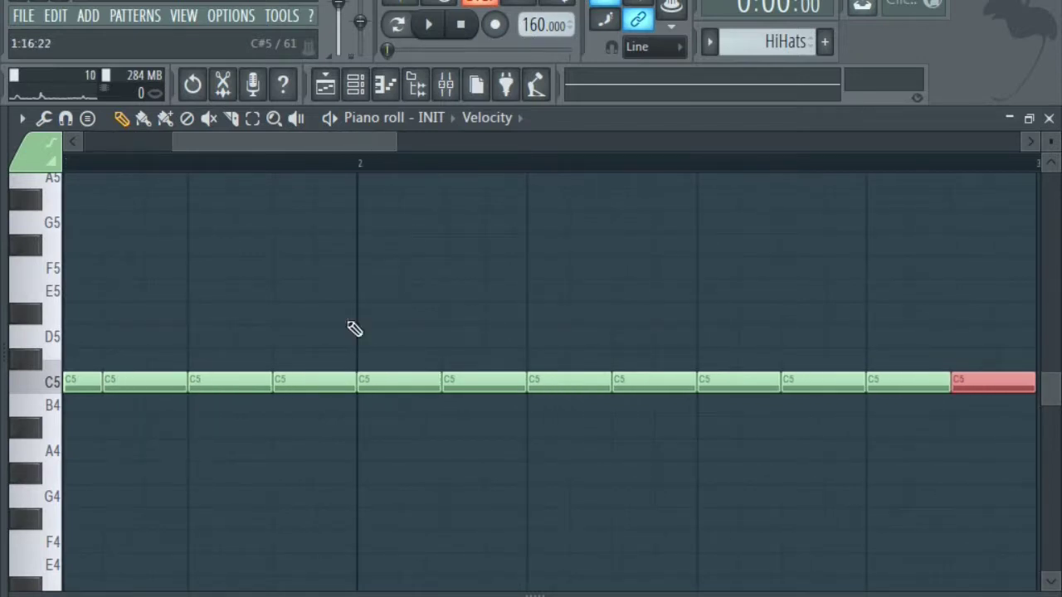
pyautogui.hotkey('ctrl', 'd')
pyautogui.moveTo(368, 152); pyautogui.dragTo(119, 159)
pyautogui.moveTo(302, 148); pyautogui.dragTo(551, 148)
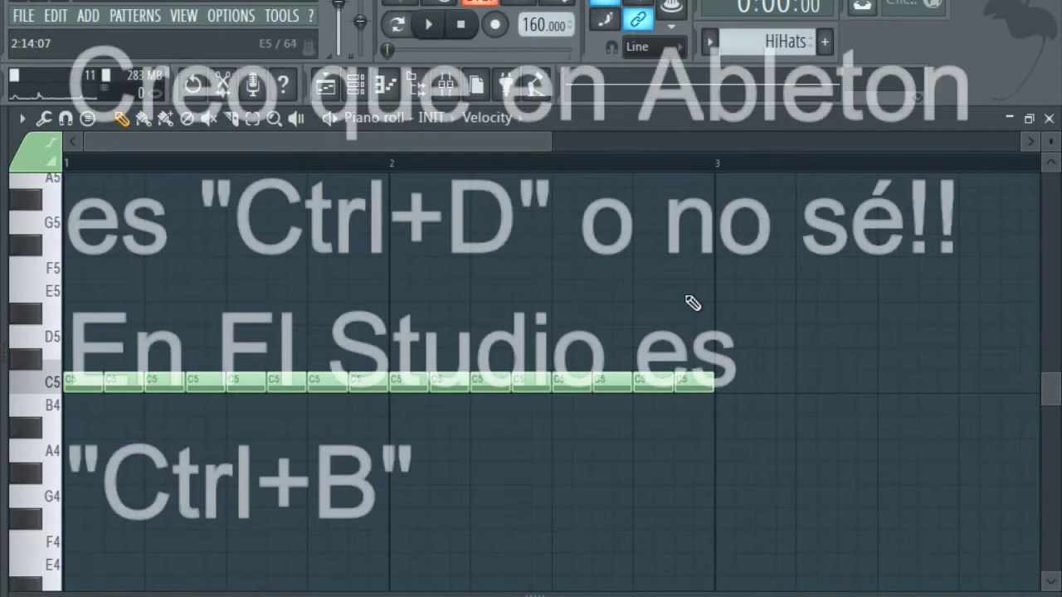
pyautogui.click(1049, 119)
# - Play the hi-hat pattern while shortening the amp envelope decay, and raise oscillator 1's coarse pitch by 24 semitones
pyautogui.moveTo(559, 189); pyautogui.dragTo(832, 177)
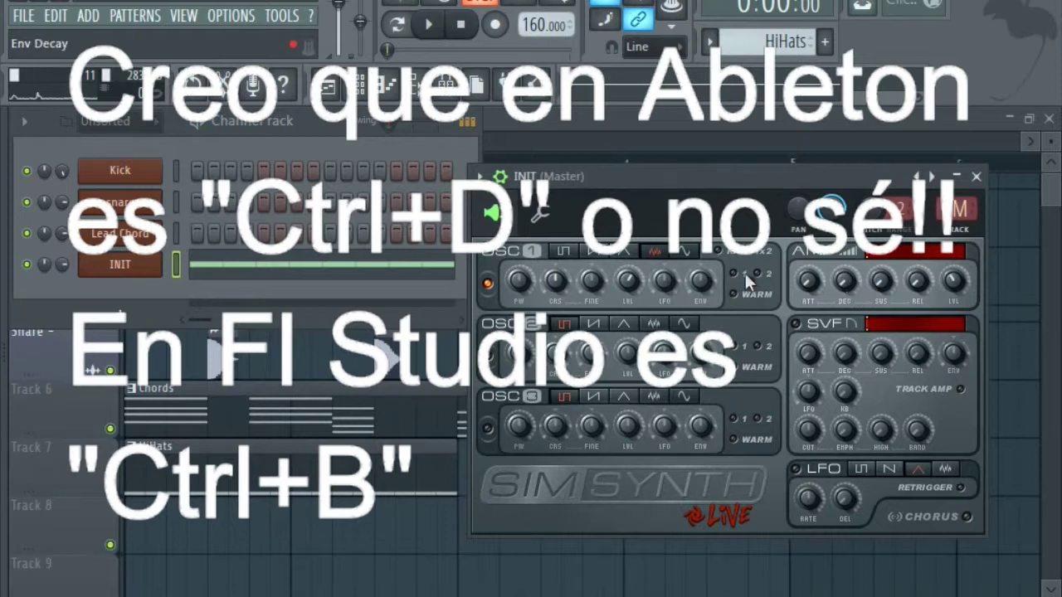
pyautogui.click(428, 24)
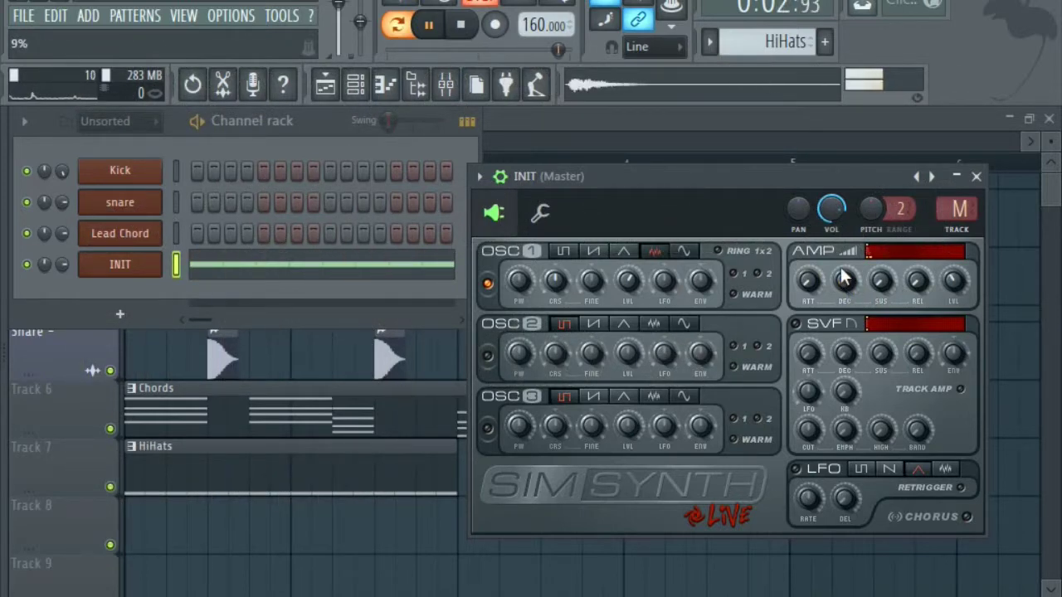
pyautogui.click(460, 24)
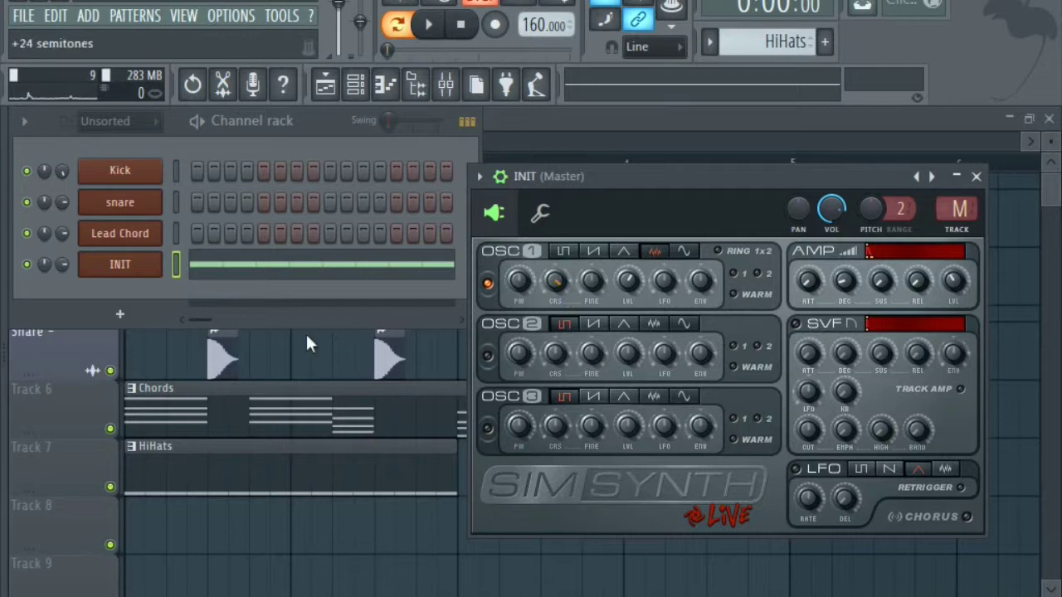
pyautogui.click(429, 25)
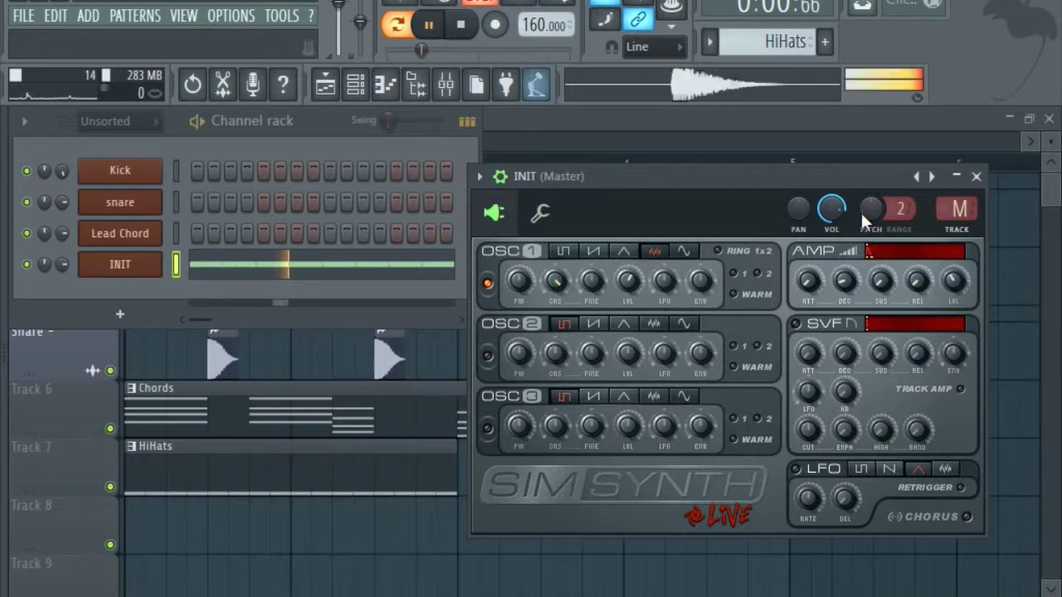
pyautogui.click(460, 24)
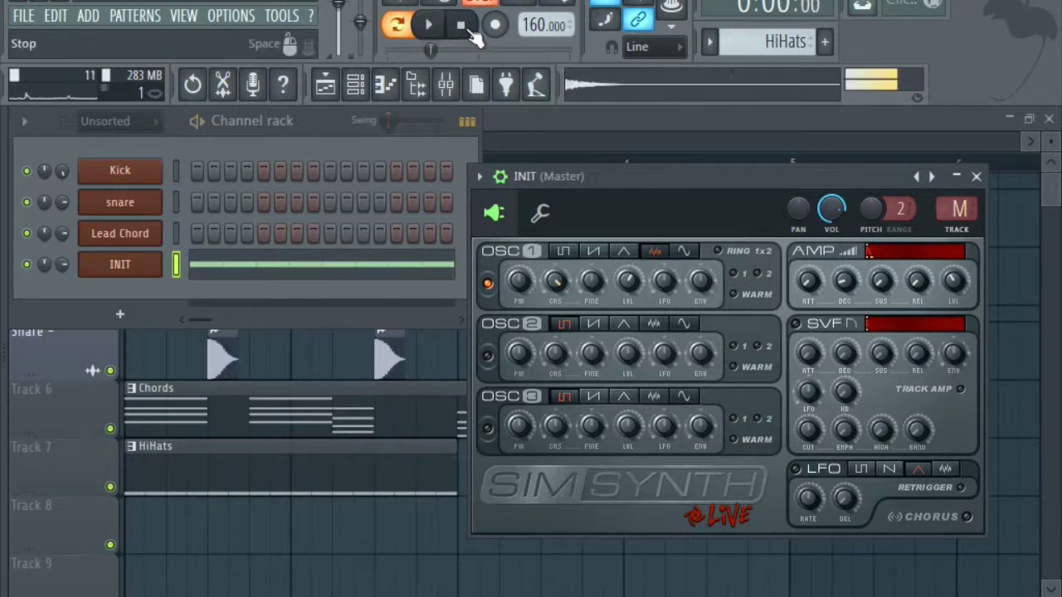
# - Set the INIT channel volume to 50% and close the synth window
pyautogui.rightClick(829, 204)
pyautogui.click(844, 218)
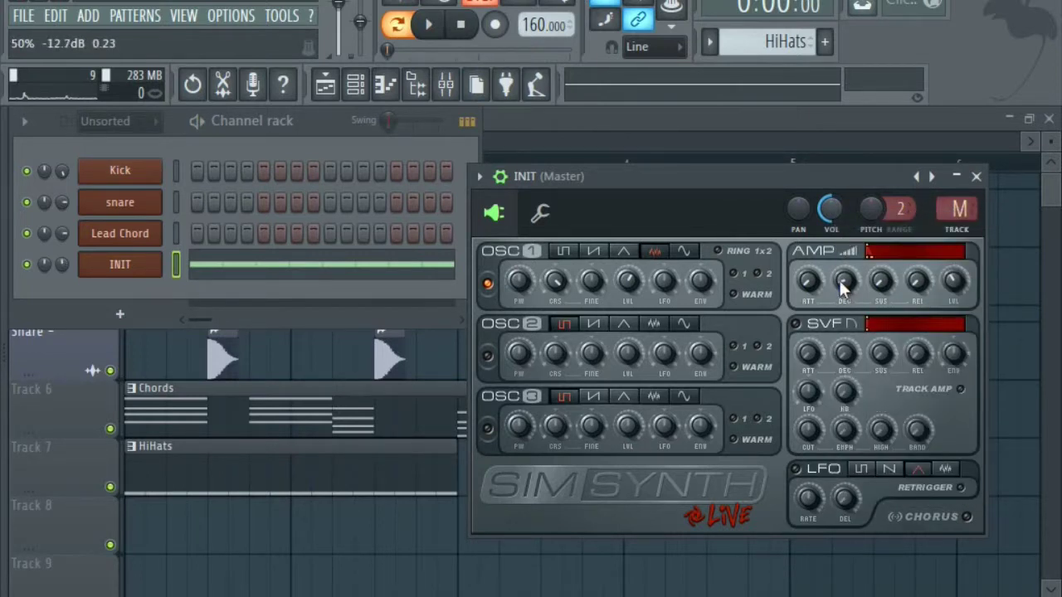
pyautogui.click(976, 176)
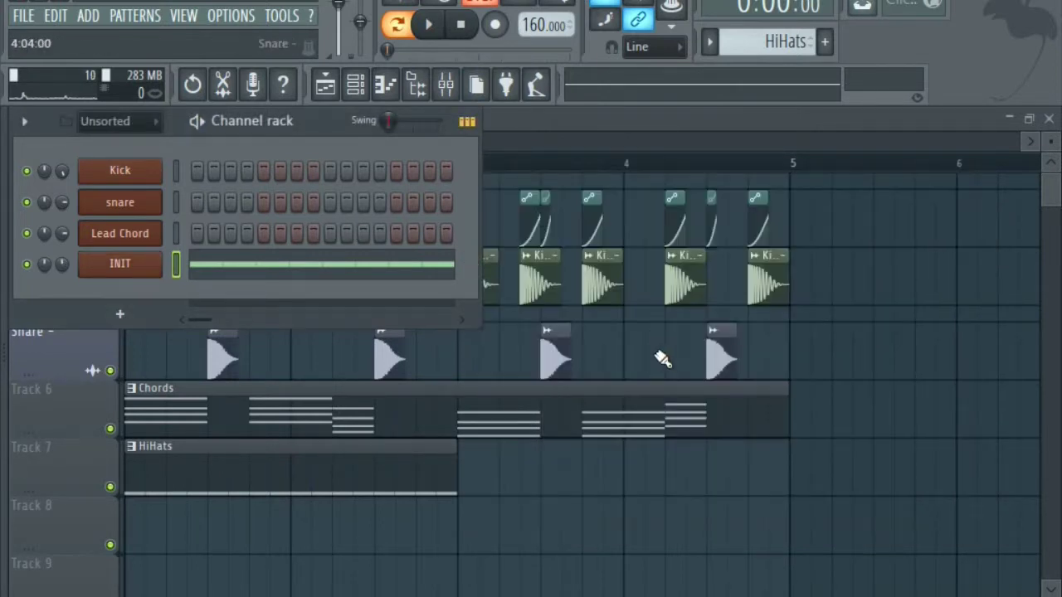
# - Place a second HiHats clip at bar 3 on Track 7 and switch playback to song mode
pyautogui.press('F6')
pyautogui.click(526, 484)
pyautogui.click(399, 26)
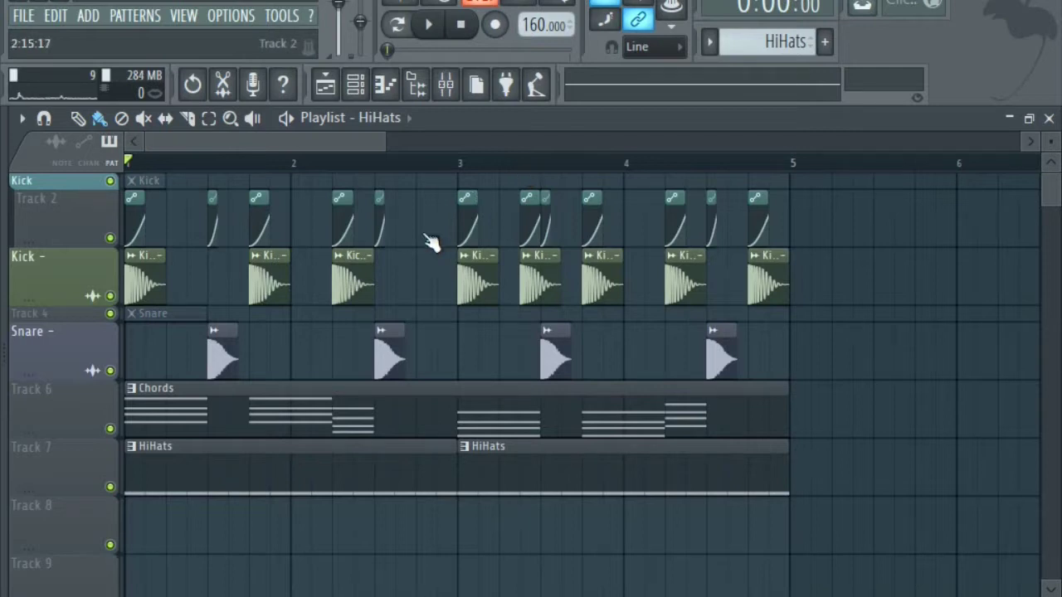
# - Play the song with the hi-hats, briefly soloing the Kick audio track, and stop playback
pyautogui.click(430, 25)
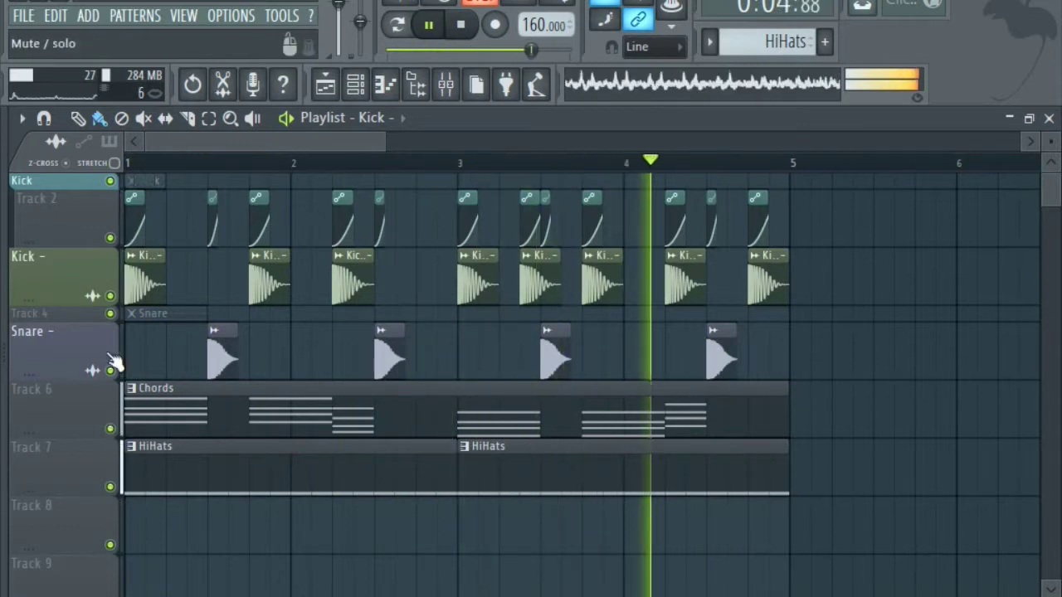
pyautogui.rightClick(109, 296)
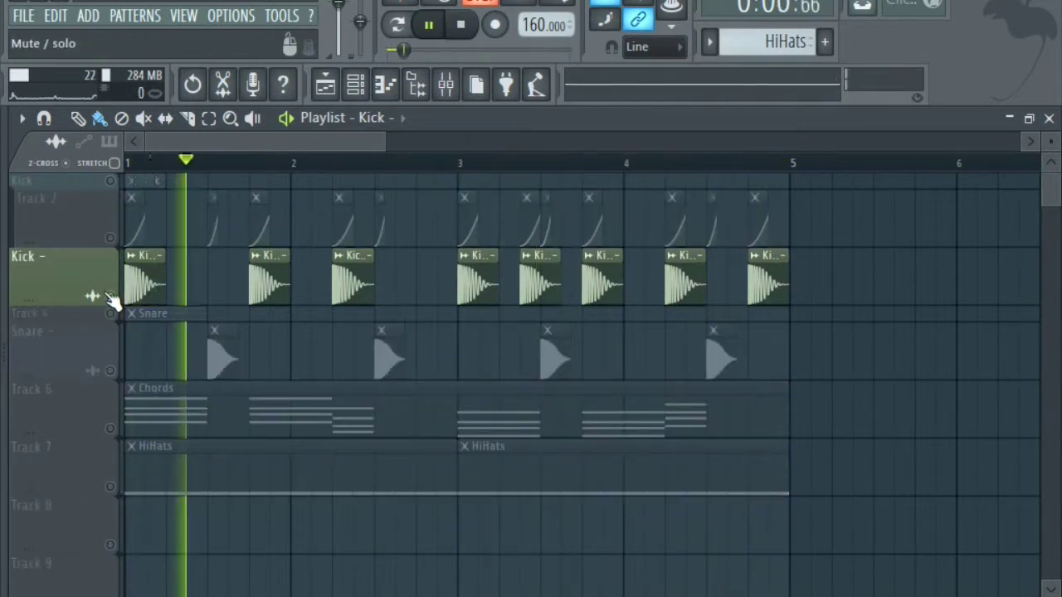
pyautogui.rightClick(109, 296)
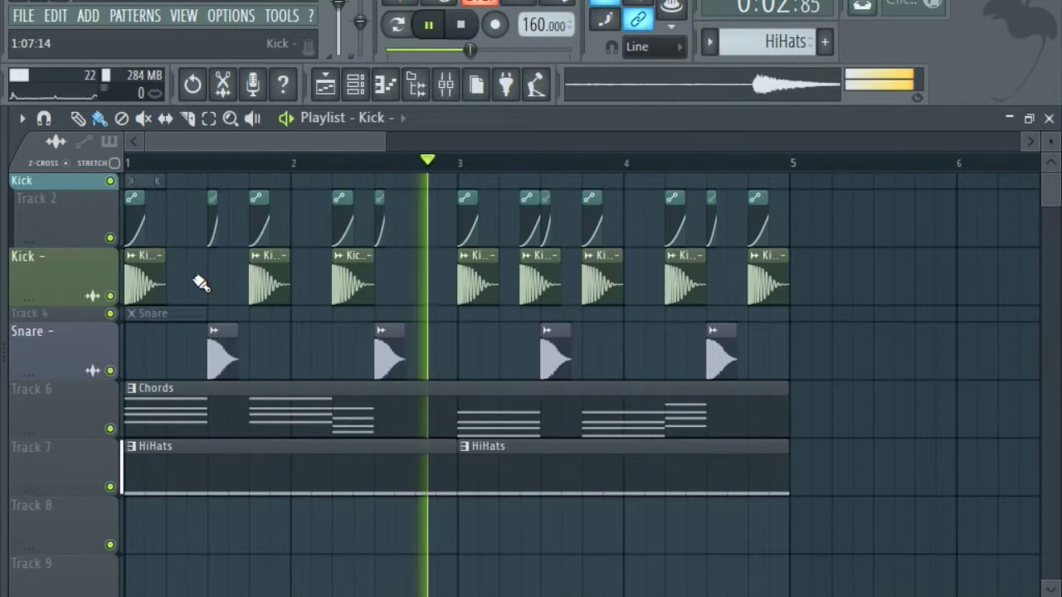
pyautogui.click(461, 24)
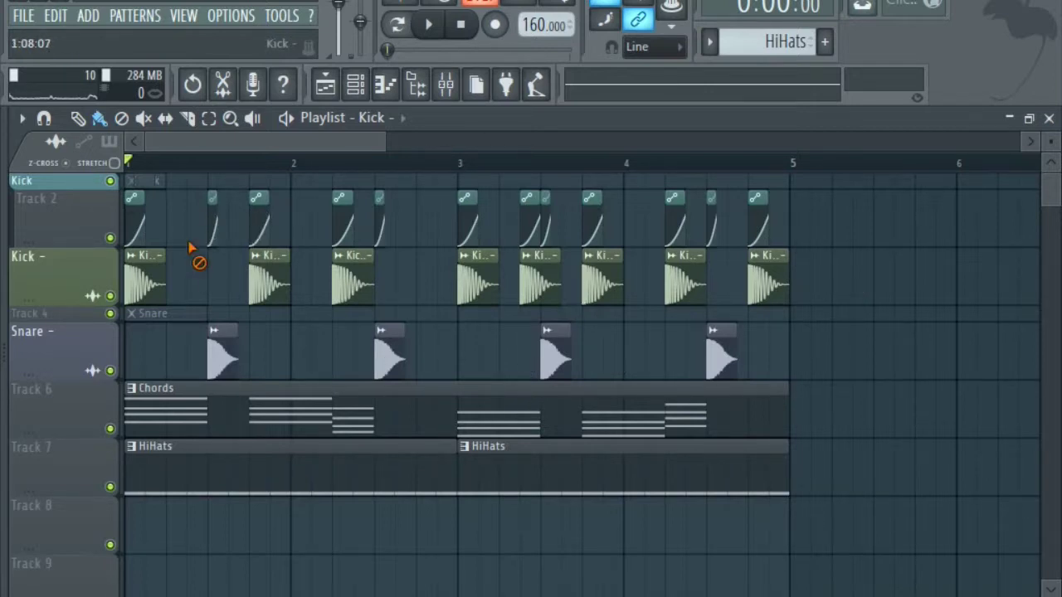
# - Examine the sidechain, snare and kick clips, opening the Kick sample's channel settings to view its waveform and closing them
pyautogui.click(137, 231)
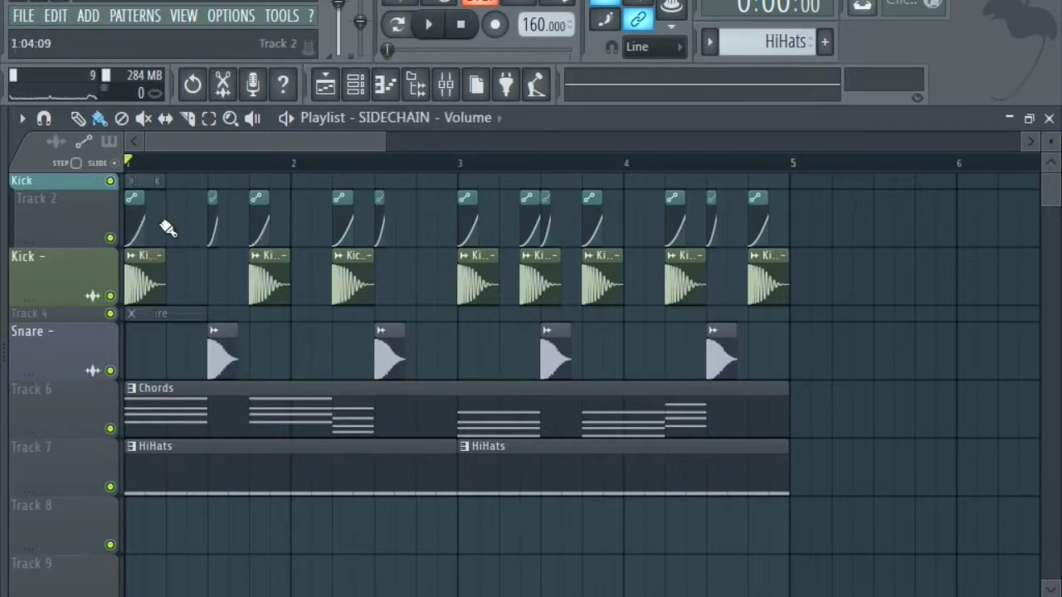
pyautogui.click(231, 350)
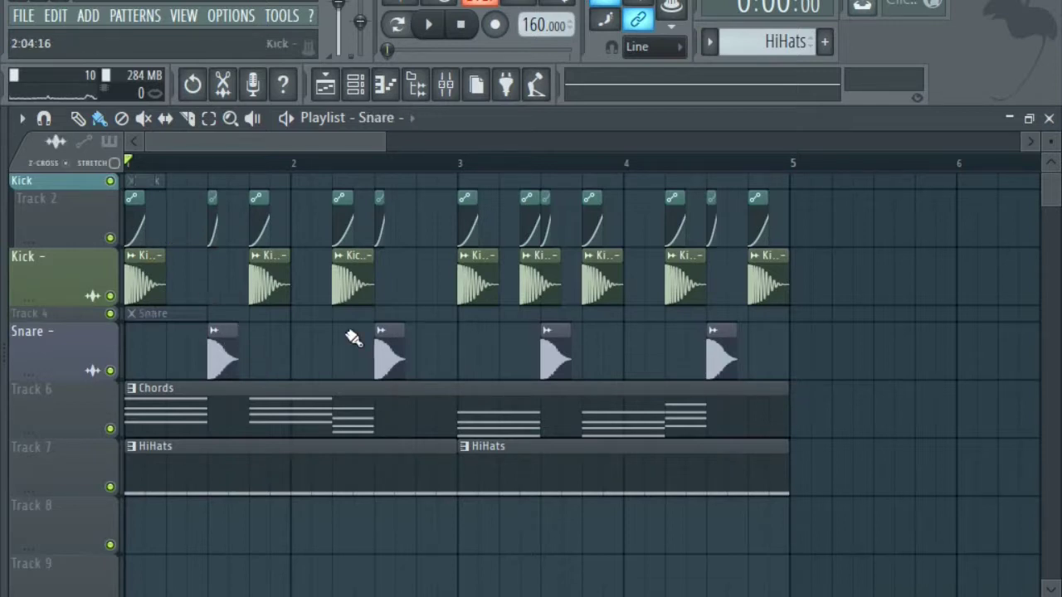
pyautogui.click(138, 284)
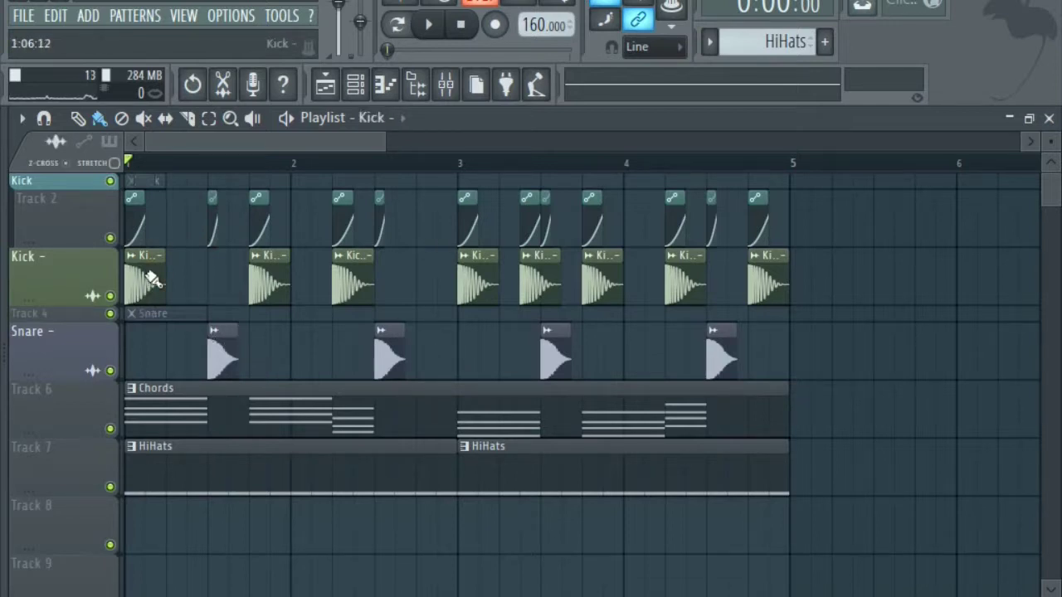
pyautogui.doubleClick(282, 275)
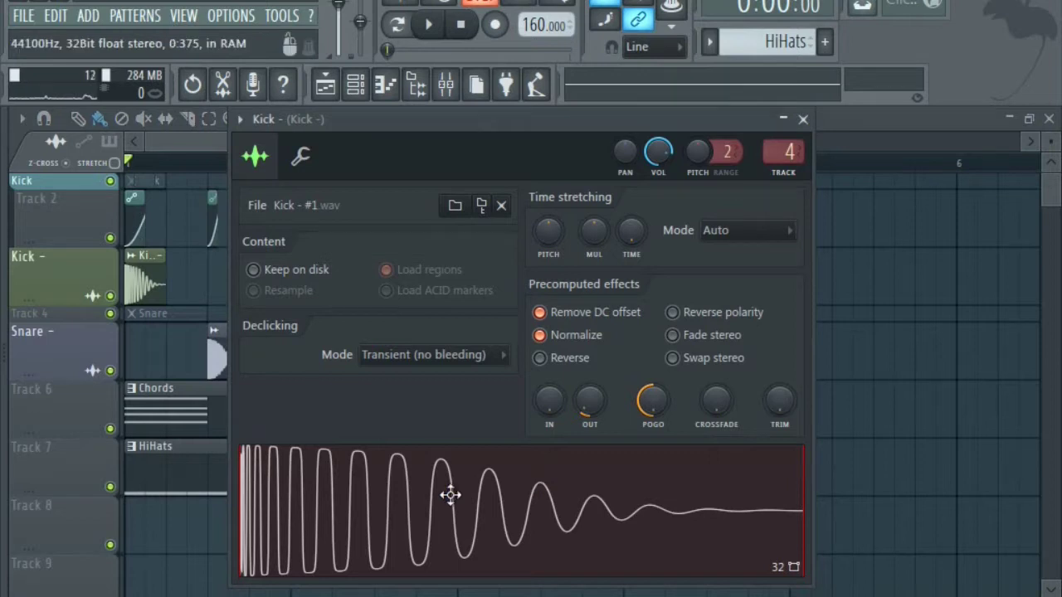
pyautogui.click(802, 118)
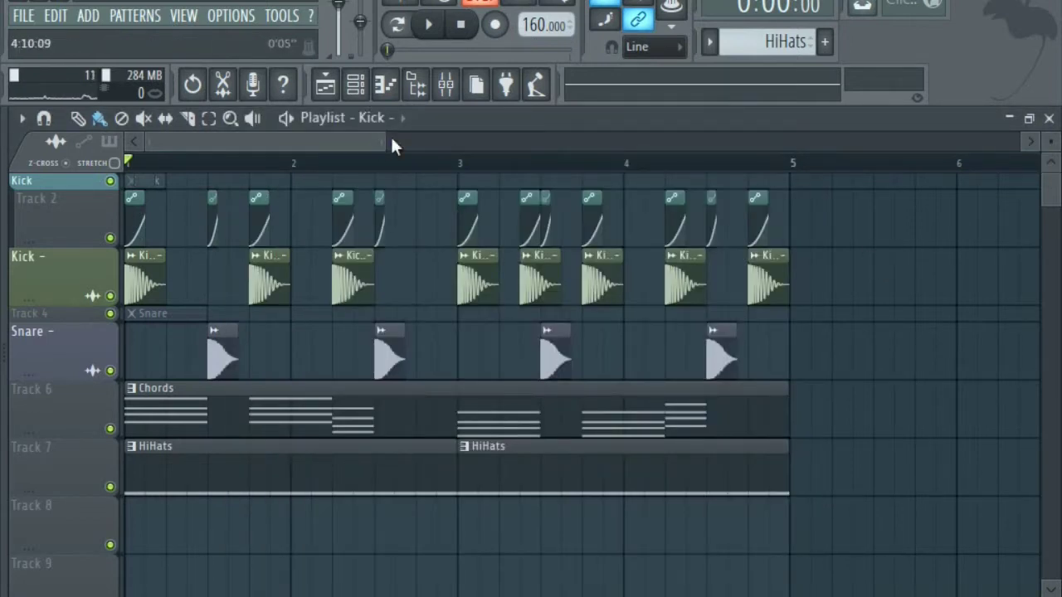
# - Switch to pattern mode, open the HiHats pattern in the piano roll and play its notes
pyautogui.moveTo(383, 138); pyautogui.dragTo(890, 330)
pyautogui.moveTo(220, 356)
pyautogui.mouseDown()
pyautogui.moveTo(230, 320)
pyautogui.moveTo(225, 356)
pyautogui.mouseUp()
pyautogui.click(285, 407)
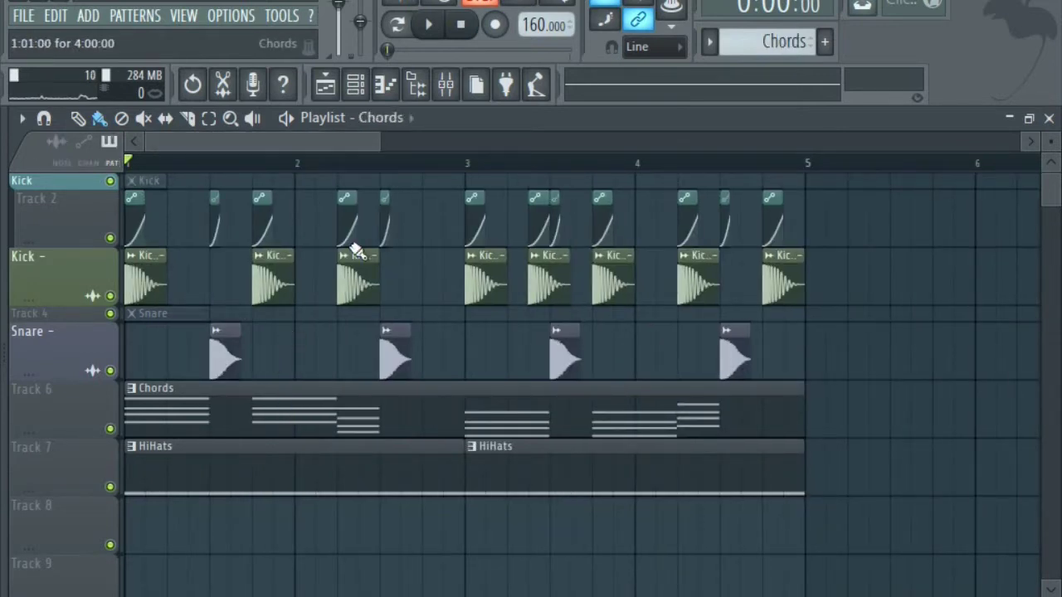
pyautogui.click(331, 468)
pyautogui.click(397, 24)
pyautogui.doubleClick(357, 475)
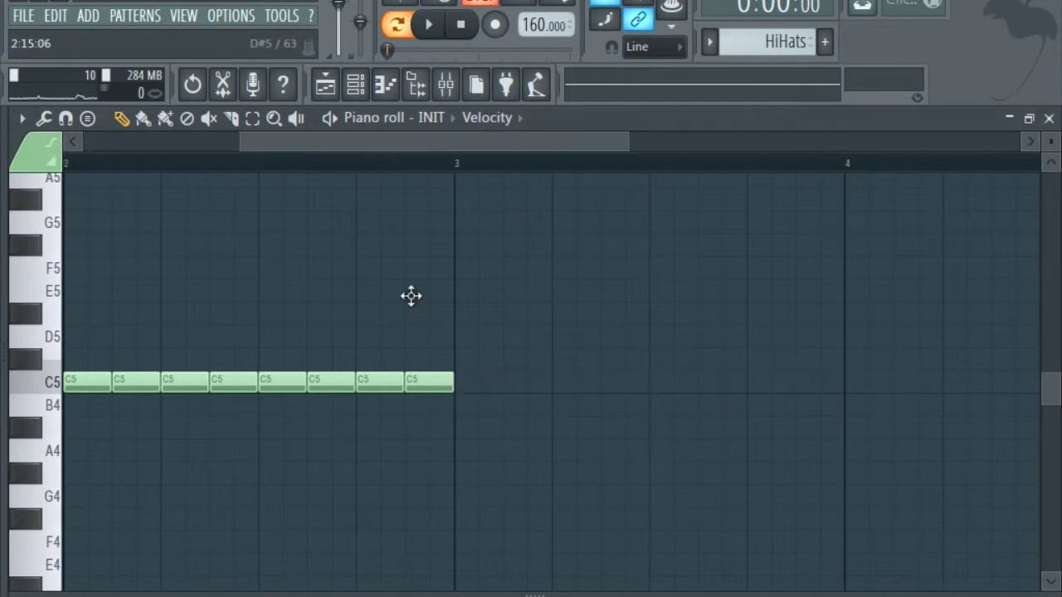
pyautogui.moveTo(381, 144); pyautogui.dragTo(226, 144)
pyautogui.click(427, 26)
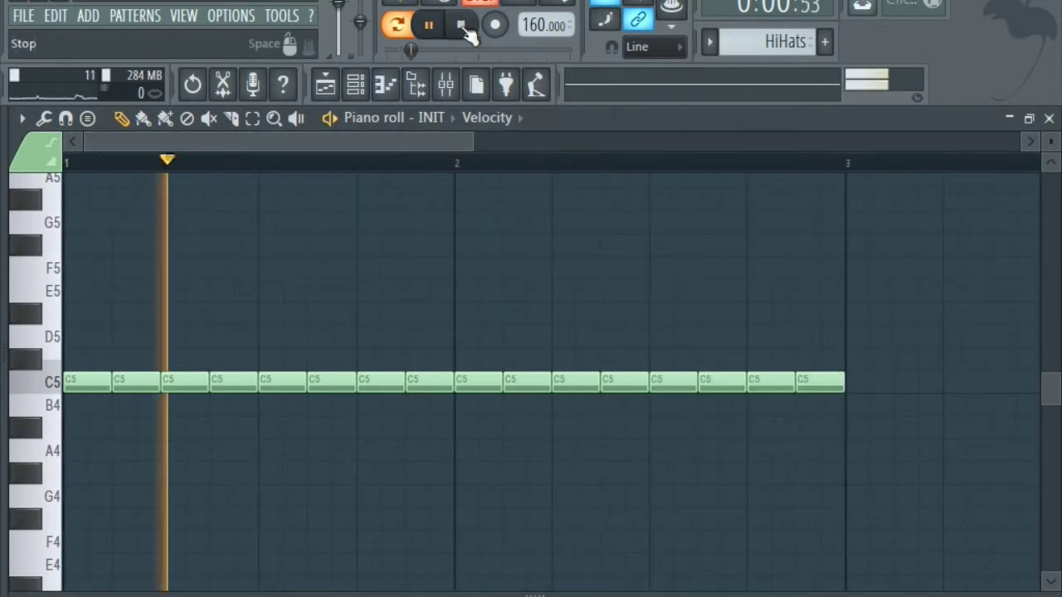
pyautogui.click(463, 26)
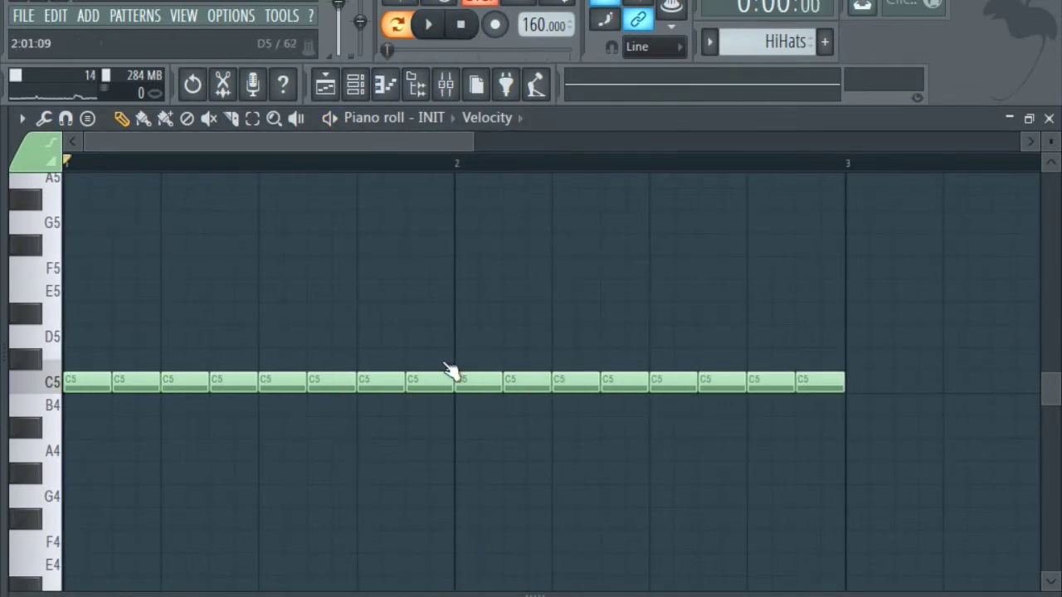
# - Add two-step-long C5 notes on steps 8 and 16 of both bars, between the existing hi-hat notes
pyautogui.click(202, 387)
pyautogui.moveTo(247, 403); pyautogui.dragTo(249, 385)
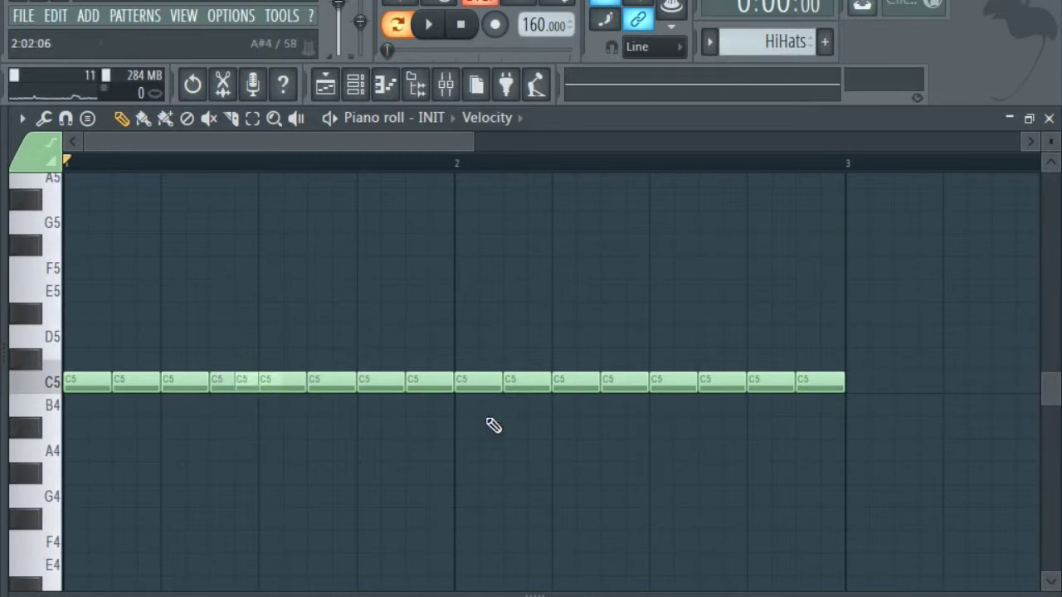
pyautogui.moveTo(442, 412); pyautogui.dragTo(451, 379)
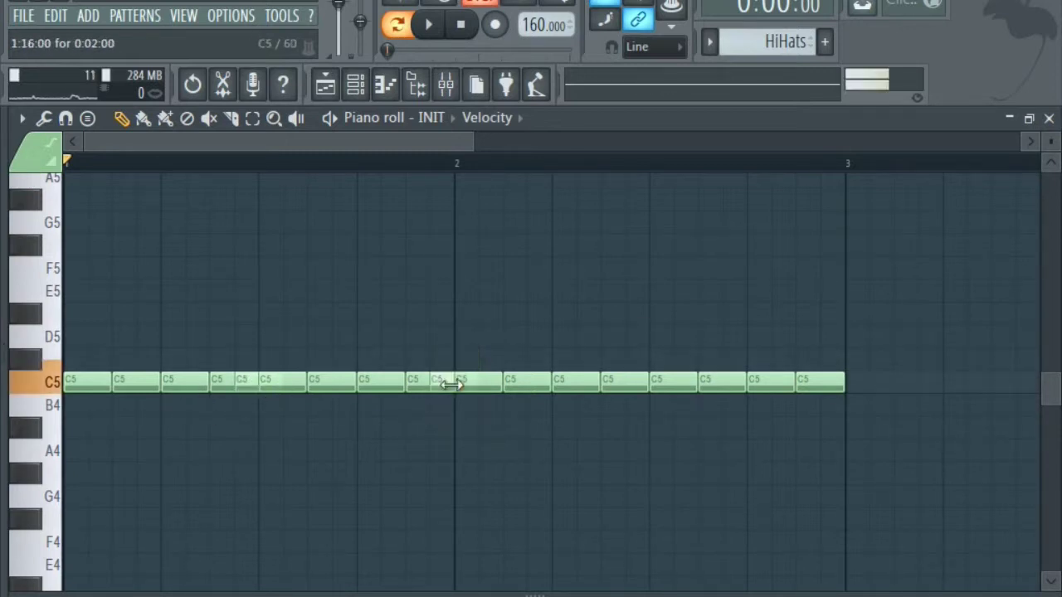
pyautogui.moveTo(629, 408)
pyautogui.mouseDown()
pyautogui.moveTo(635, 379)
pyautogui.moveTo(621, 365)
pyautogui.mouseUp()
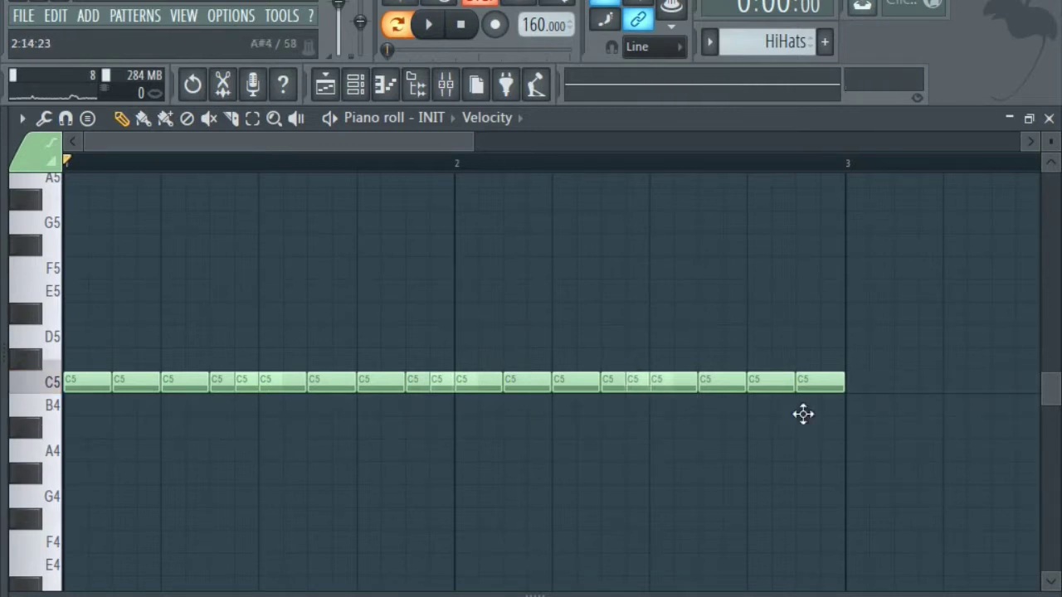
pyautogui.moveTo(803, 415); pyautogui.dragTo(820, 368)
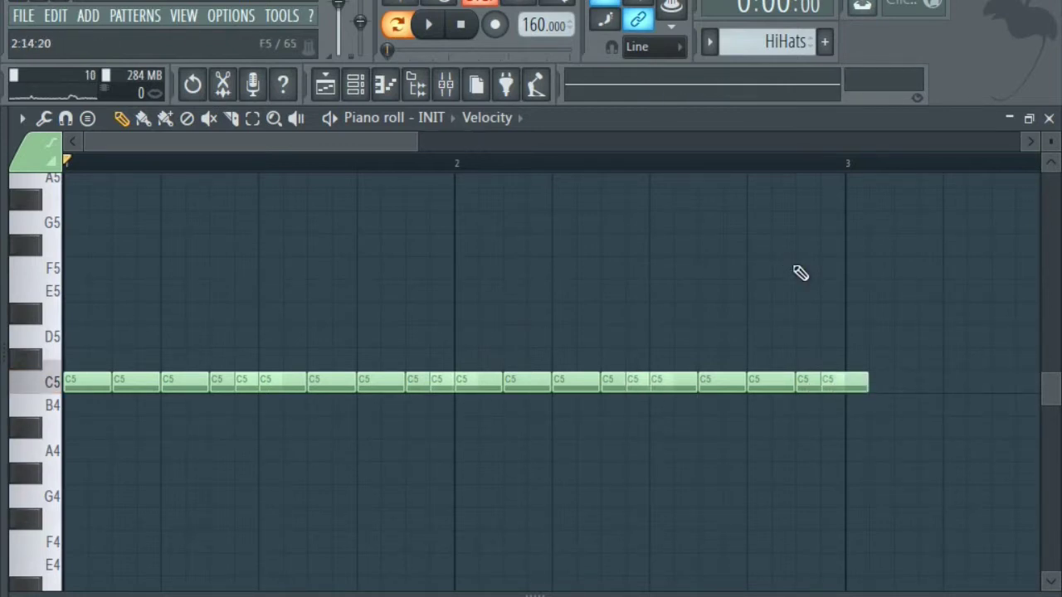
# - Shorten the added off-step C5 notes to one step so the pattern ends at bar 3, and play it through
pyautogui.click(811, 380)
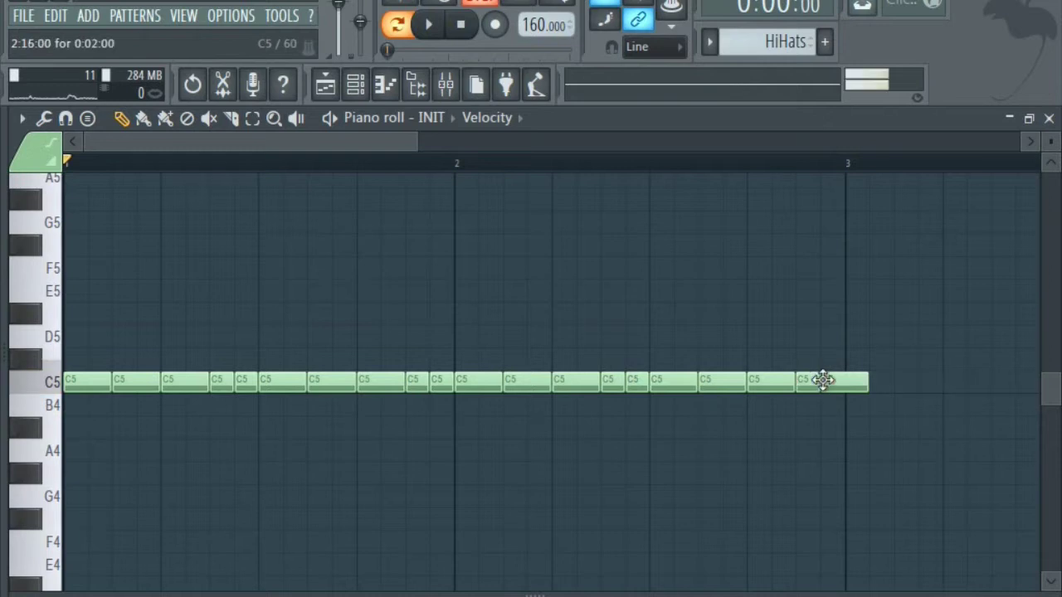
pyautogui.rightClick(832, 381)
pyautogui.click(831, 381)
pyautogui.press('space')
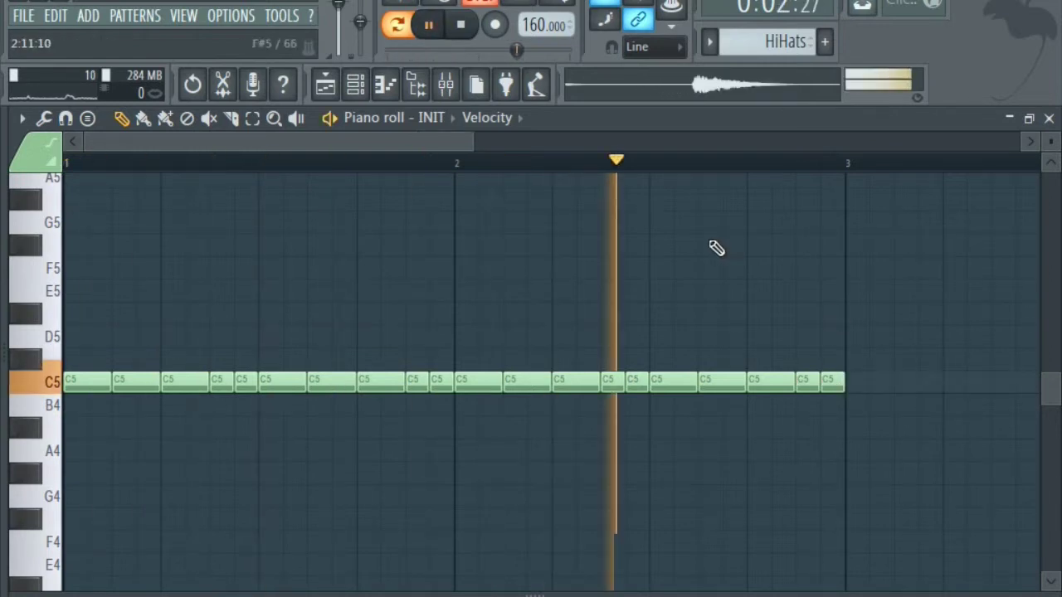
pyautogui.click(466, 25)
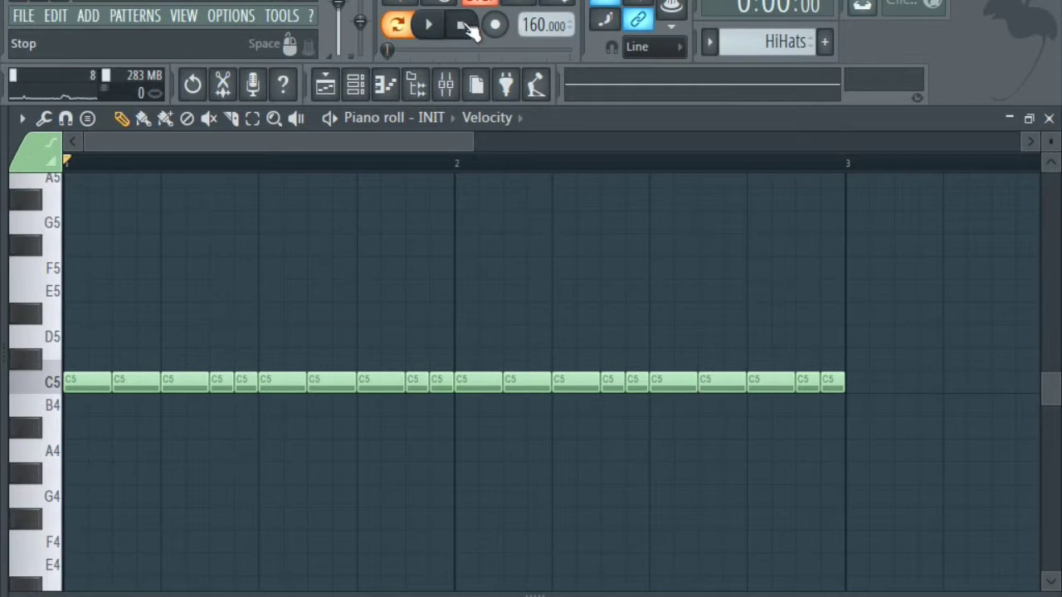
# - Return to the playlist in song mode, play the full arrangement with the extended hi-hat pattern, and stop playback
pyautogui.press('Escape')
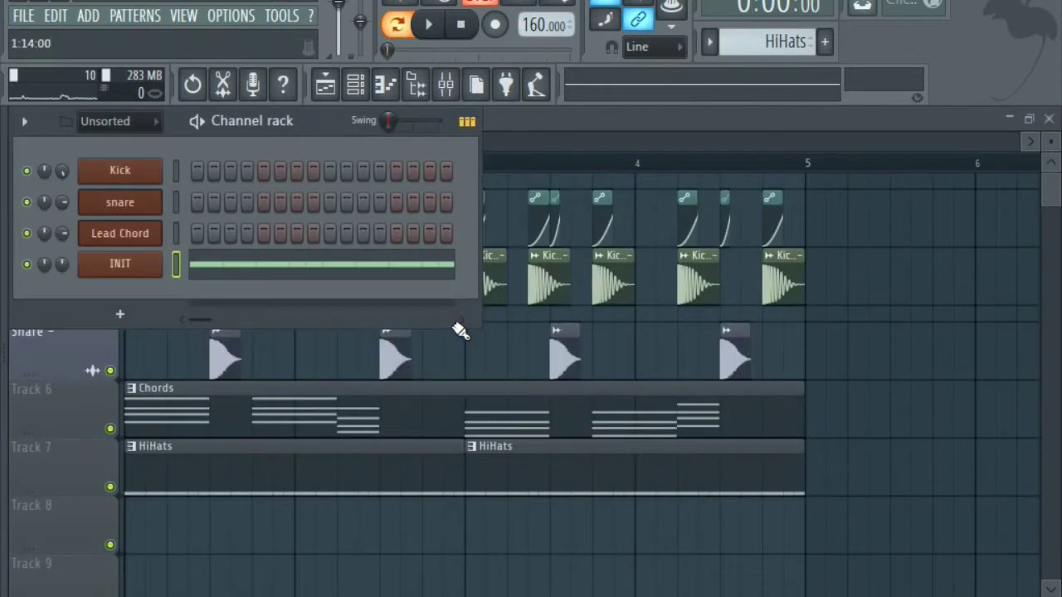
pyautogui.press('F6')
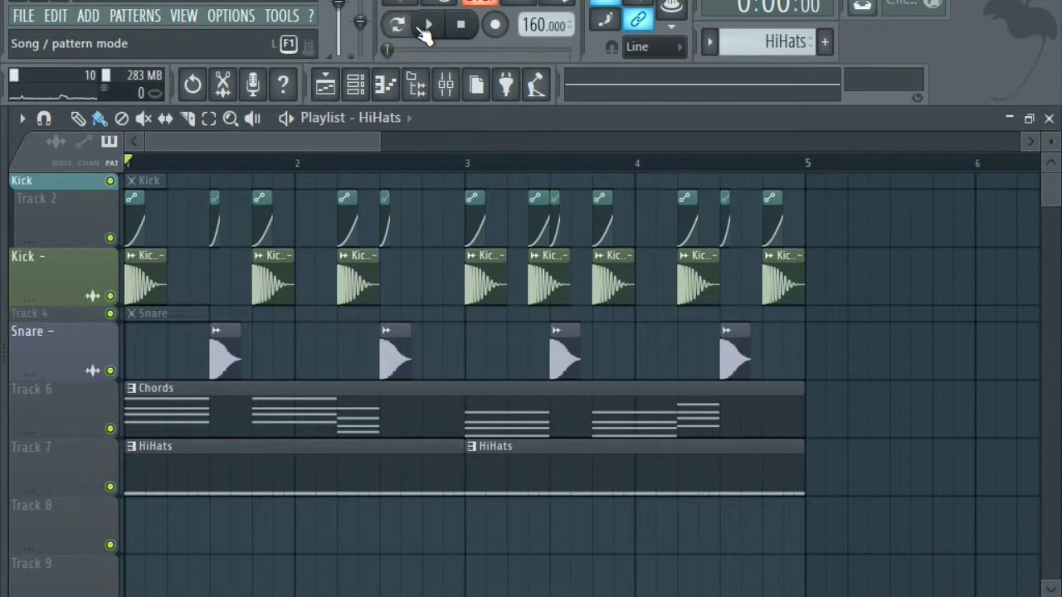
pyautogui.click(425, 27)
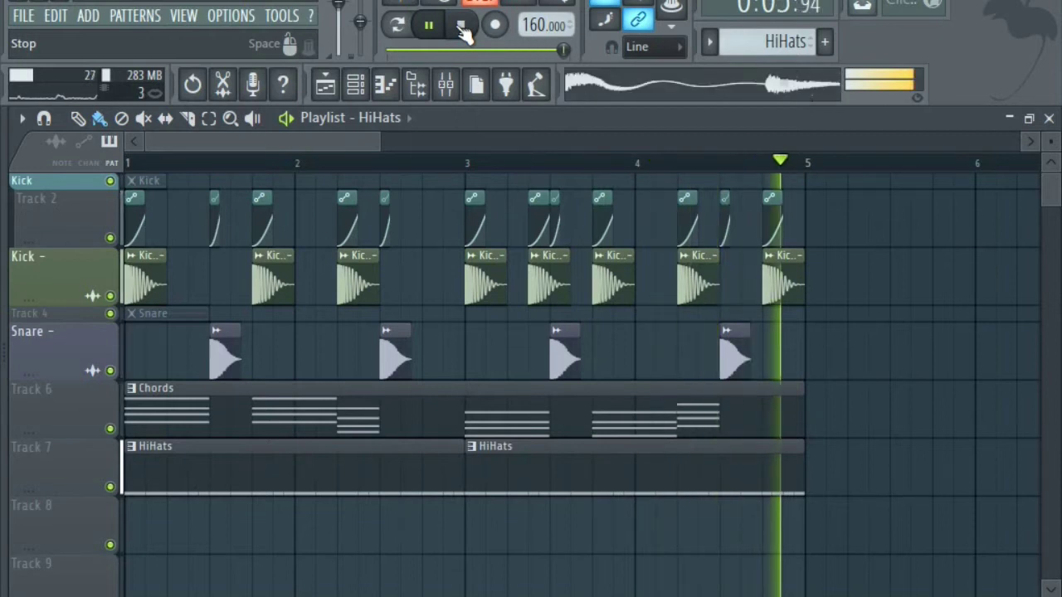
pyautogui.click(462, 27)
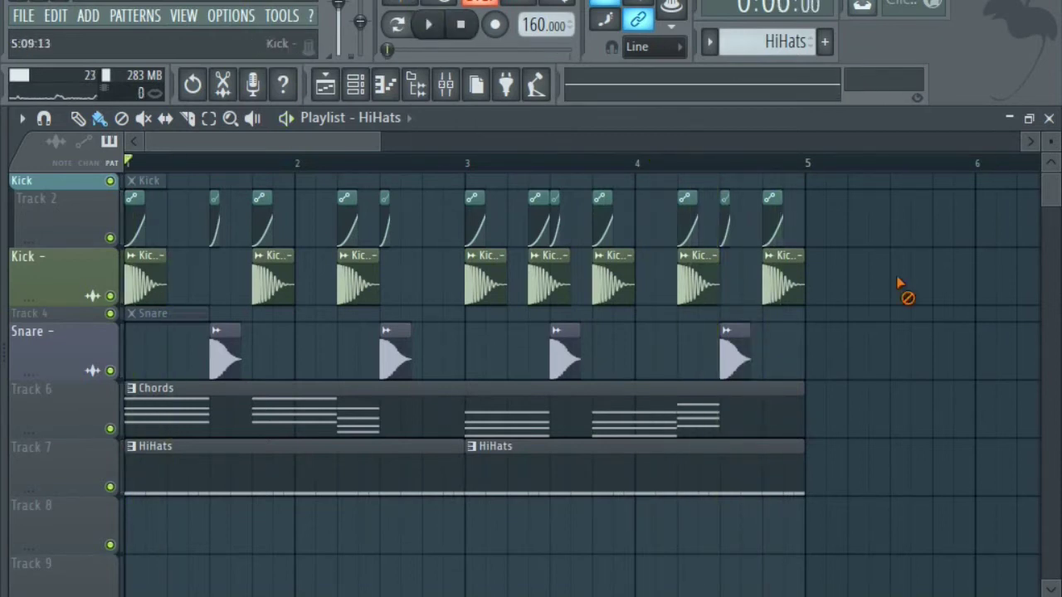